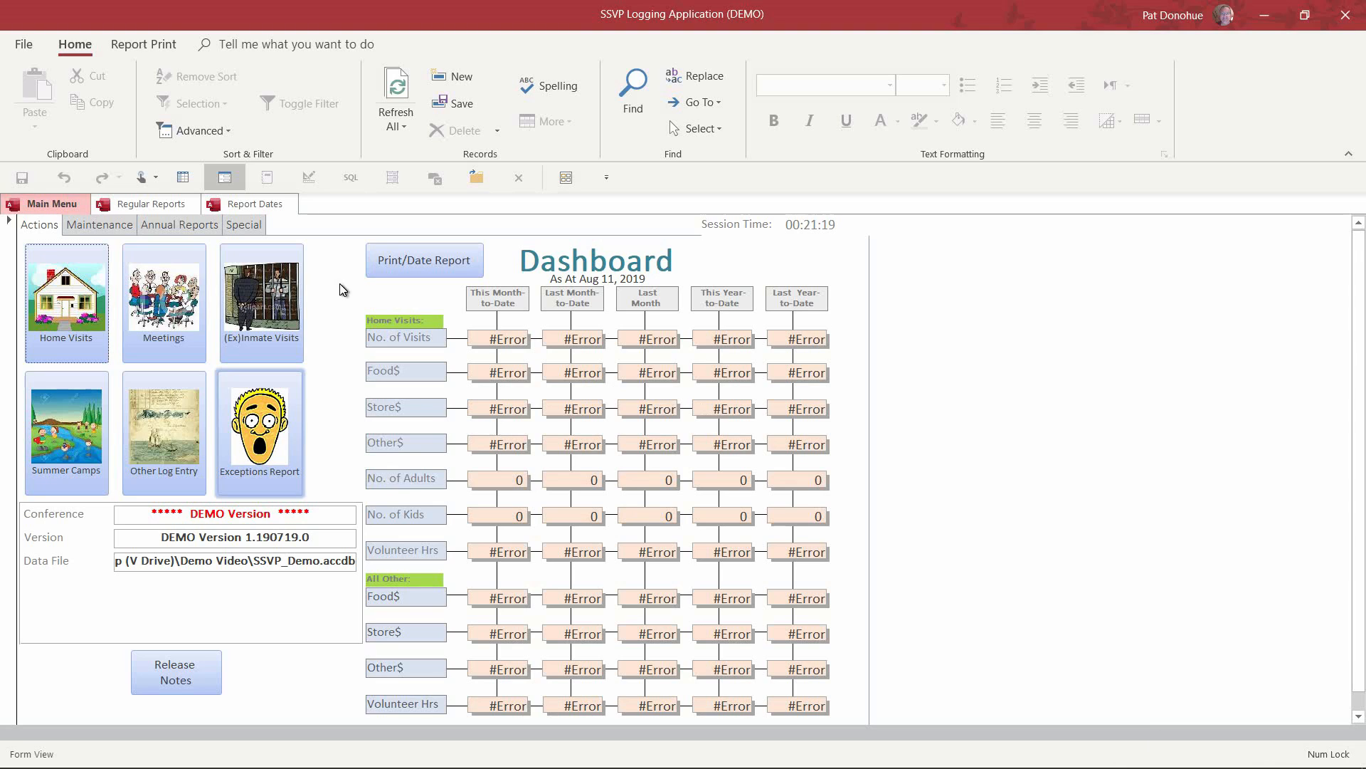
Step: Open the Home Visits entry form from the Main Menu dashboard
{"action": "left_click", "coordinate": [76, 330]}
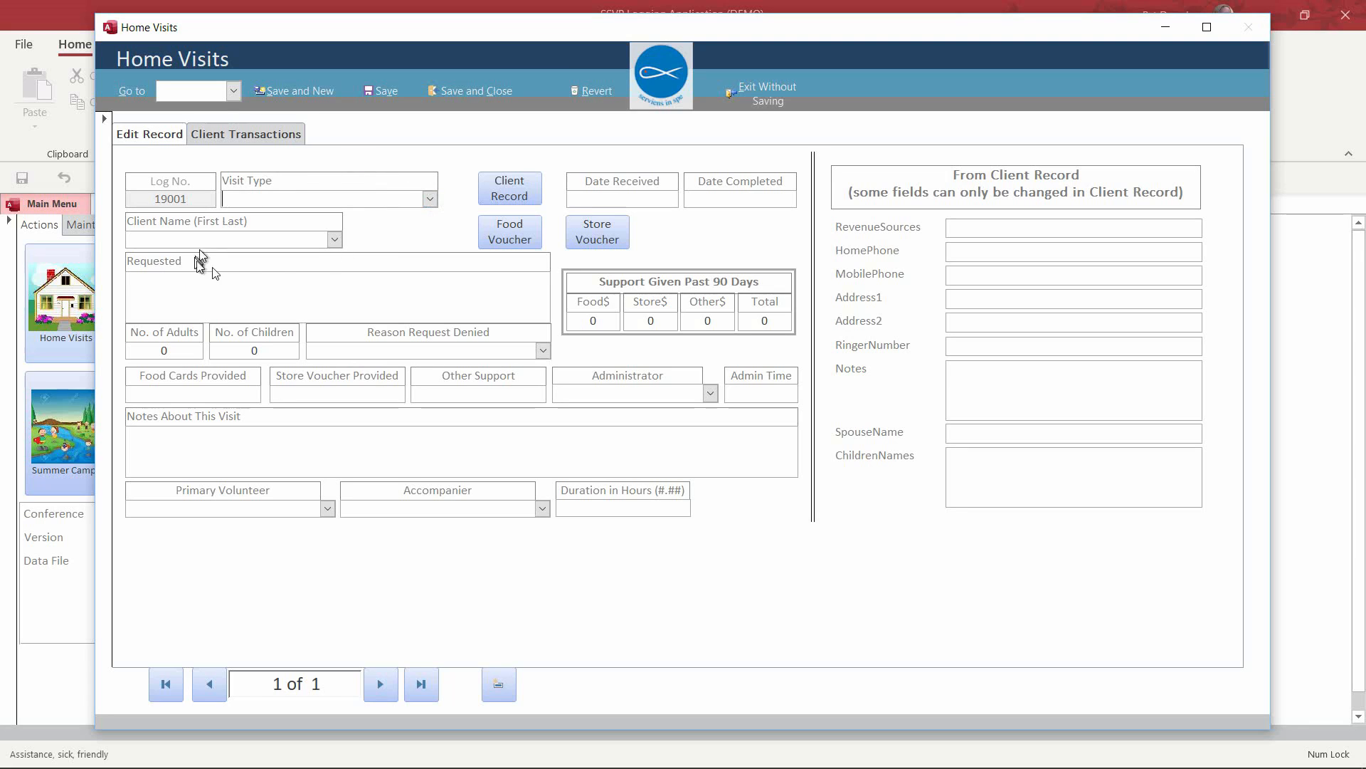
Step: Start an Assistance visit received 2019-08-07 for an existing client, loading their household details
{"action": "left_click", "coordinate": [430, 200]}
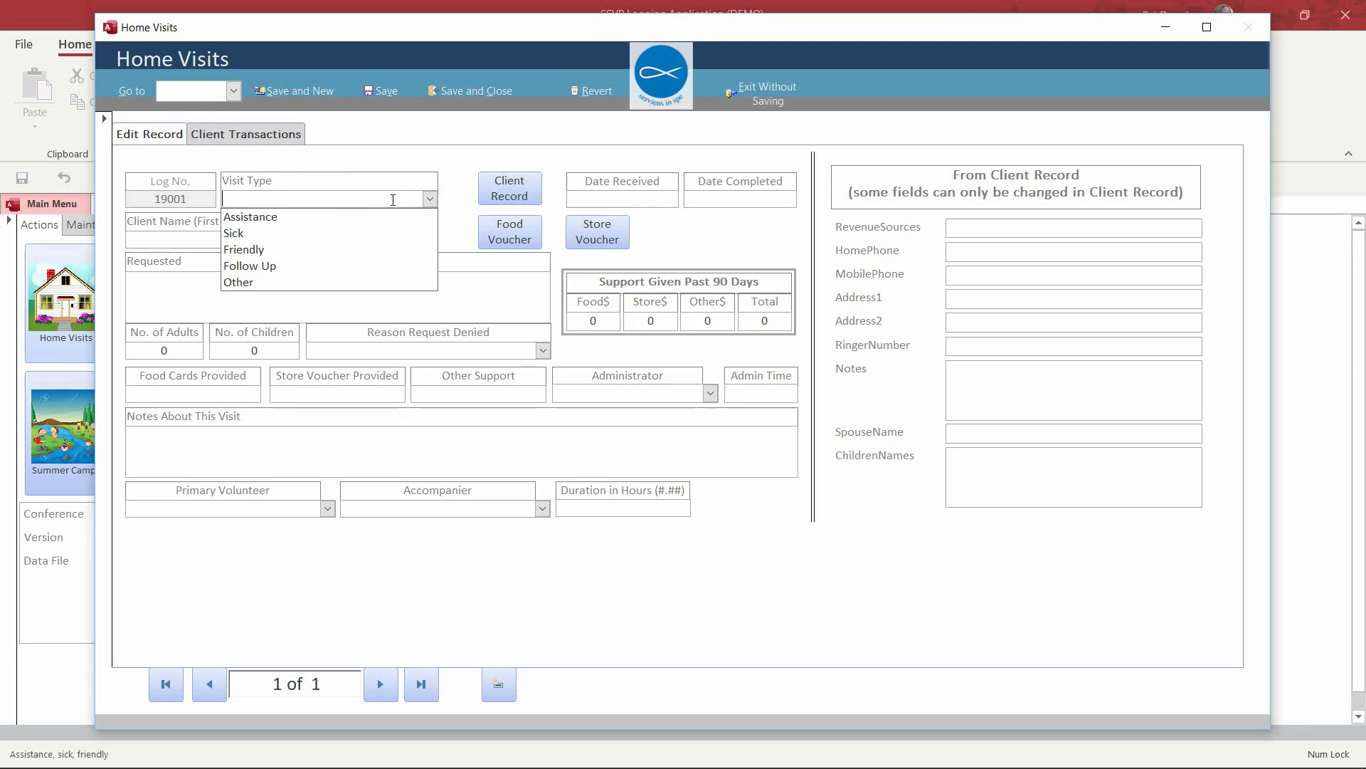
{"action": "type", "text": "assistance"}
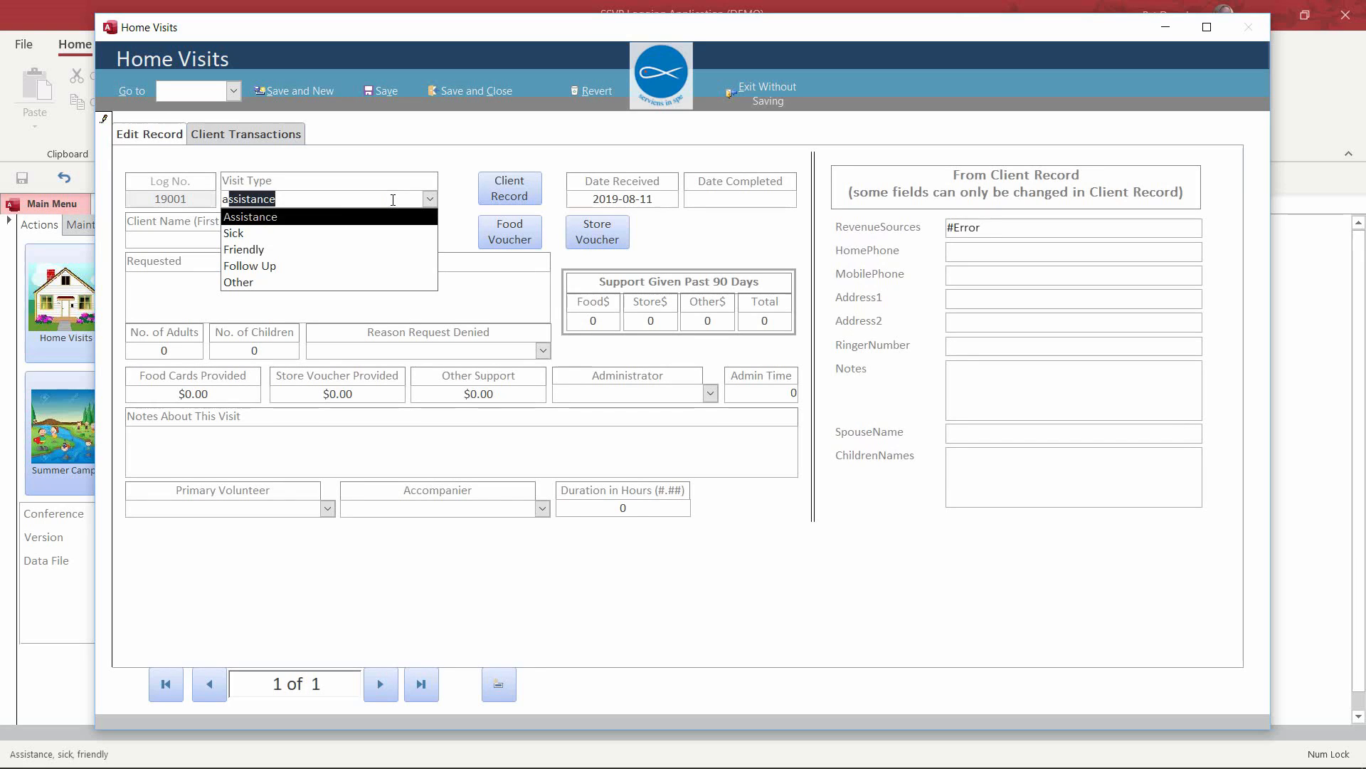
{"action": "key", "text": "Tab"}
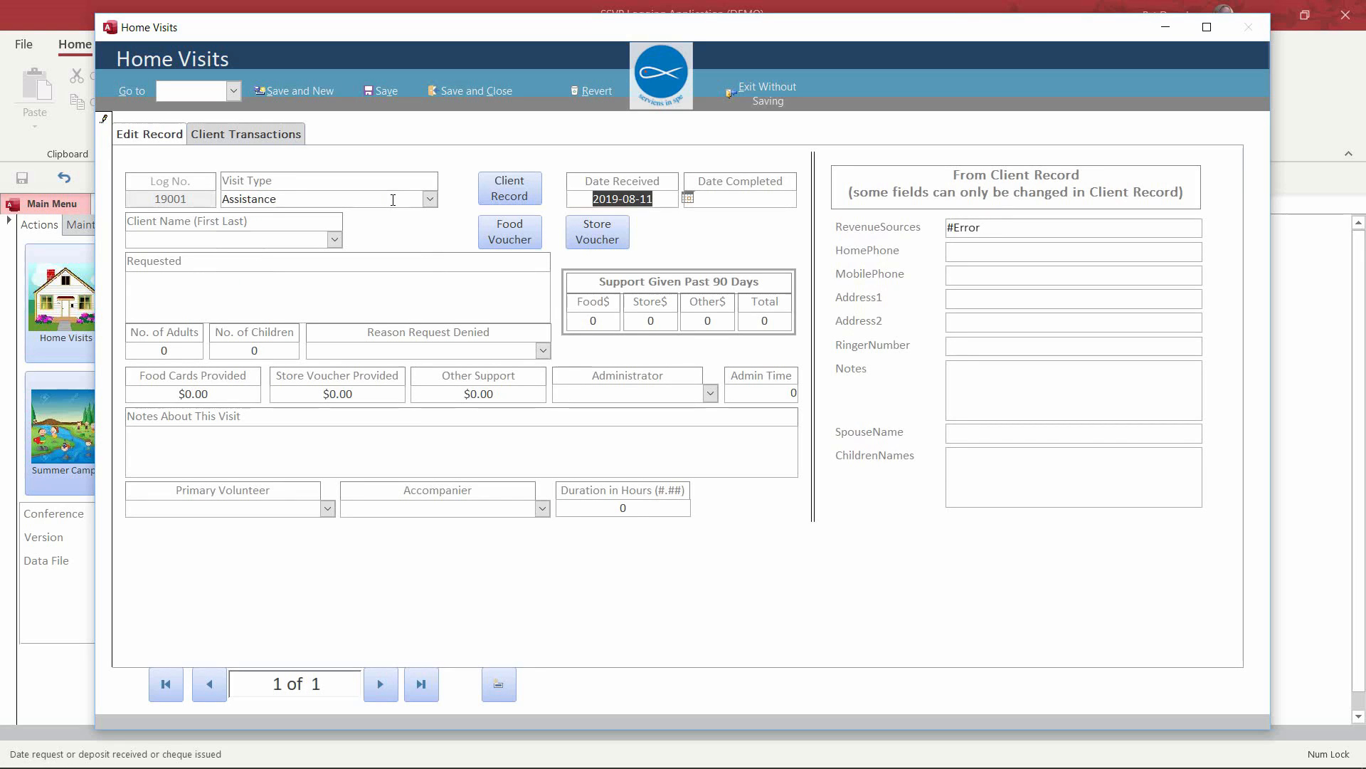
{"action": "left_click", "coordinate": [688, 198]}
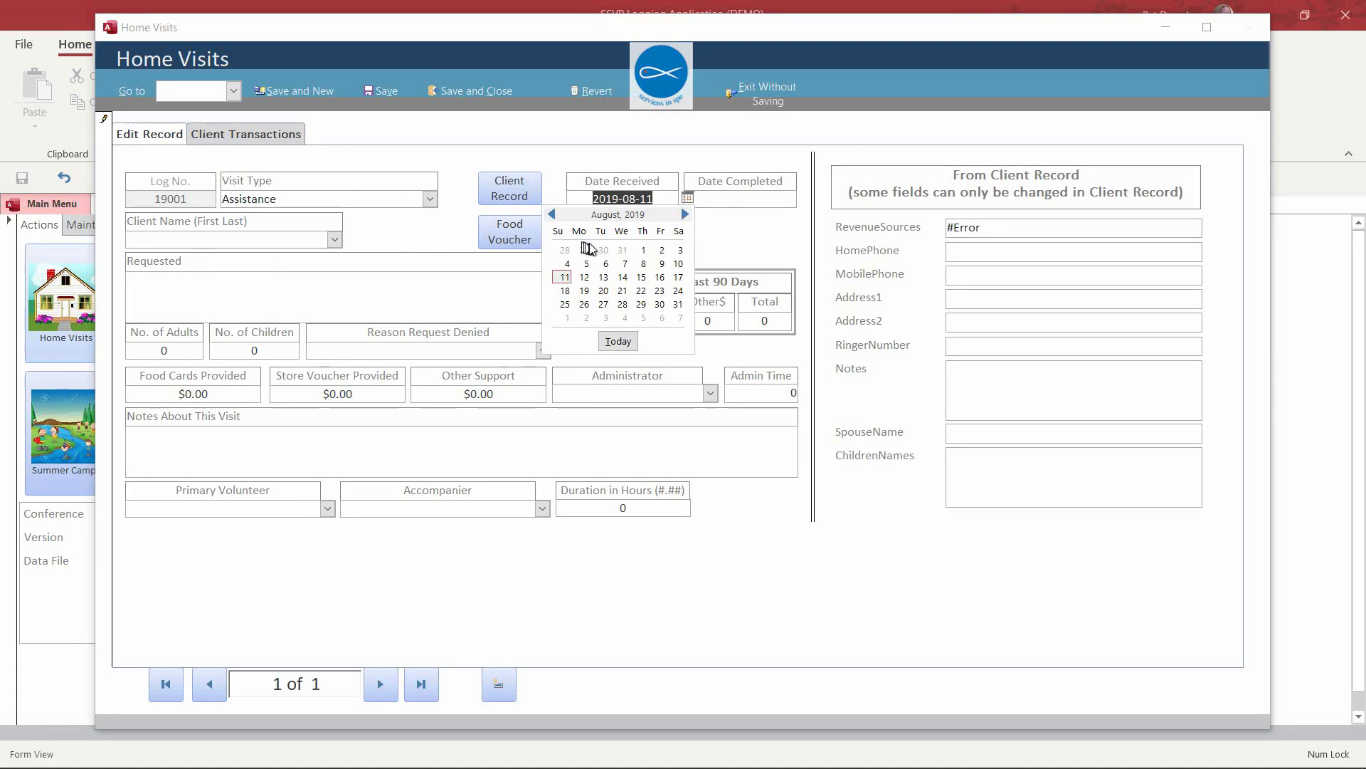
{"action": "left_click", "coordinate": [626, 264]}
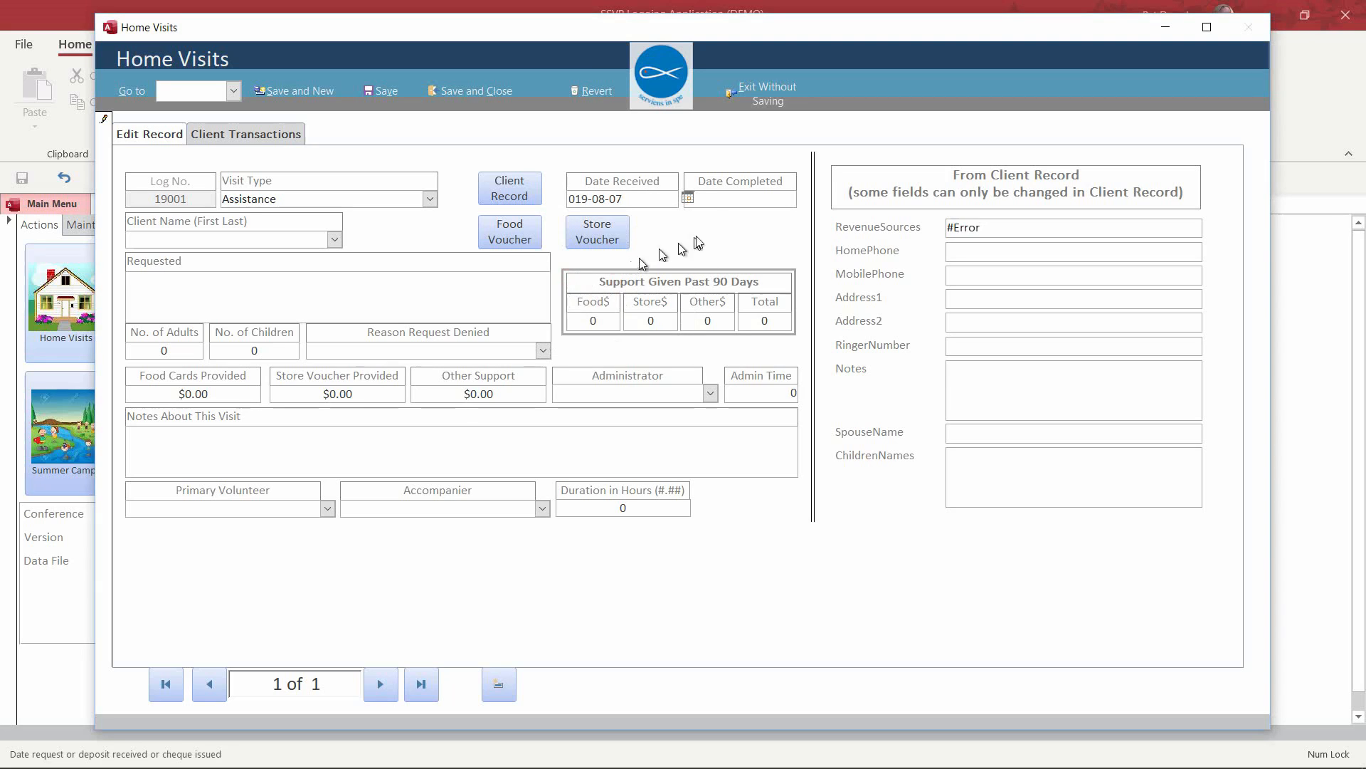
{"action": "left_click", "coordinate": [230, 242]}
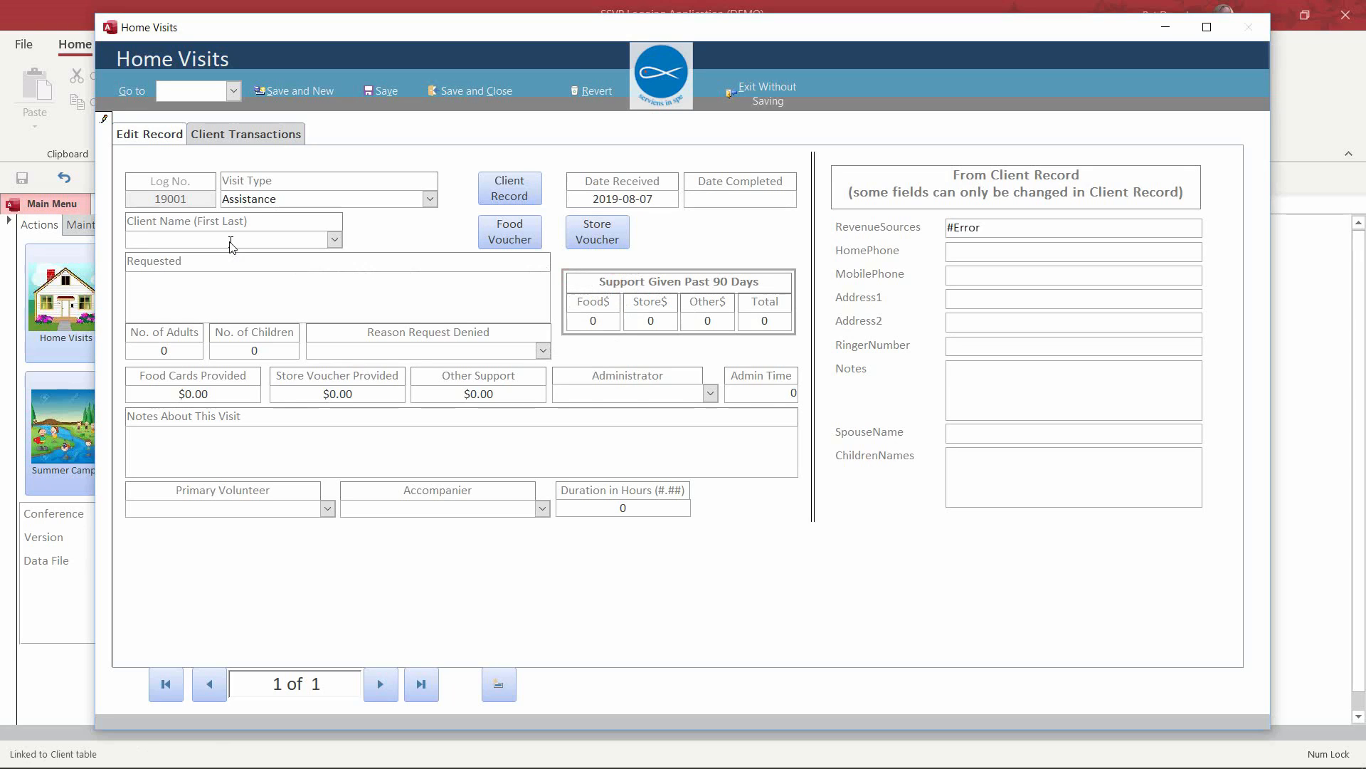
{"action": "type", "text": "Archie Andrews"}
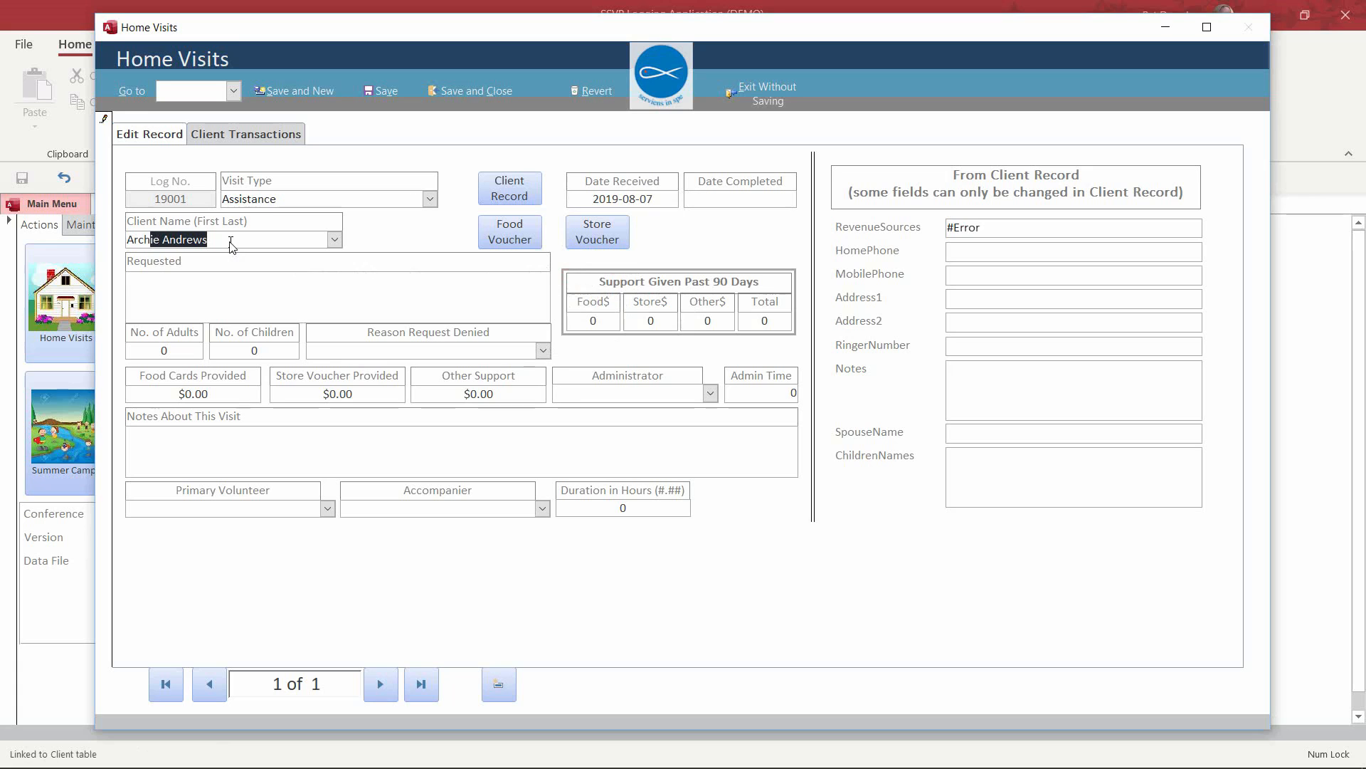
{"action": "key", "text": "Tab"}
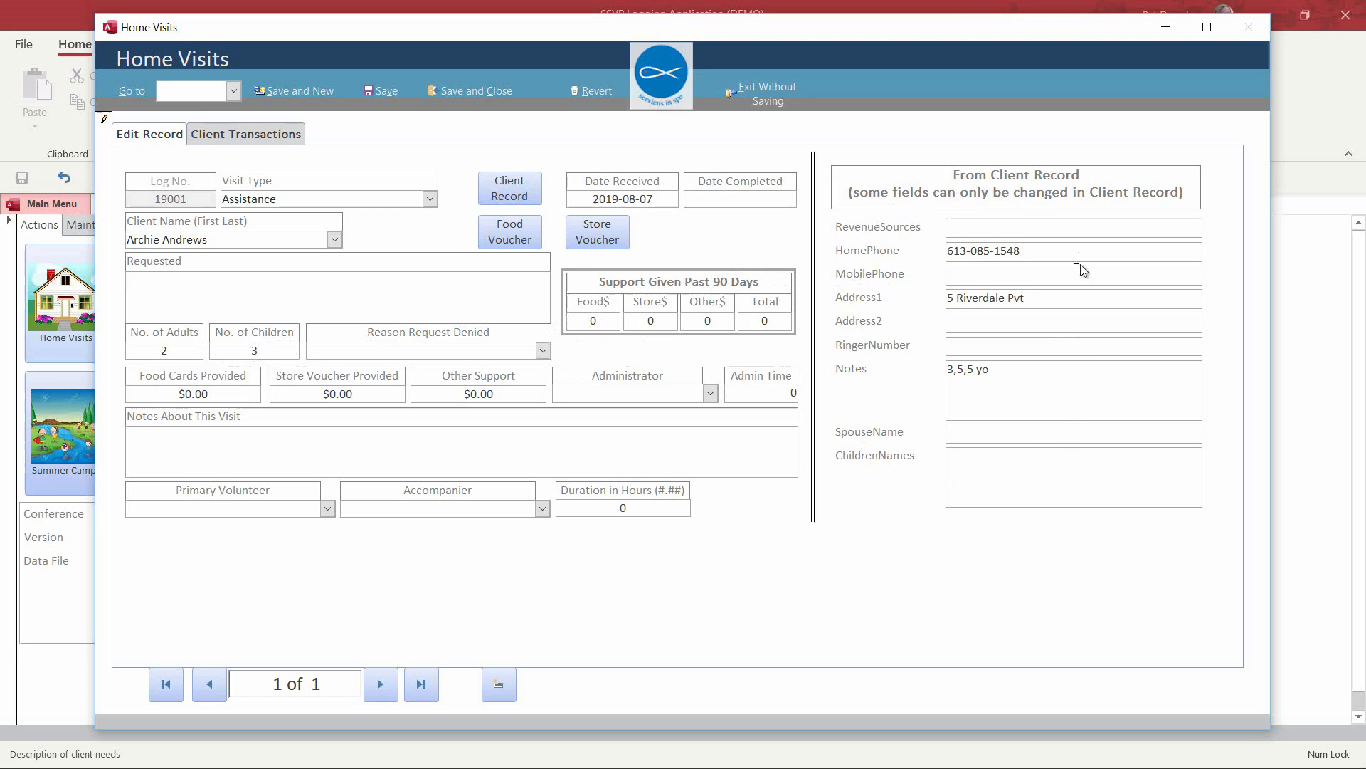
Step: Record 'Needs food' as the client's requested assistance
{"action": "left_click", "coordinate": [990, 366]}
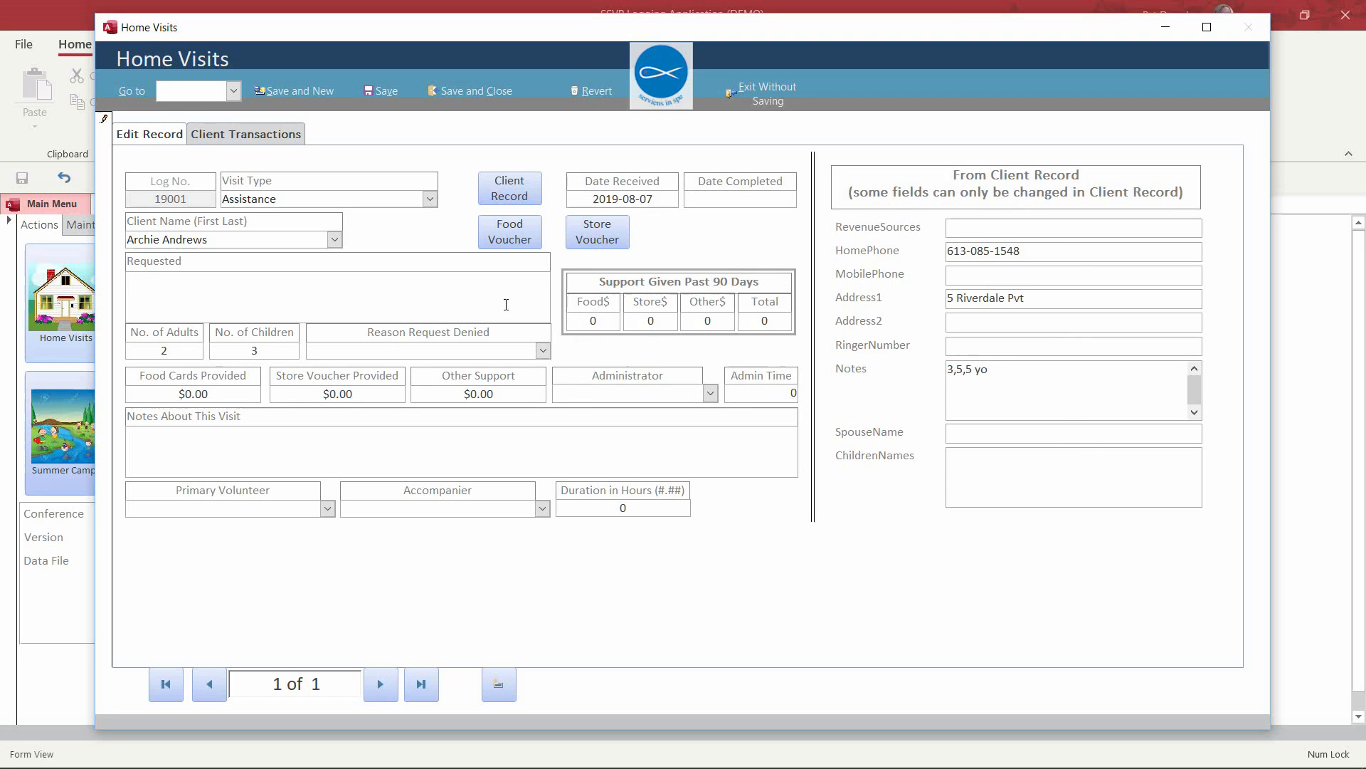
{"action": "left_click", "coordinate": [357, 281]}
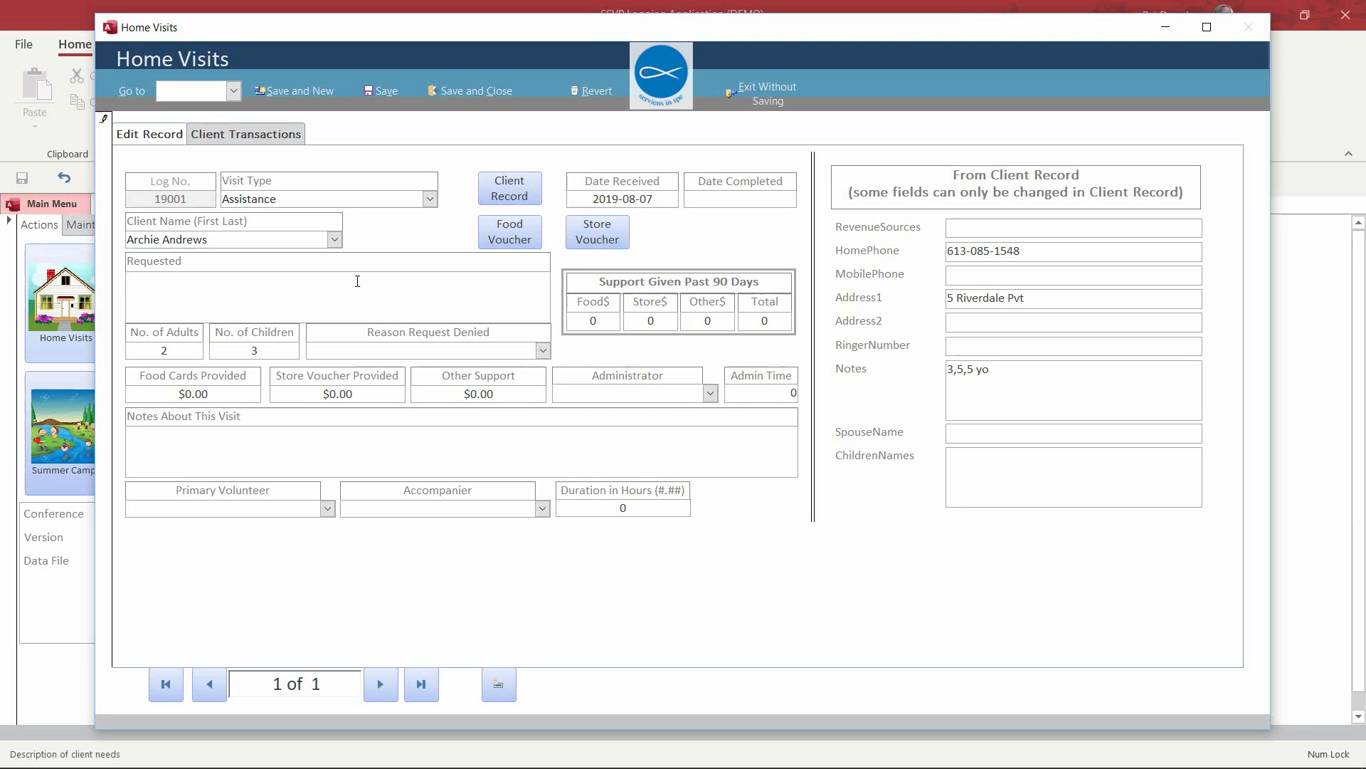
{"action": "type", "text": "Needs food"}
Step: Assign a primary volunteer and accompanier, save the visit and produce its food voucher
{"action": "left_click", "coordinate": [327, 508]}
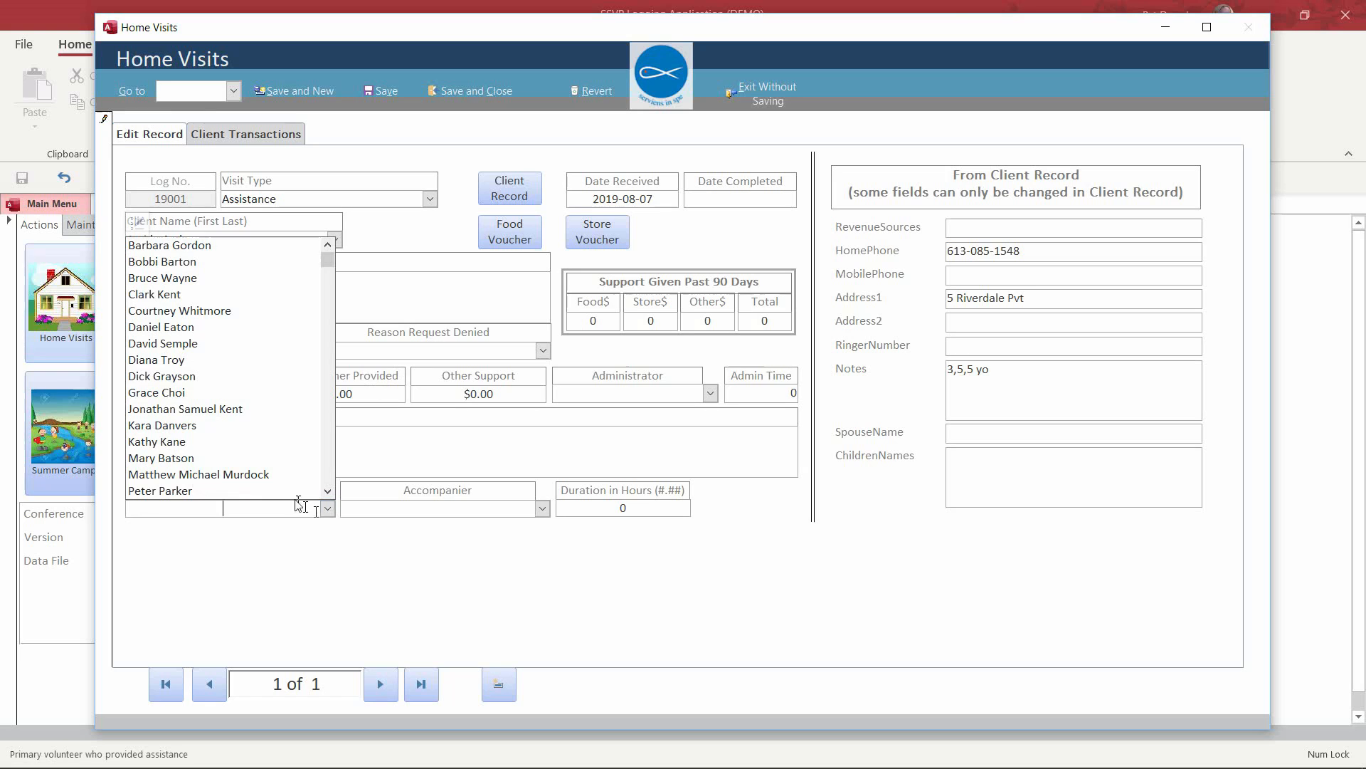
{"action": "left_click", "coordinate": [271, 475]}
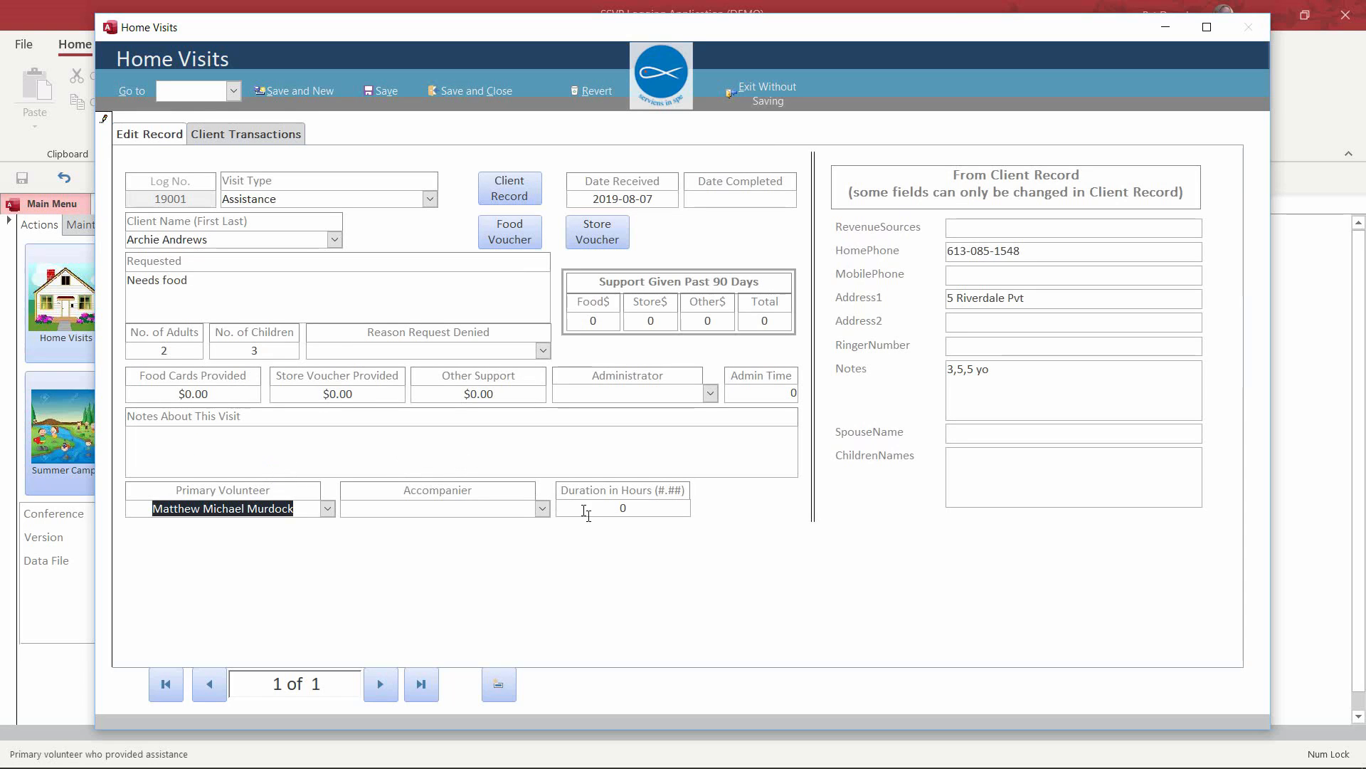
{"action": "left_click", "coordinate": [542, 508]}
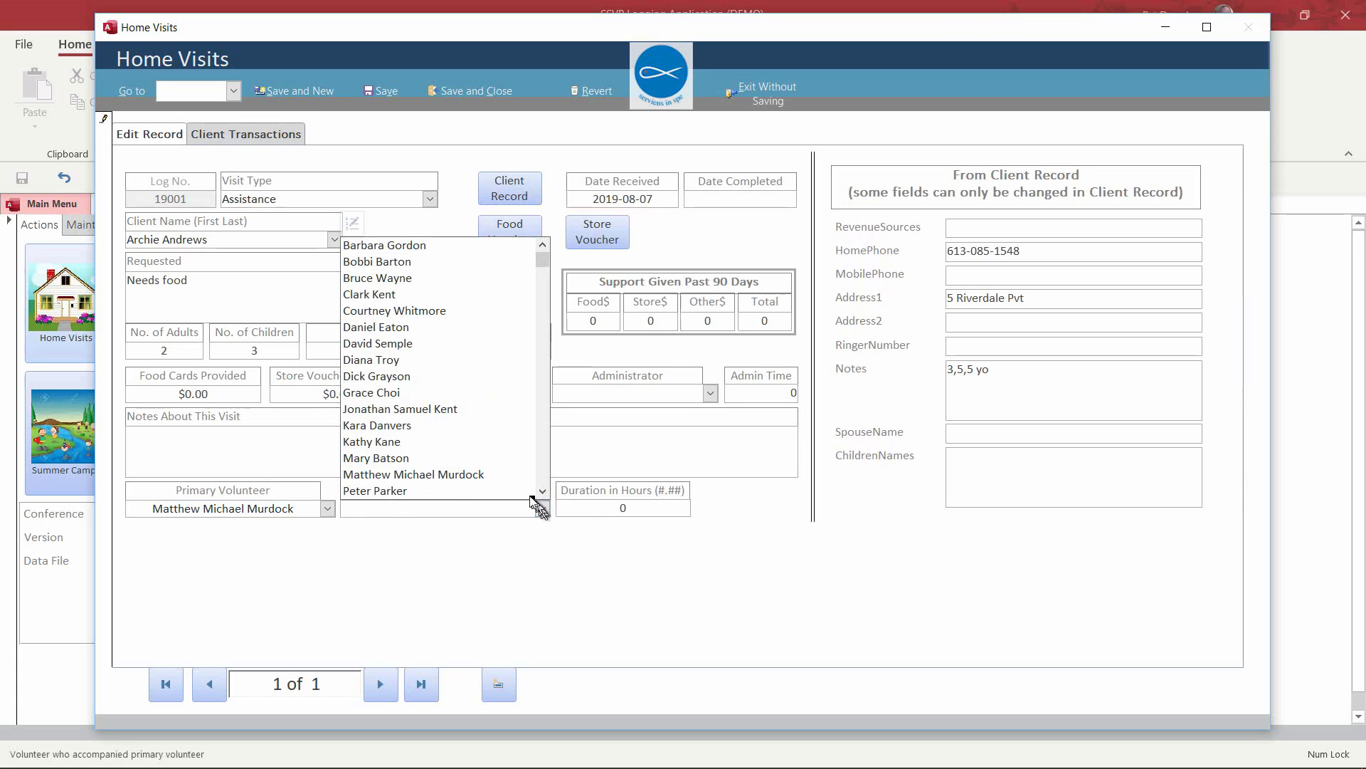
{"action": "left_click", "coordinate": [459, 377]}
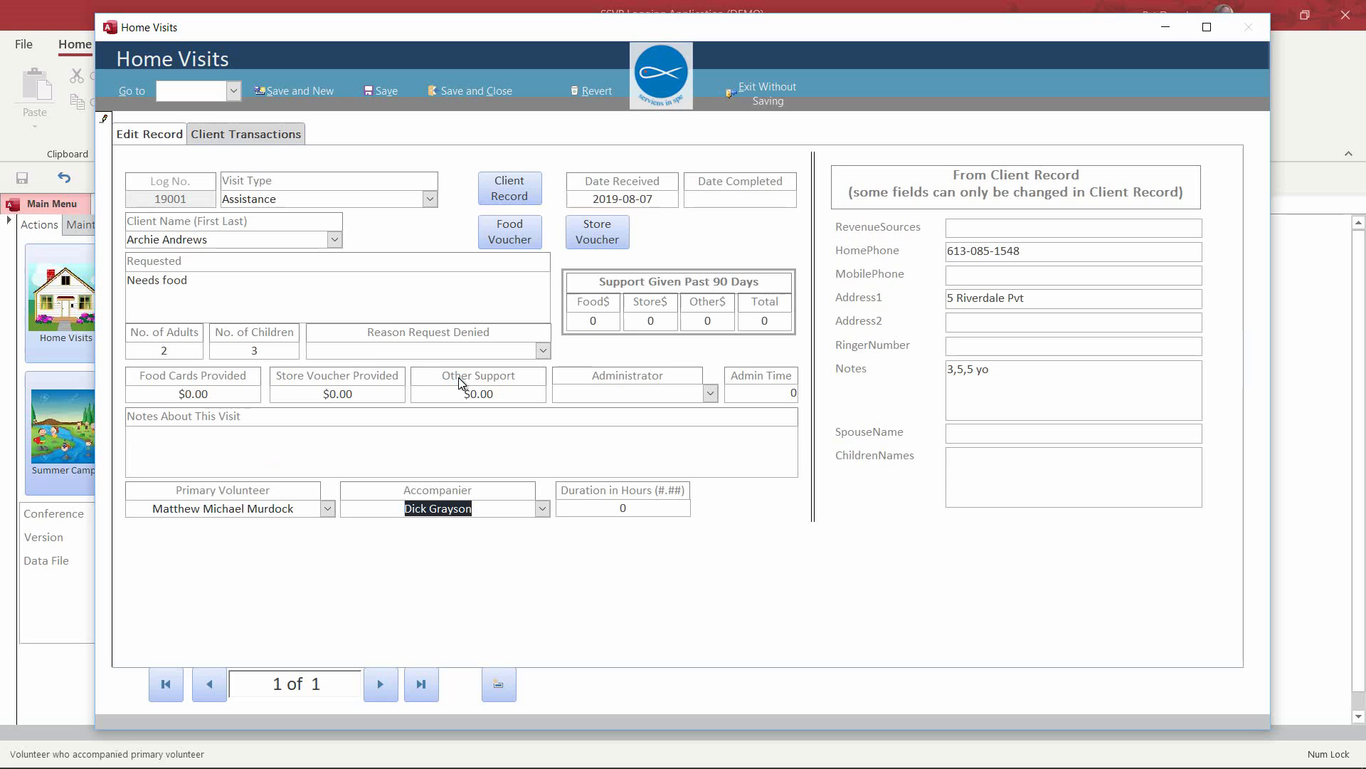
{"action": "left_click", "coordinate": [383, 93]}
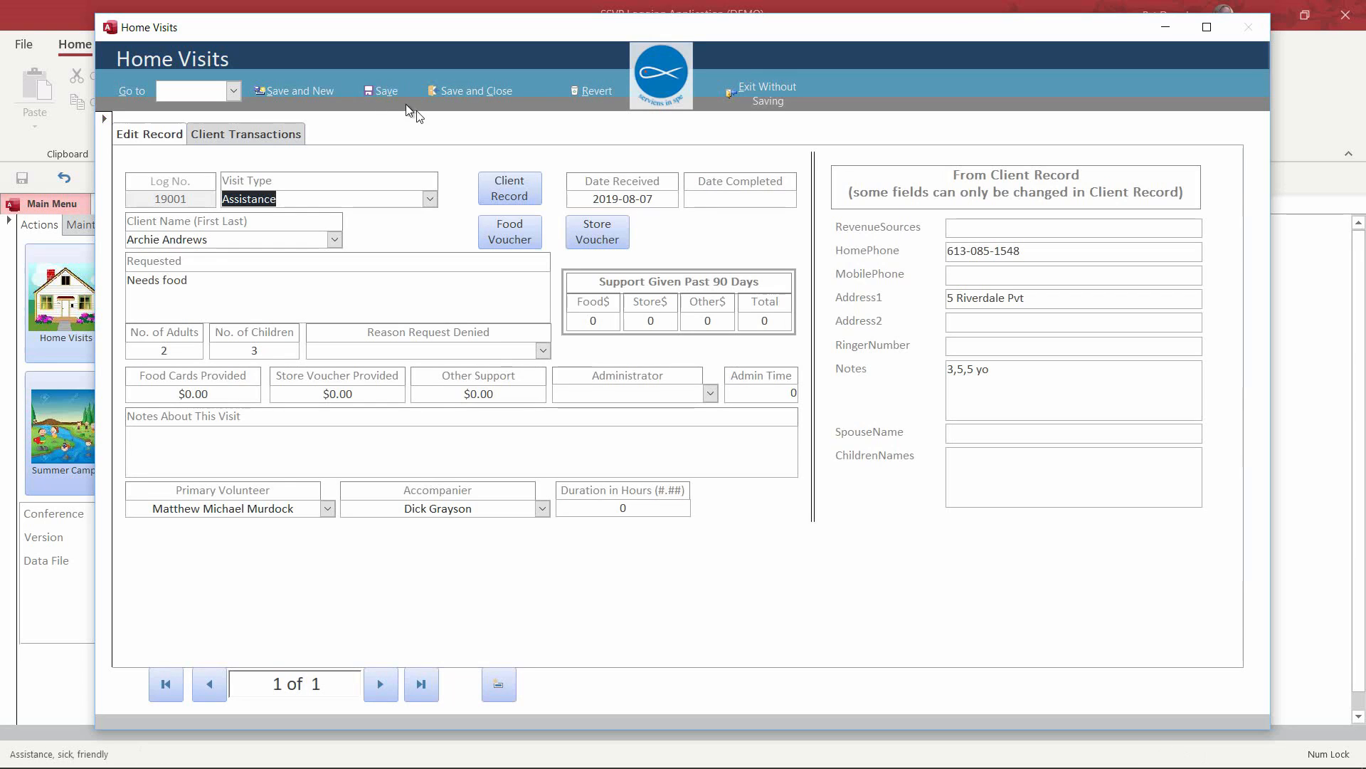
{"action": "left_click", "coordinate": [515, 241]}
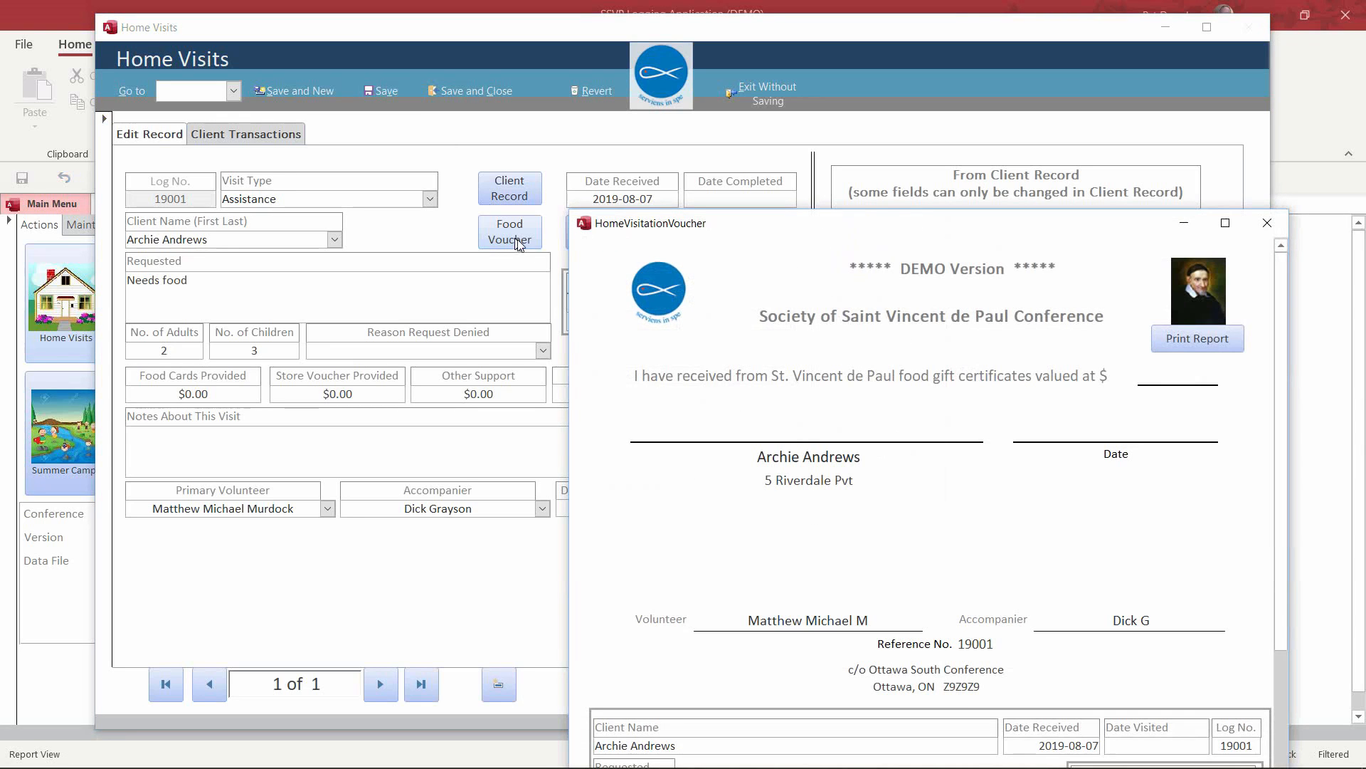
{"action": "left_click_drag", "start_coordinate": [898, 245], "coordinate": [728, 86]}
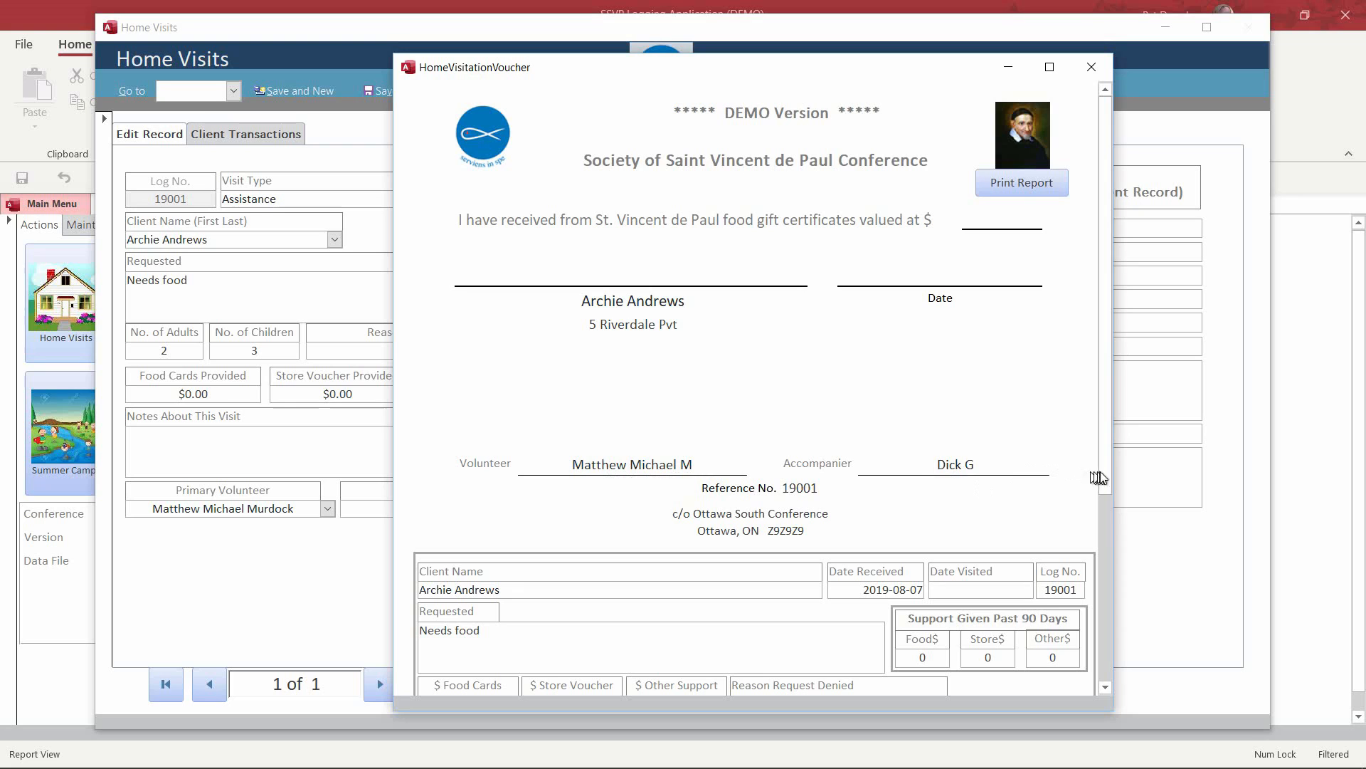
{"action": "left_click_drag", "start_coordinate": [1107, 471], "coordinate": [1143, 686]}
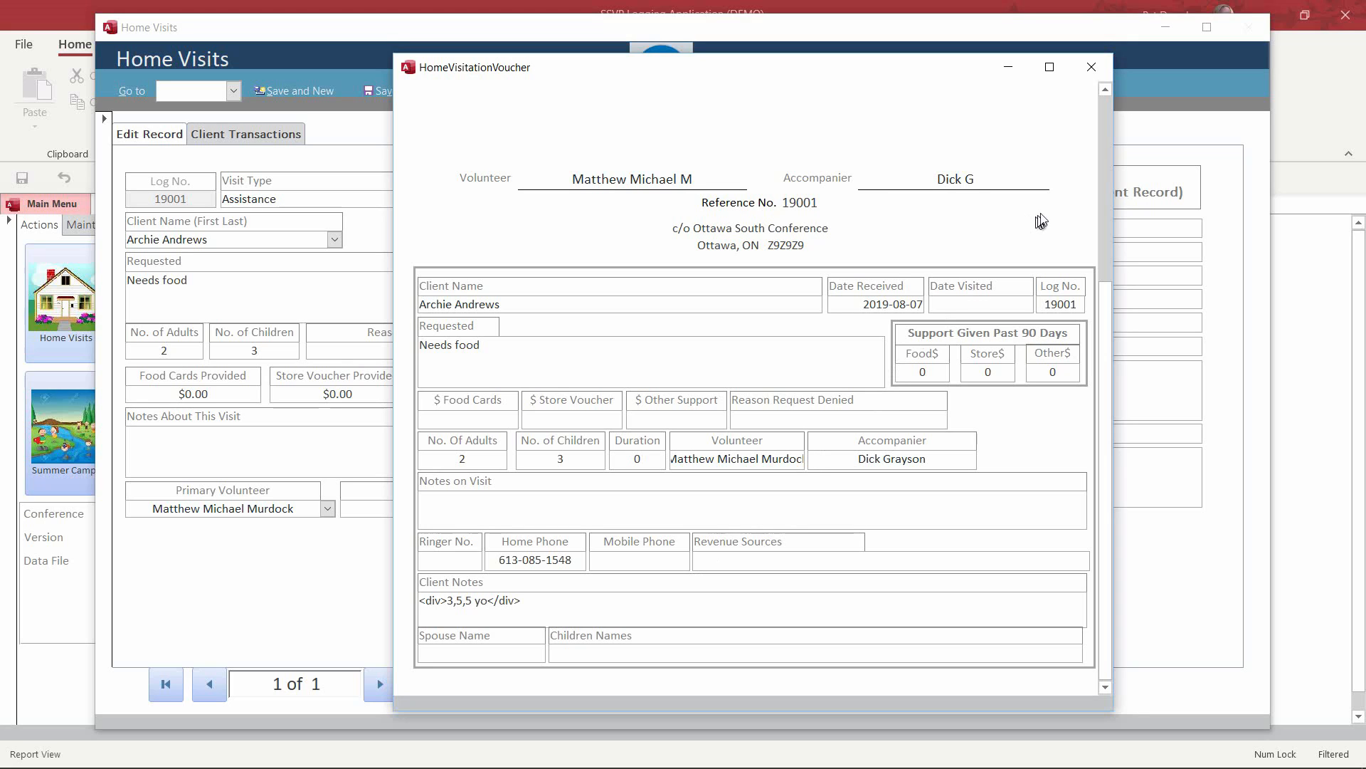
{"action": "left_click", "coordinate": [1107, 178]}
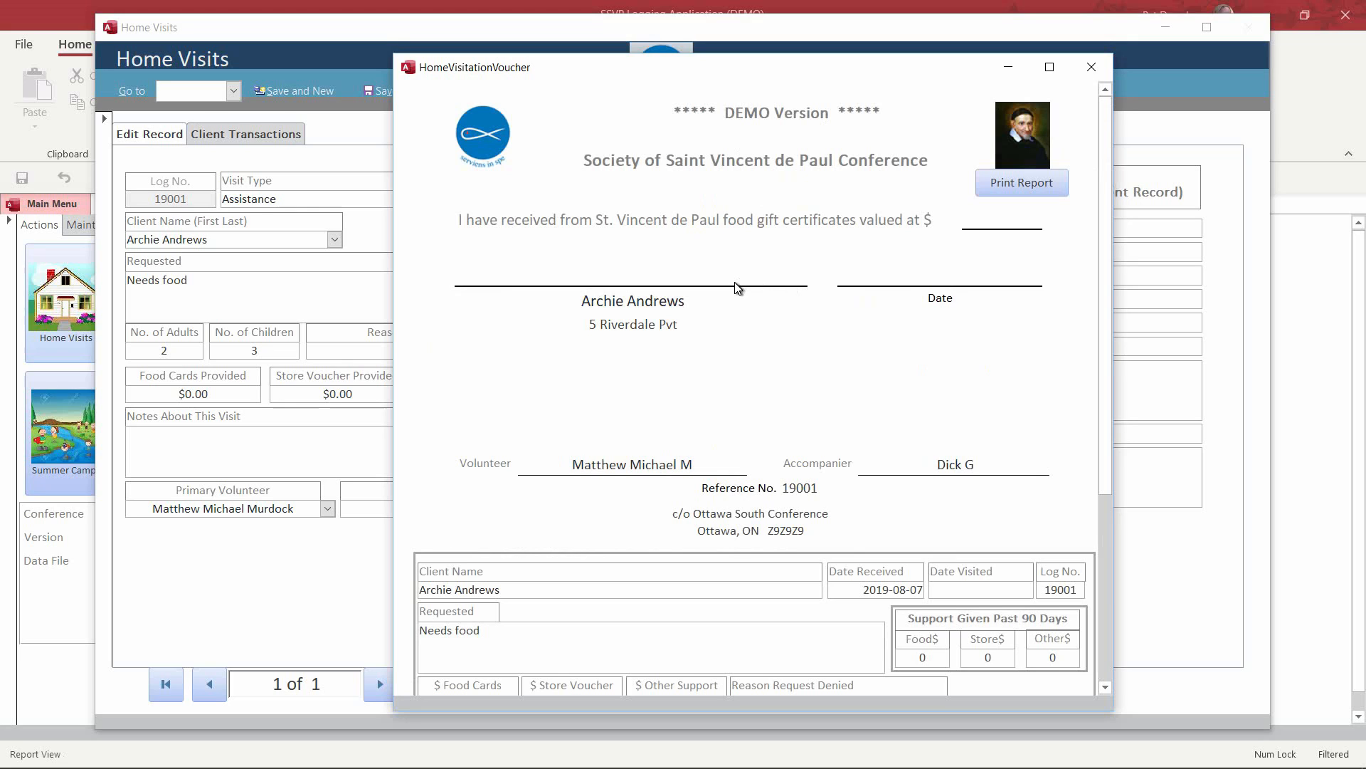
{"action": "left_click", "coordinate": [1026, 190]}
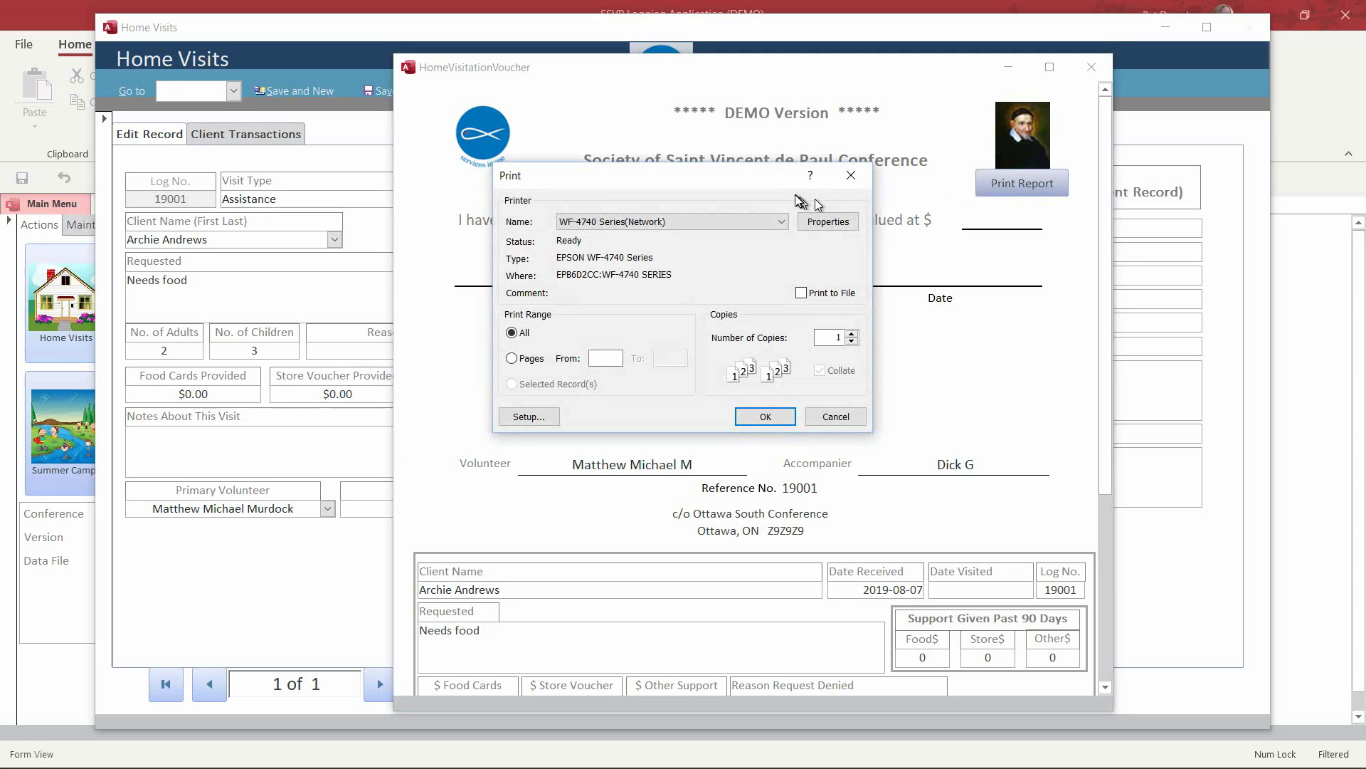
{"action": "left_click", "coordinate": [785, 222]}
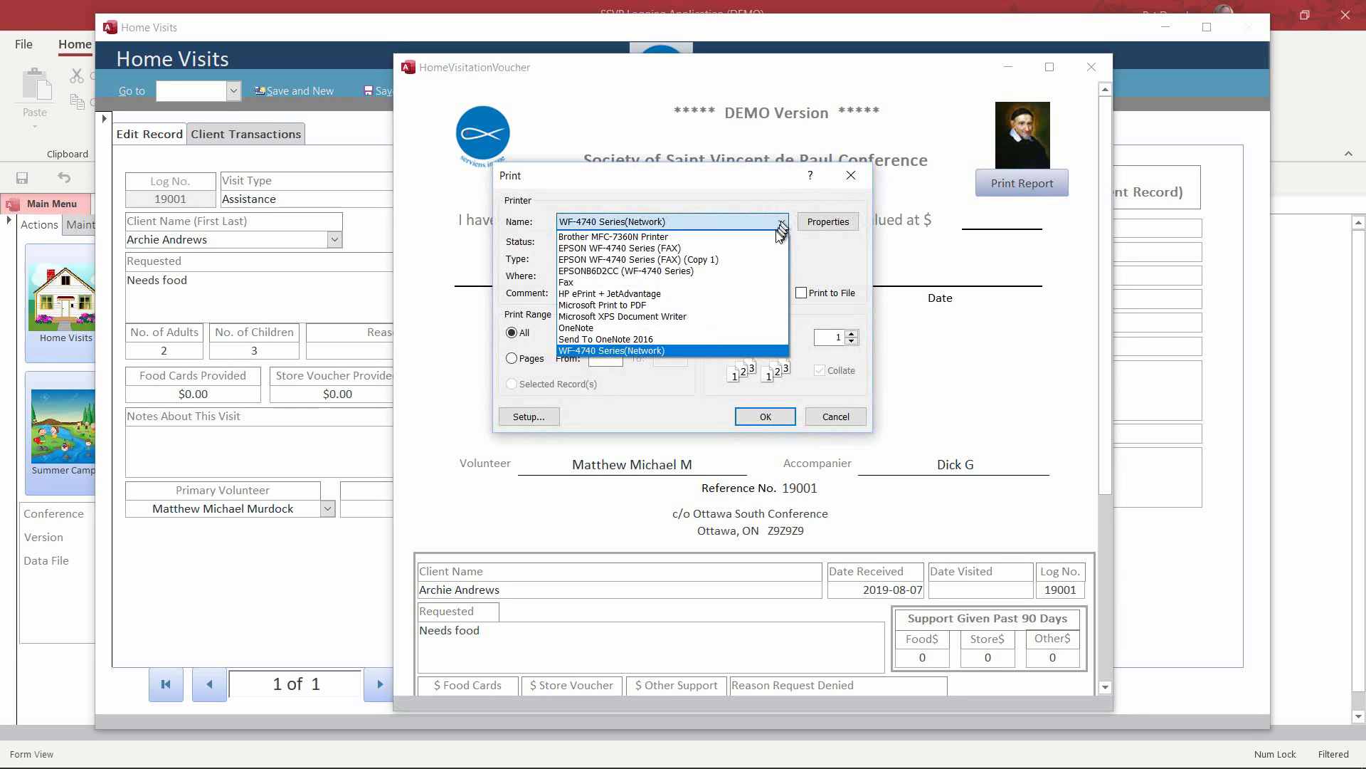
{"action": "left_click", "coordinate": [747, 305]}
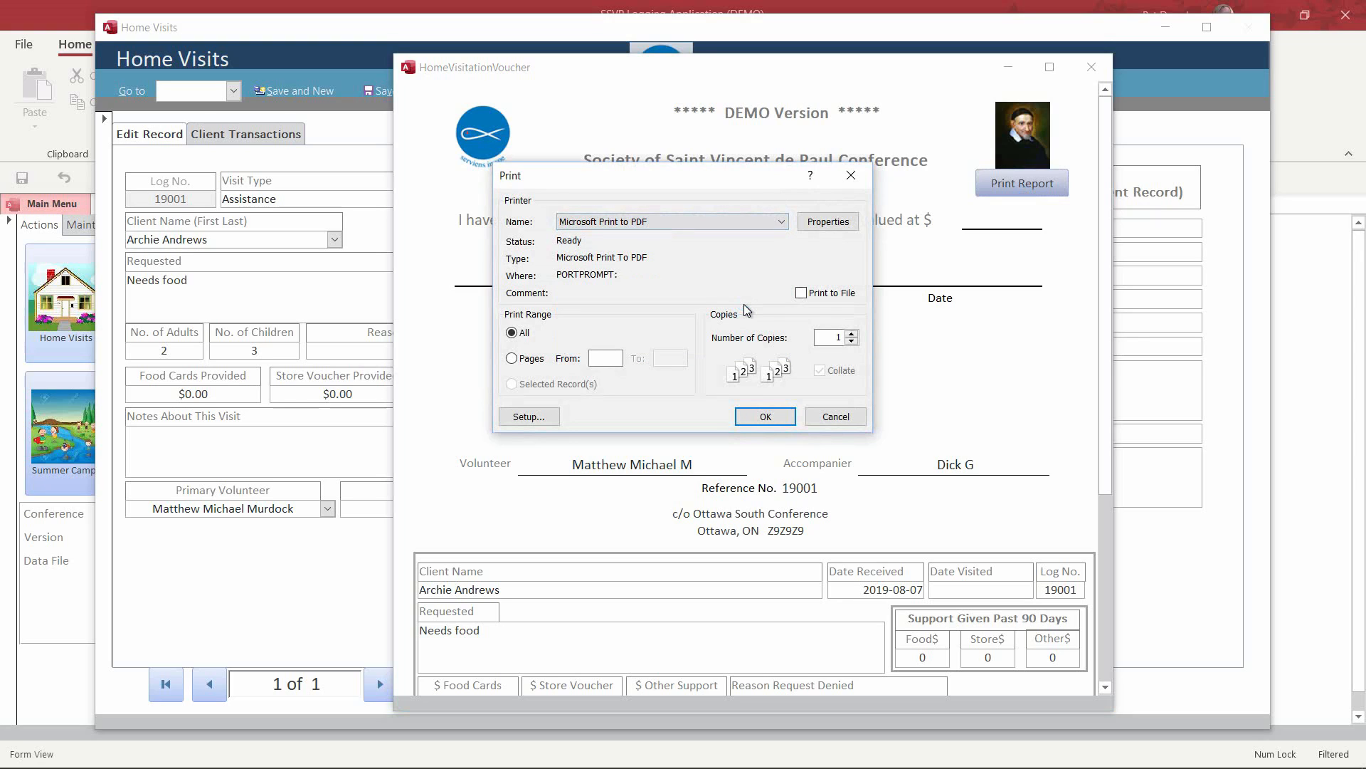
{"action": "left_click", "coordinate": [836, 417]}
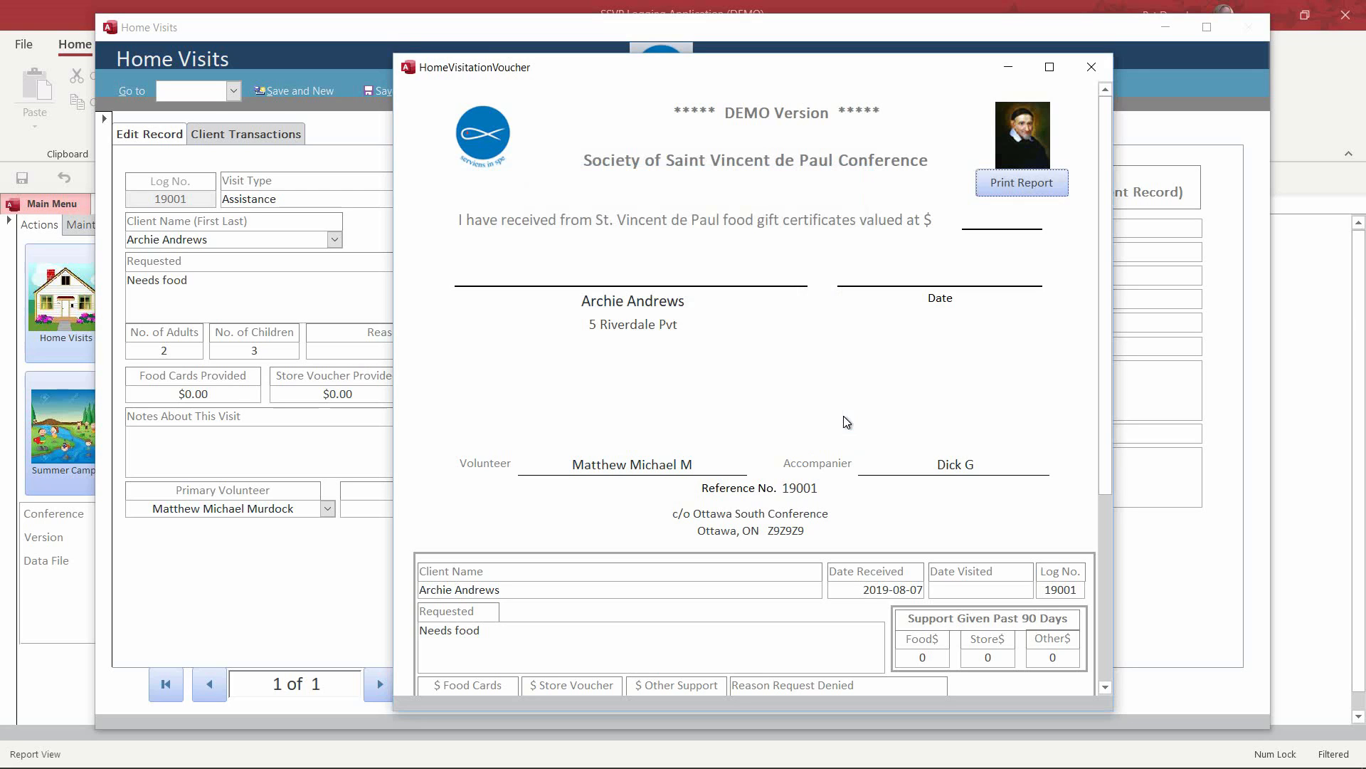
{"action": "left_click", "coordinate": [1093, 69]}
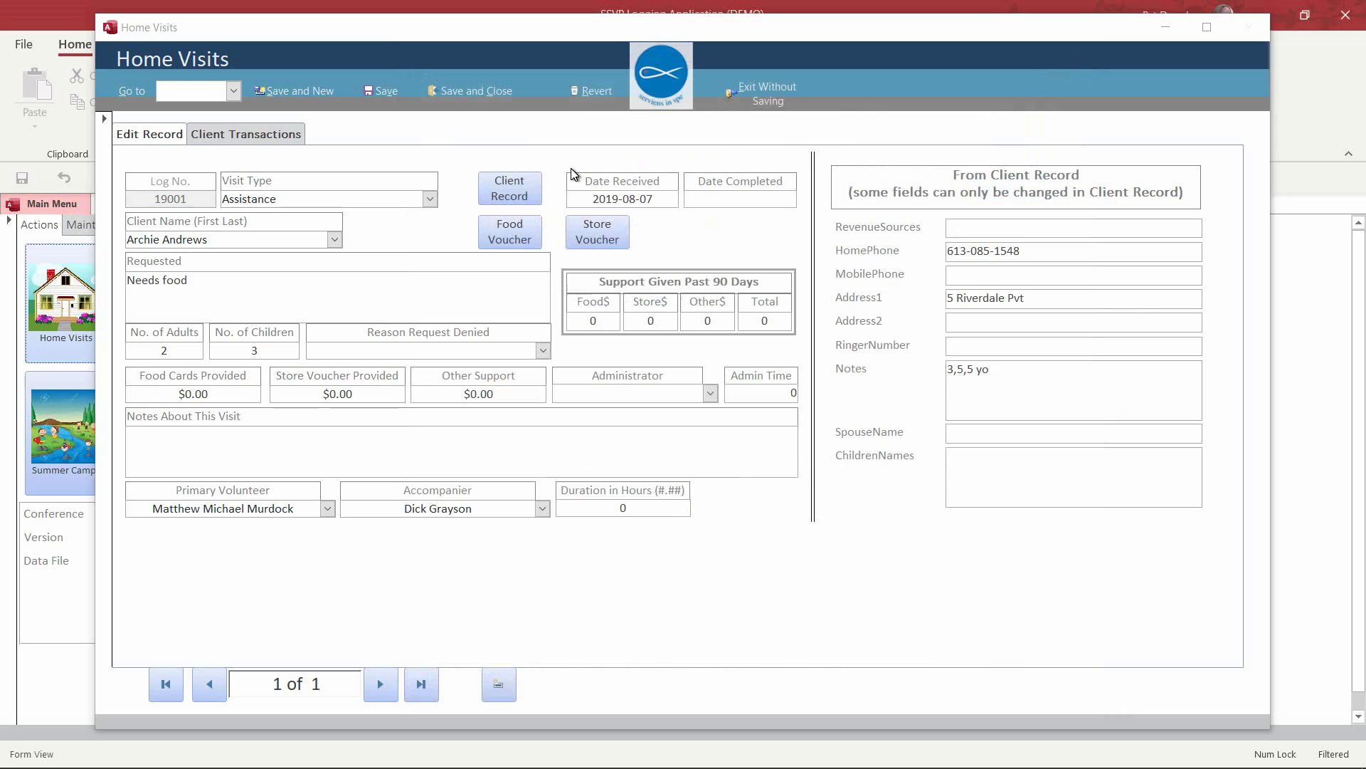
Step: Set the visit's completion date to 2019-08-08
{"action": "left_click", "coordinate": [722, 198]}
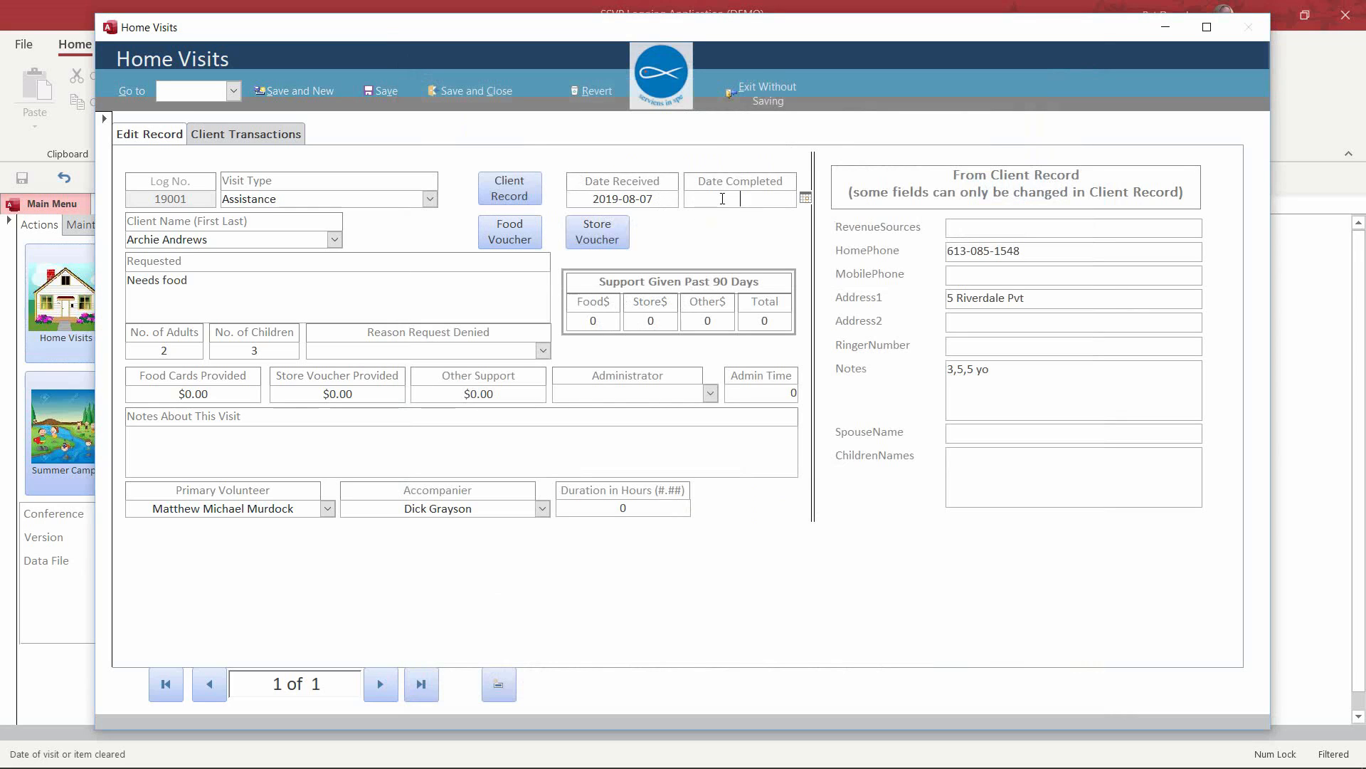
{"action": "left_click", "coordinate": [805, 197]}
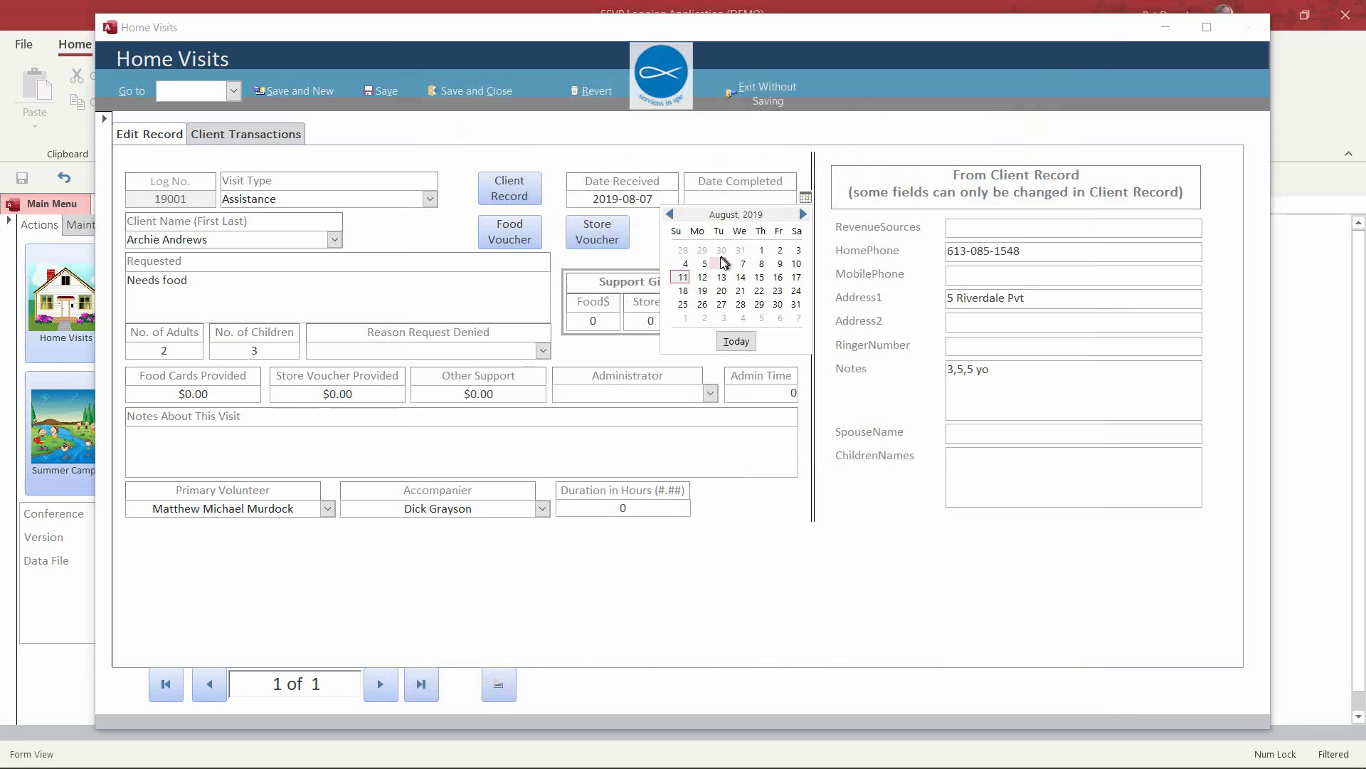
{"action": "left_click", "coordinate": [761, 263]}
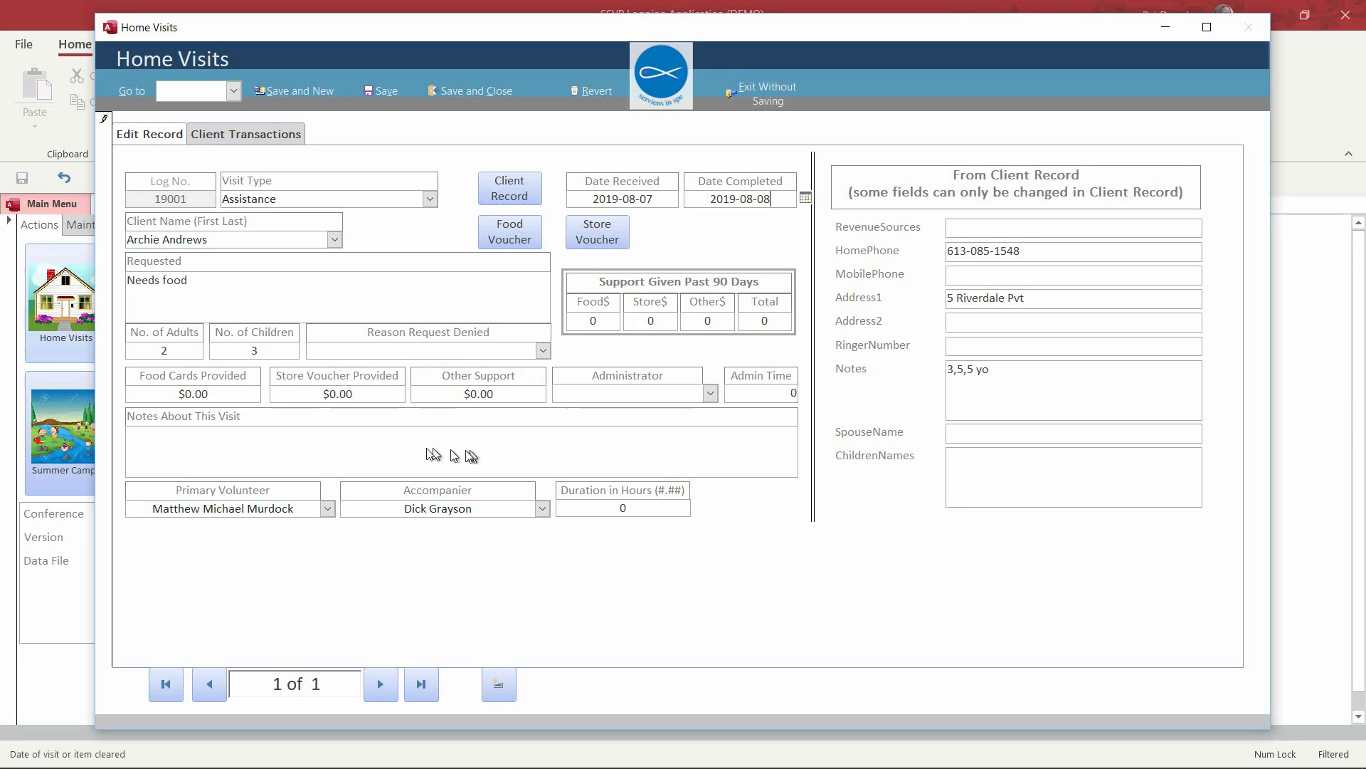
Step: Enter the administrator, 0.5 hours admin time and a 0.5-hour visit duration
{"action": "left_click", "coordinate": [628, 388]}
{"action": "type", "text": "Peter Parker"}
{"action": "key", "text": "Tab"}
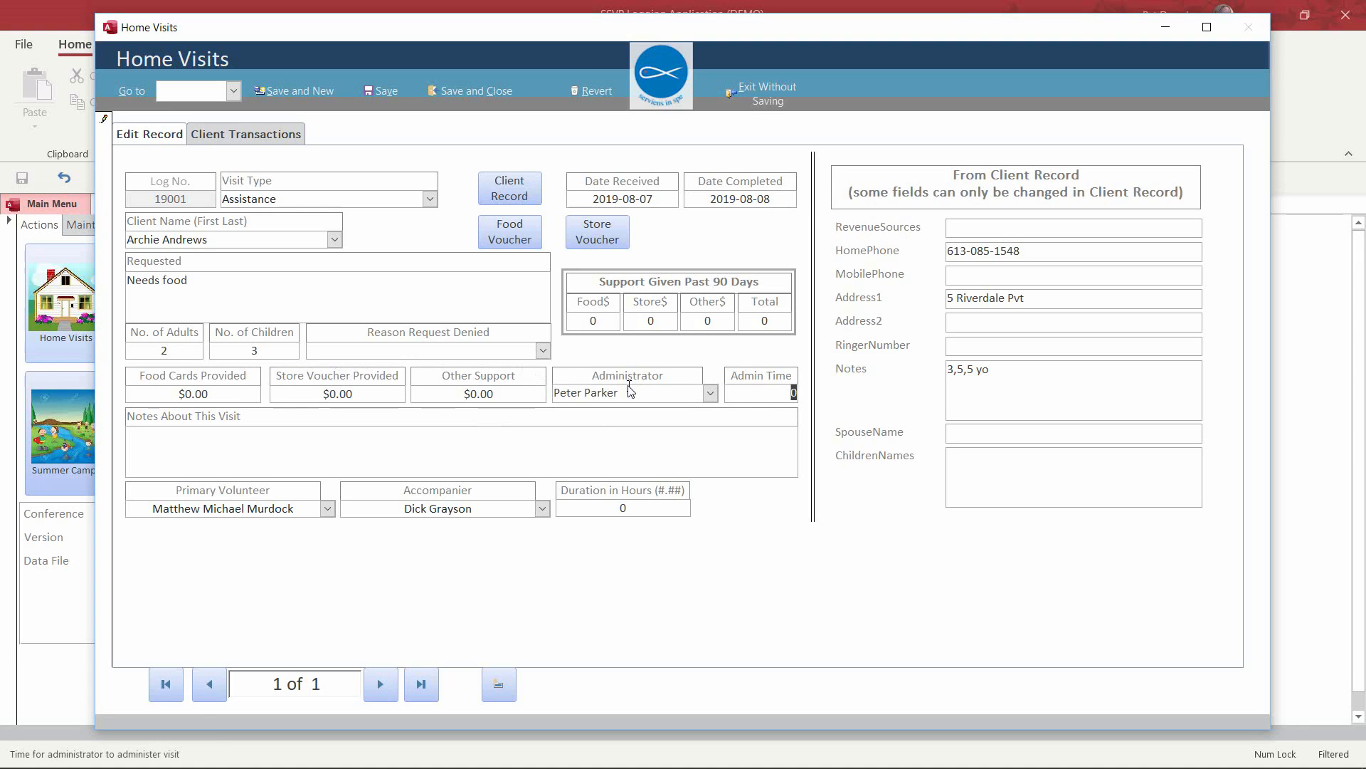
{"action": "type", "text": ".5"}
{"action": "key", "text": "Tab"}
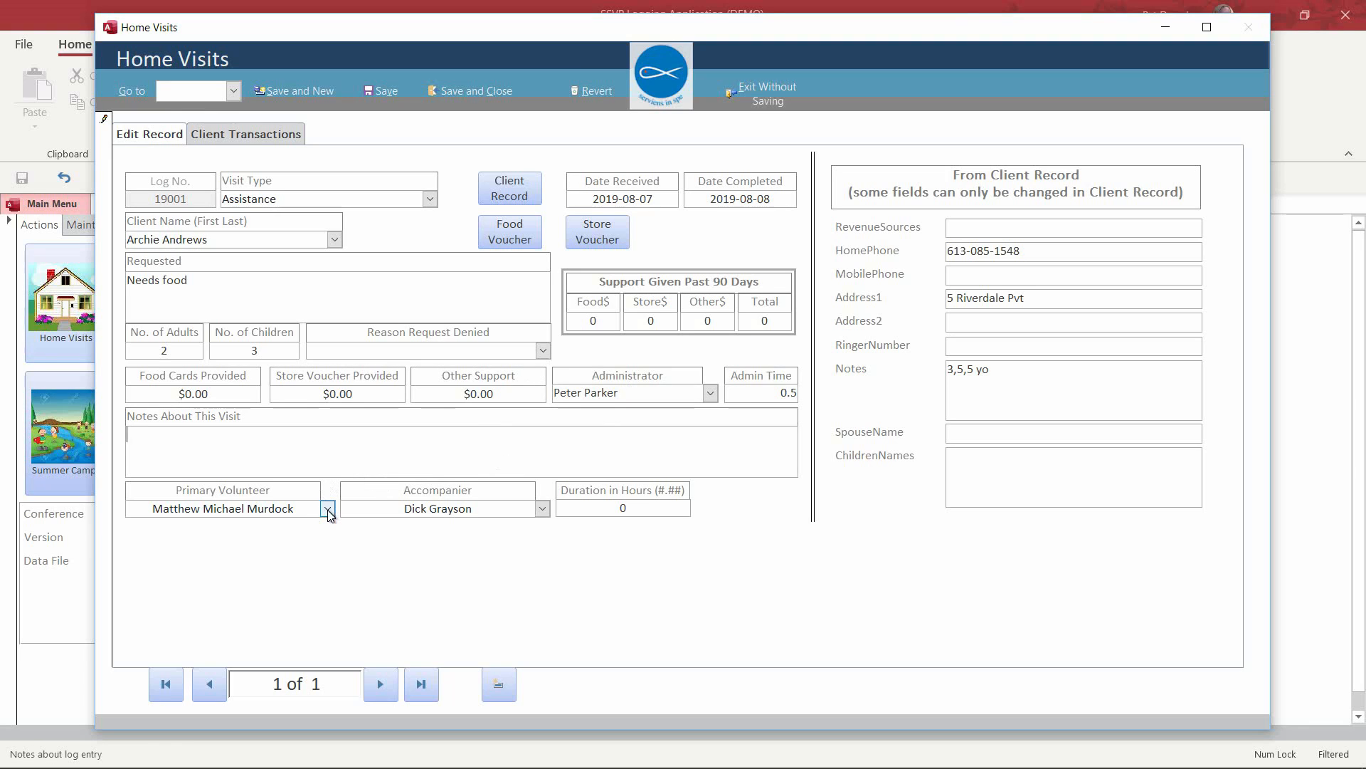
{"action": "left_click", "coordinate": [627, 508]}
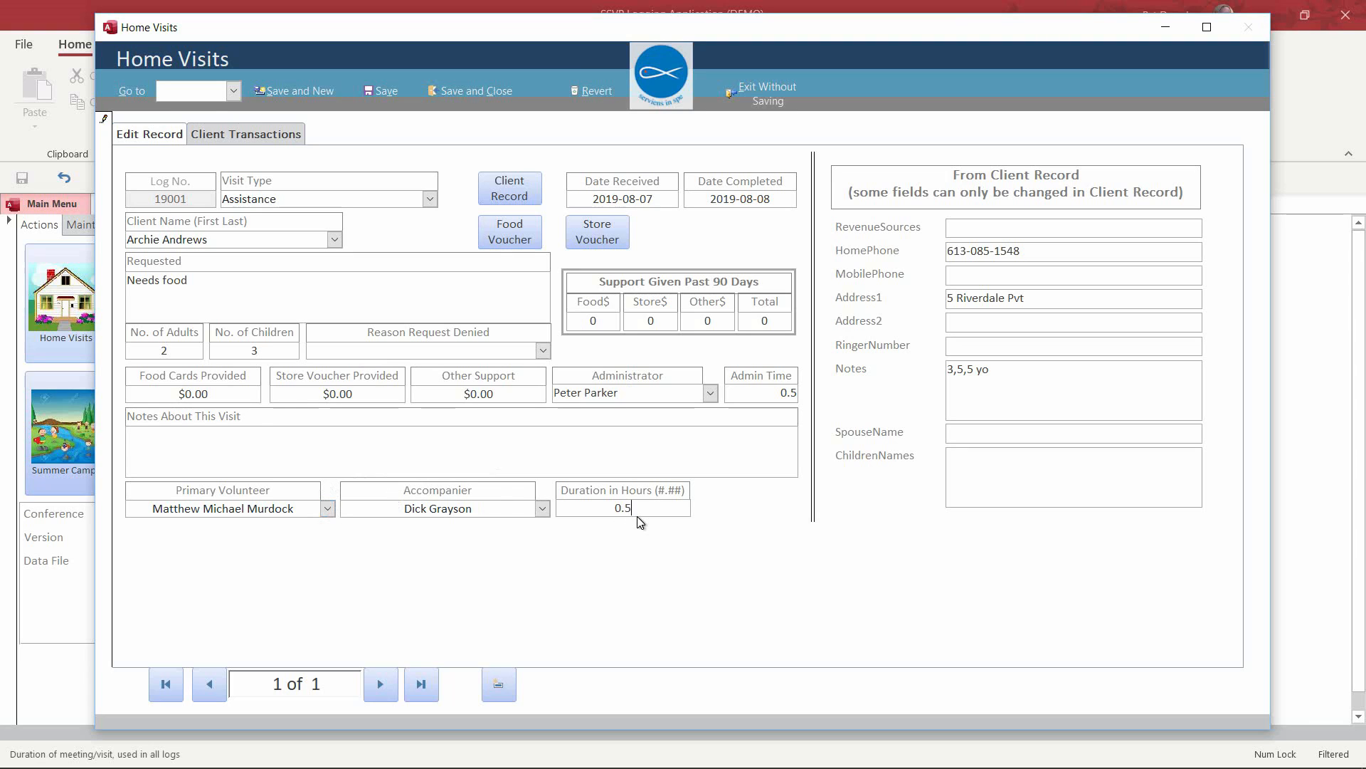
{"action": "left_click", "coordinate": [636, 439]}
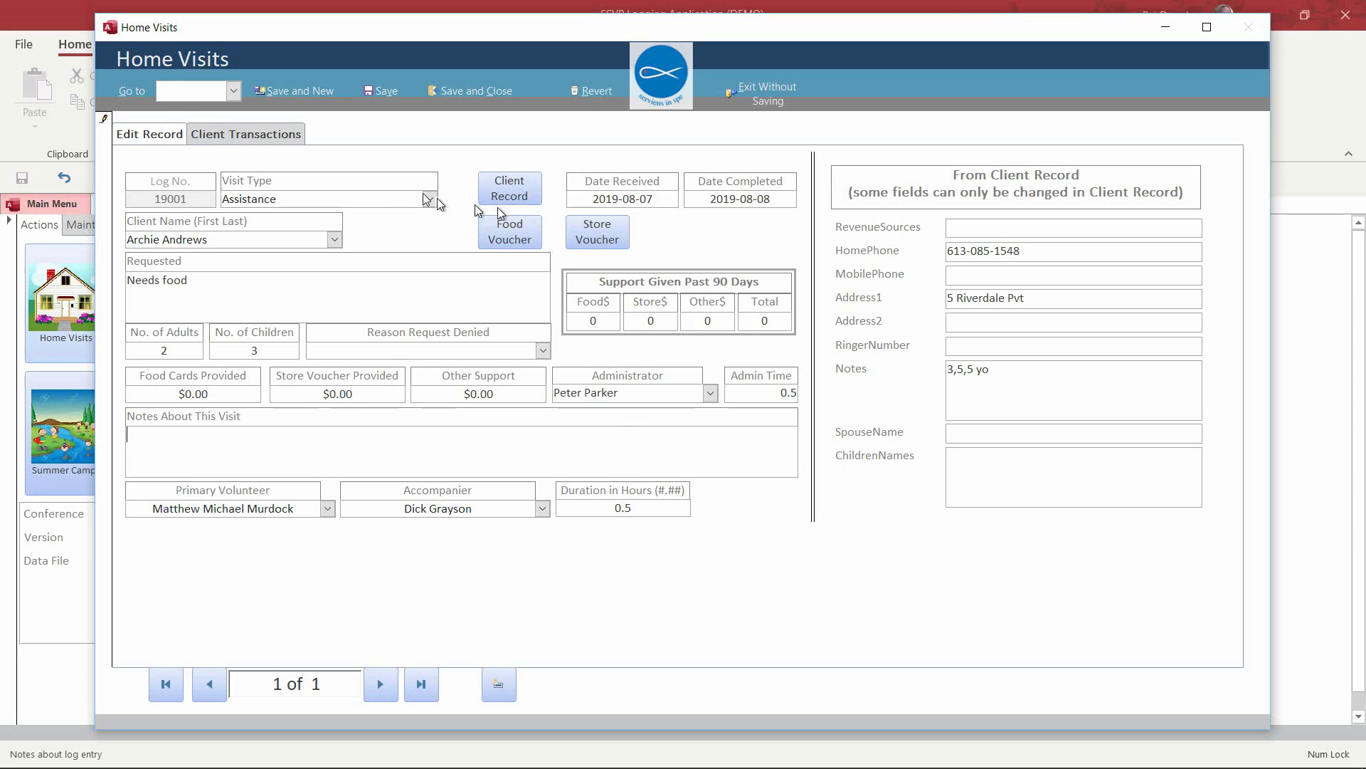
Step: Save the completed visit, check the client's transaction history, and close the Home Visits form
{"action": "left_click", "coordinate": [382, 94]}
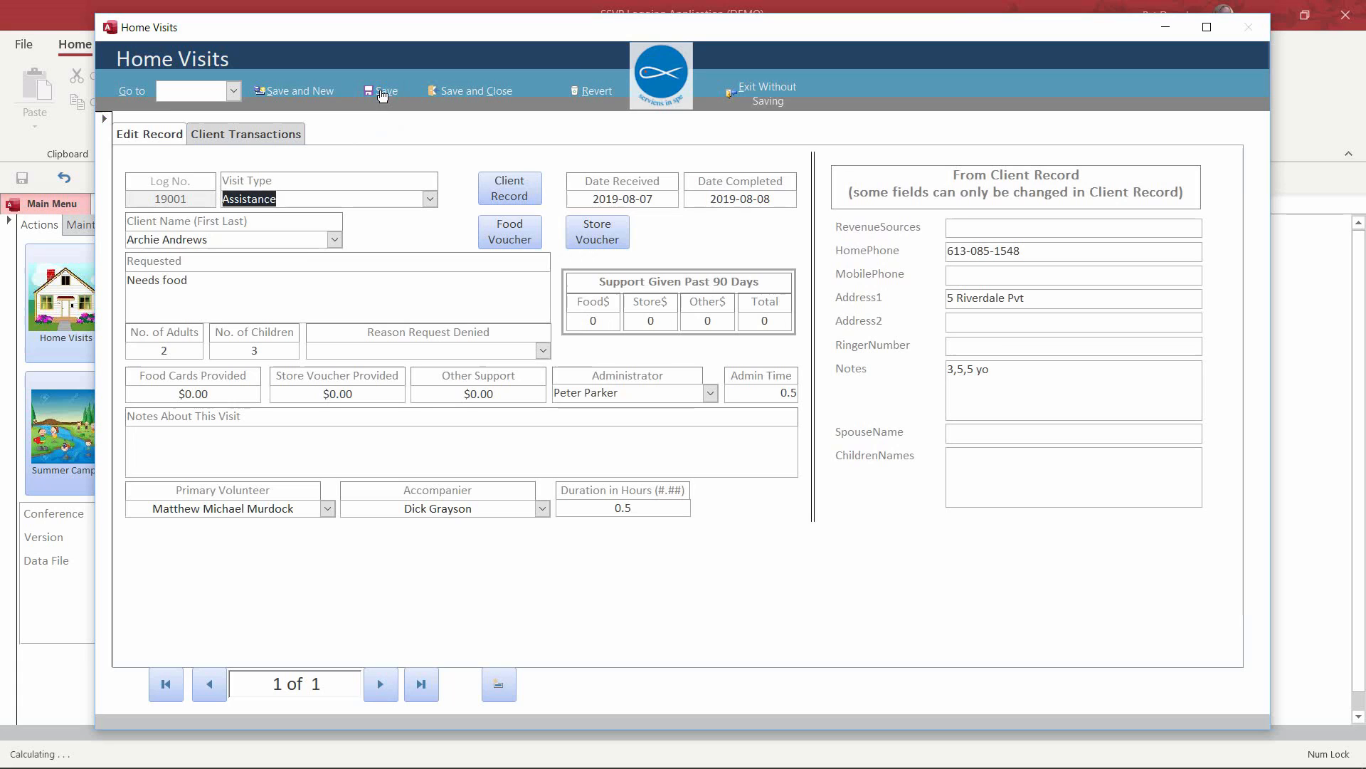
{"action": "left_click", "coordinate": [237, 140]}
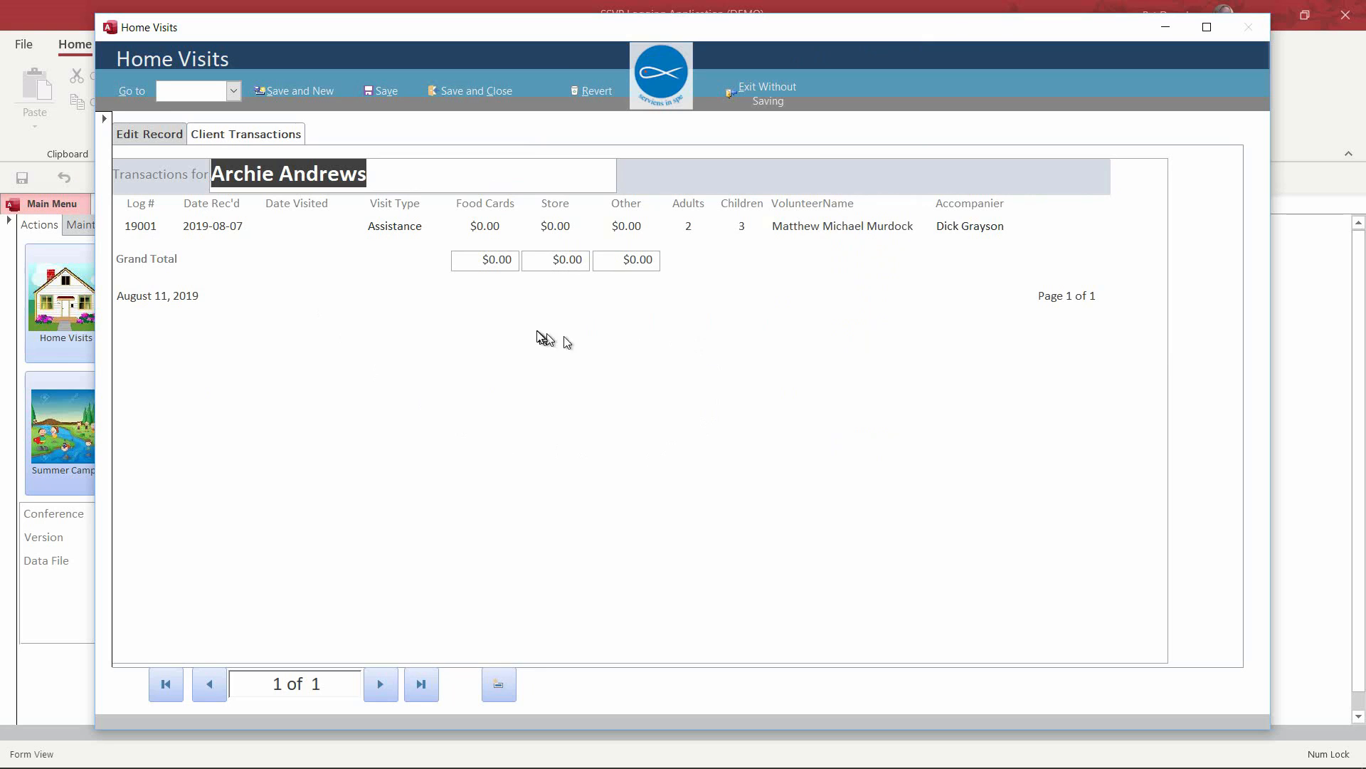
{"action": "left_click", "coordinate": [162, 141]}
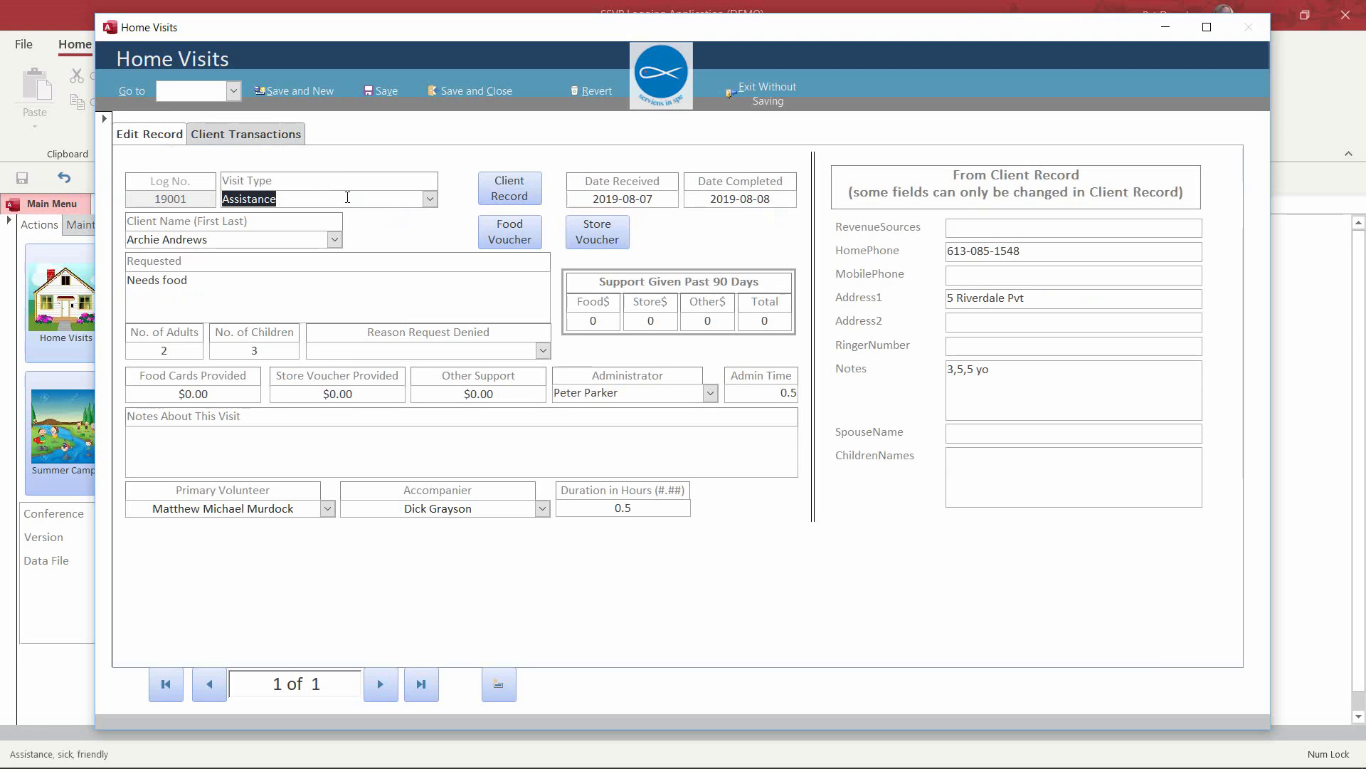
{"action": "left_click", "coordinate": [468, 93]}
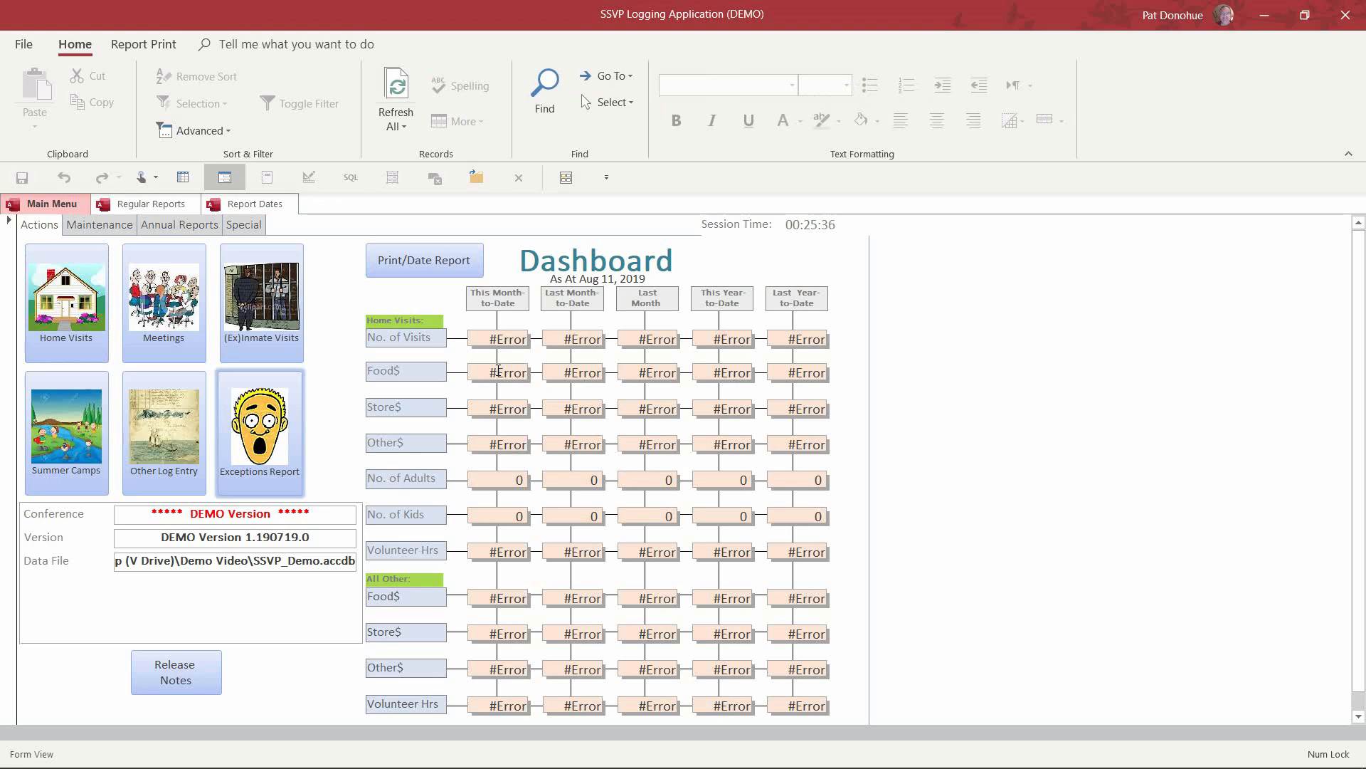
Step: Refresh the dashboard totals and reopen Home Visits at new record 19002
{"action": "left_click", "coordinate": [498, 370]}
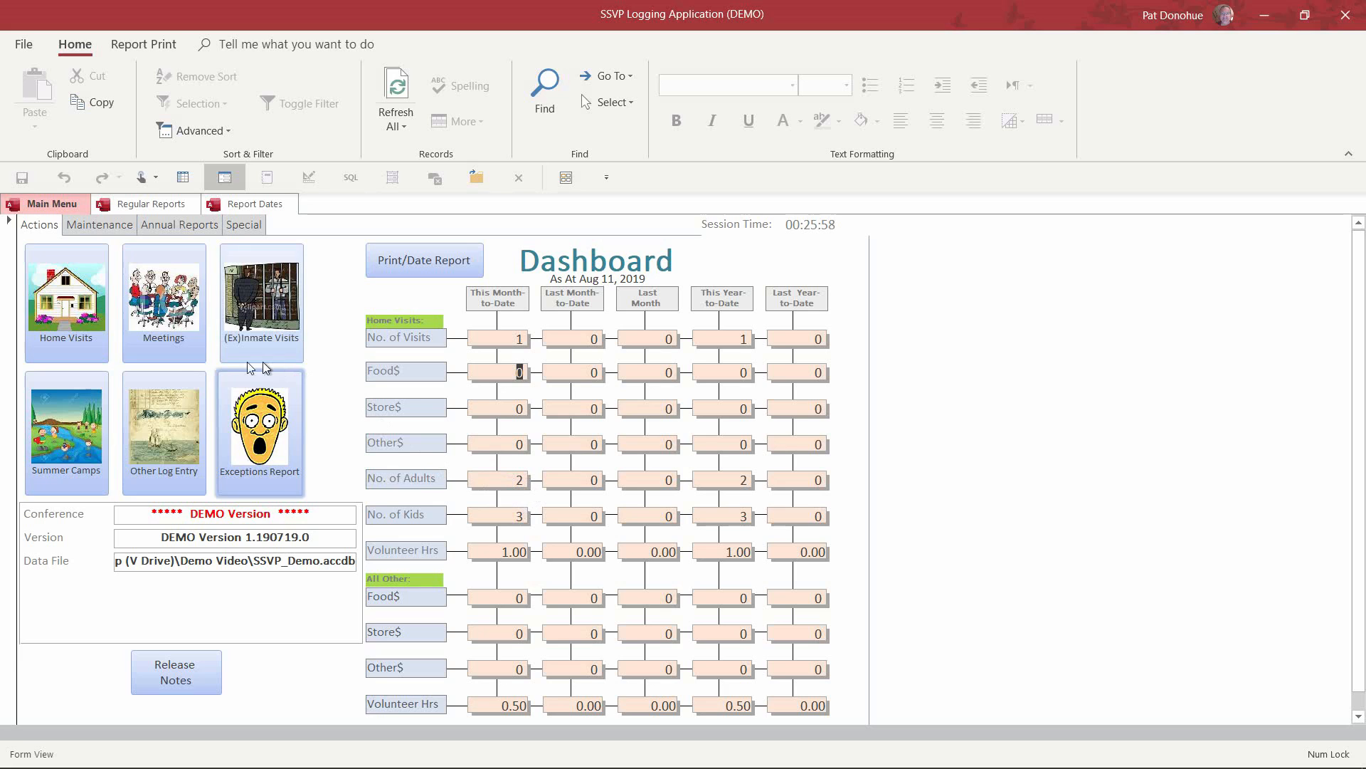
{"action": "left_click", "coordinate": [72, 317]}
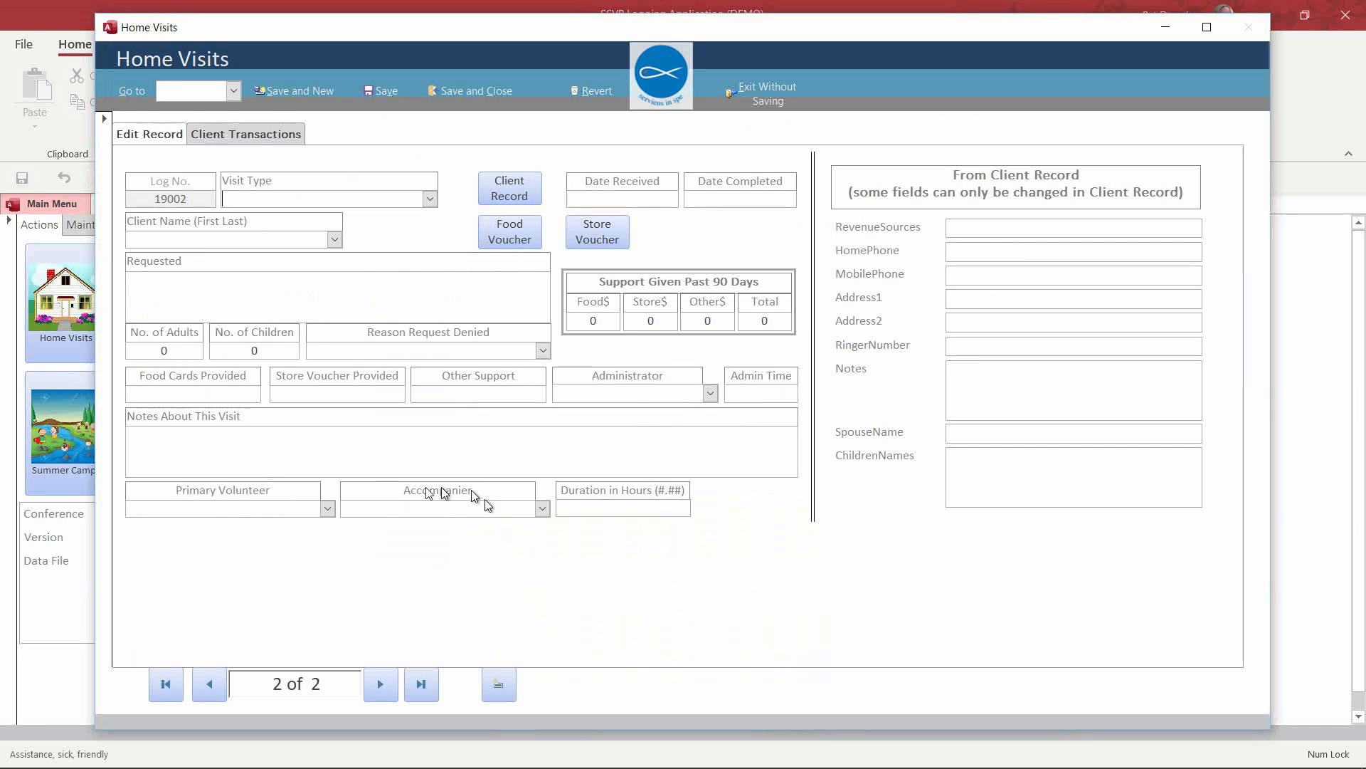
Step: On the earlier visit, enter $125.00 food cards and $15.00 other support, then save and close
{"action": "left_click", "coordinate": [206, 685]}
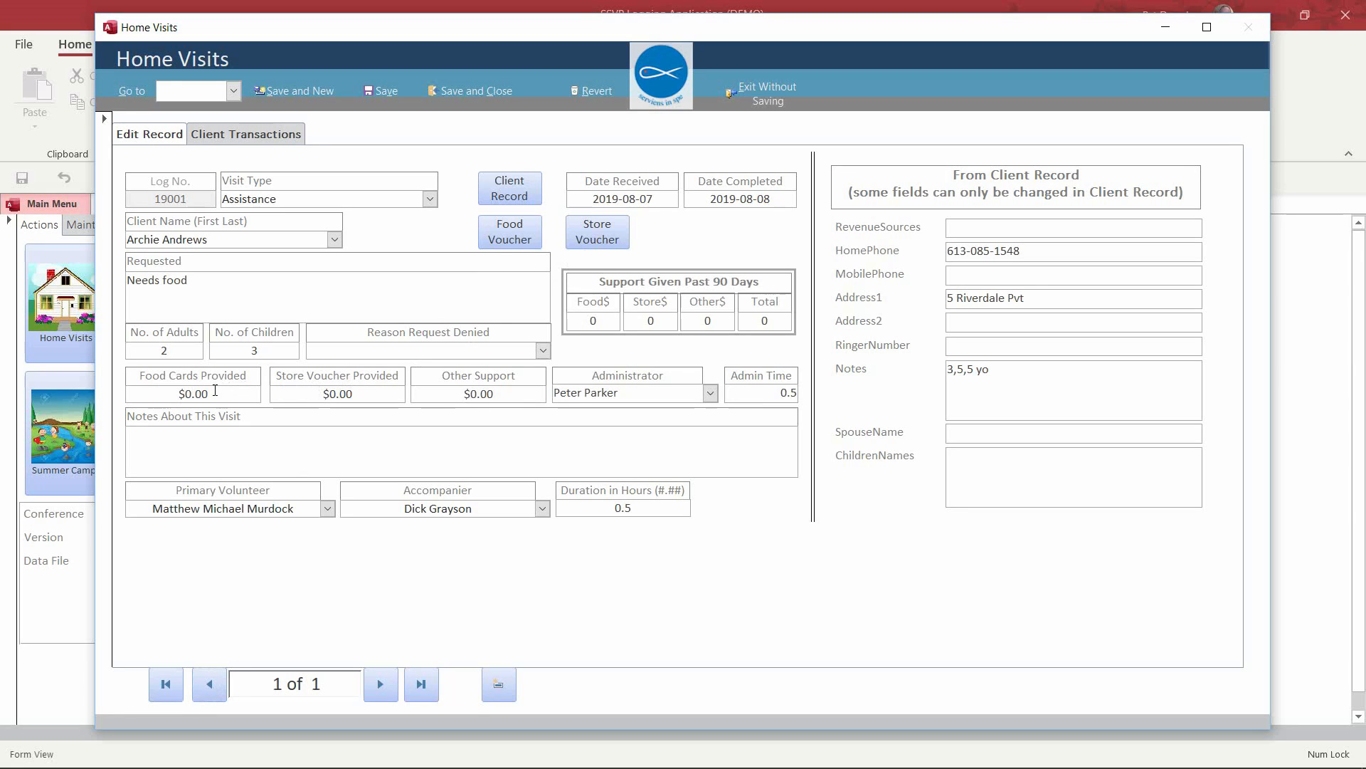
{"action": "left_click_drag", "start_coordinate": [215, 390], "coordinate": [149, 395]}
{"action": "type", "text": "125"}
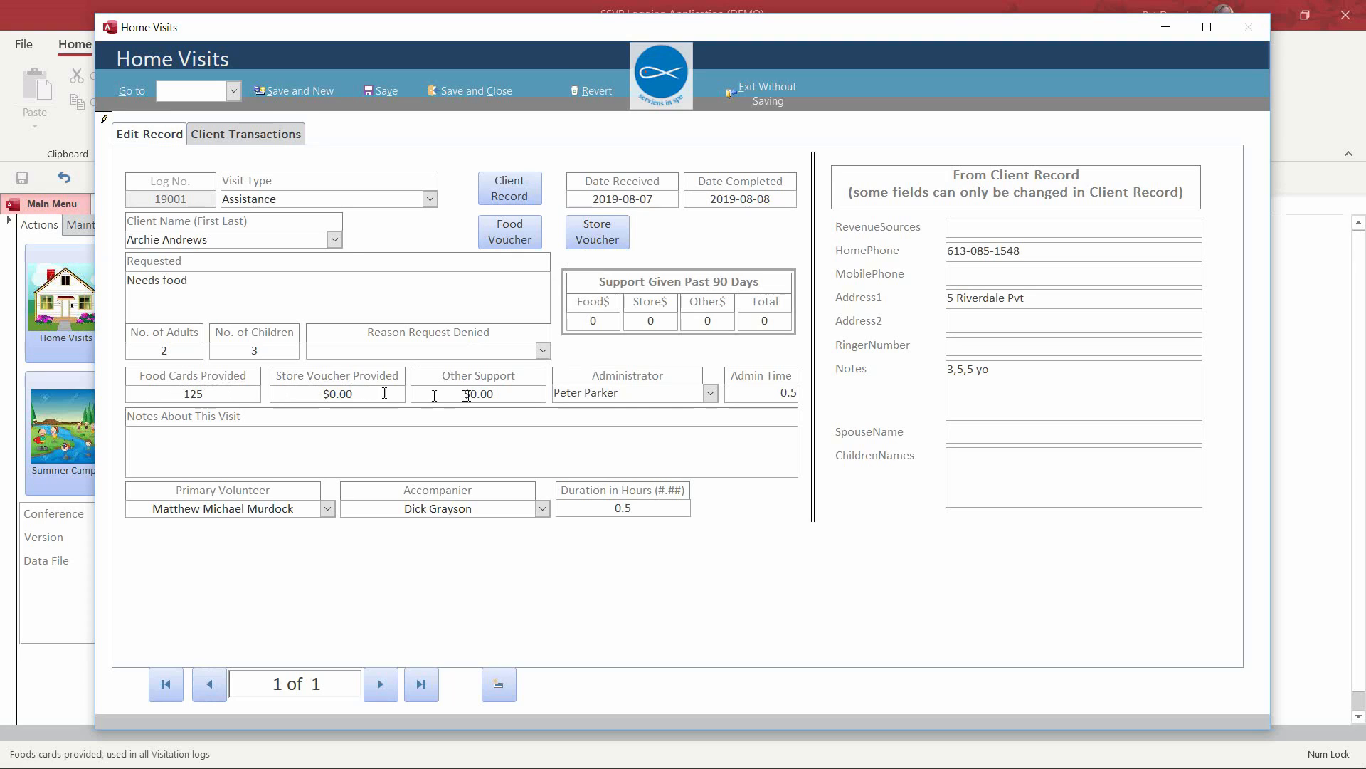
{"action": "left_click", "coordinate": [501, 389]}
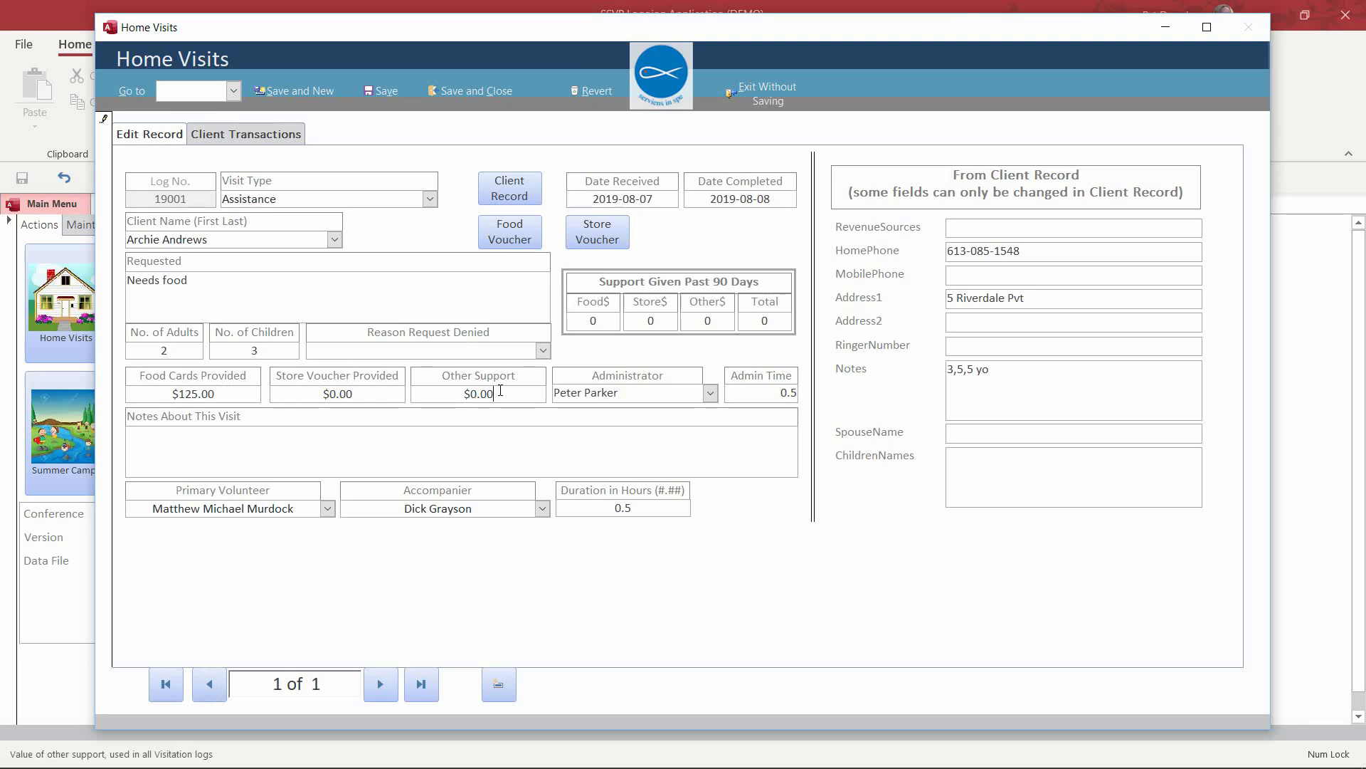
{"action": "key", "text": "shift+Tab"}
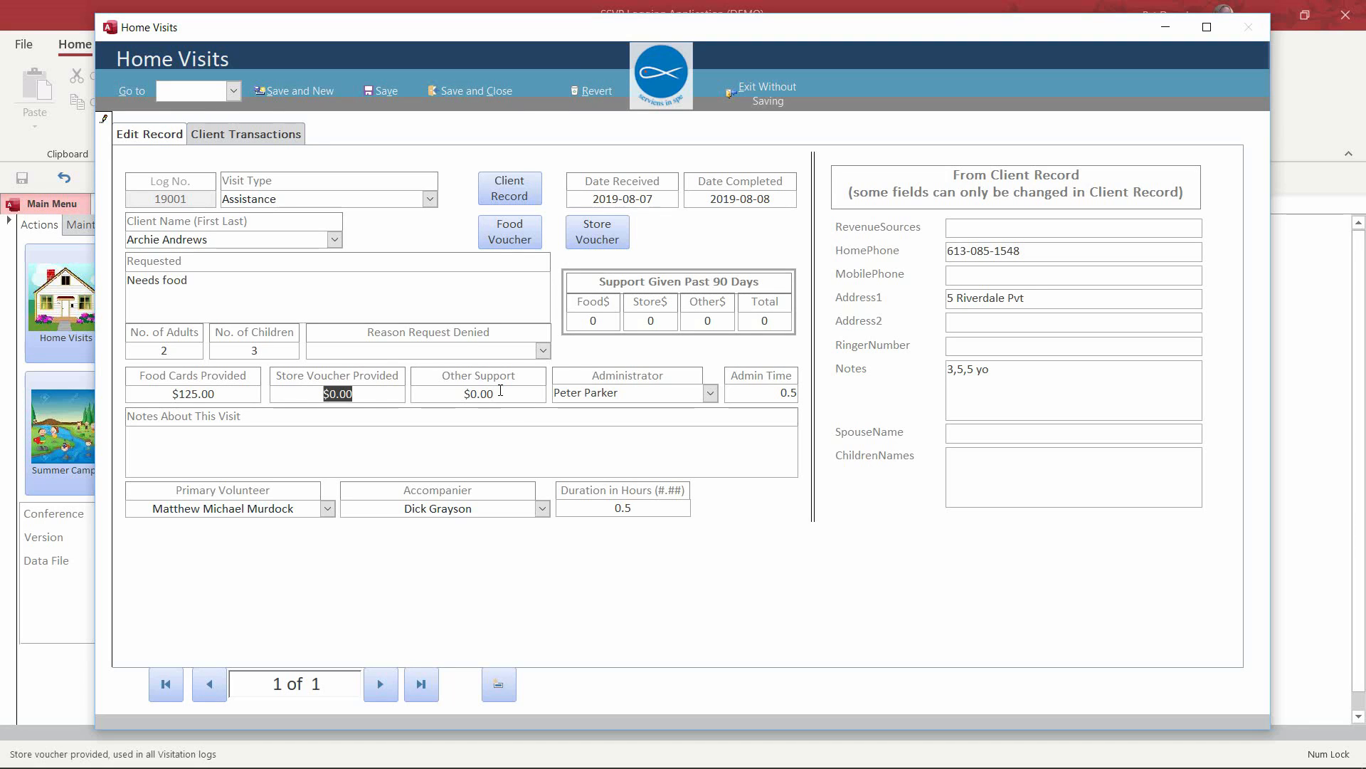
{"action": "key", "text": "Tab"}
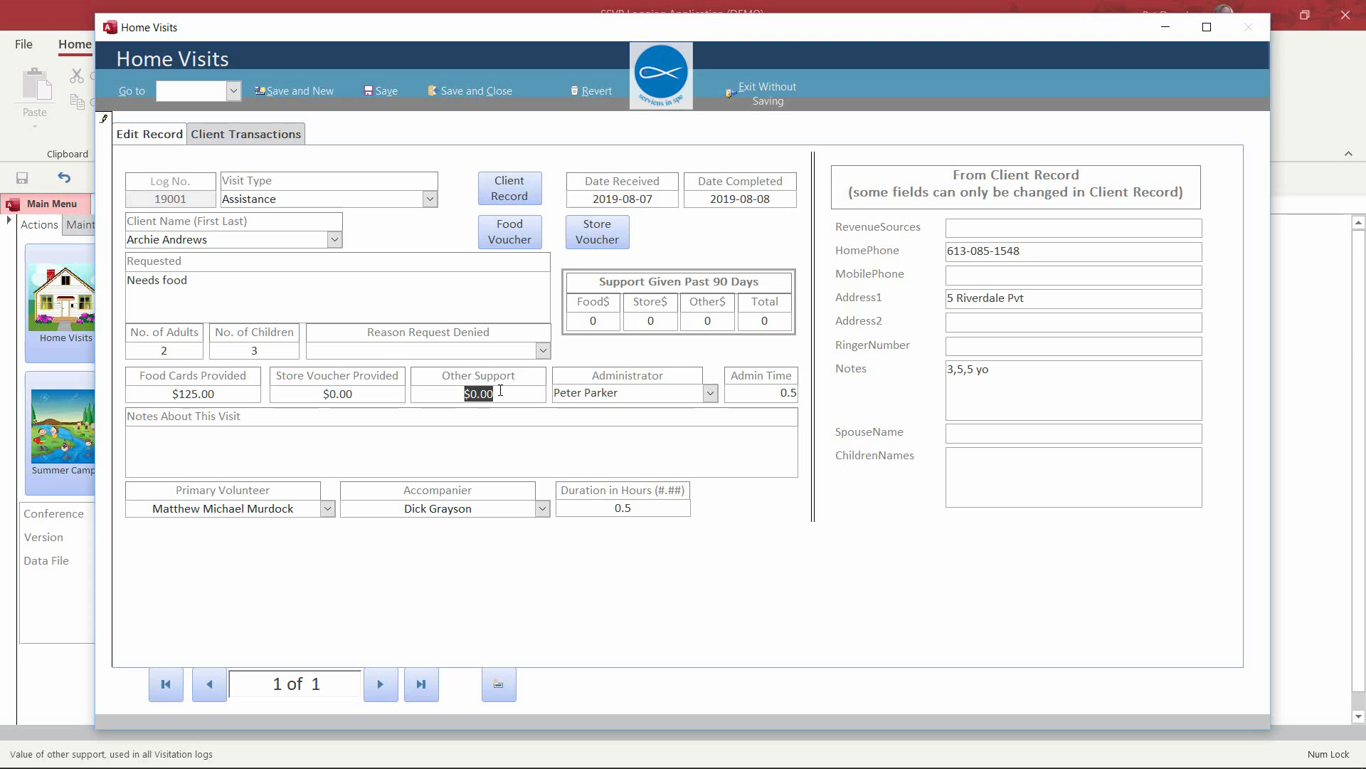
{"action": "type", "text": "15"}
{"action": "key", "text": "Tab"}
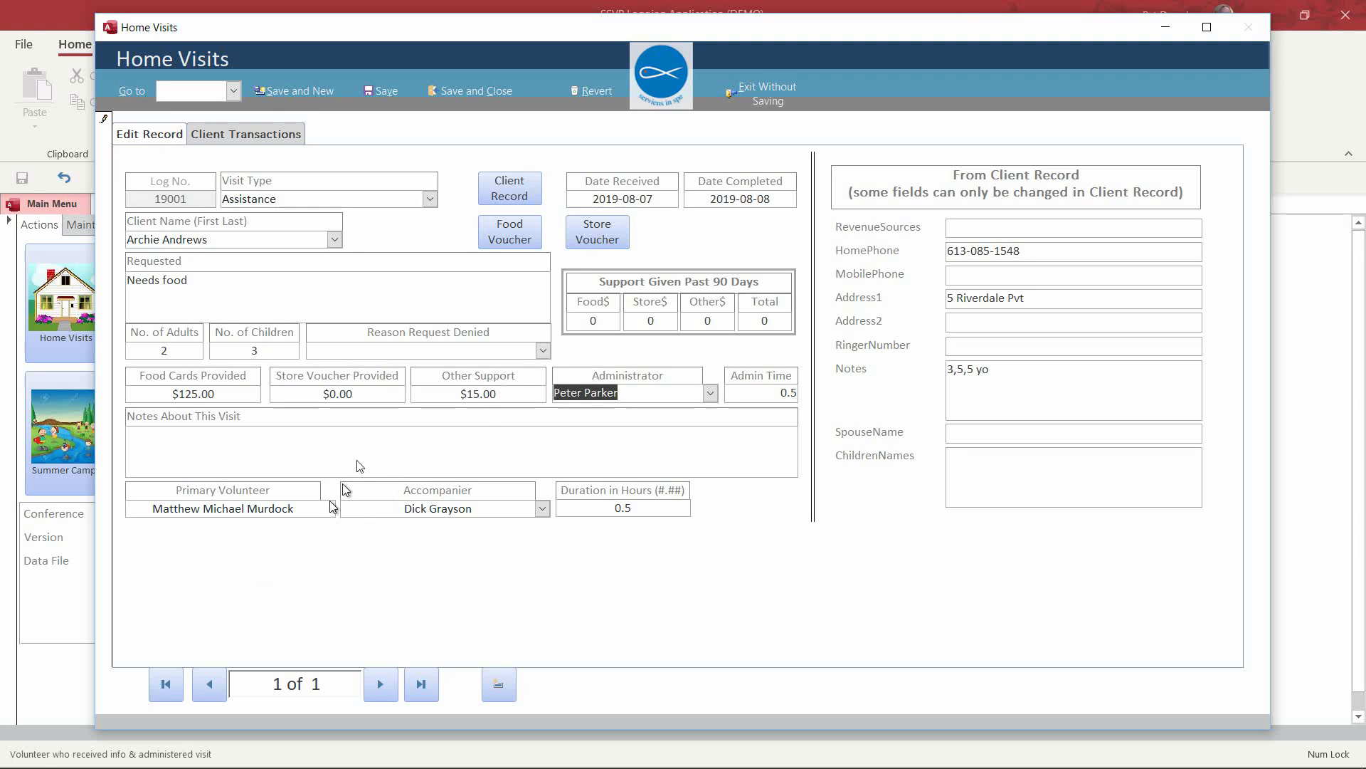
{"action": "left_click", "coordinate": [488, 92]}
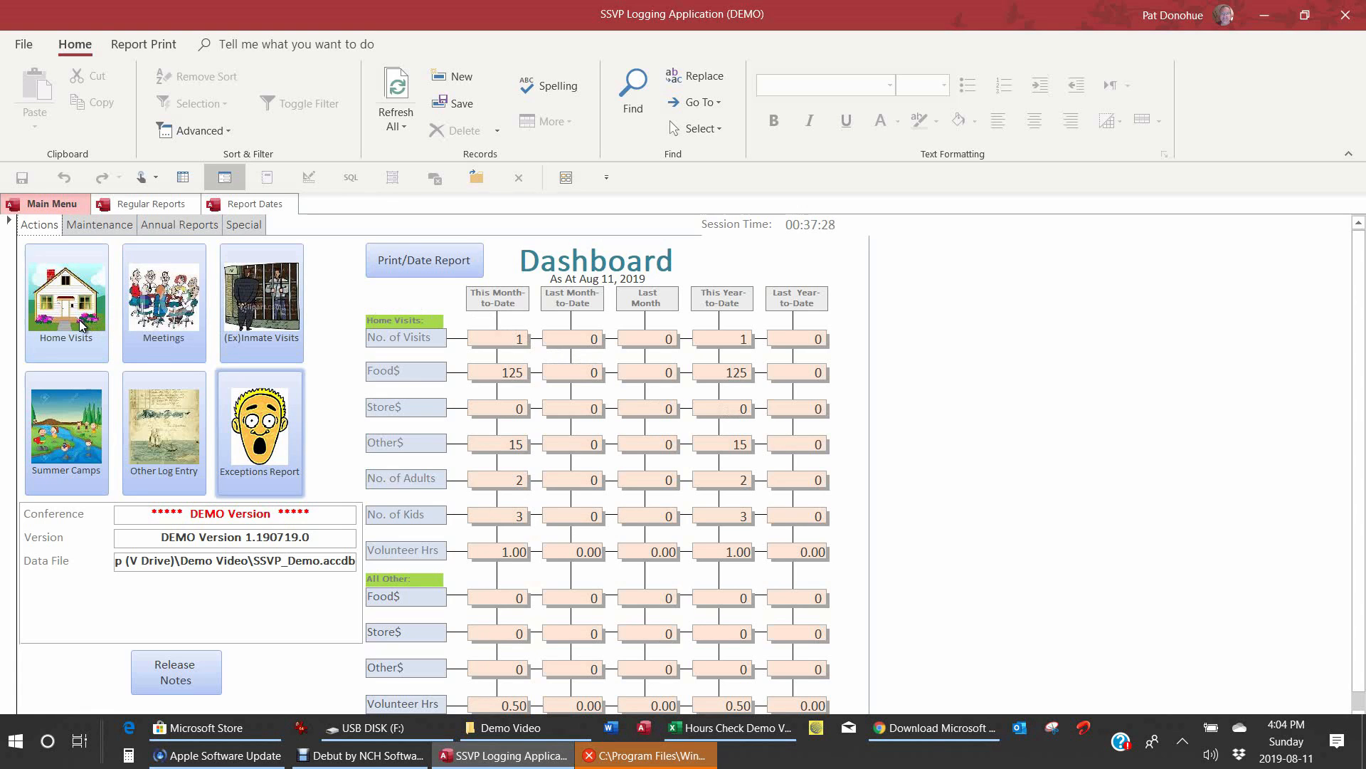
Step: Start a new Assistance home visit received 2019-08-09
{"action": "left_click", "coordinate": [80, 324]}
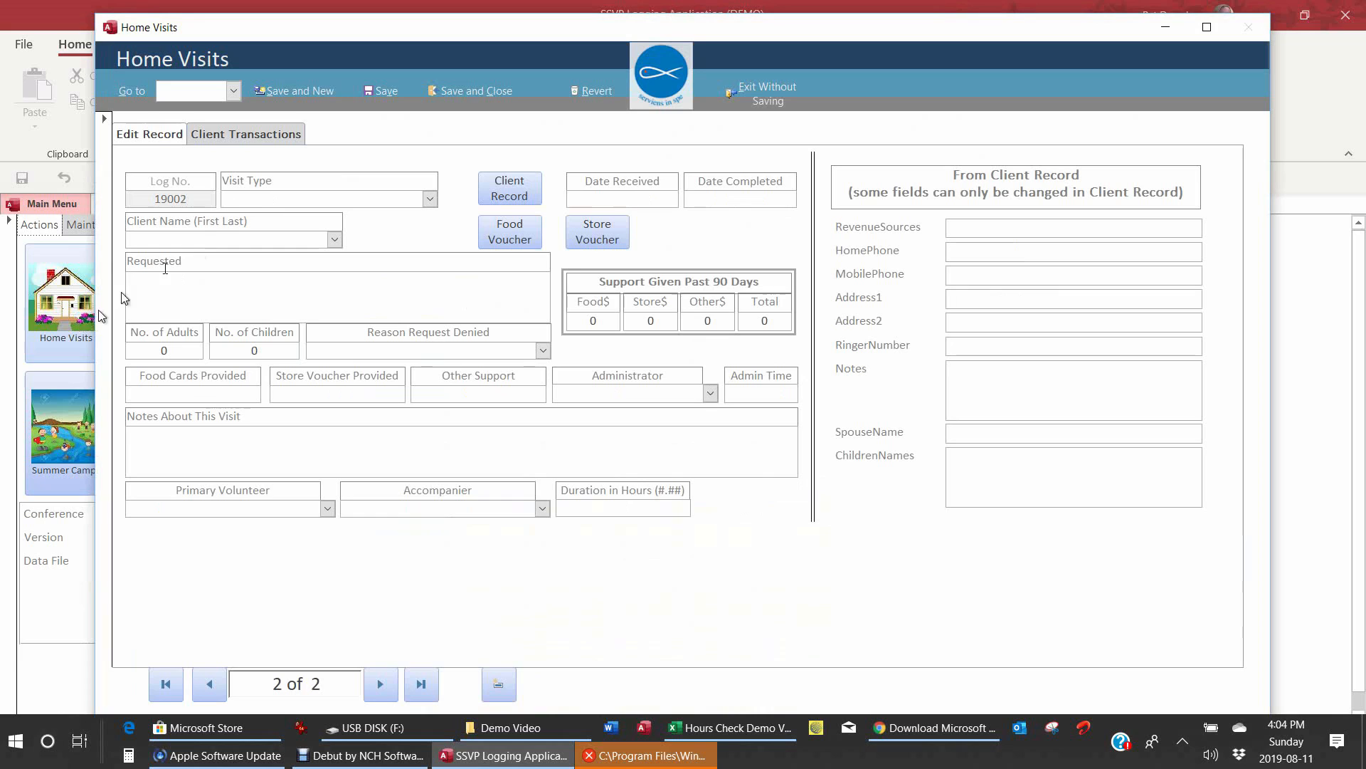
{"action": "left_click", "coordinate": [279, 199]}
{"action": "type", "text": "assistance"}
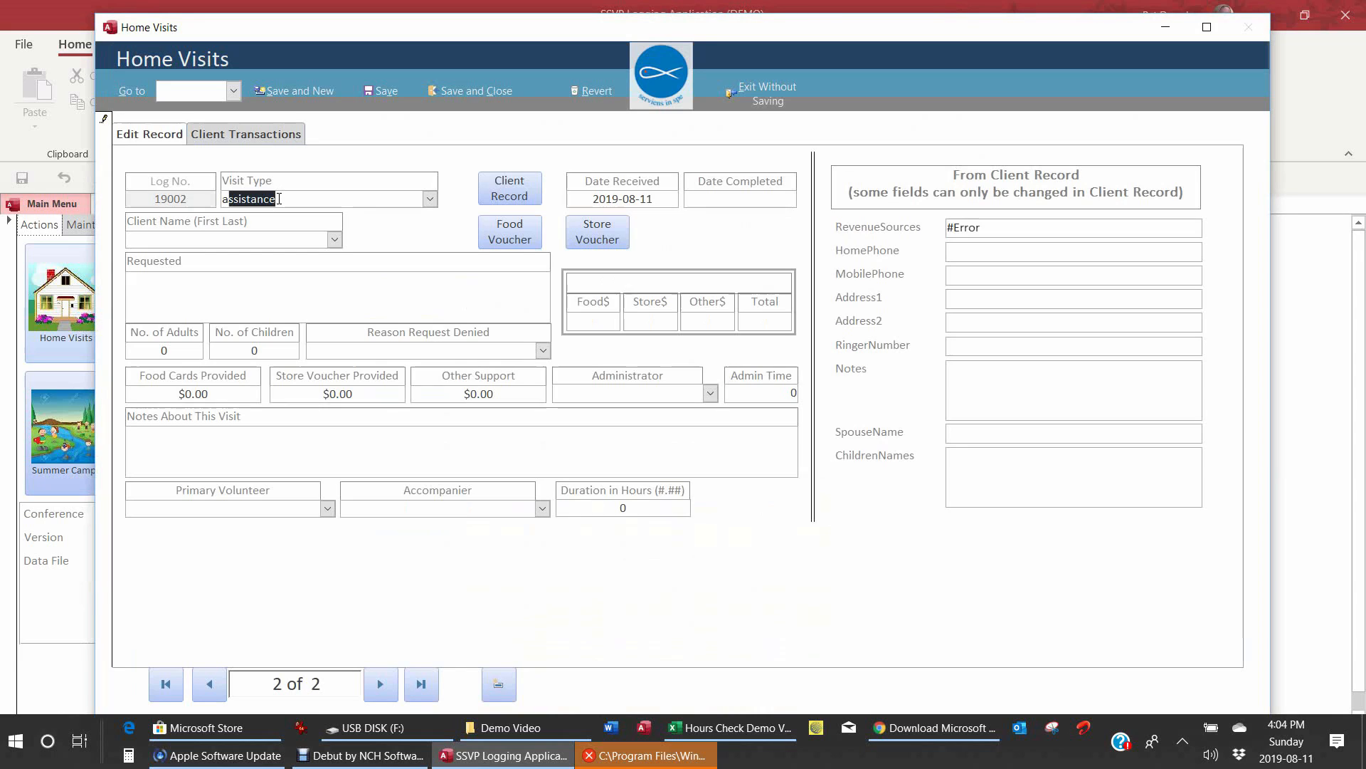
{"action": "key", "text": "Tab"}
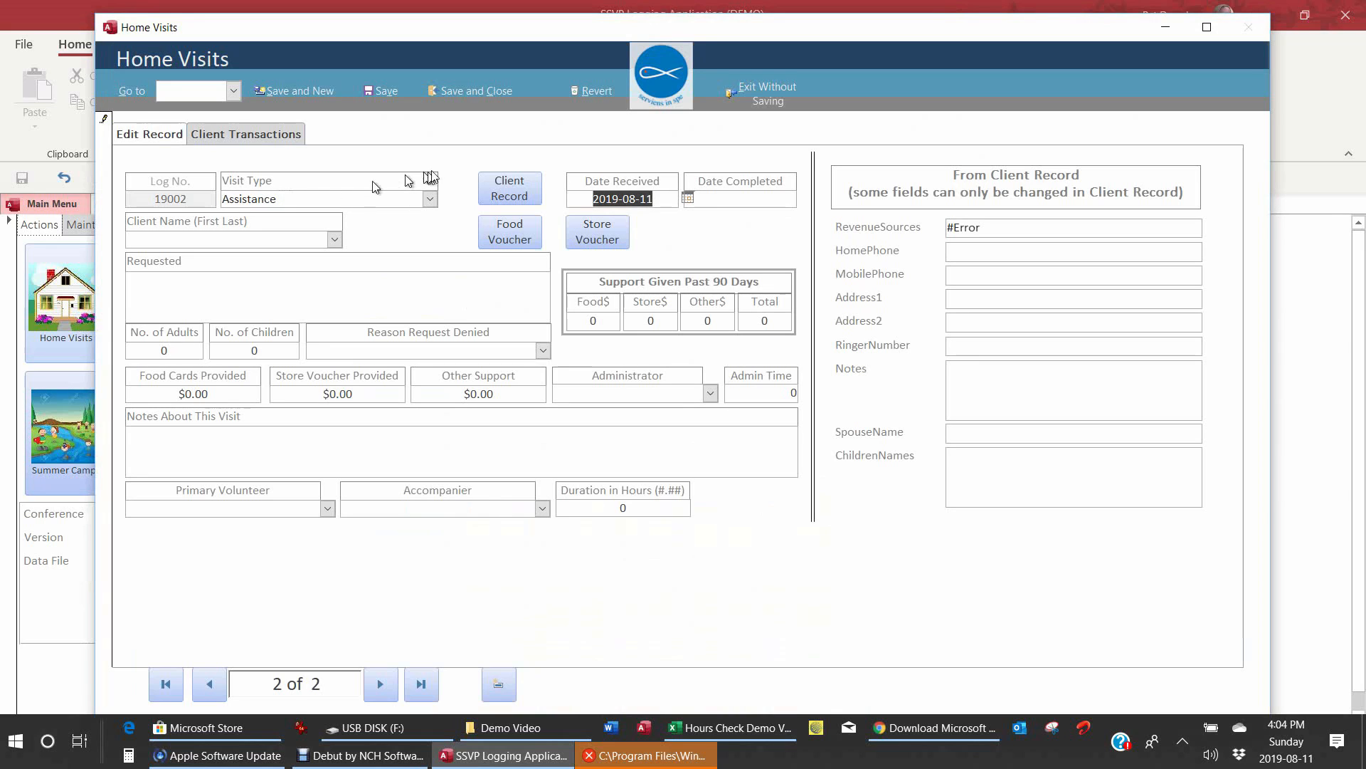
{"action": "left_click", "coordinate": [687, 197]}
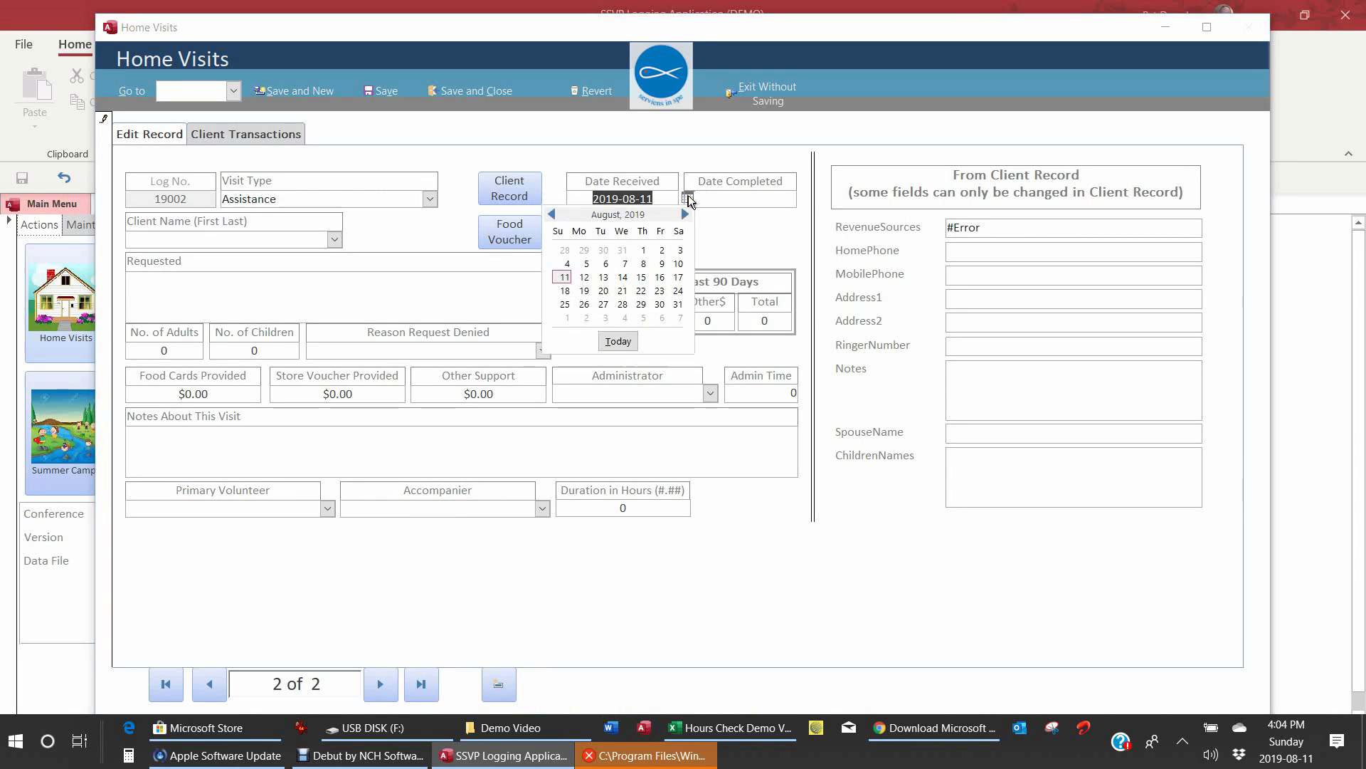
{"action": "left_click", "coordinate": [663, 263]}
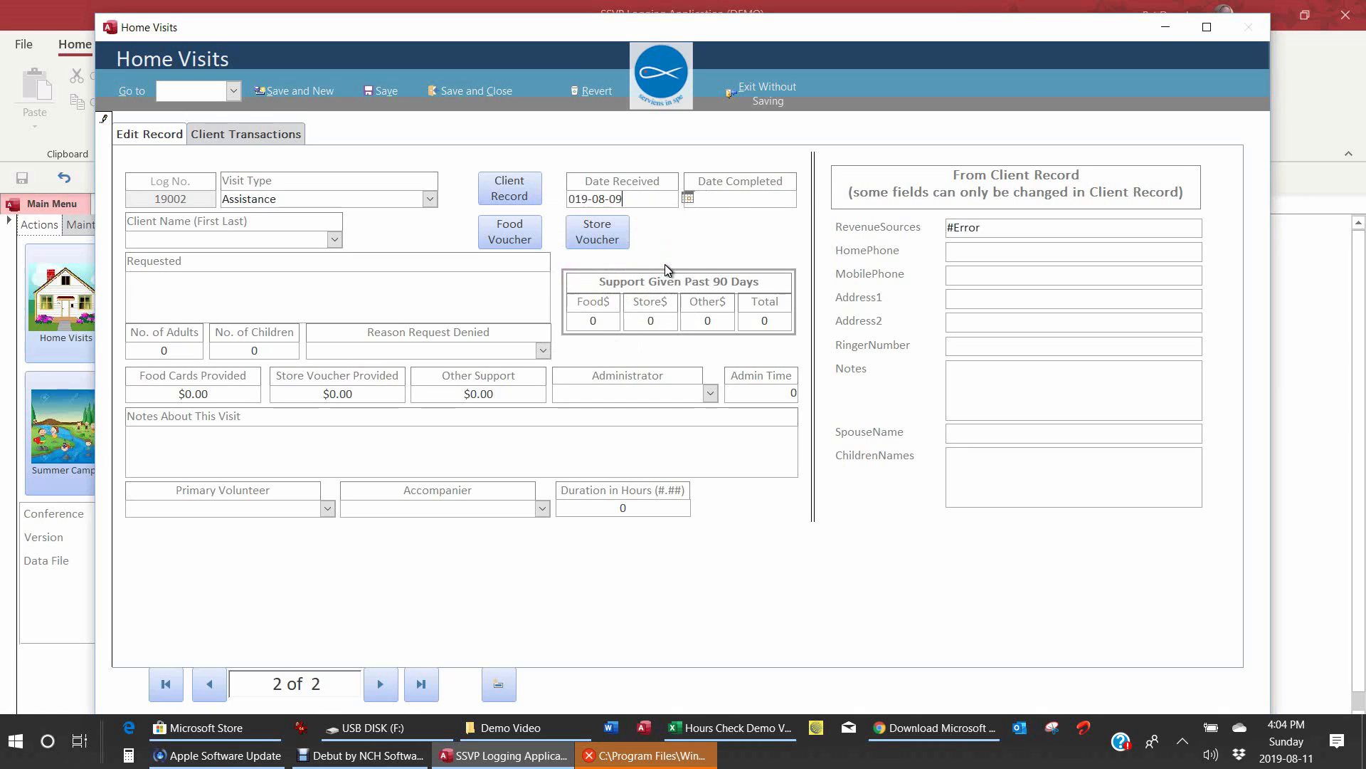
Step: Set the completion date to 2019-08-10 and enter a new, unlisted client's name
{"action": "key", "text": "Tab"}
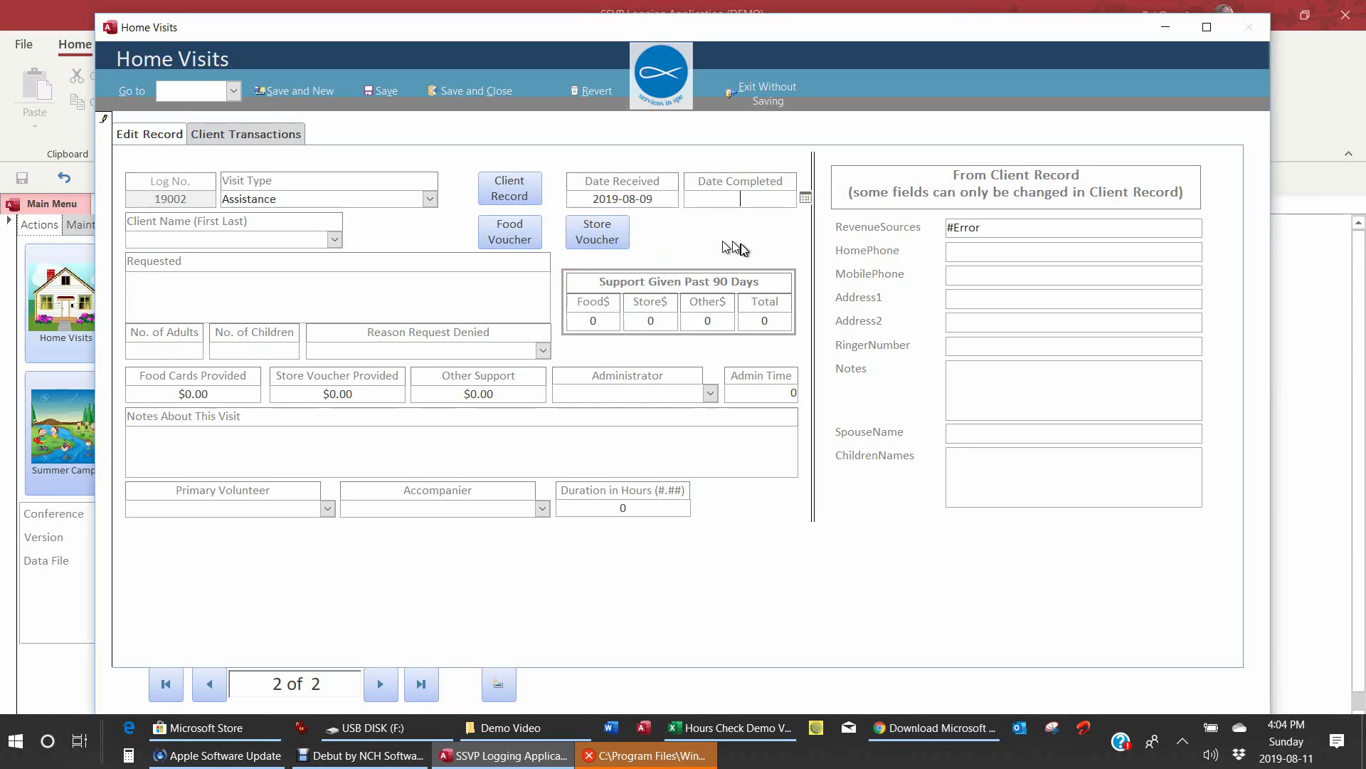
{"action": "left_click", "coordinate": [805, 197]}
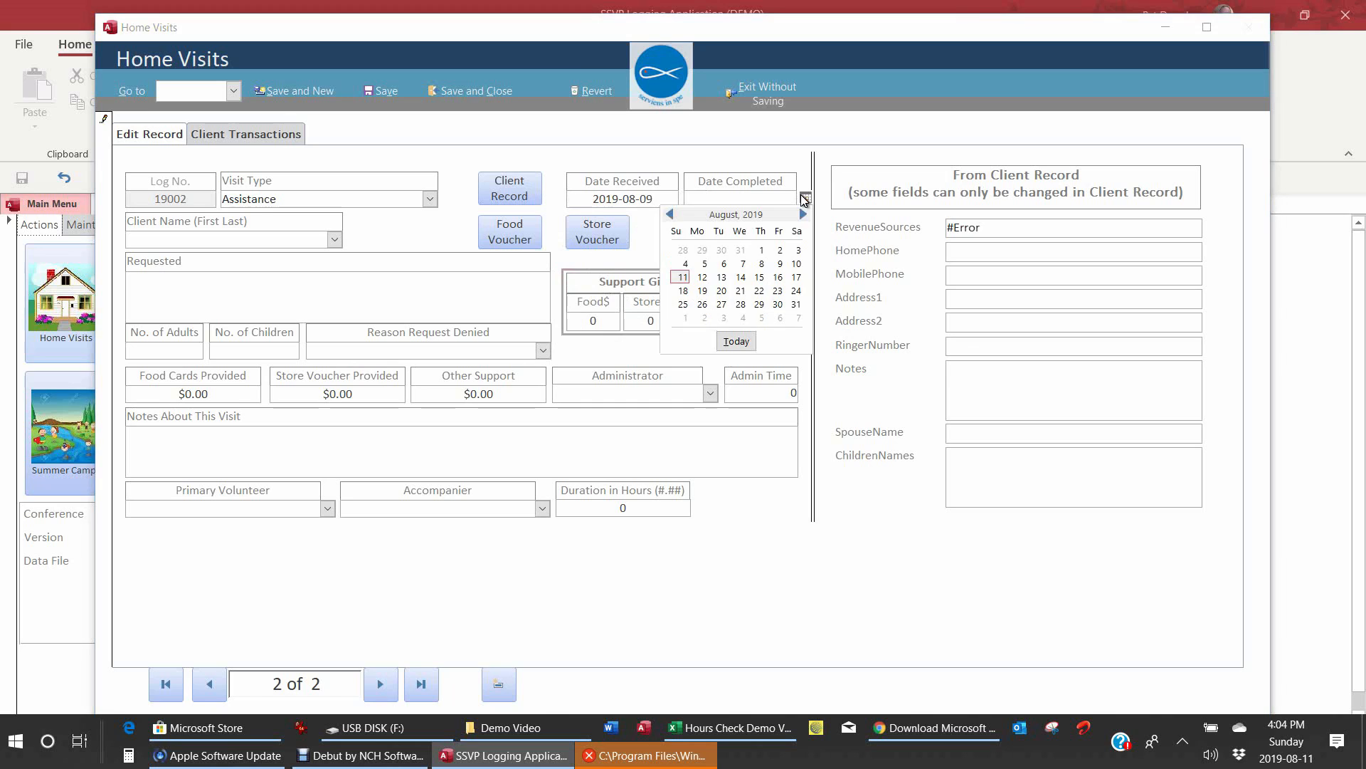
{"action": "left_click", "coordinate": [797, 263]}
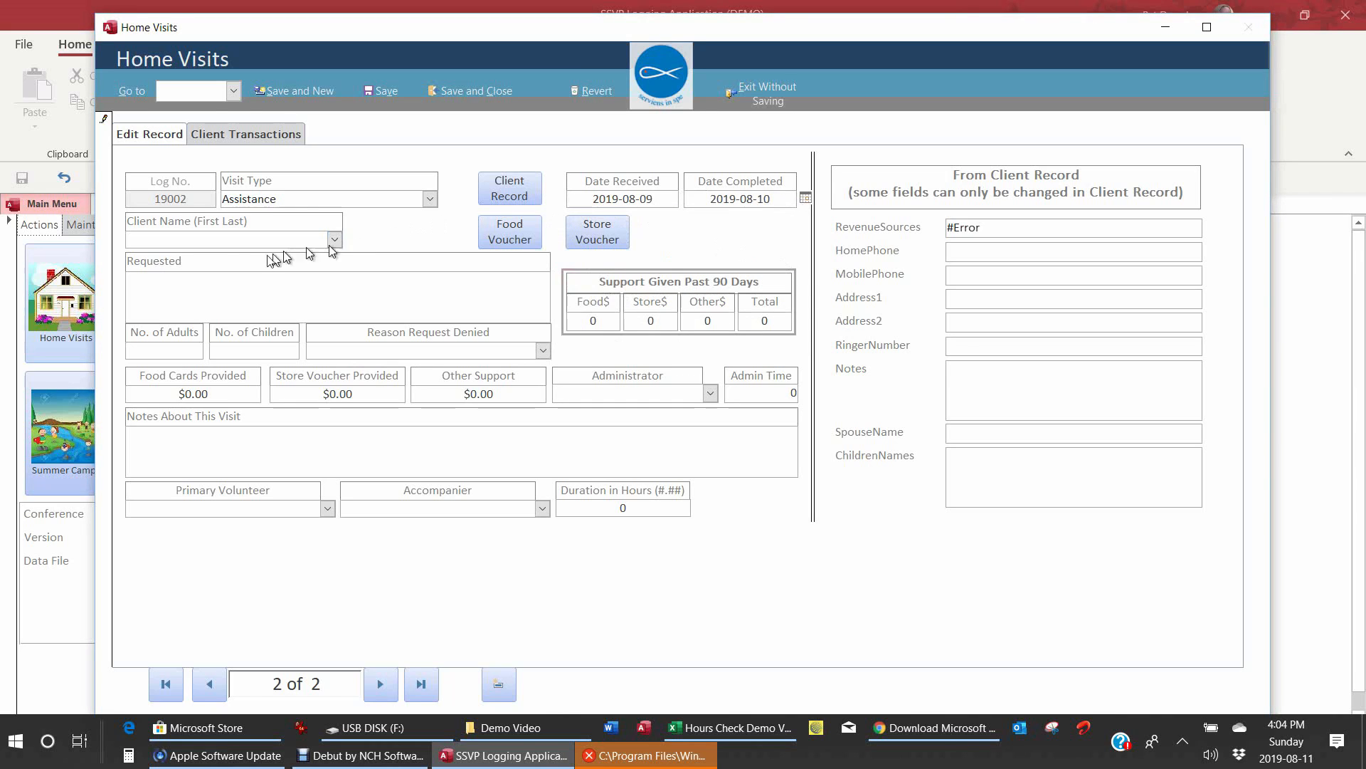
{"action": "left_click", "coordinate": [235, 242]}
{"action": "type", "text": "J"}
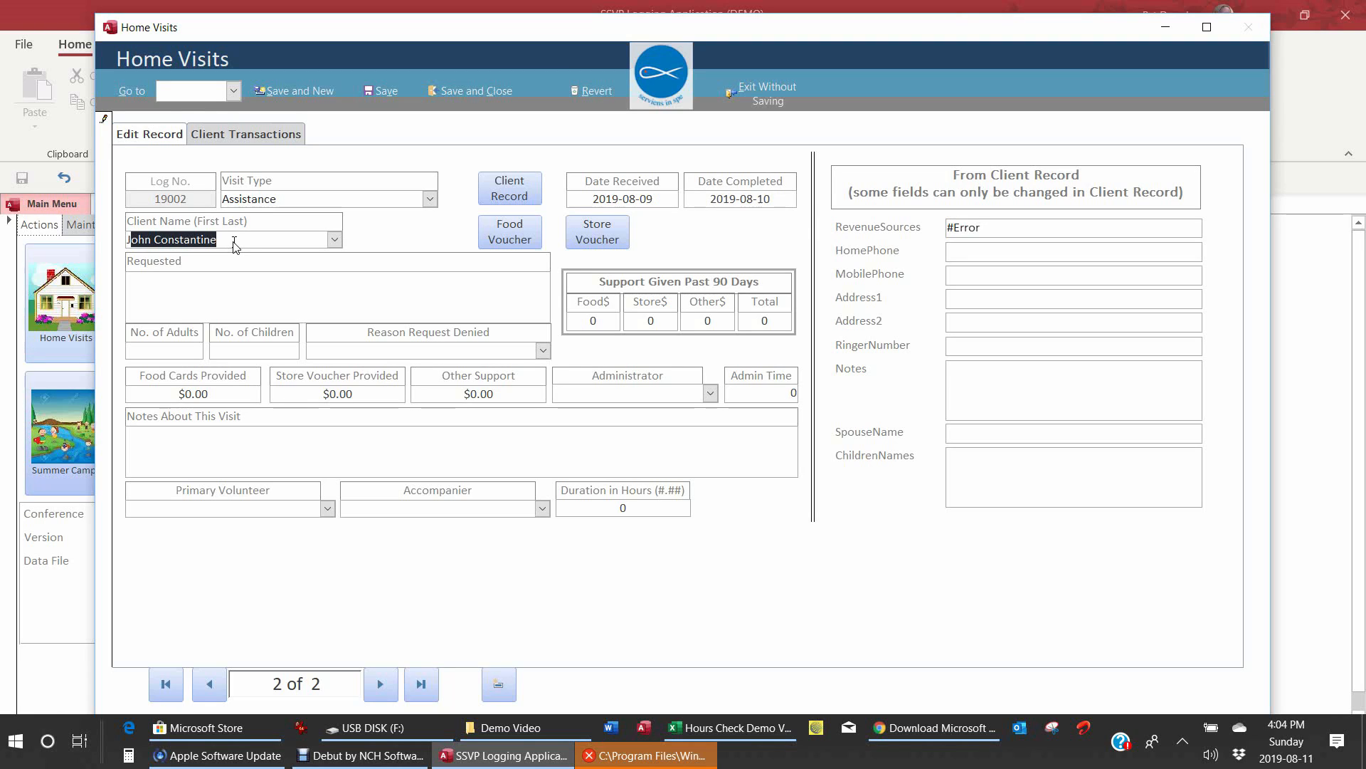
{"action": "type", "text": "ul"}
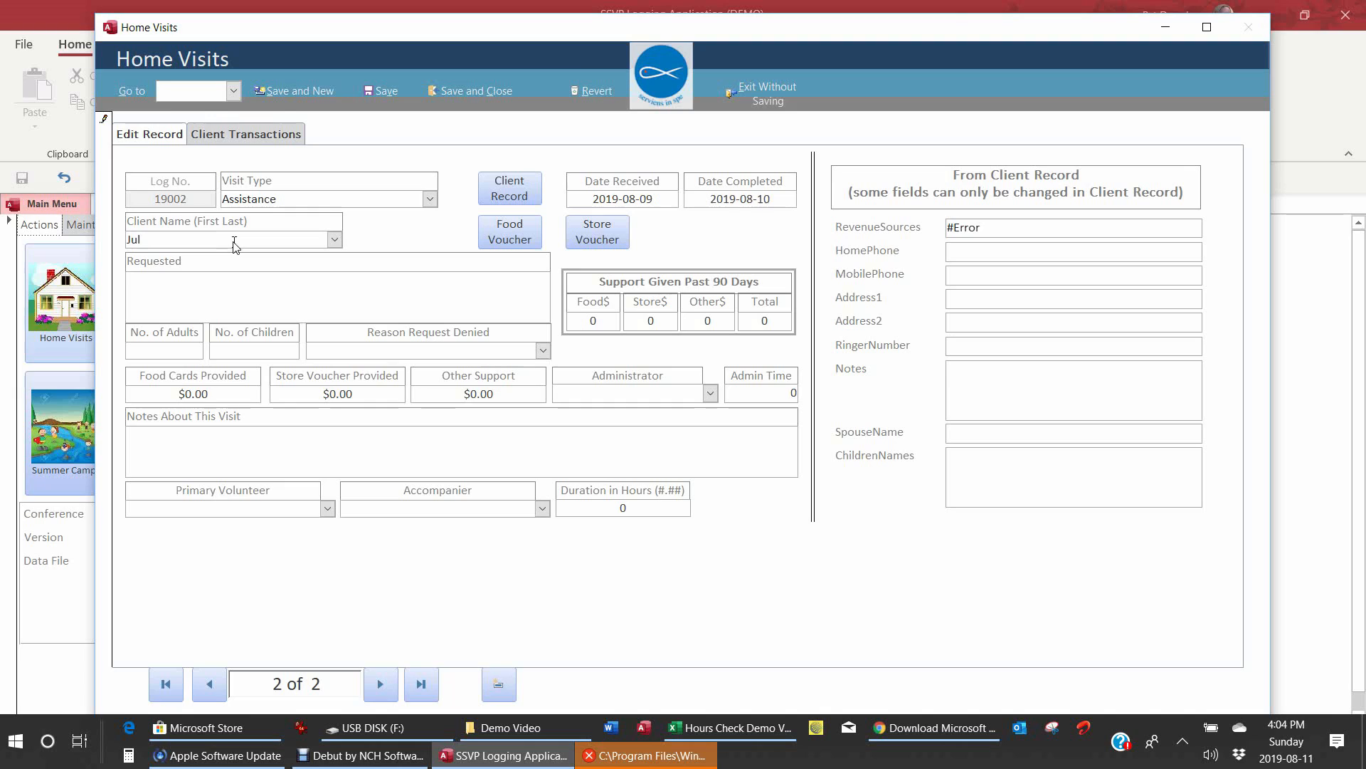
{"action": "type", "text": "es Verne"}
{"action": "key", "text": "Return"}
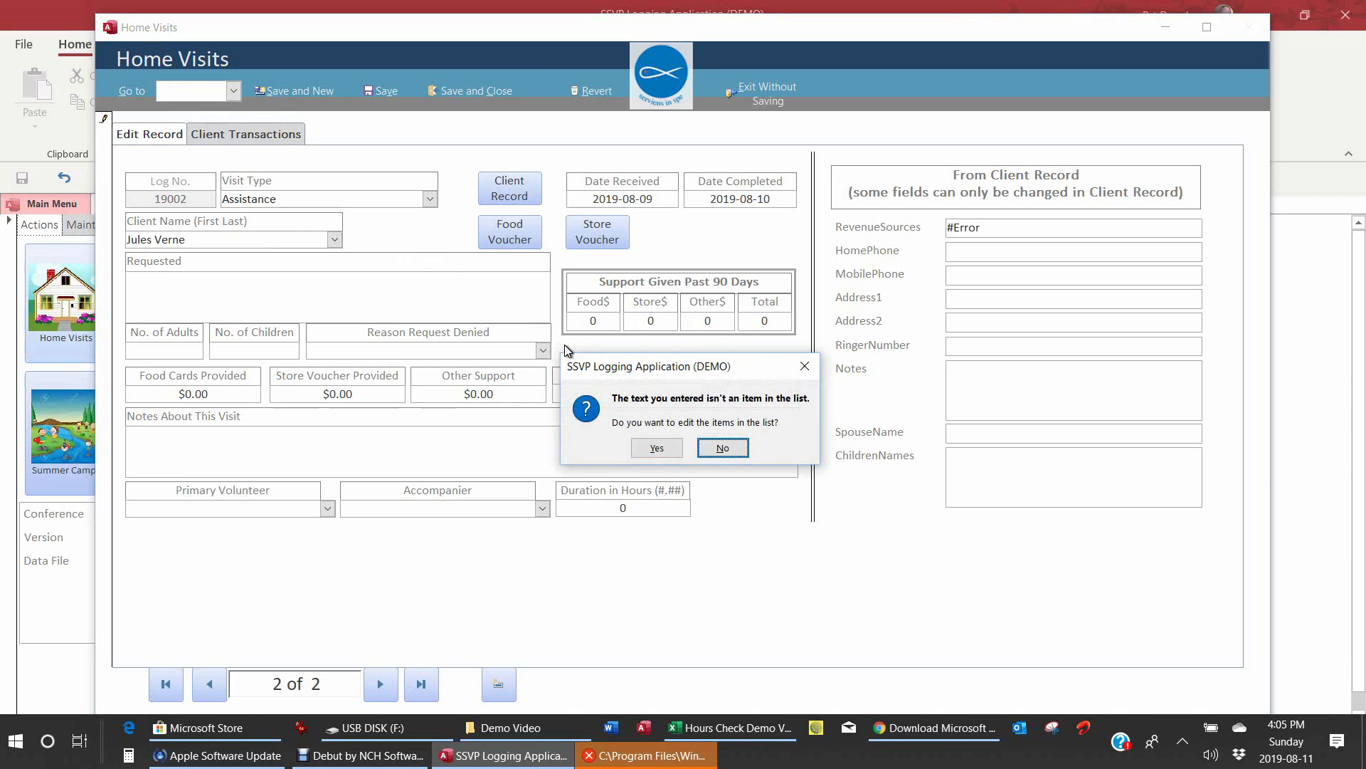
Step: Accept adding the unlisted client, retrying until a prefilled Client Details form opens
{"action": "left_click", "coordinate": [656, 448]}
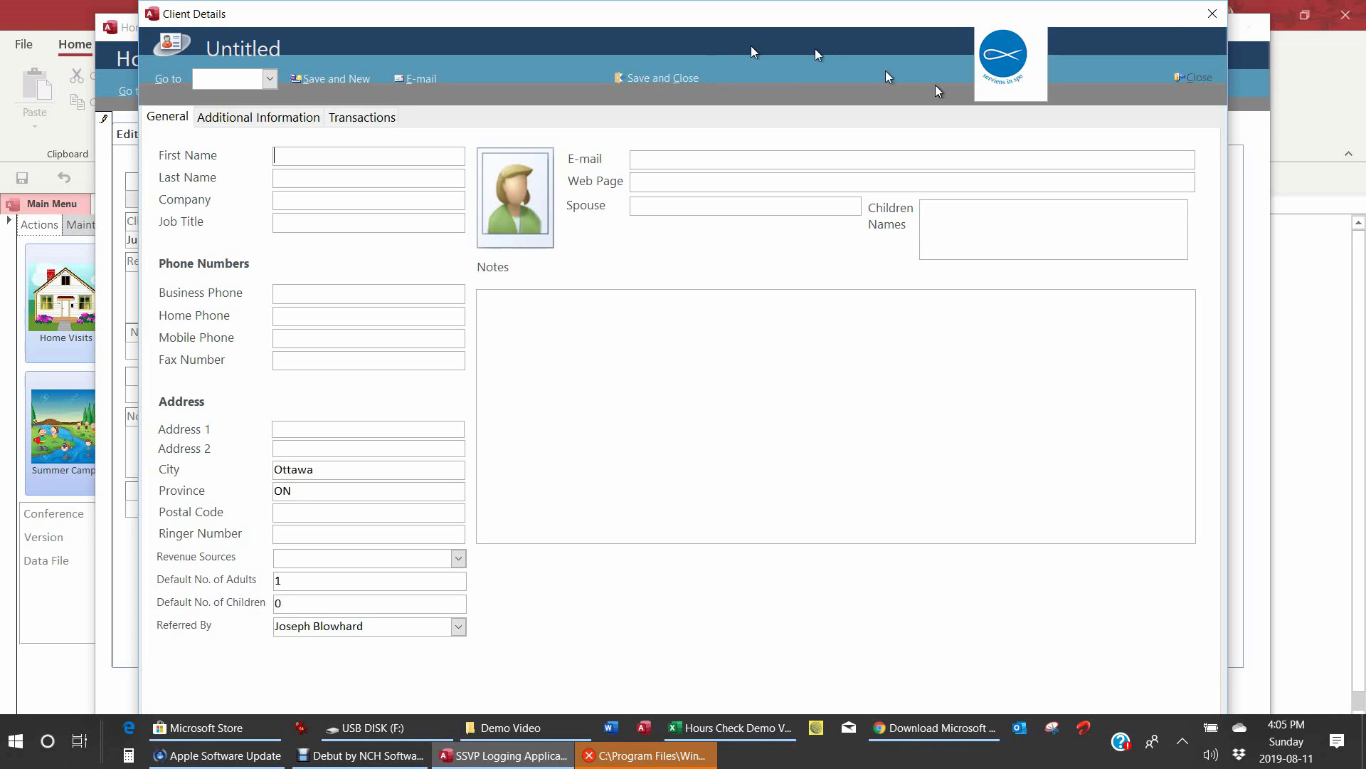
{"action": "left_click", "coordinate": [1213, 13]}
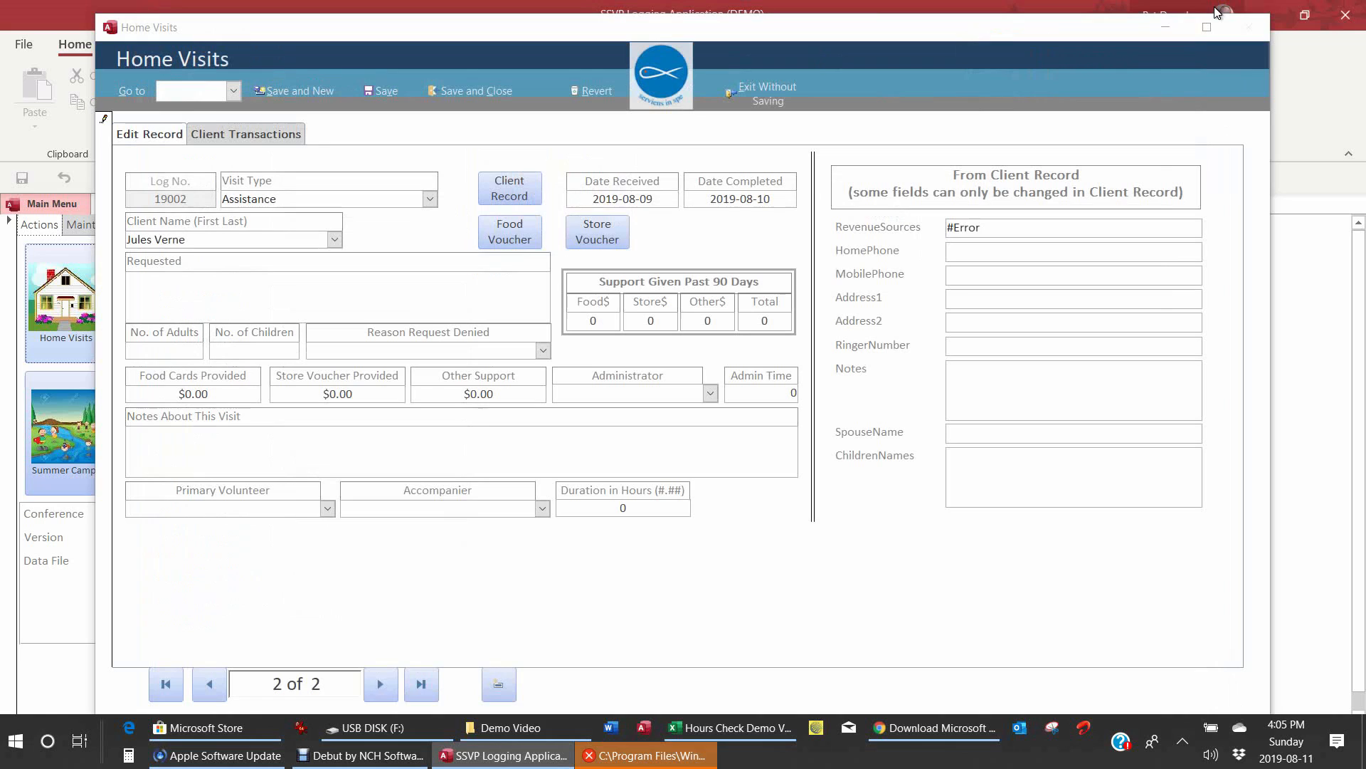
{"action": "left_click", "coordinate": [242, 234]}
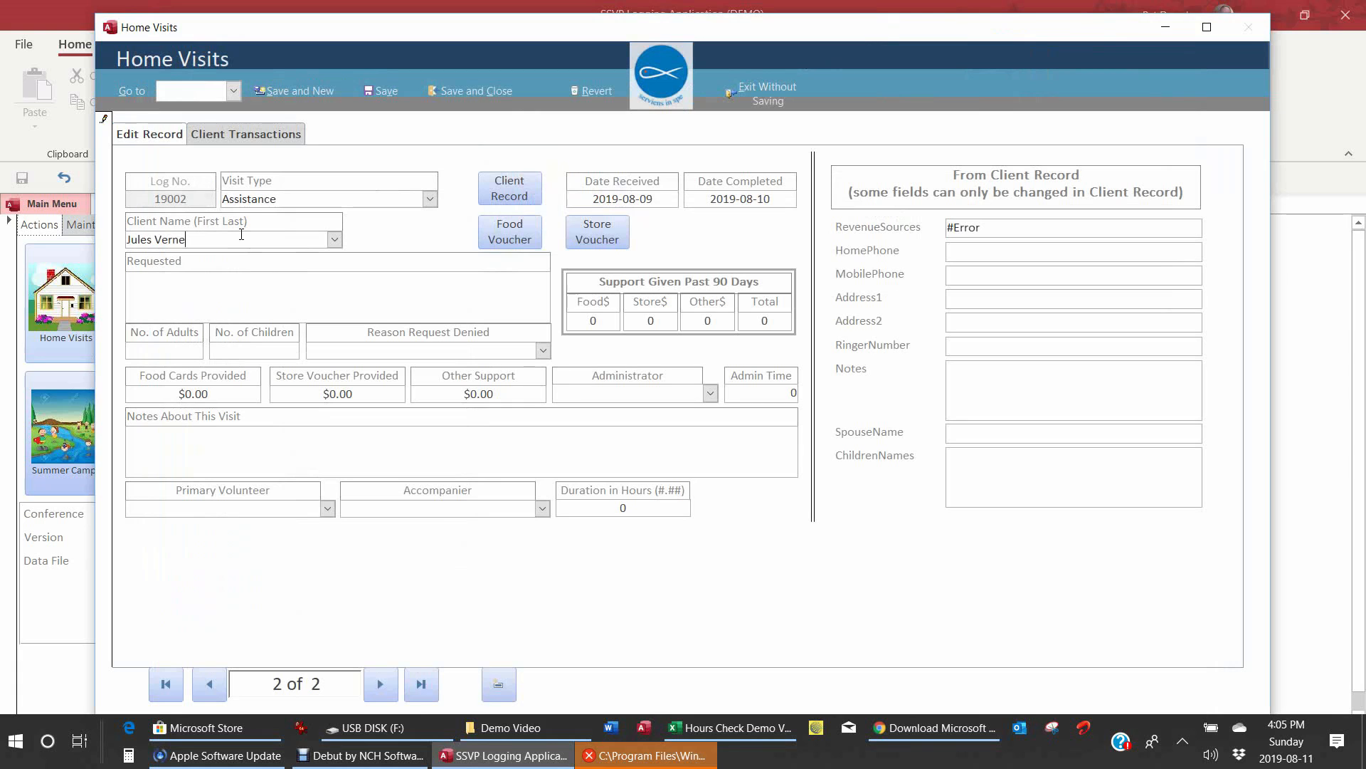
{"action": "key", "text": "Tab"}
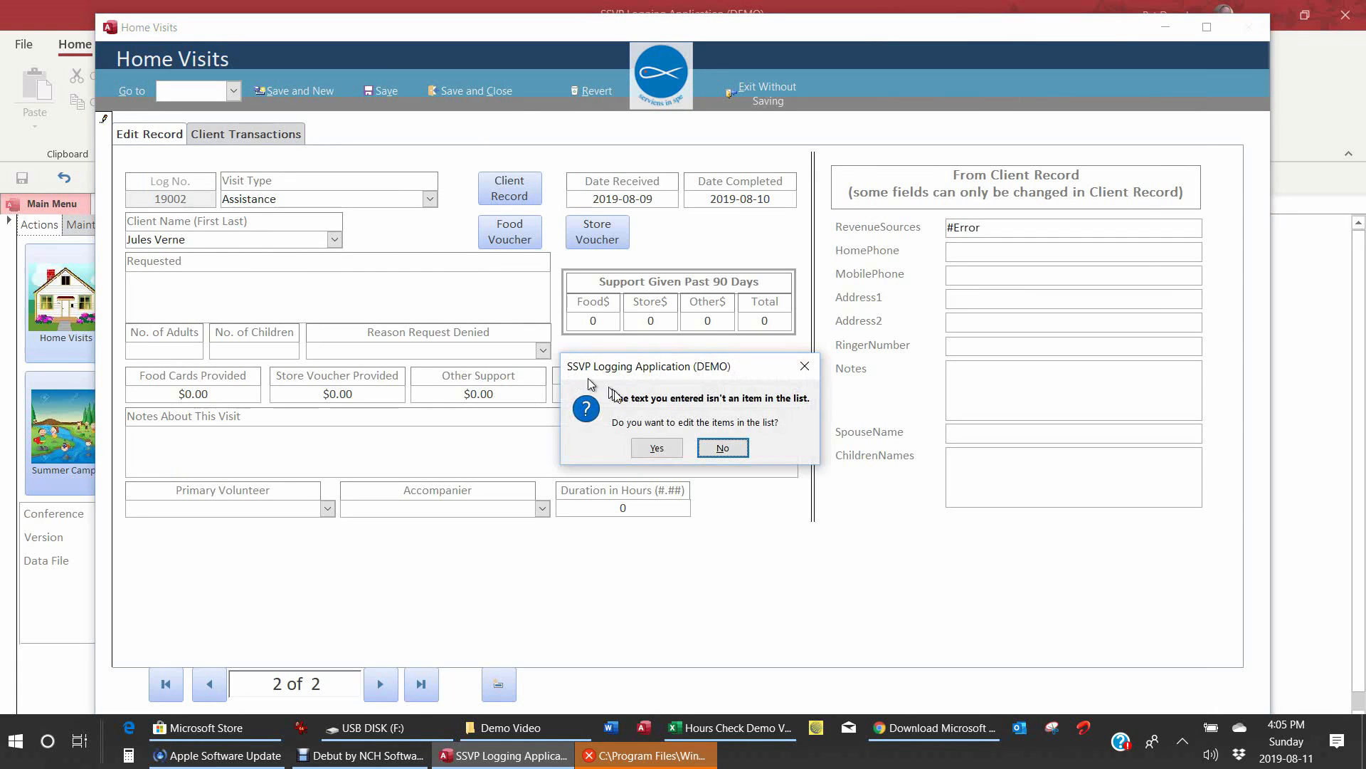
{"action": "left_click", "coordinate": [657, 448]}
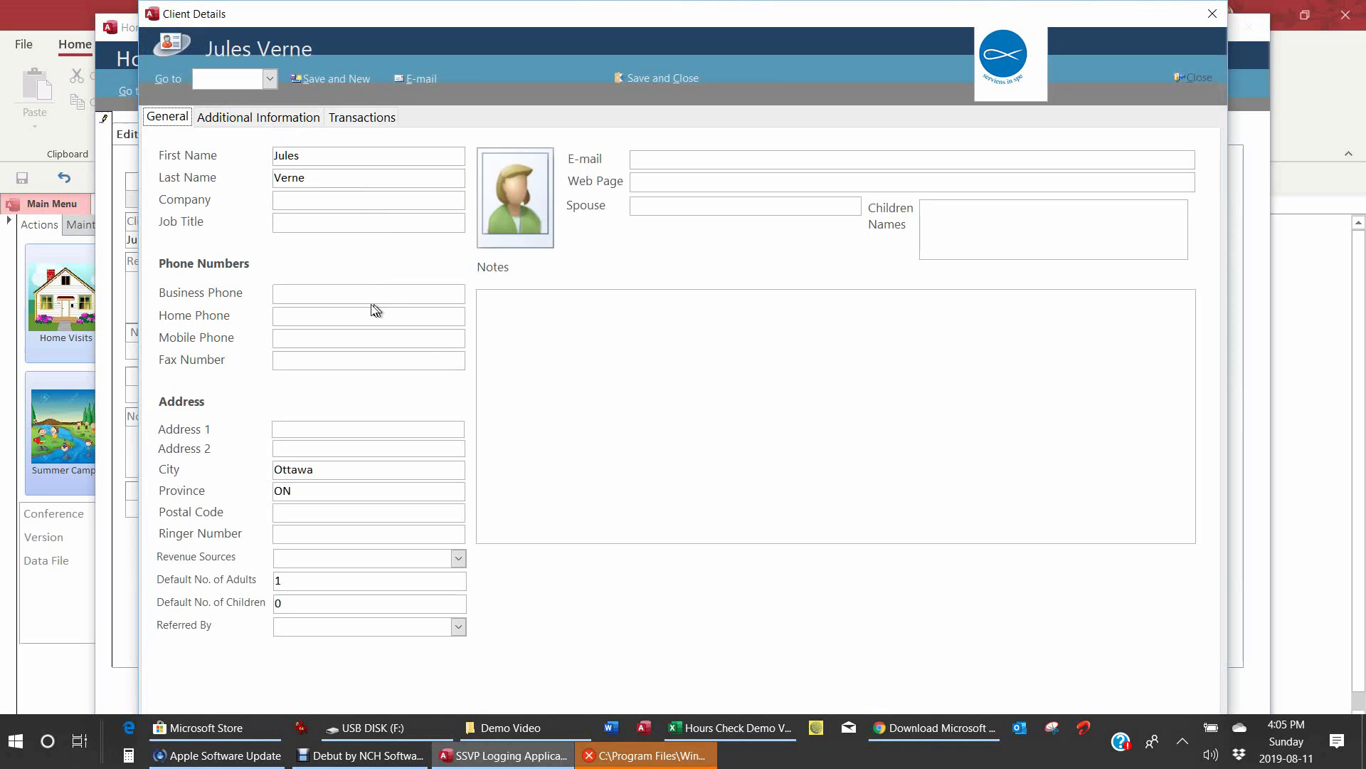
Step: Enter the new client's home phone number and first street-address line
{"action": "left_click", "coordinate": [320, 309]}
{"action": "type", "text": "613-555"}
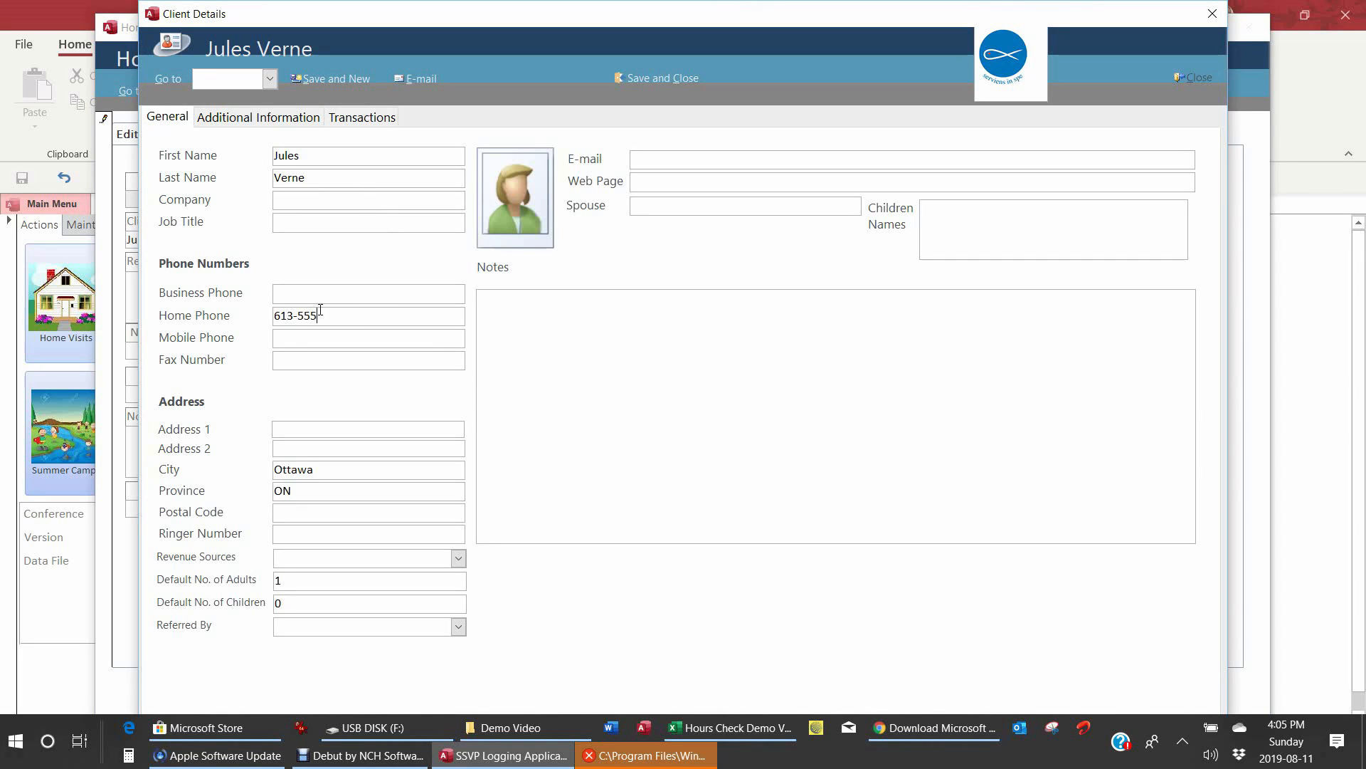
{"action": "type", "text": "-5555"}
{"action": "key", "text": "Tab"}
{"action": "type", "text": "123 Ottawa St"}
{"action": "key", "text": "Tab"}
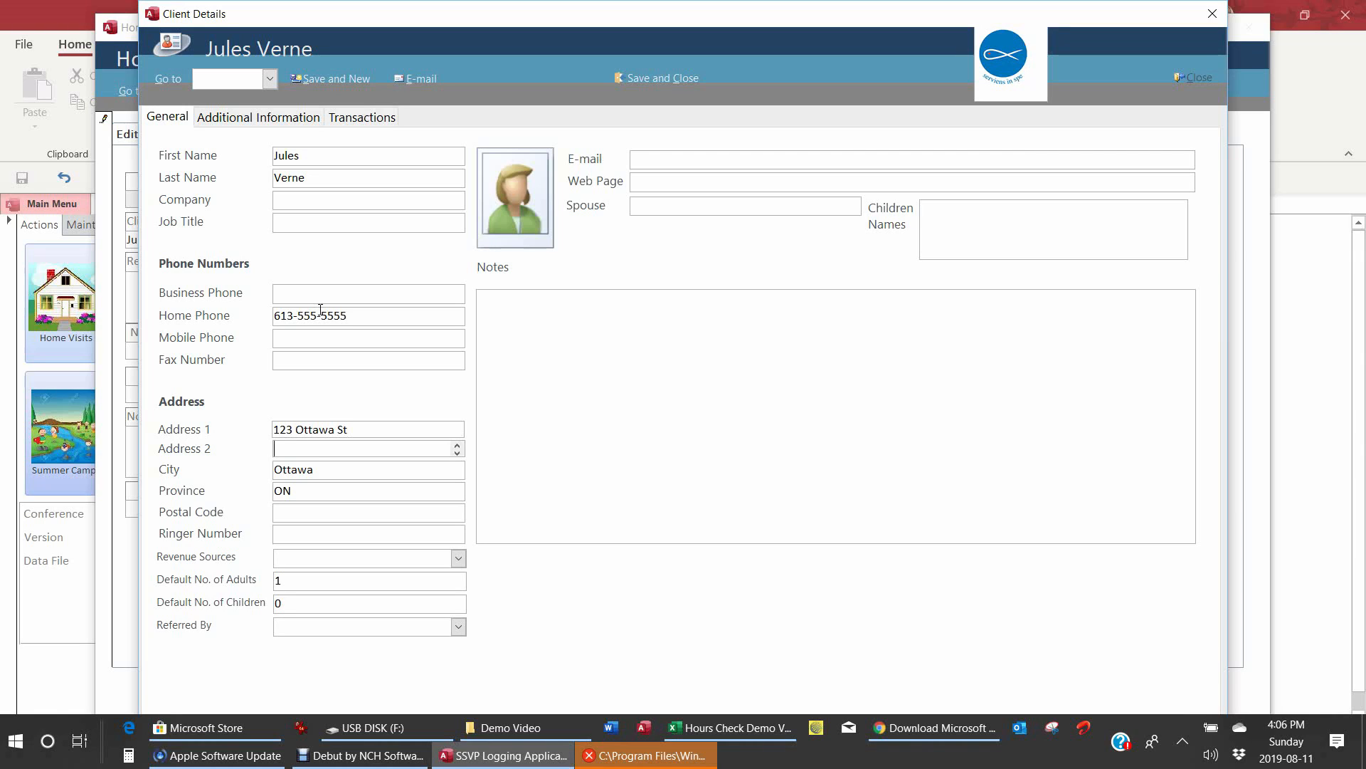
{"action": "key", "text": "Tab"}
{"action": "key", "text": "Tab"}
{"action": "key", "text": "Tab"}
Step: Tick OW and PT as the client's revenue sources and confirm
{"action": "left_click", "coordinate": [459, 559]}
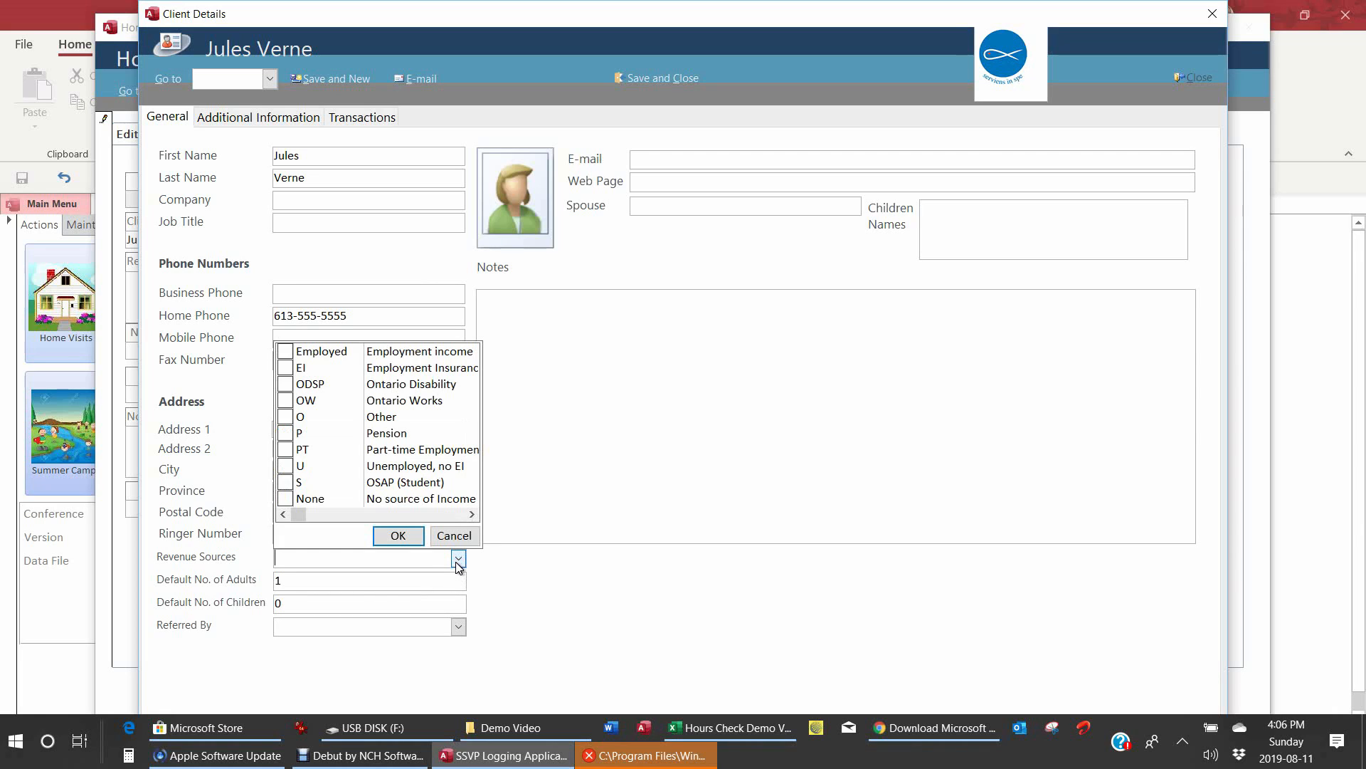
{"action": "left_click", "coordinate": [285, 401]}
{"action": "left_click", "coordinate": [285, 450]}
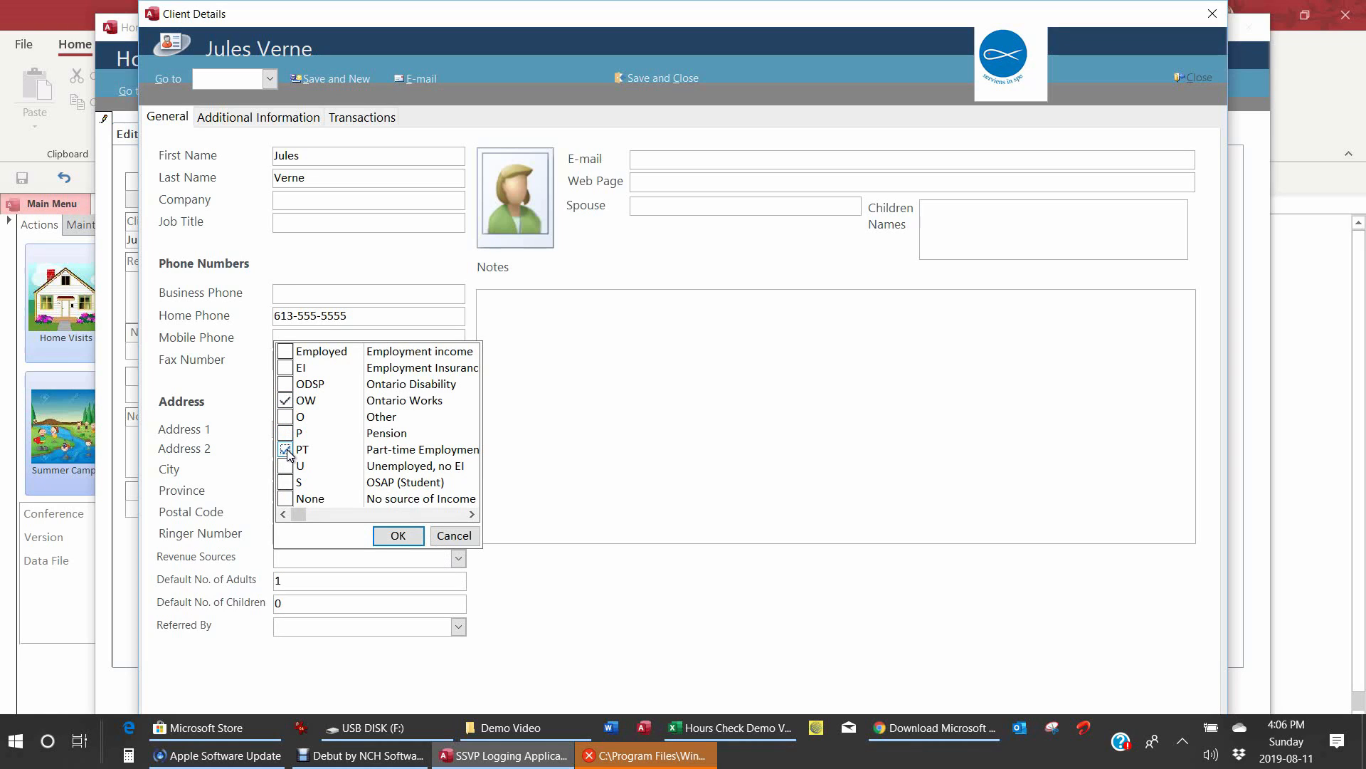
{"action": "left_click", "coordinate": [399, 536]}
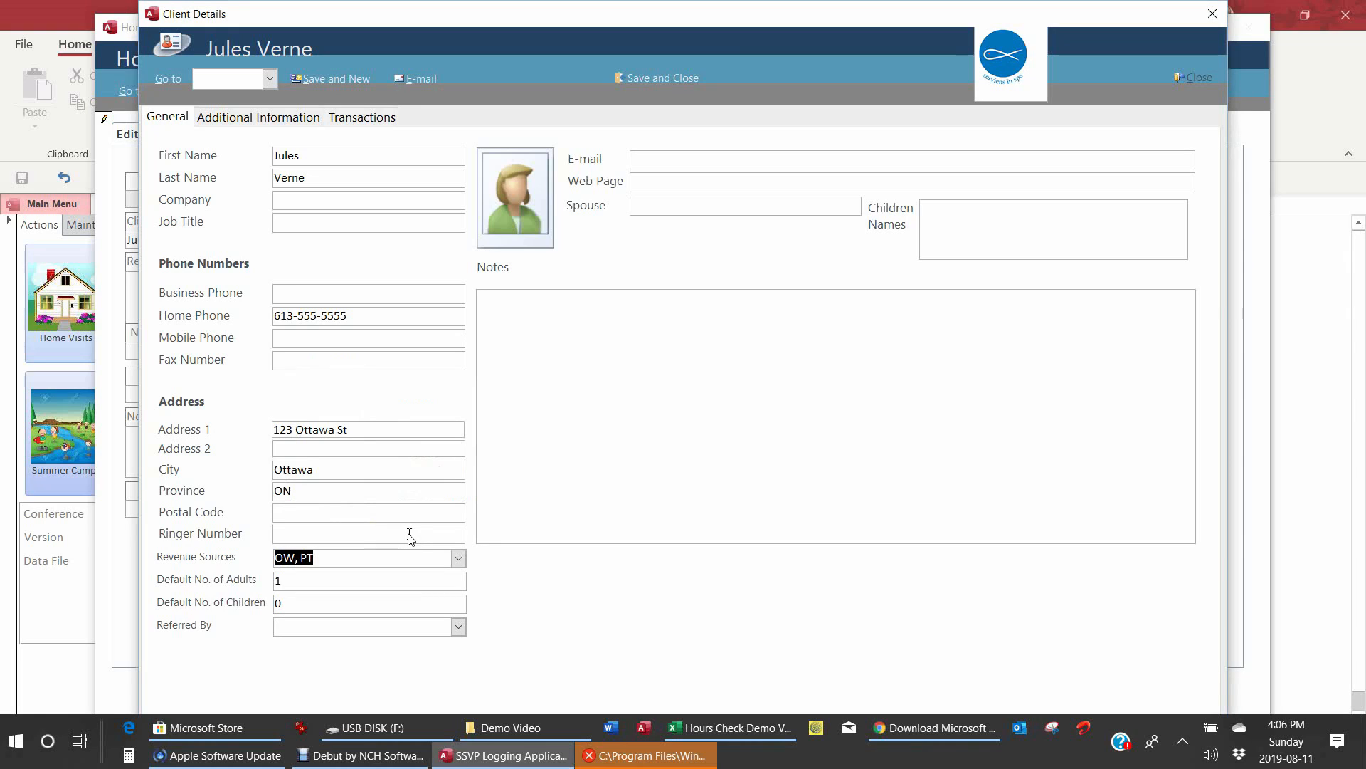
Step: Set the default number of adults to 2 and children to 2
{"action": "left_click", "coordinate": [301, 579]}
{"action": "key", "text": "BackSpace"}
{"action": "type", "text": "2"}
{"action": "left_click", "coordinate": [300, 602]}
{"action": "key", "text": "BackSpace"}
{"action": "type", "text": "2"}
Step: Save and close the client details, then enter a $250.00 store voucher on visit 19002
{"action": "left_click", "coordinate": [647, 80]}
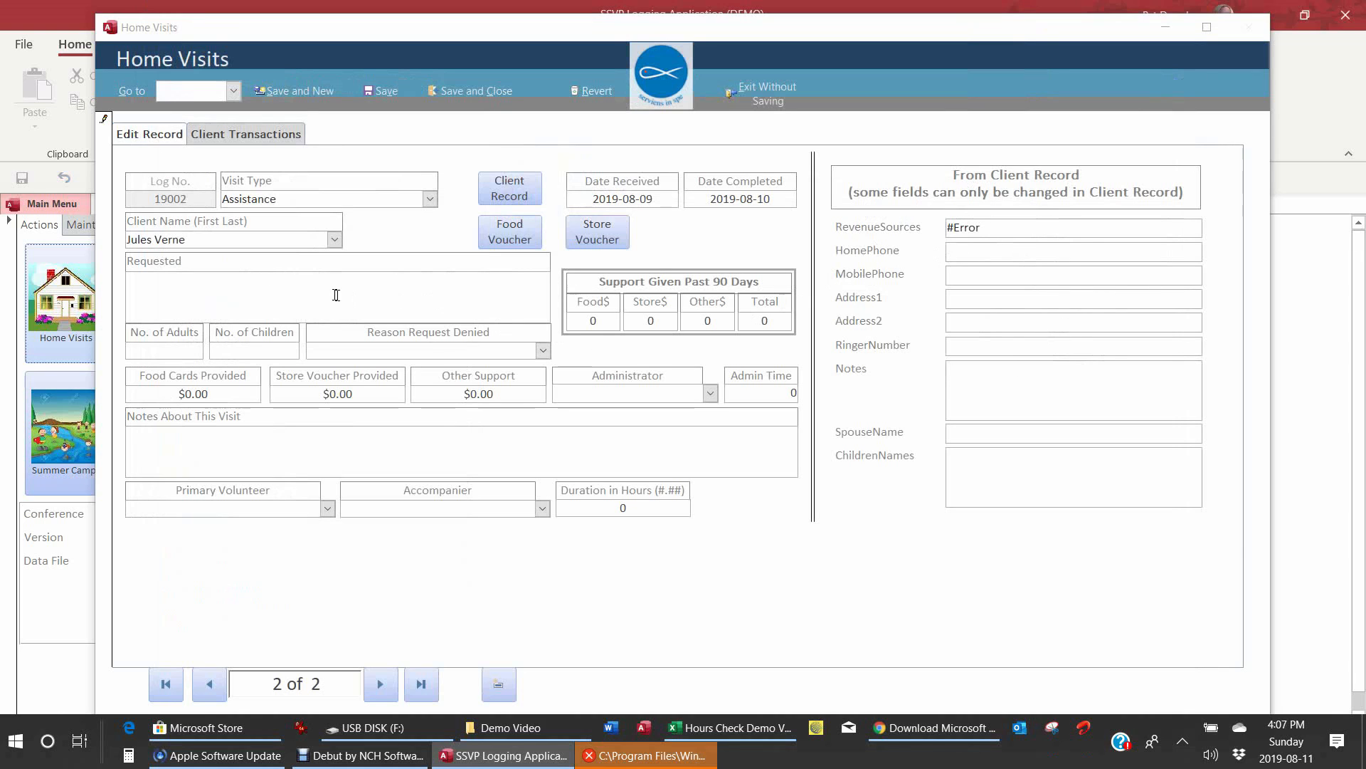
{"action": "left_click", "coordinate": [234, 287]}
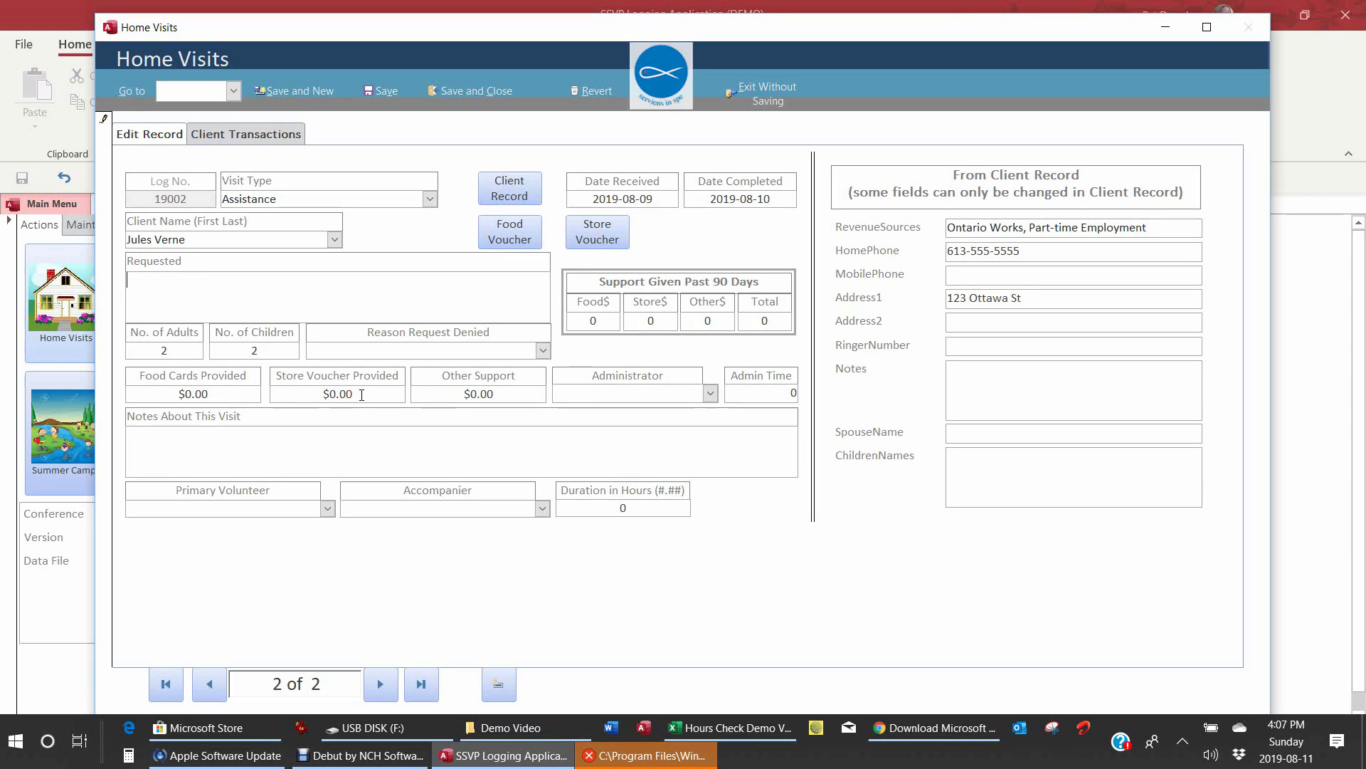
{"action": "left_click_drag", "start_coordinate": [361, 395], "coordinate": [322, 393]}
{"action": "type", "text": "250"}
{"action": "left_click", "coordinate": [151, 274]}
Step: Enter the request 'Needs furniture - dresser, table' on the visit
{"action": "type", "text": "Needs furniture - dress"}
{"action": "type", "text": "er, table"}
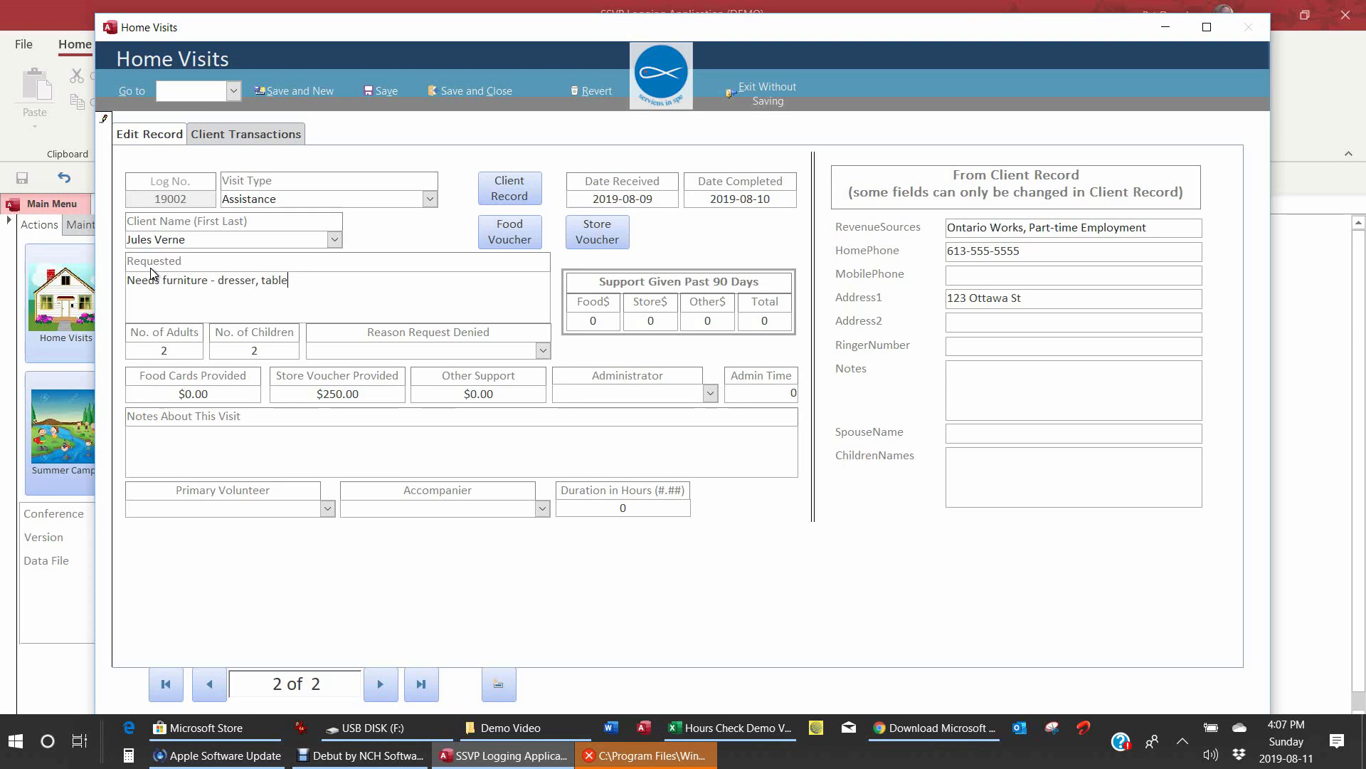
{"action": "key", "text": "Tab"}
Step: Dismiss the 'Volunteer Name required' warning and pick visit 19002's primary volunteer and accompanier
{"action": "left_click", "coordinate": [384, 93]}
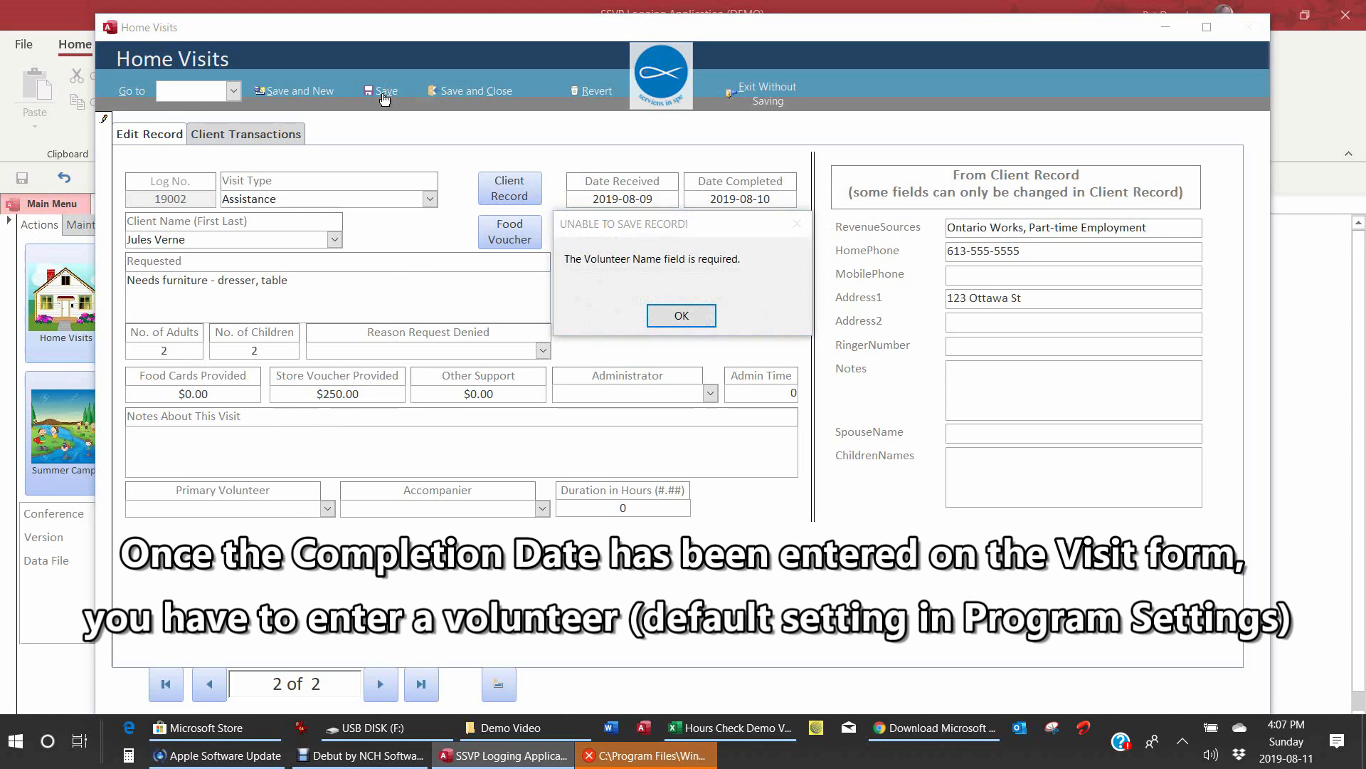
{"action": "left_click", "coordinate": [682, 324]}
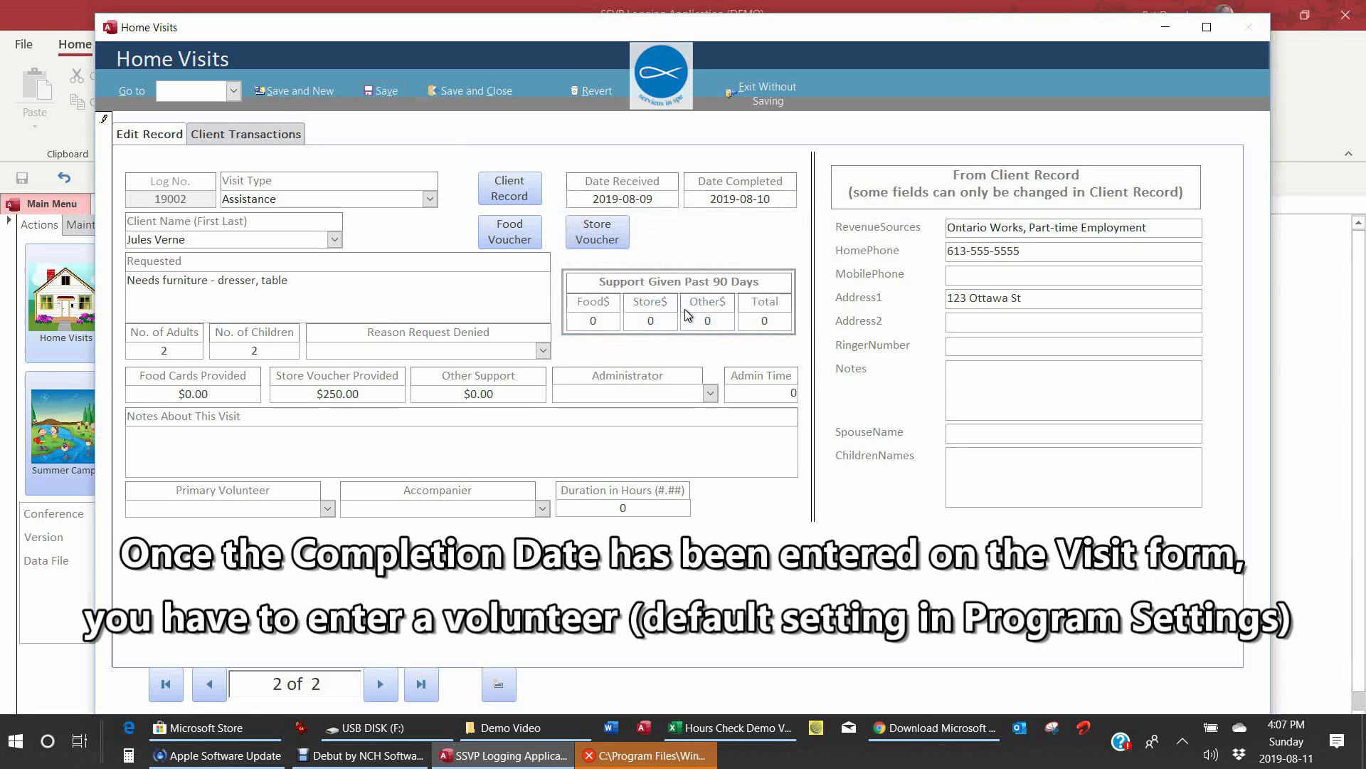
{"action": "left_click", "coordinate": [326, 508]}
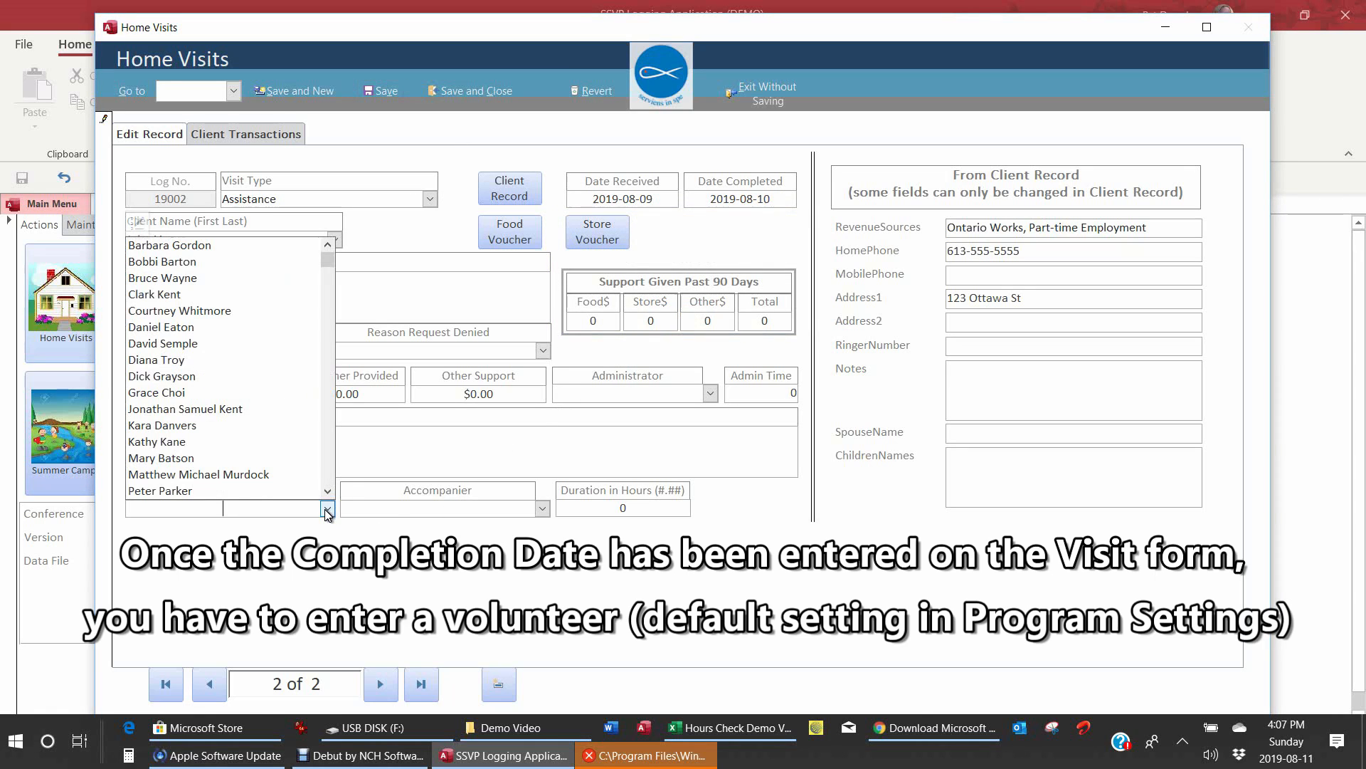
{"action": "left_click", "coordinate": [167, 359]}
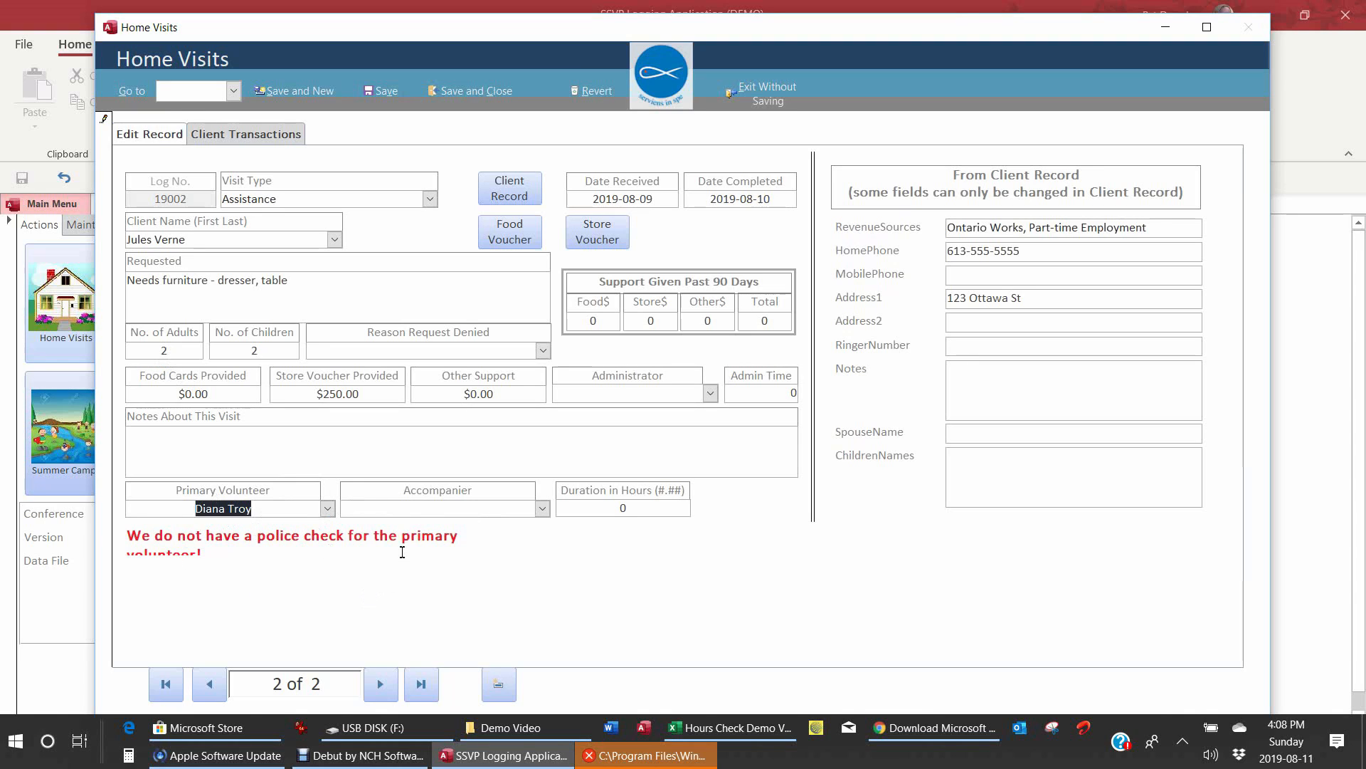
{"action": "left_click", "coordinate": [441, 508]}
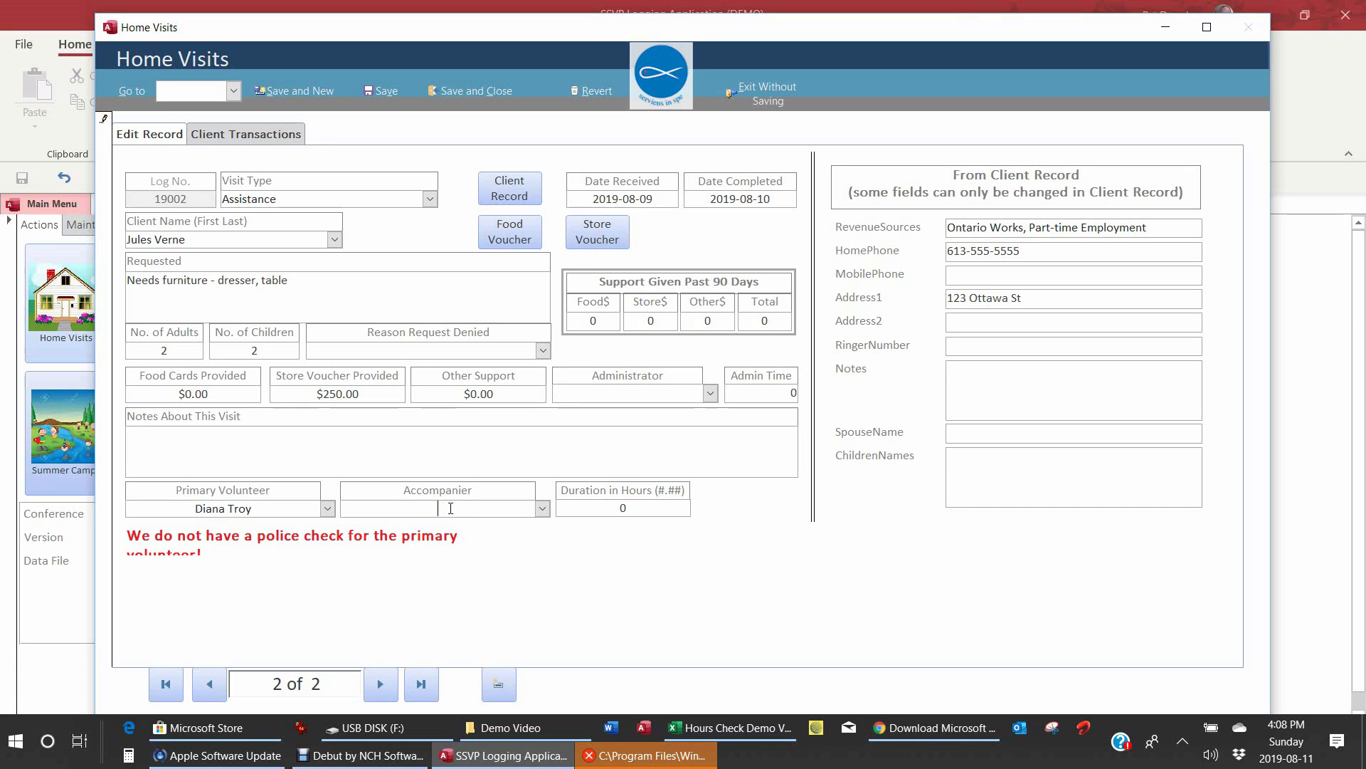
{"action": "left_click", "coordinate": [542, 509]}
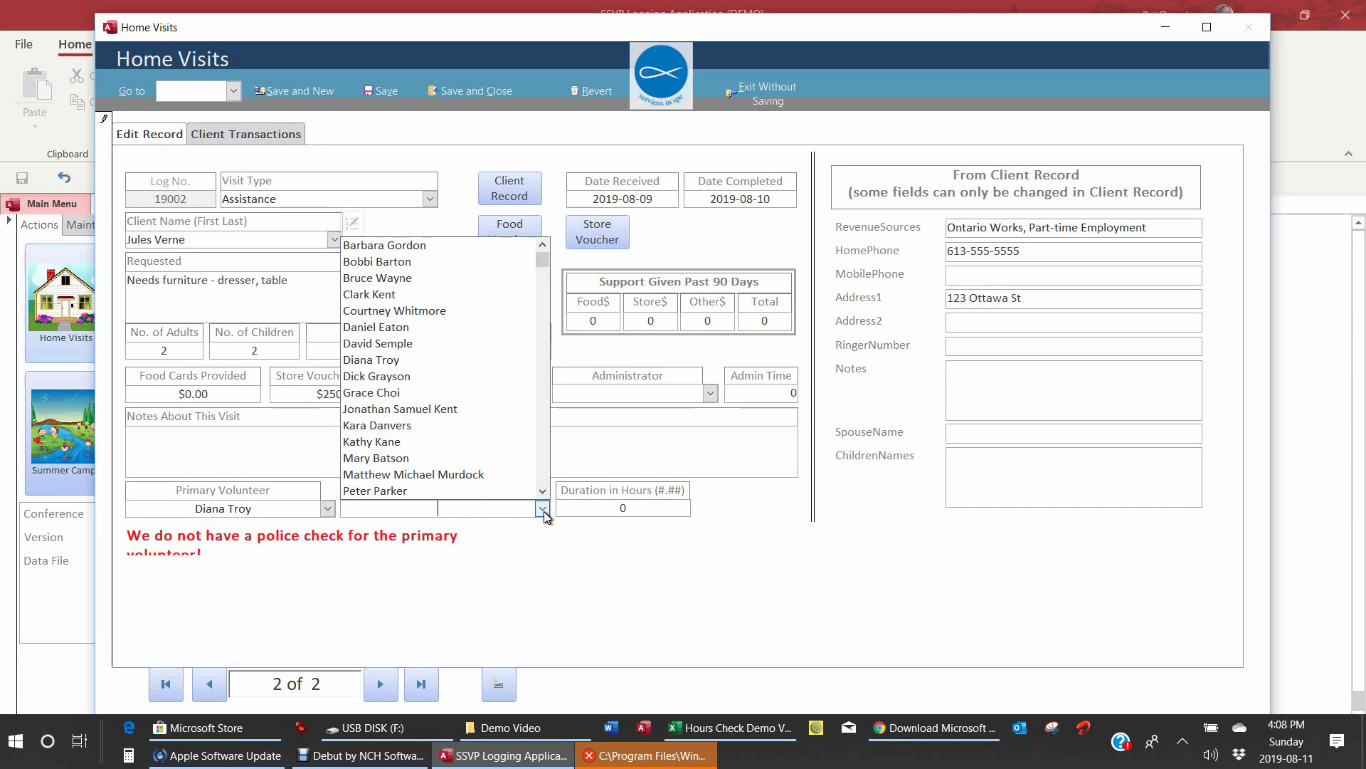
{"action": "left_click", "coordinate": [450, 394]}
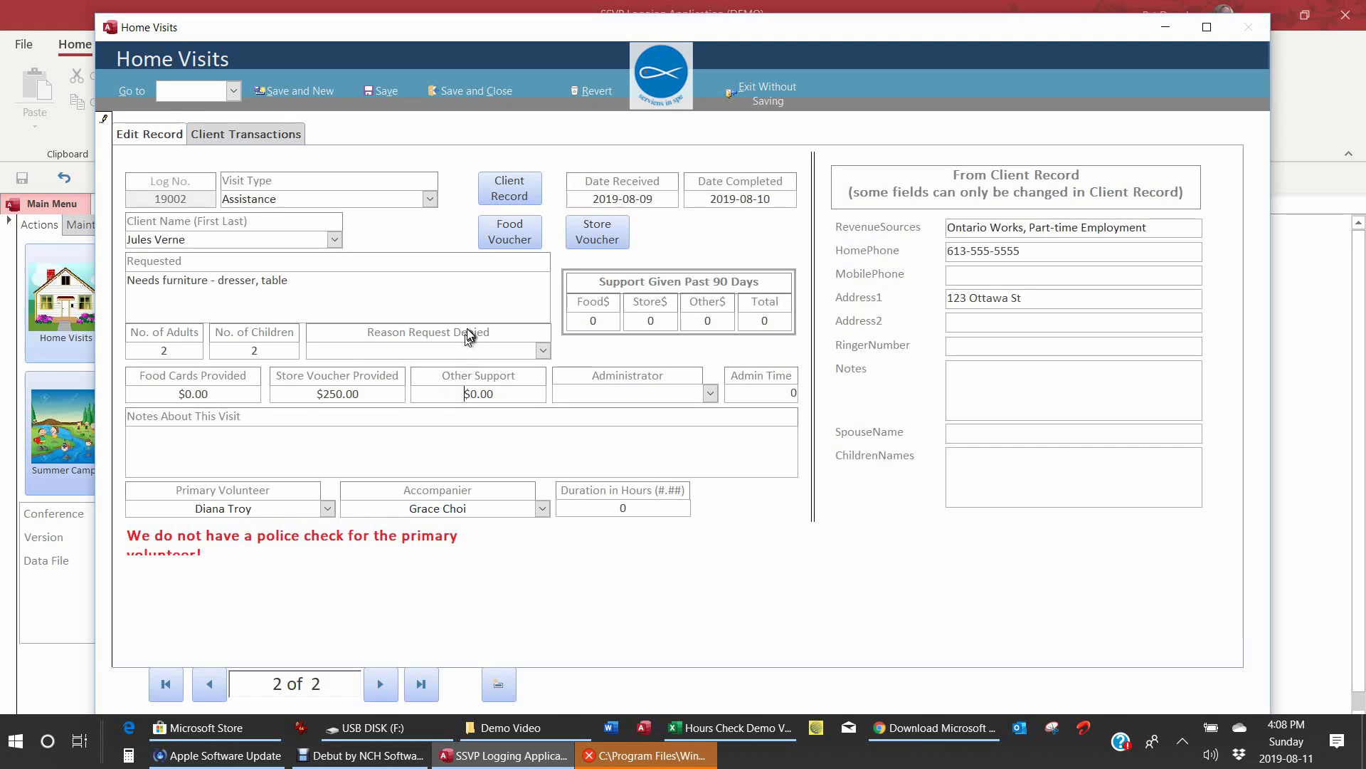
Step: Save visit 19002, review its HomeVisitationVoucher store voucher report, then close it
{"action": "left_click", "coordinate": [381, 91]}
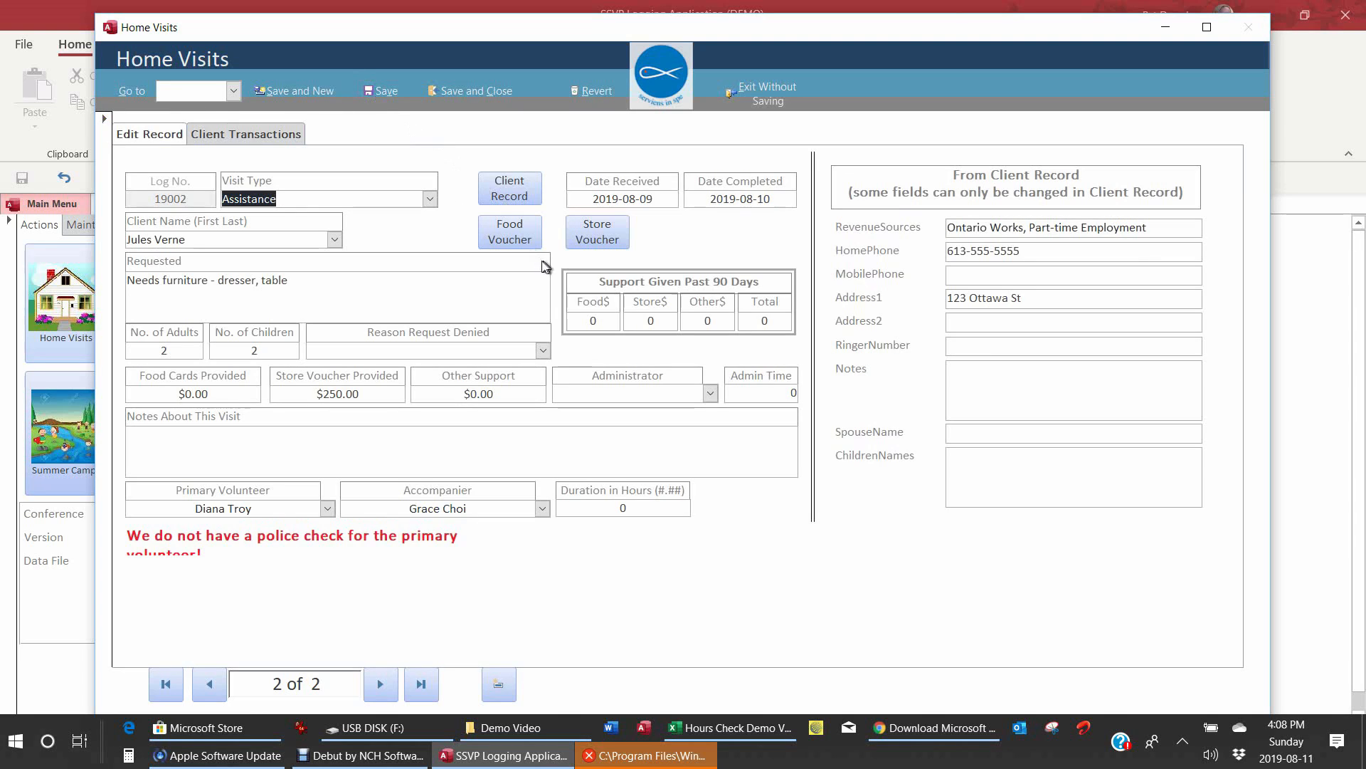
{"action": "left_click", "coordinate": [586, 240]}
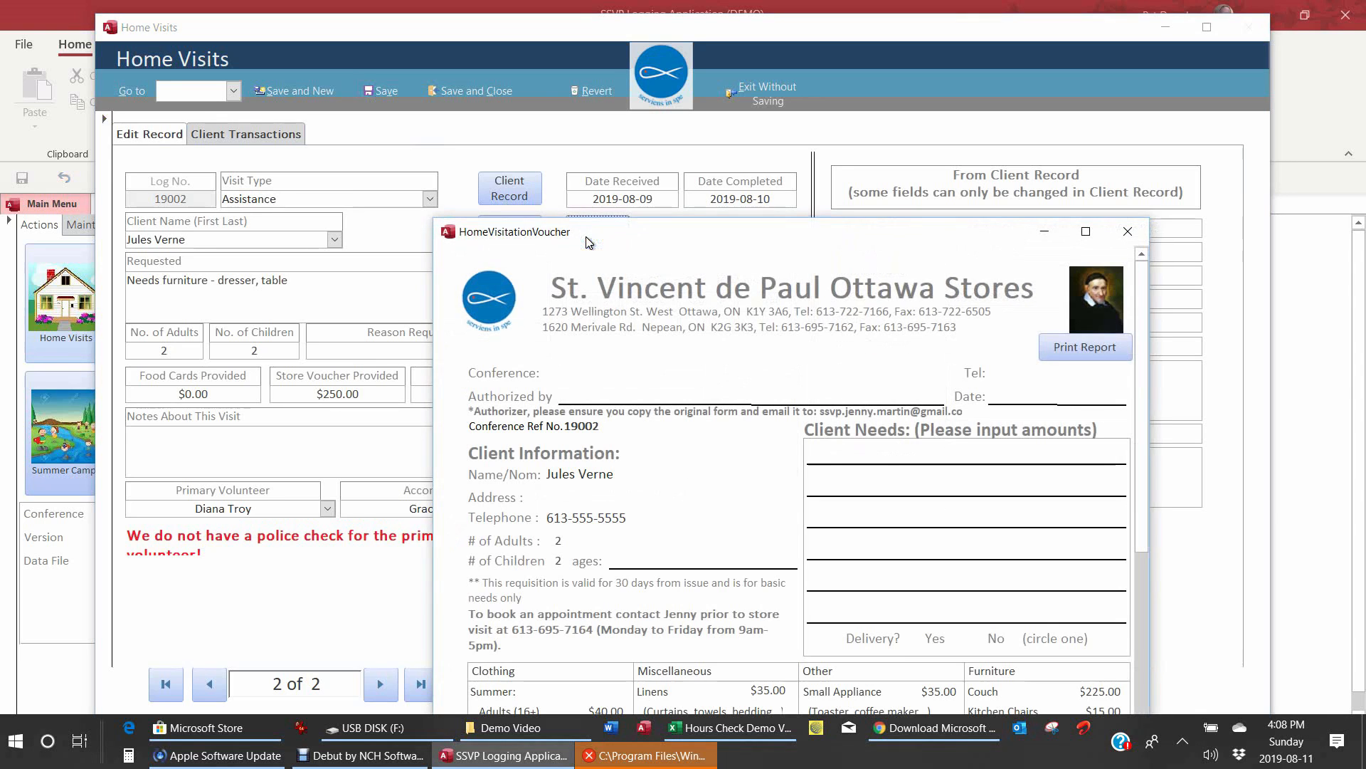
{"action": "left_click_drag", "start_coordinate": [711, 239], "coordinate": [512, 65]}
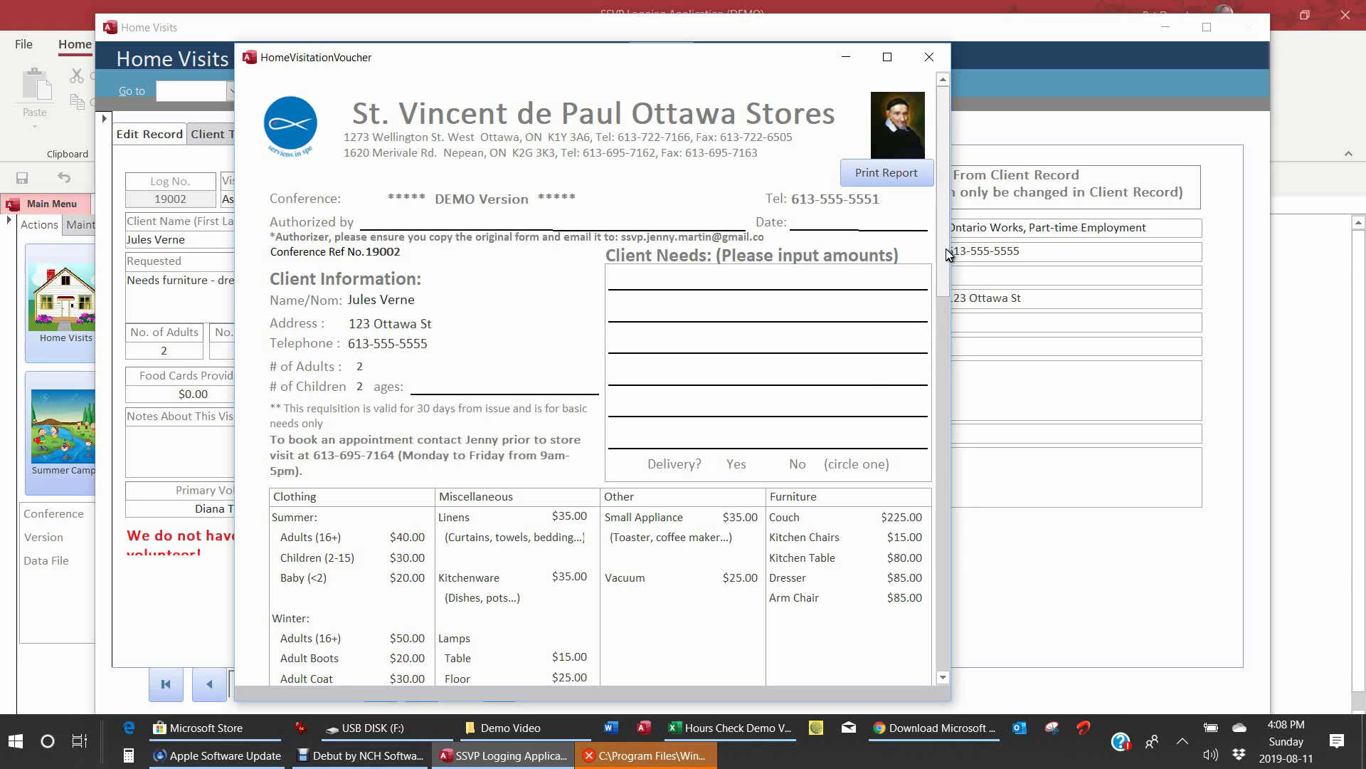
{"action": "left_click_drag", "start_coordinate": [943, 252], "coordinate": [958, 331]}
{"action": "left_click", "coordinate": [573, 309]}
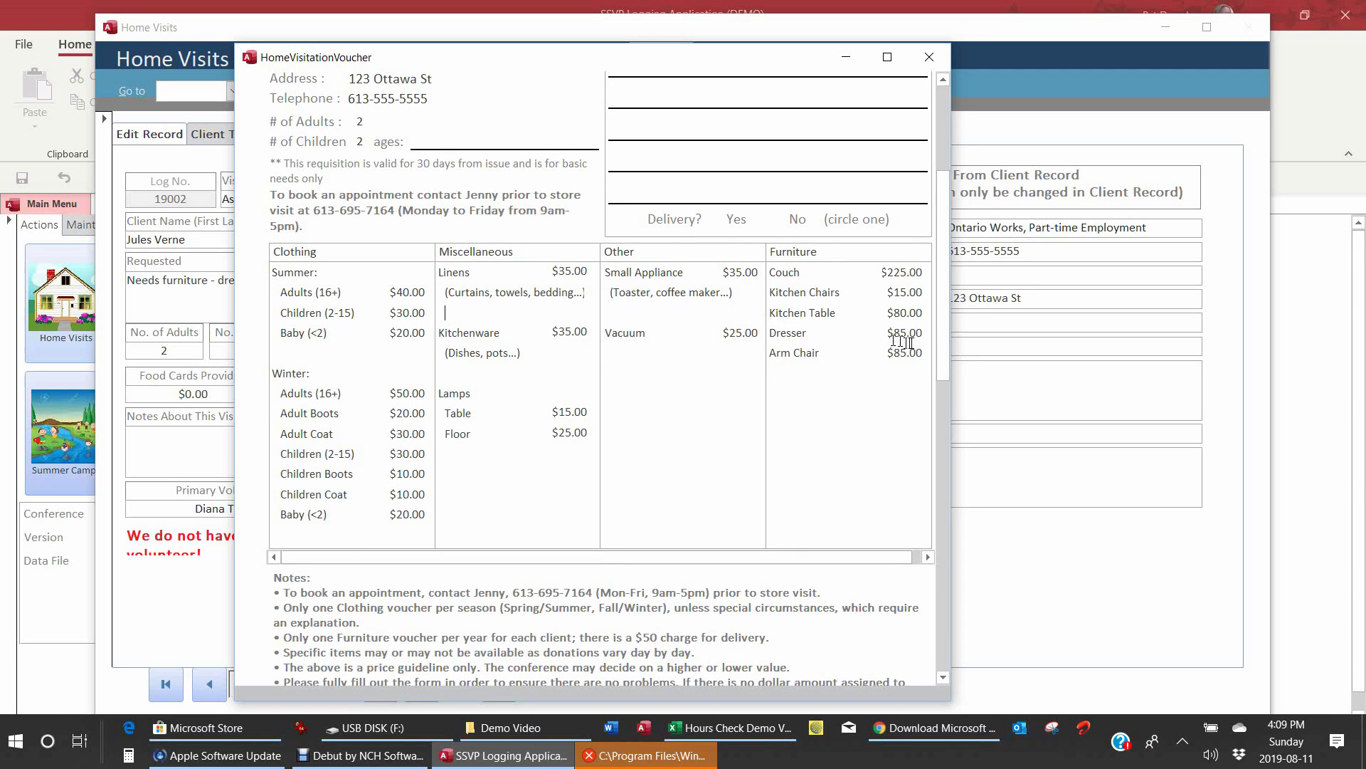
{"action": "left_click_drag", "start_coordinate": [941, 349], "coordinate": [945, 238]}
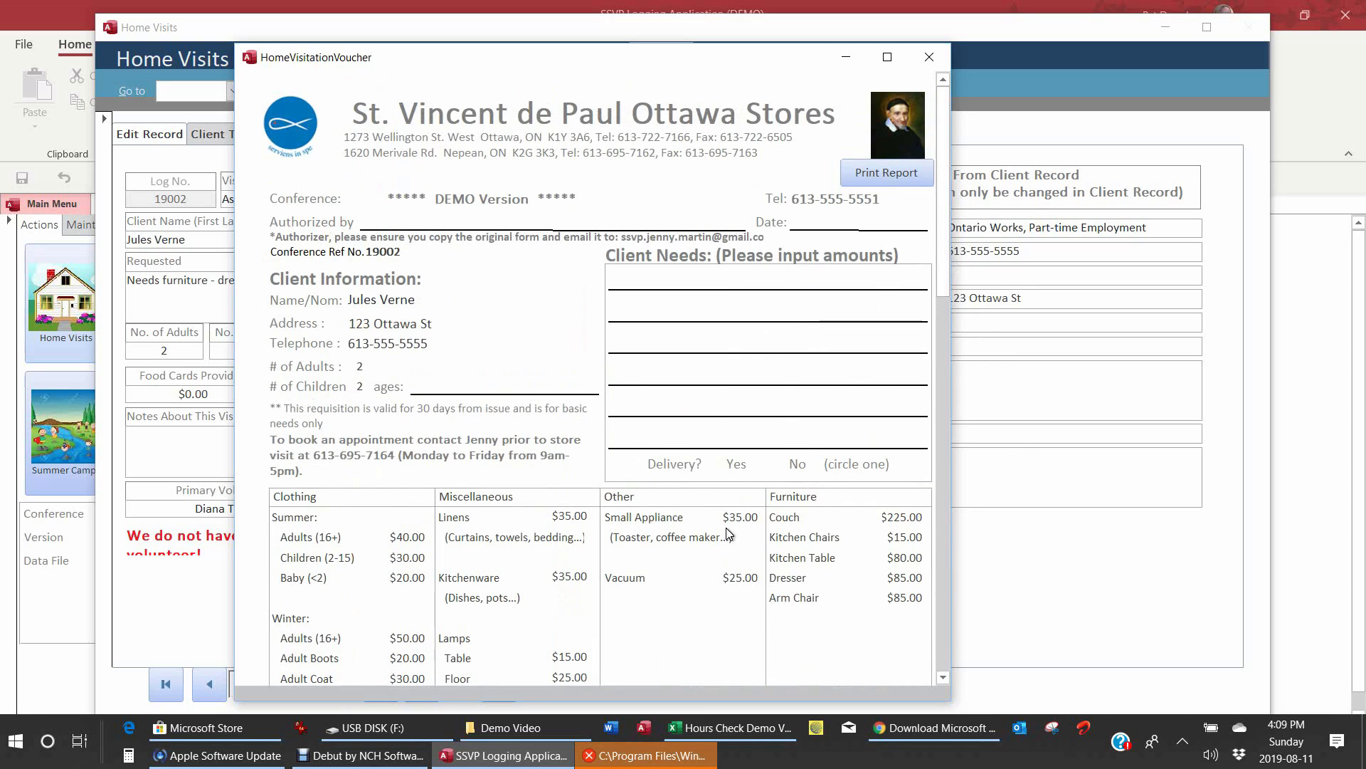
{"action": "left_click", "coordinate": [928, 61]}
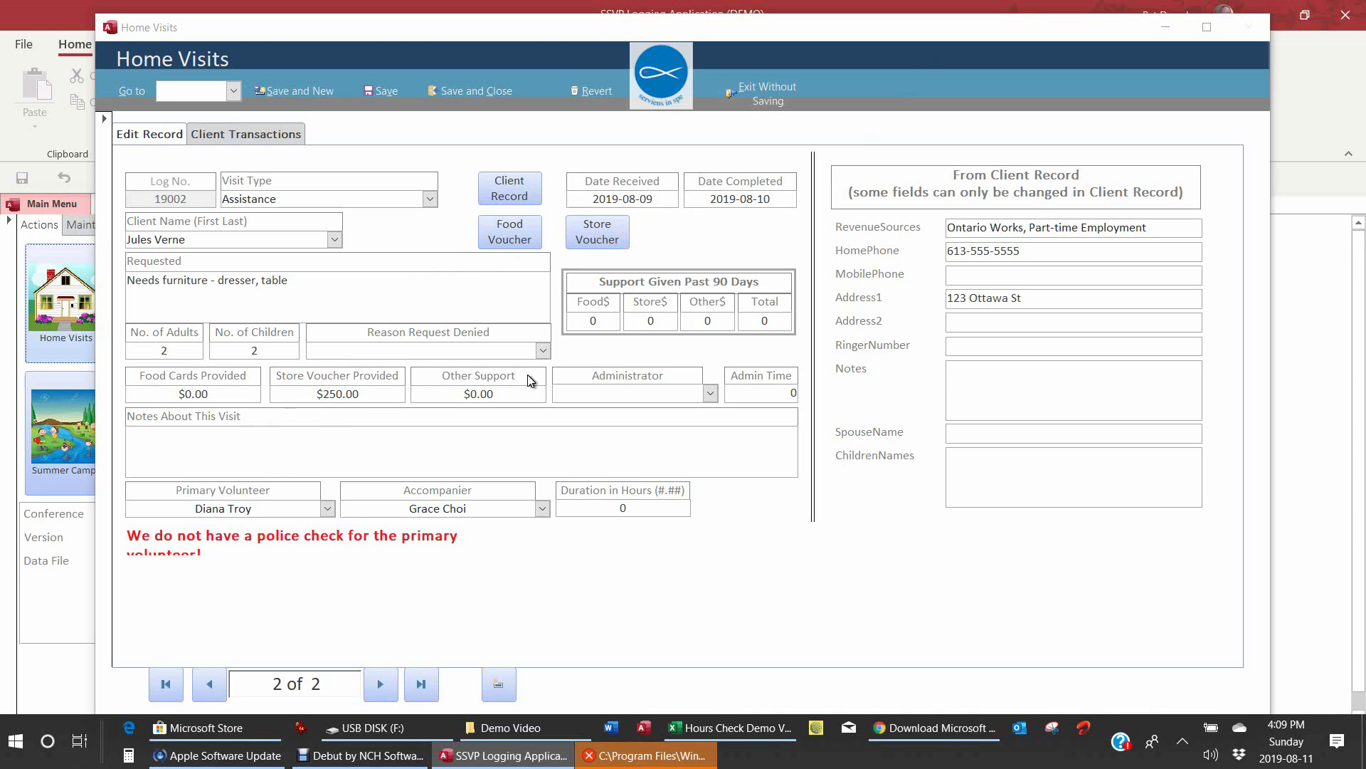
Step: Choose the administrator, set 0.75 admin time and 0.75-hour duration, then Save and New
{"action": "left_click", "coordinate": [609, 392]}
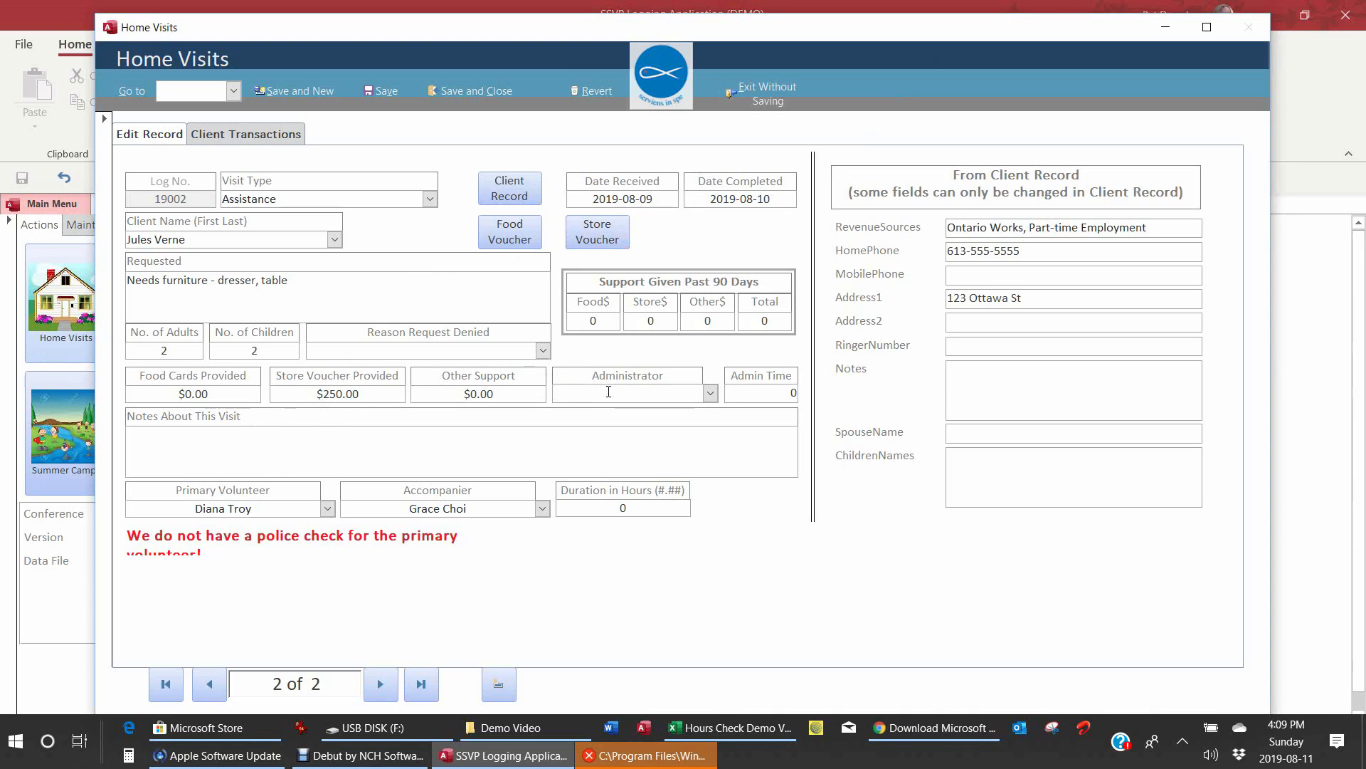
{"action": "type", "text": "Parker"}
{"action": "key", "text": "Tab"}
{"action": "type", "text": "."}
{"action": "key", "text": "Tab"}
{"action": "key", "text": "Tab"}
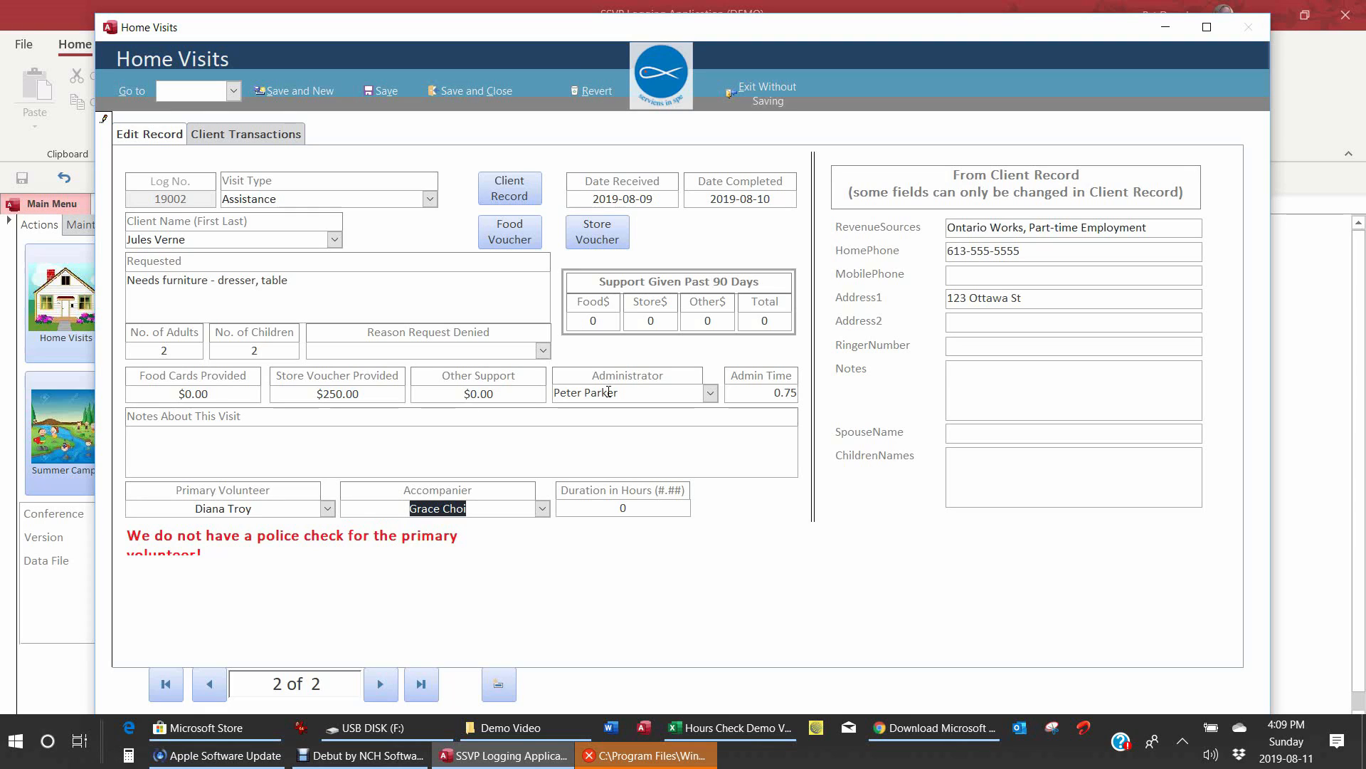
{"action": "key", "text": "Tab"}
{"action": "type", "text": ".75"}
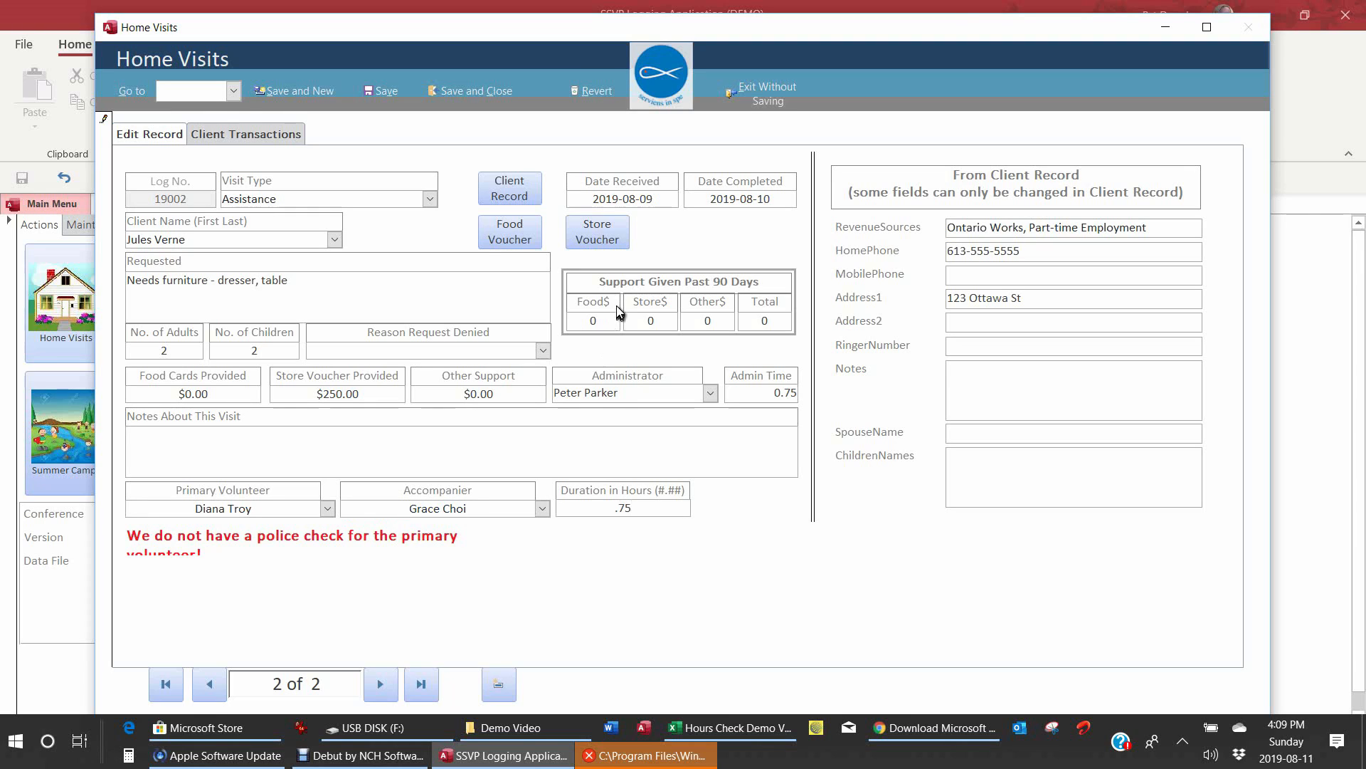
{"action": "left_click", "coordinate": [283, 99]}
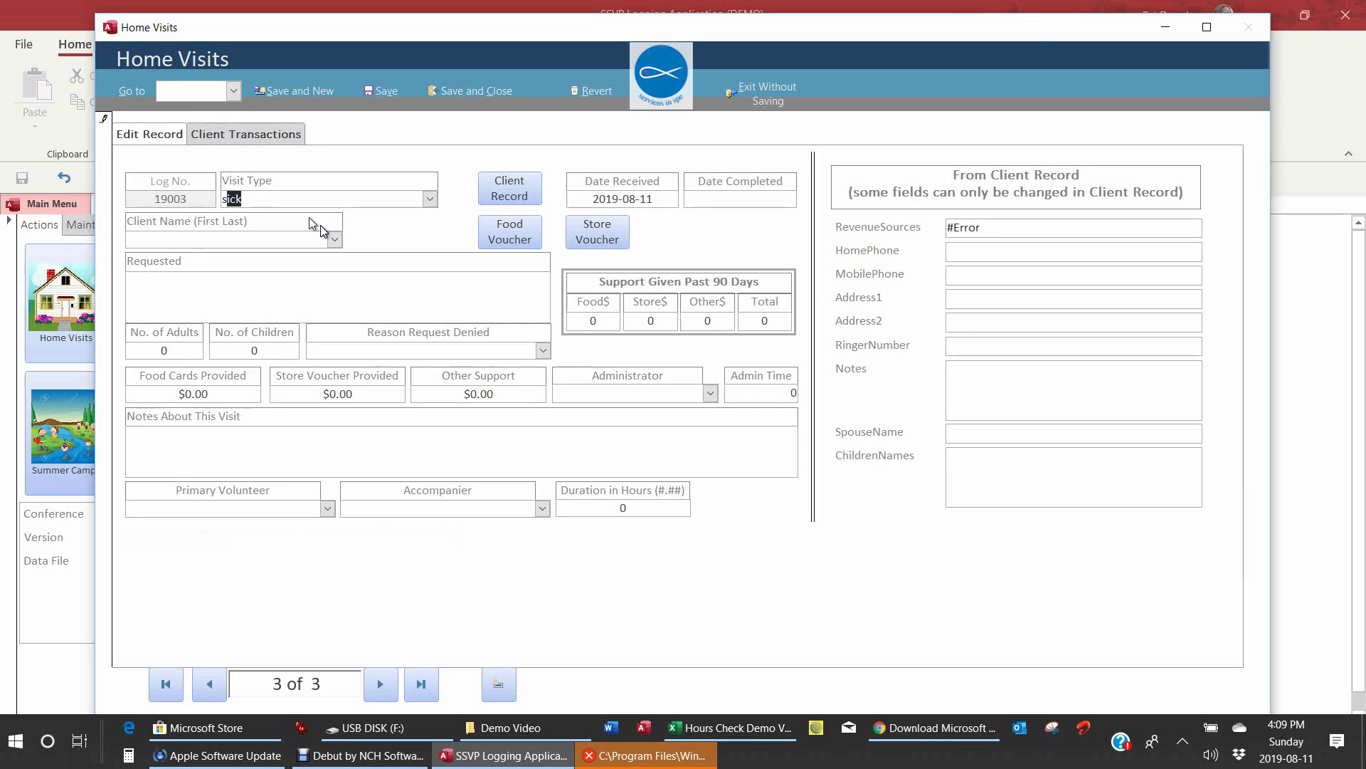
Step: Set completion date 2019-08-11, choose the client, and enter request 'Ill, husband away'
{"action": "key", "text": "Tab"}
{"action": "left_click", "coordinate": [805, 198]}
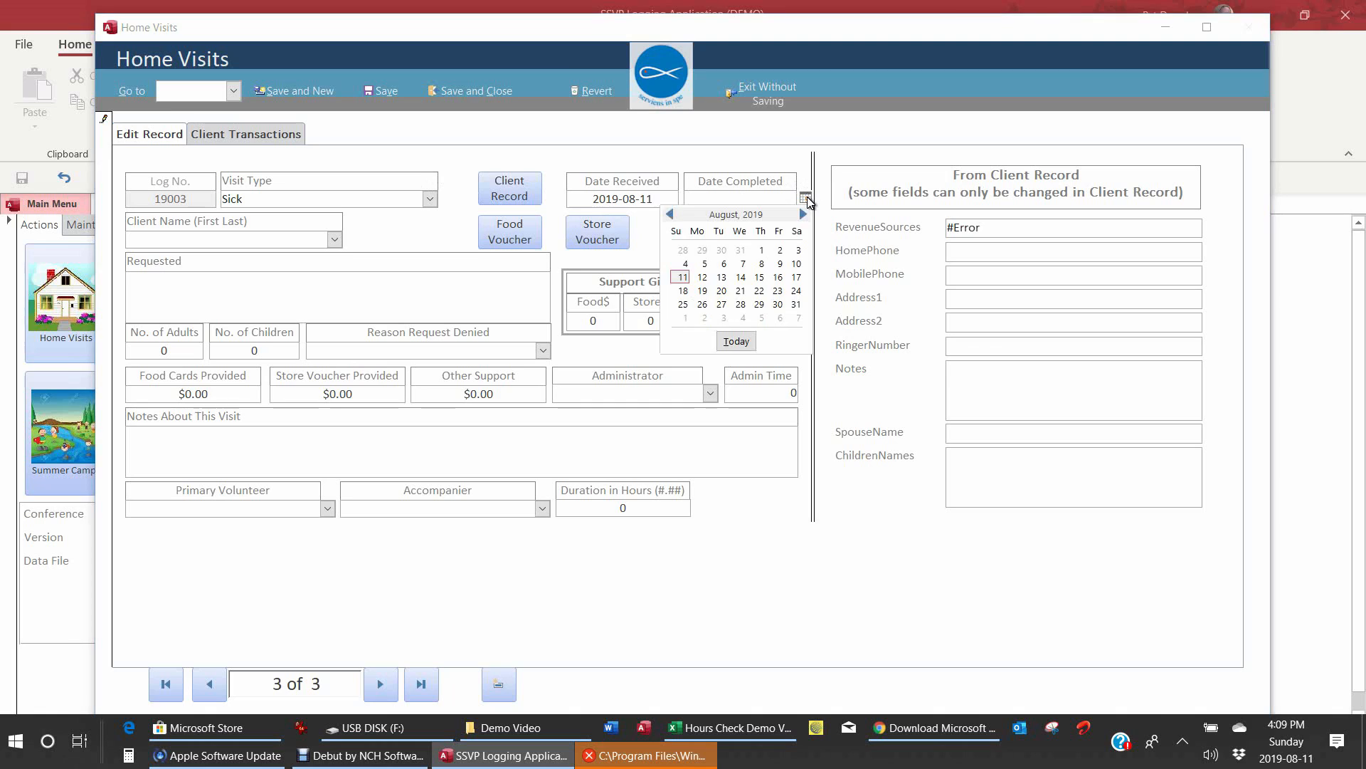
{"action": "left_click", "coordinate": [684, 280]}
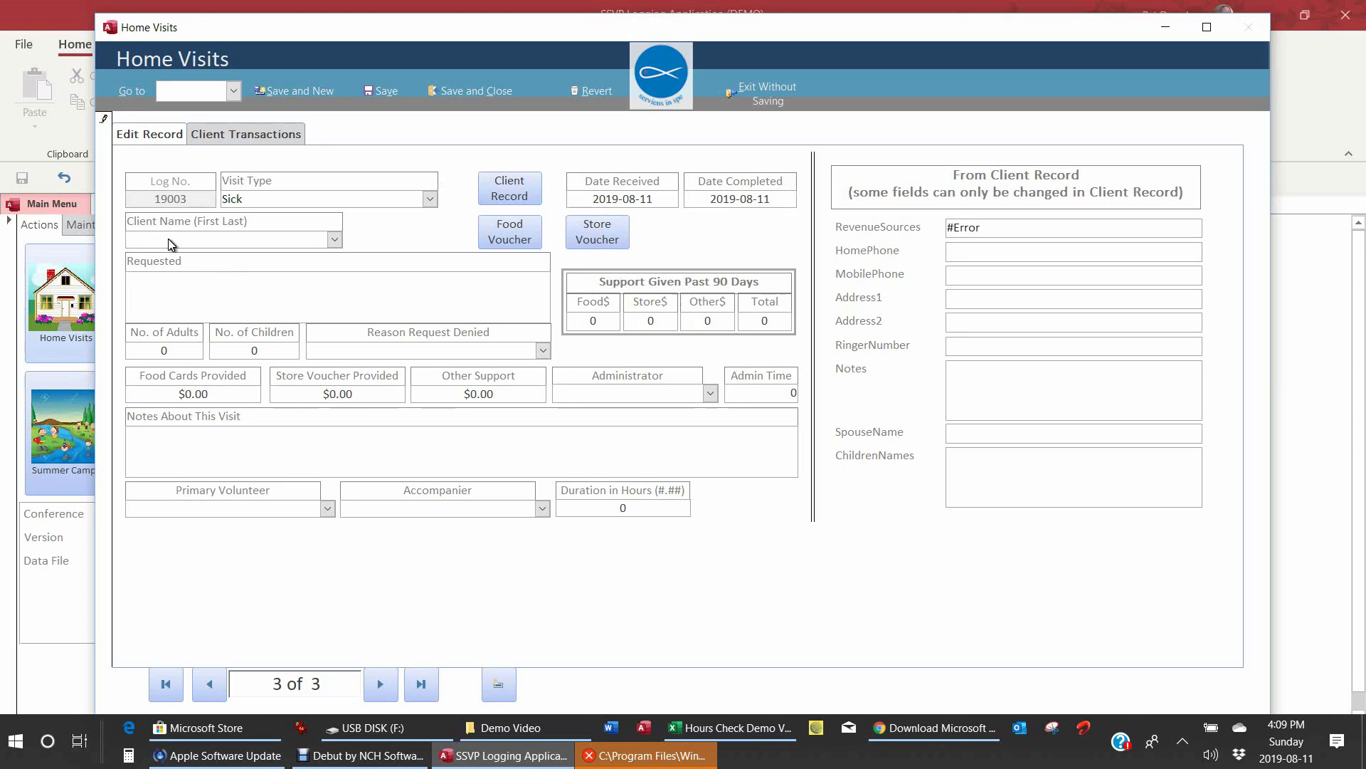
{"action": "type", "text": "betty Boop"}
{"action": "key", "text": "Tab"}
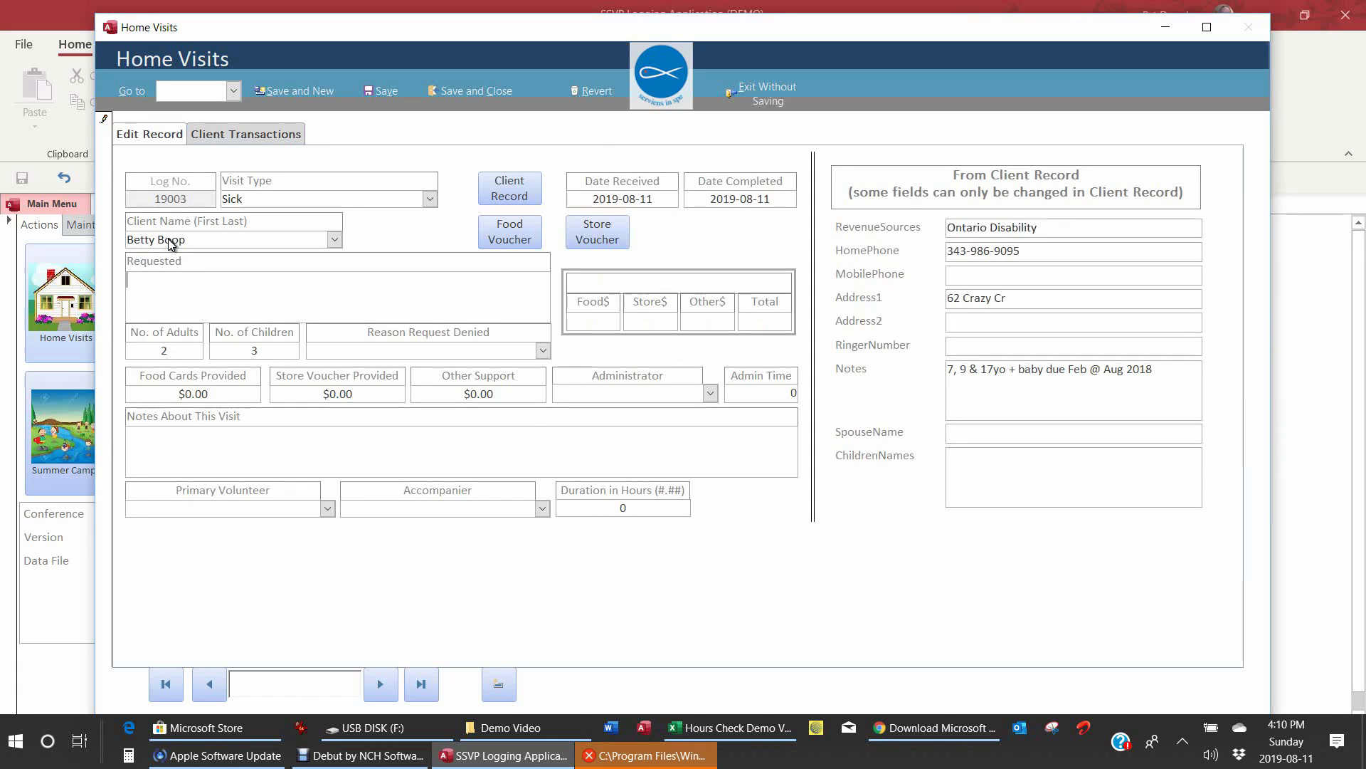
{"action": "type", "text": "Ill, husband away"}
{"action": "key", "text": "Tab"}
{"action": "key", "text": "Tab"}
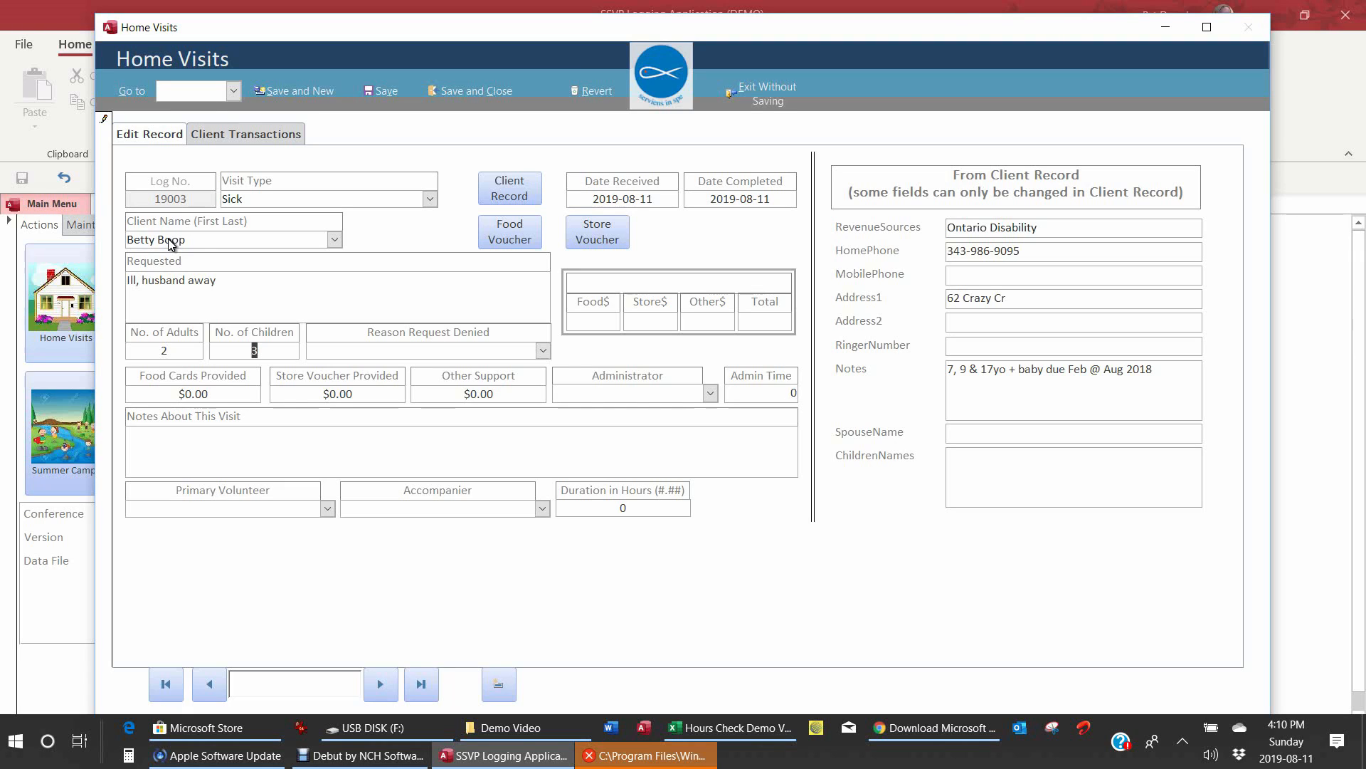
Step: Choose the administrator and set admin time to 0.25
{"action": "key", "text": "Tab"}
{"action": "key", "text": "Tab"}
{"action": "key", "text": "Tab"}
{"action": "key", "text": "Tab"}
{"action": "key", "text": "Tab"}
{"action": "type", "text": "P"}
{"action": "key", "text": "Tab"}
{"action": "type", "text": ".25"}
{"action": "key", "text": "Tab"}
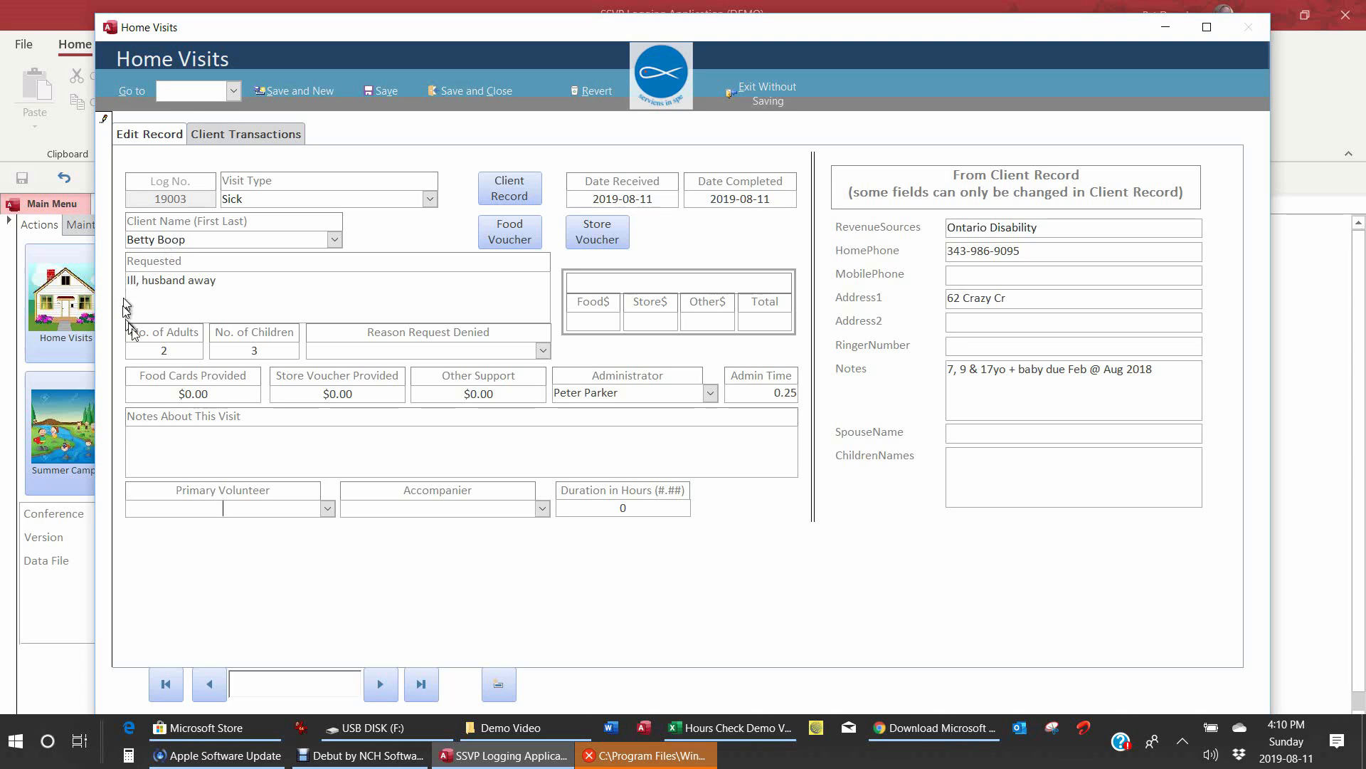
Step: Choose the primary volunteer, set duration to 1.5 hours, and clear the accompanier
{"action": "key", "text": "Tab"}
{"action": "key", "text": "Tab"}
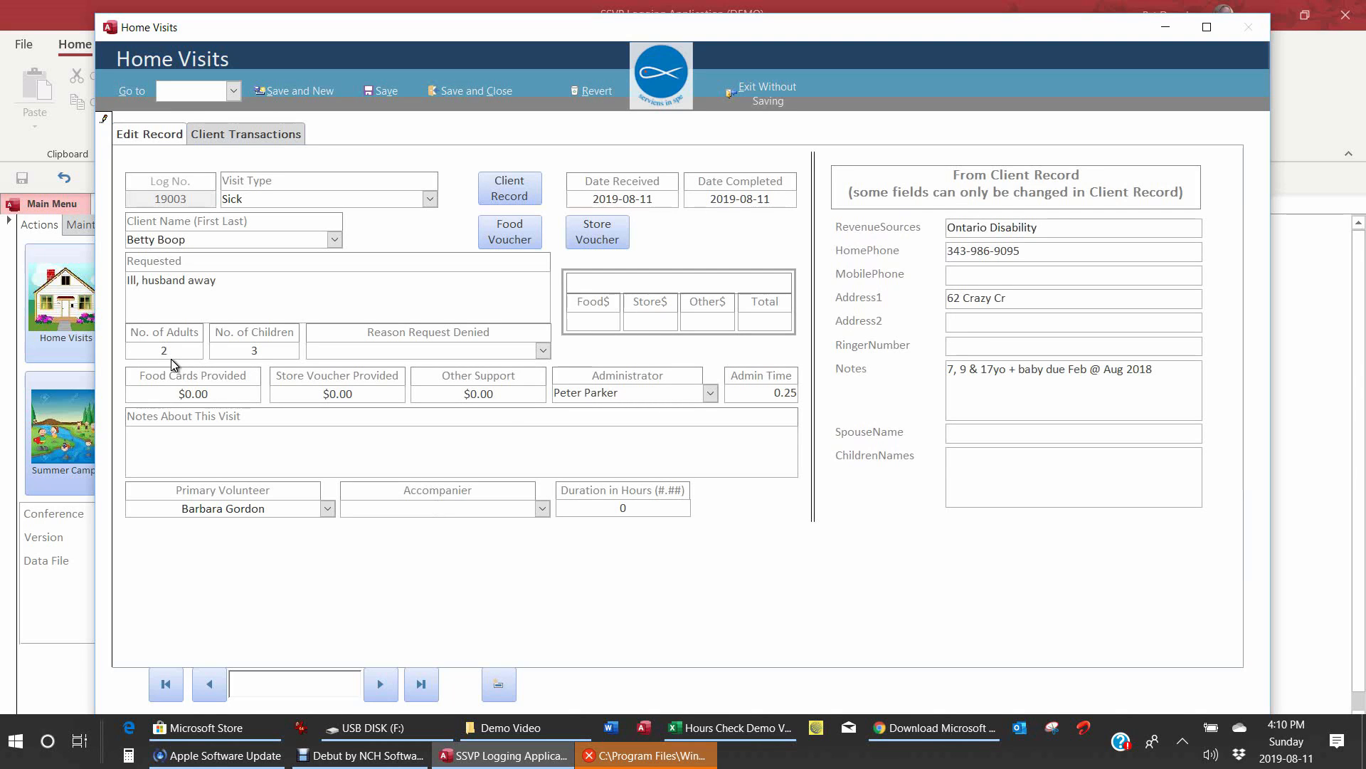
{"action": "key", "text": "Tab"}
{"action": "key", "text": "Tab"}
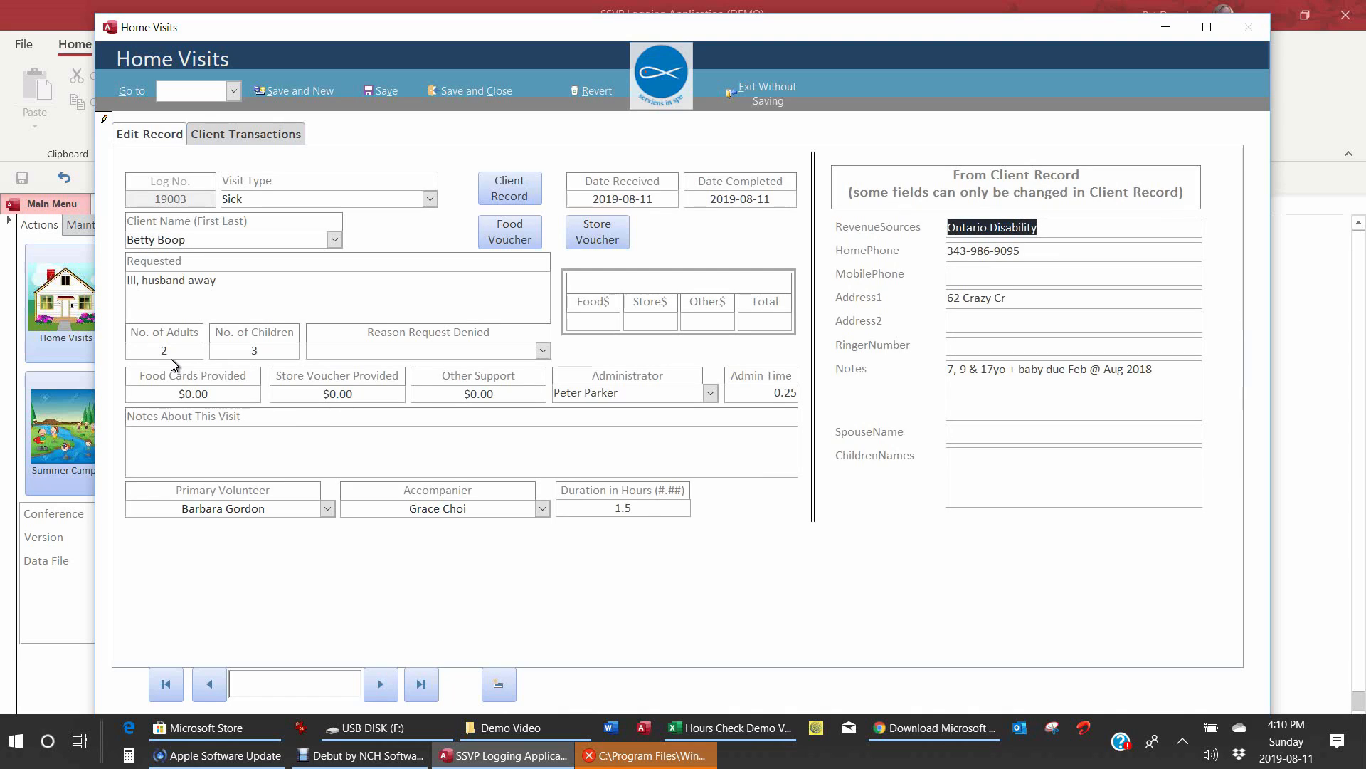
{"action": "key", "text": "shift+Tab"}
{"action": "key", "text": "shift+Tab"}
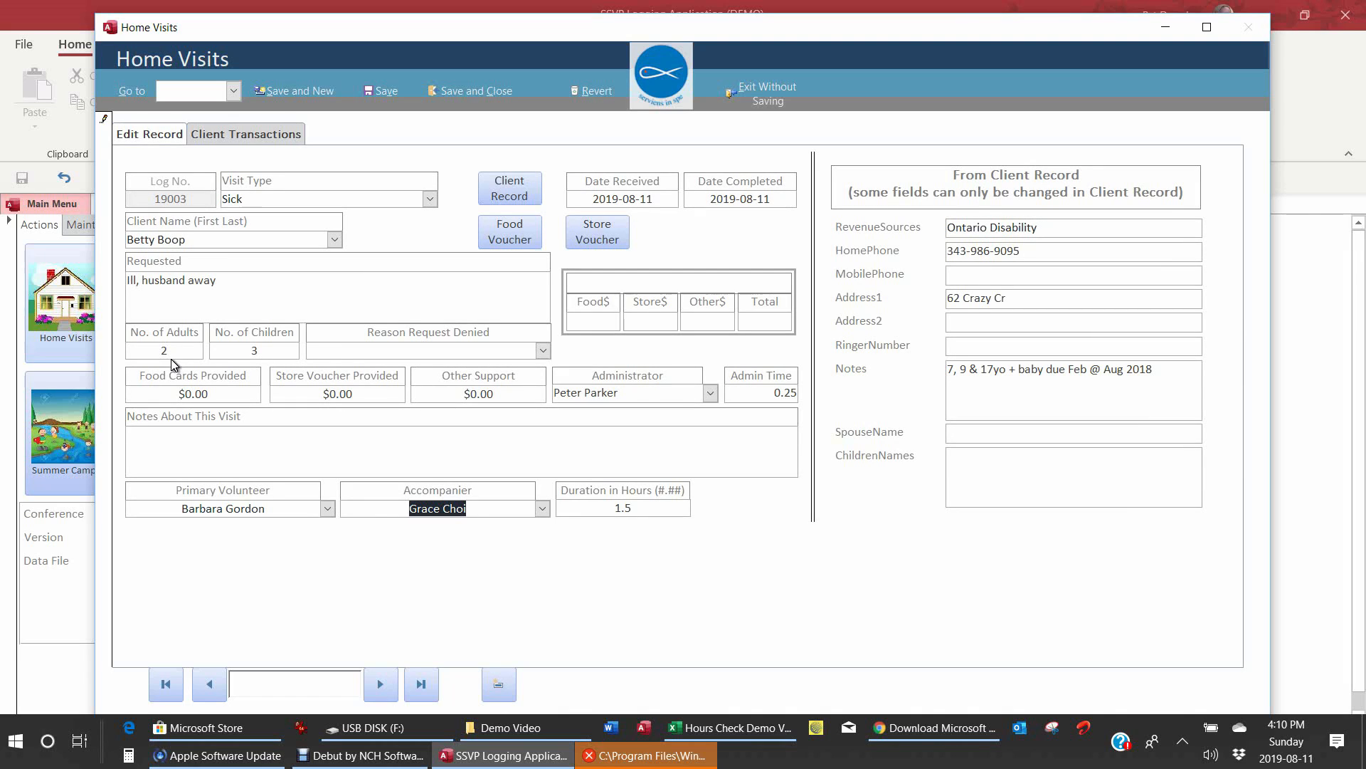
{"action": "key", "text": "Delete"}
{"action": "key", "text": "Tab"}
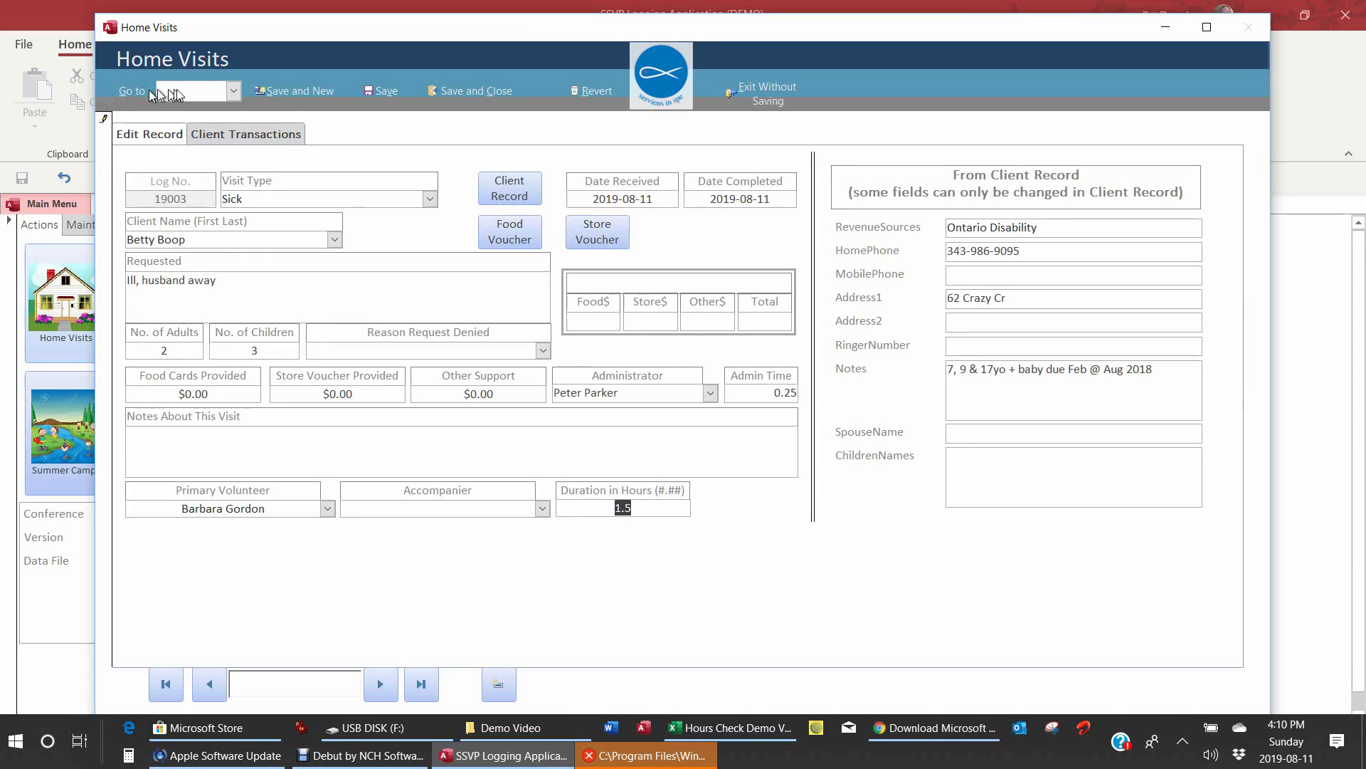
Step: Start new visit 19004 as a Friendly visit completed 2019-08-11
{"action": "left_click", "coordinate": [299, 89]}
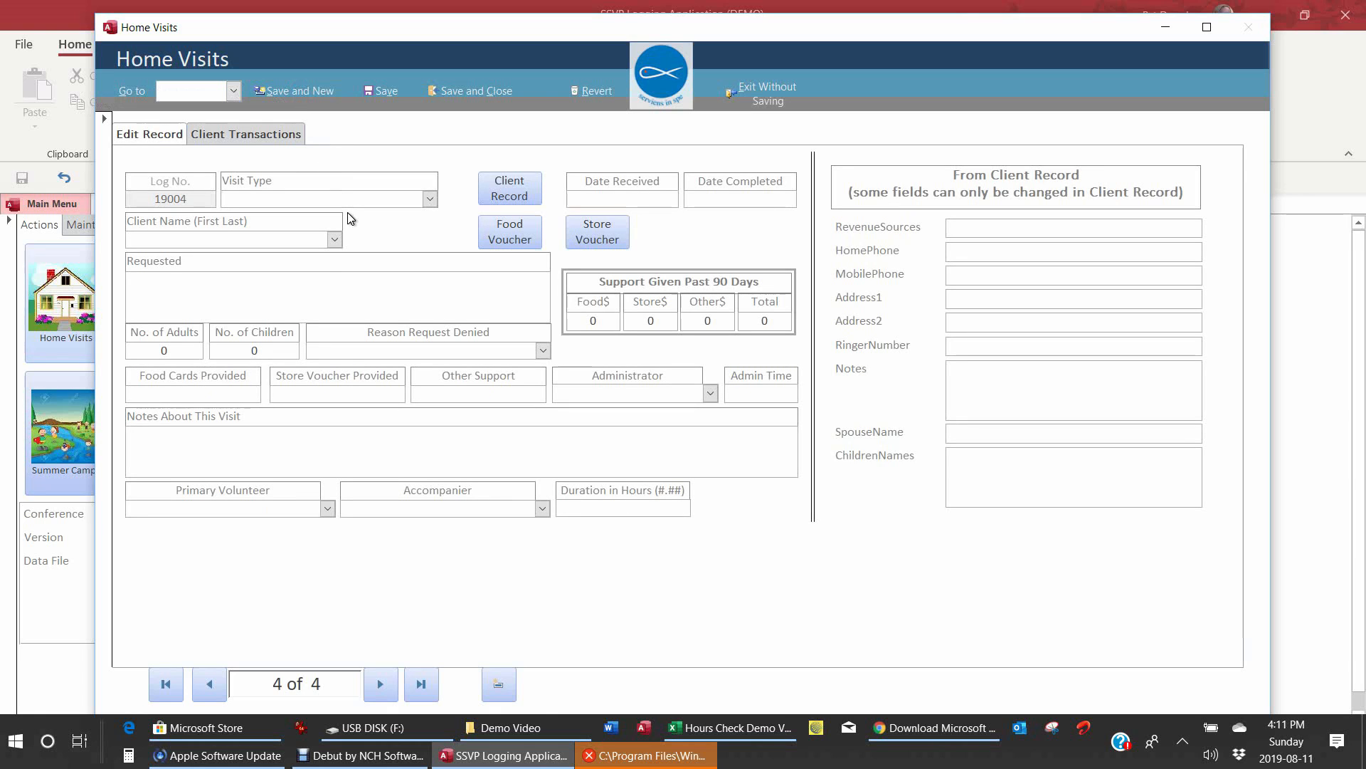
{"action": "type", "text": "friendly"}
{"action": "key", "text": "Tab"}
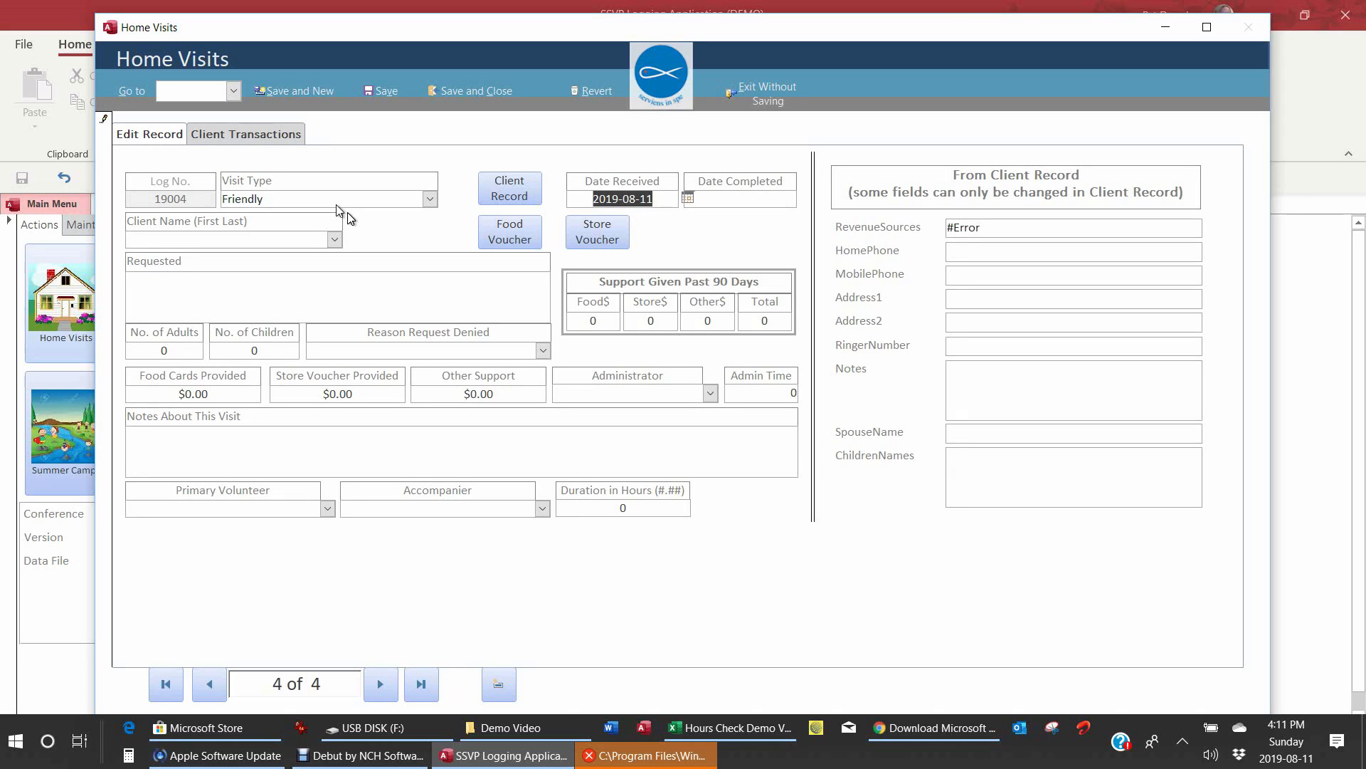
{"action": "key", "text": "Tab"}
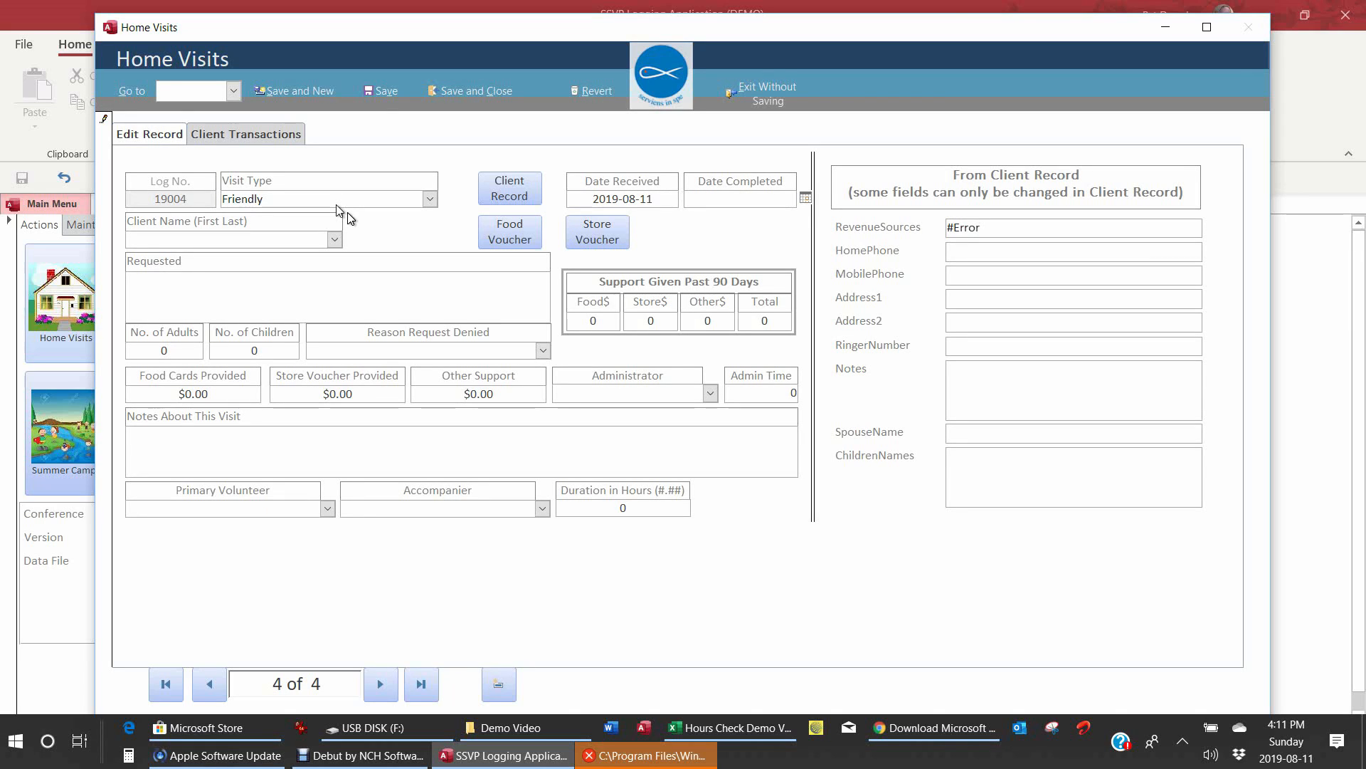
{"action": "type", "text": "20"}
{"action": "type", "text": "19"}
{"action": "type", "text": "-"}
{"action": "type", "text": "08"}
{"action": "type", "text": "-1"}
{"action": "type", "text": "12"}
{"action": "key", "text": "BackSpace"}
{"action": "type", "text": "1"}
{"action": "key", "text": "Tab"}
Step: Choose the client, request 'Just separated, needs a friend', and set 1 adult
{"action": "type", "text": "lo"}
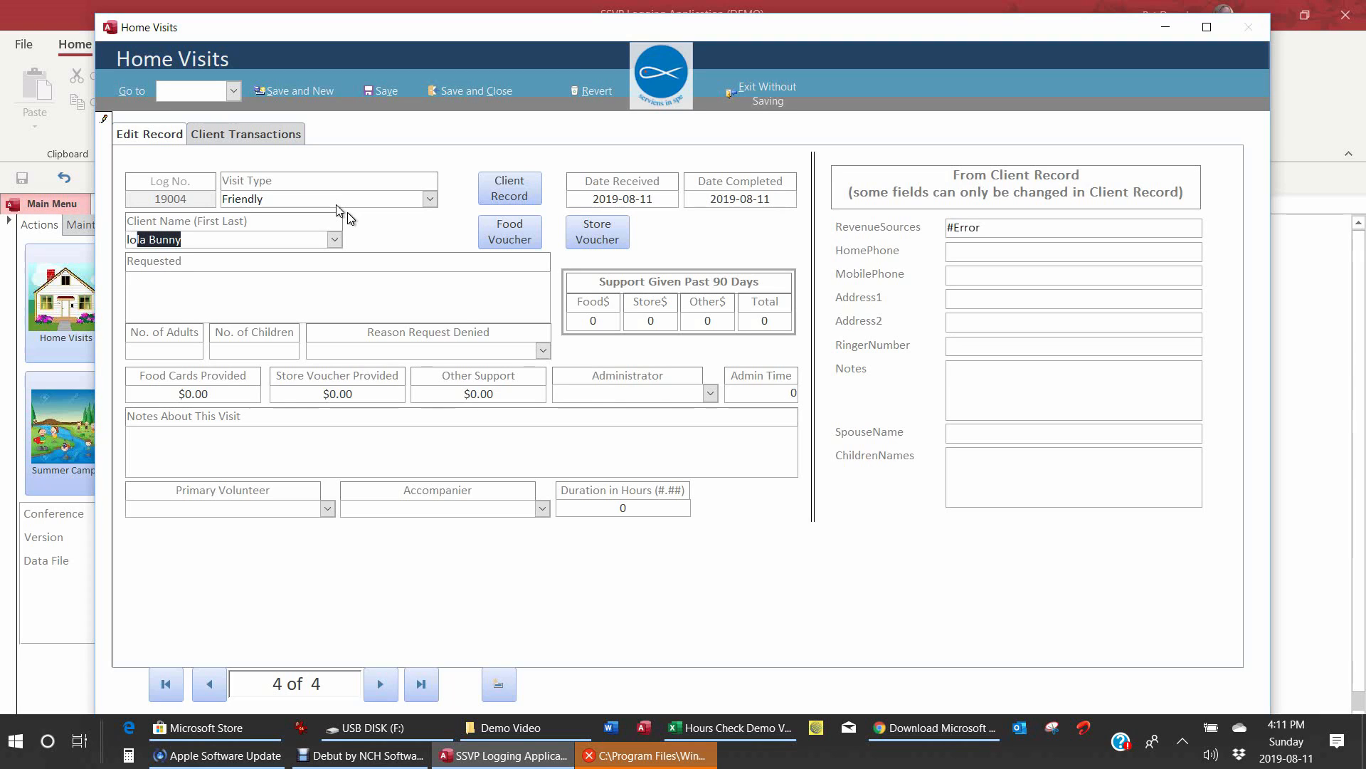
{"action": "key", "text": "Tab"}
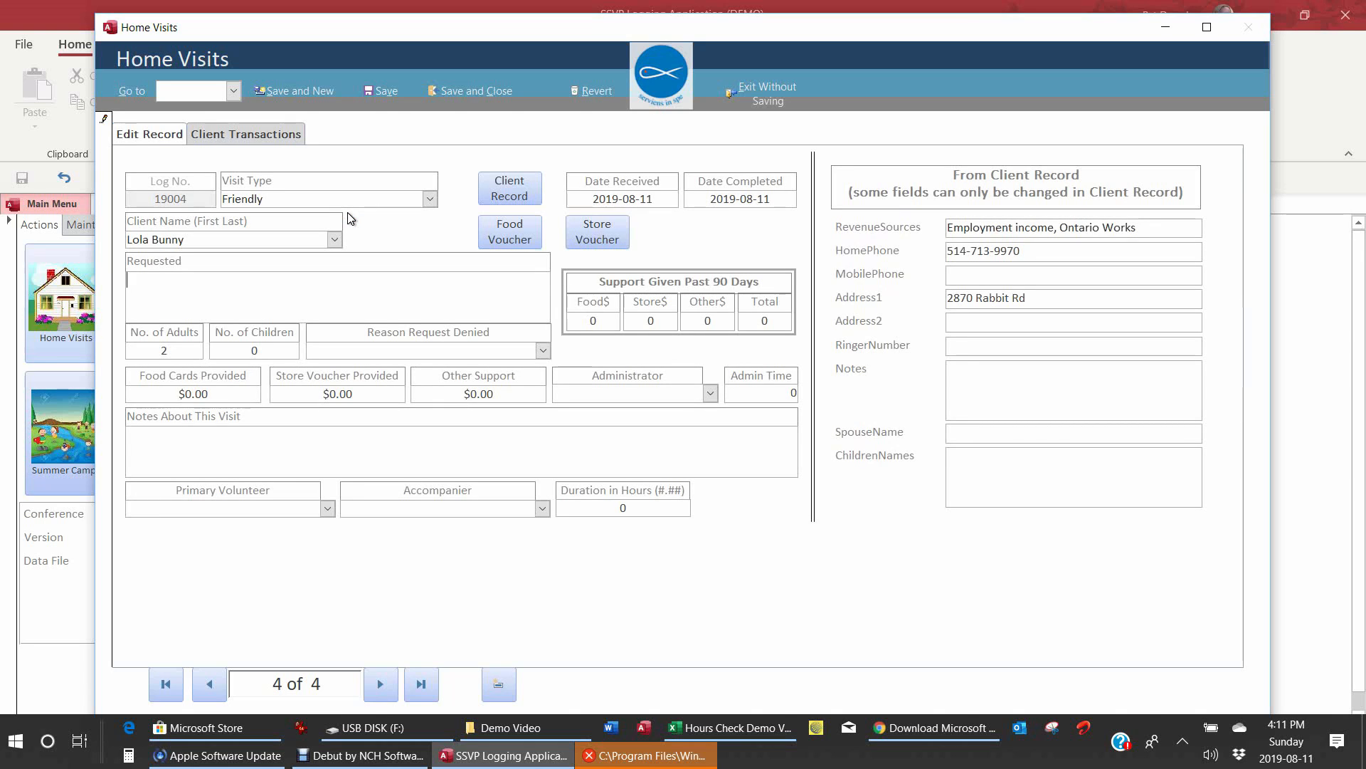
{"action": "type", "text": "Just separated"}
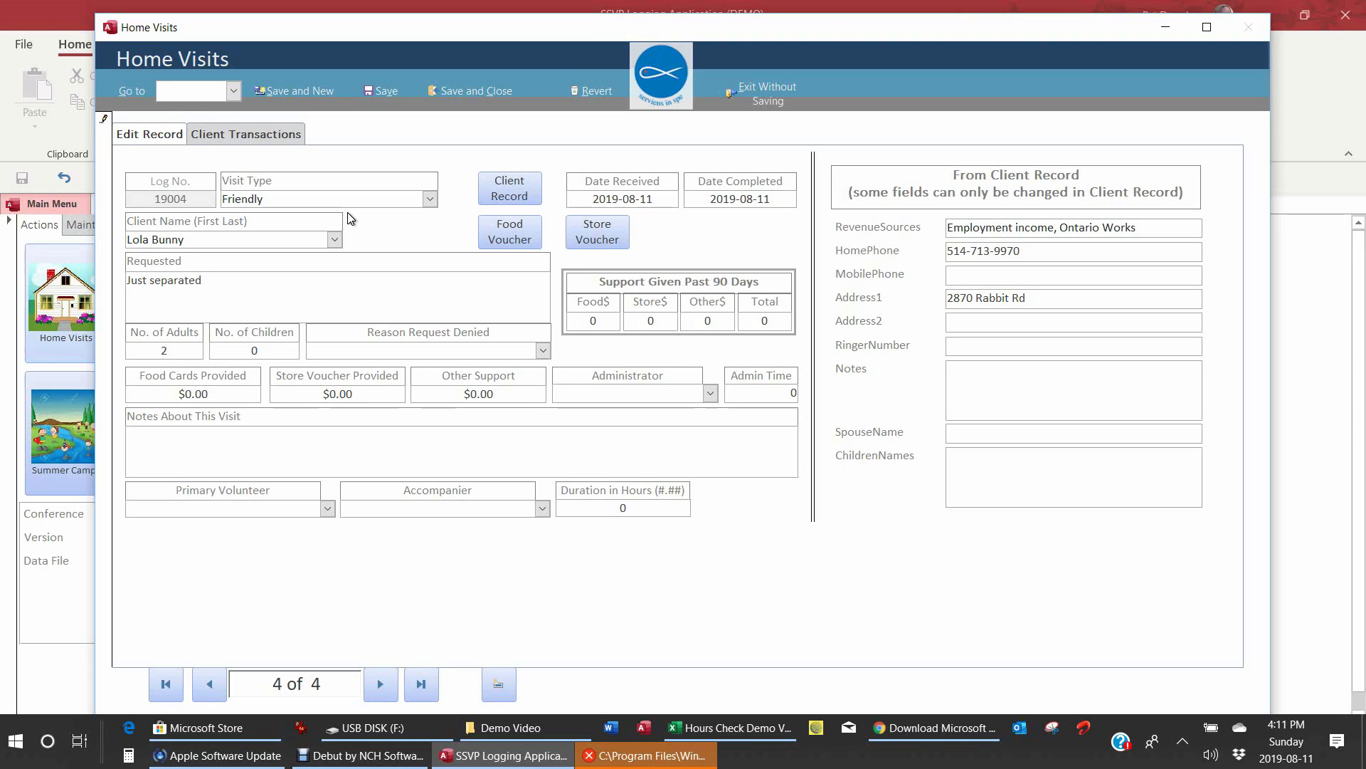
{"action": "type", "text": ", needs a friend"}
{"action": "key", "text": "Tab"}
{"action": "type", "text": "1"}
{"action": "key", "text": "Tab"}
Step: Choose the administrator and set admin time to 0.25
{"action": "key", "text": "Tab"}
{"action": "key", "text": "Tab"}
{"action": "key", "text": "Tab"}
{"action": "key", "text": "Tab"}
{"action": "key", "text": "Tab"}
{"action": "type", "text": "P"}
{"action": "key", "text": "Tab"}
{"action": "type", "text": "0.25"}
{"action": "key", "text": "Tab"}
{"action": "type", "text": "f"}
Step: Choose the primary volunteer, set duration to 1.25 hours, then Save and New, updating the client record
{"action": "left_click", "coordinate": [327, 509]}
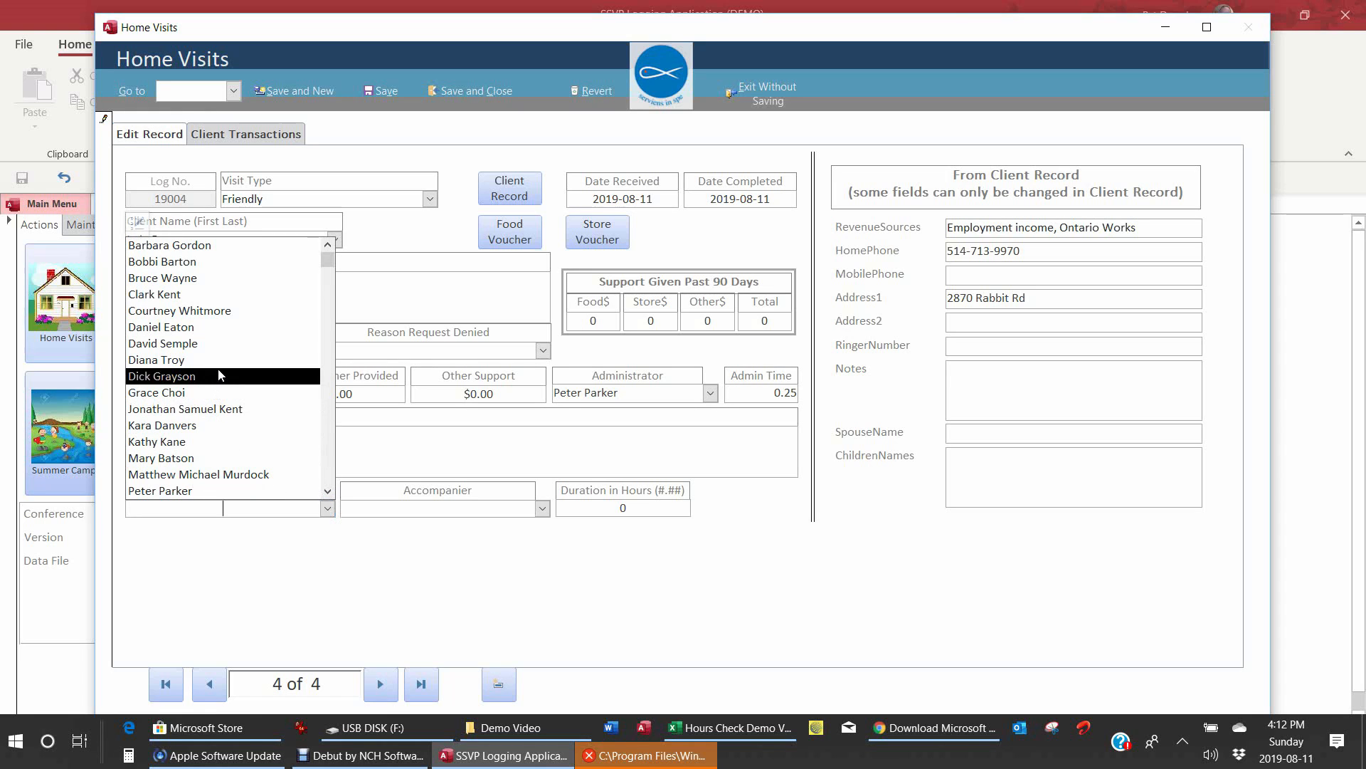
{"action": "left_click", "coordinate": [220, 343]}
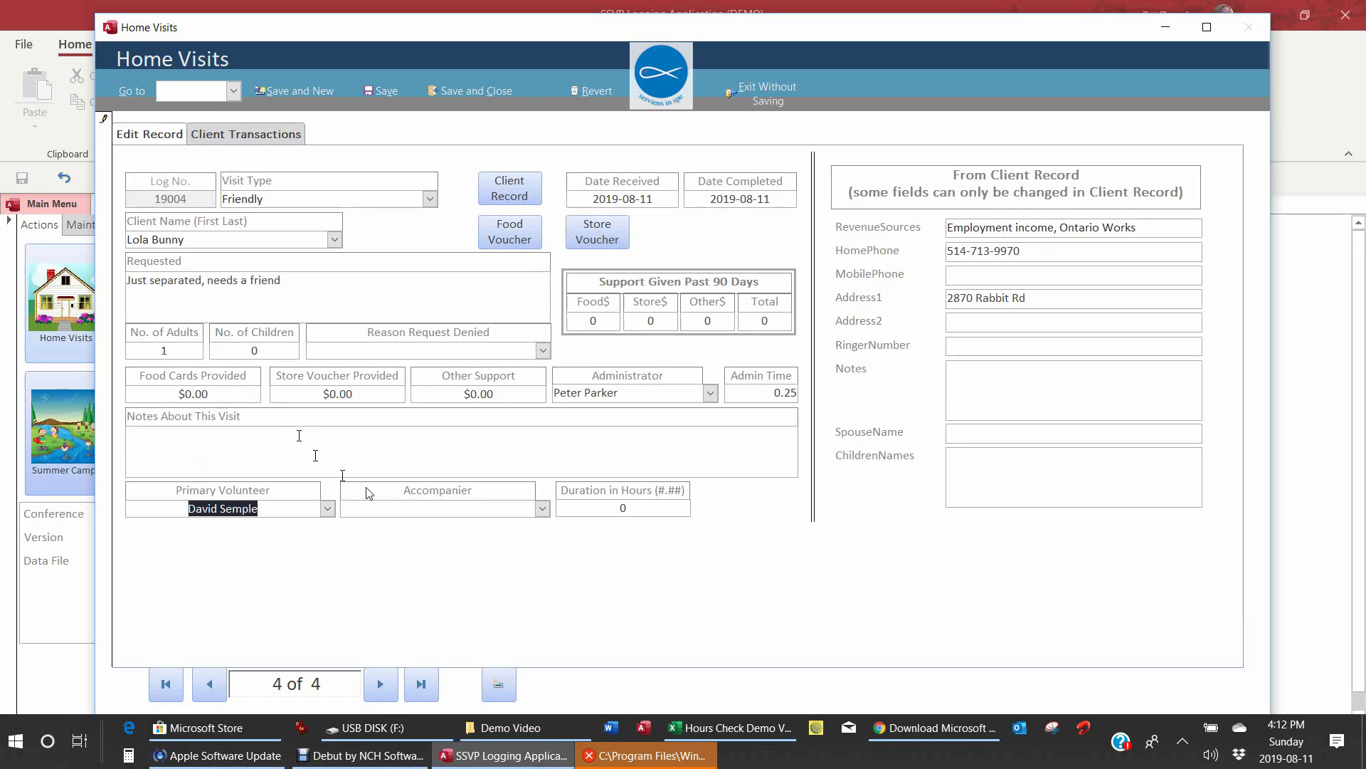
{"action": "left_click", "coordinate": [641, 510]}
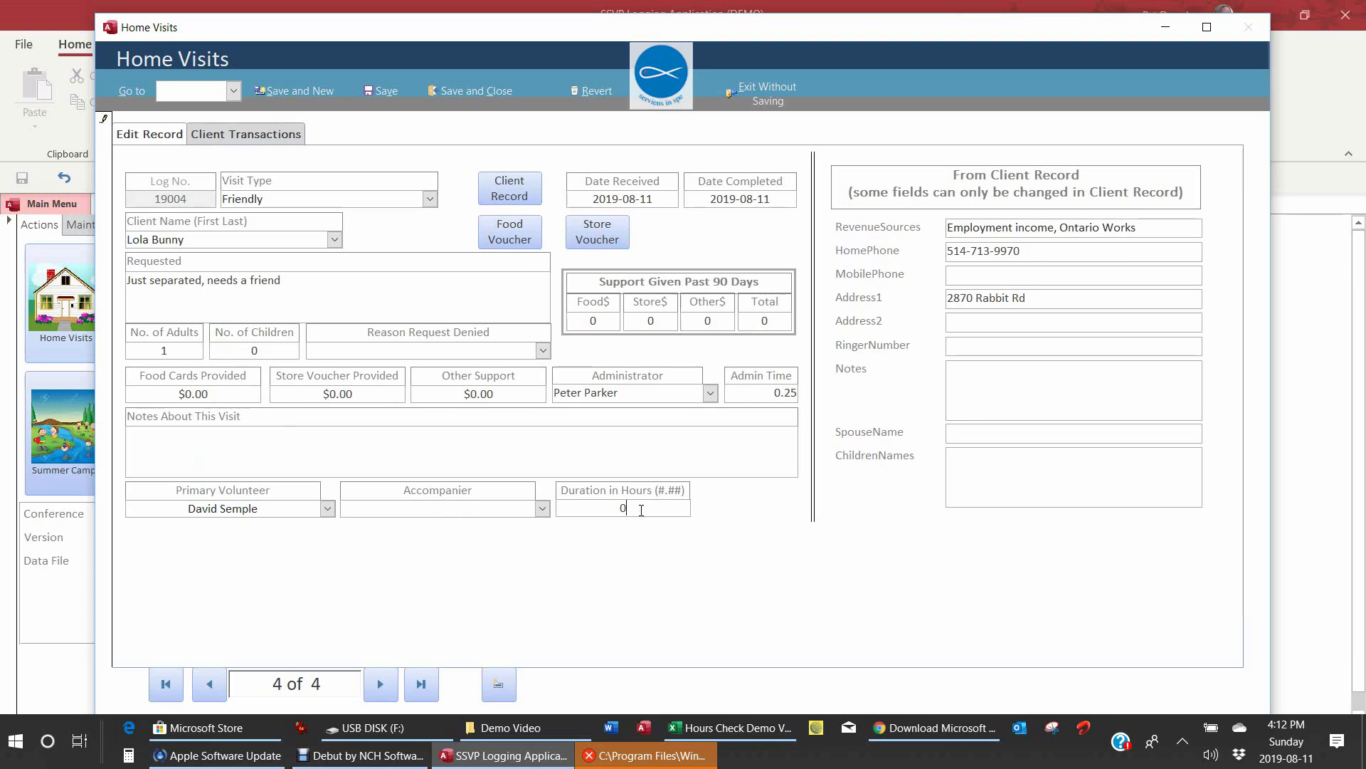
{"action": "key", "text": "BackSpace"}
{"action": "type", "text": "1.25"}
{"action": "key", "text": "Tab"}
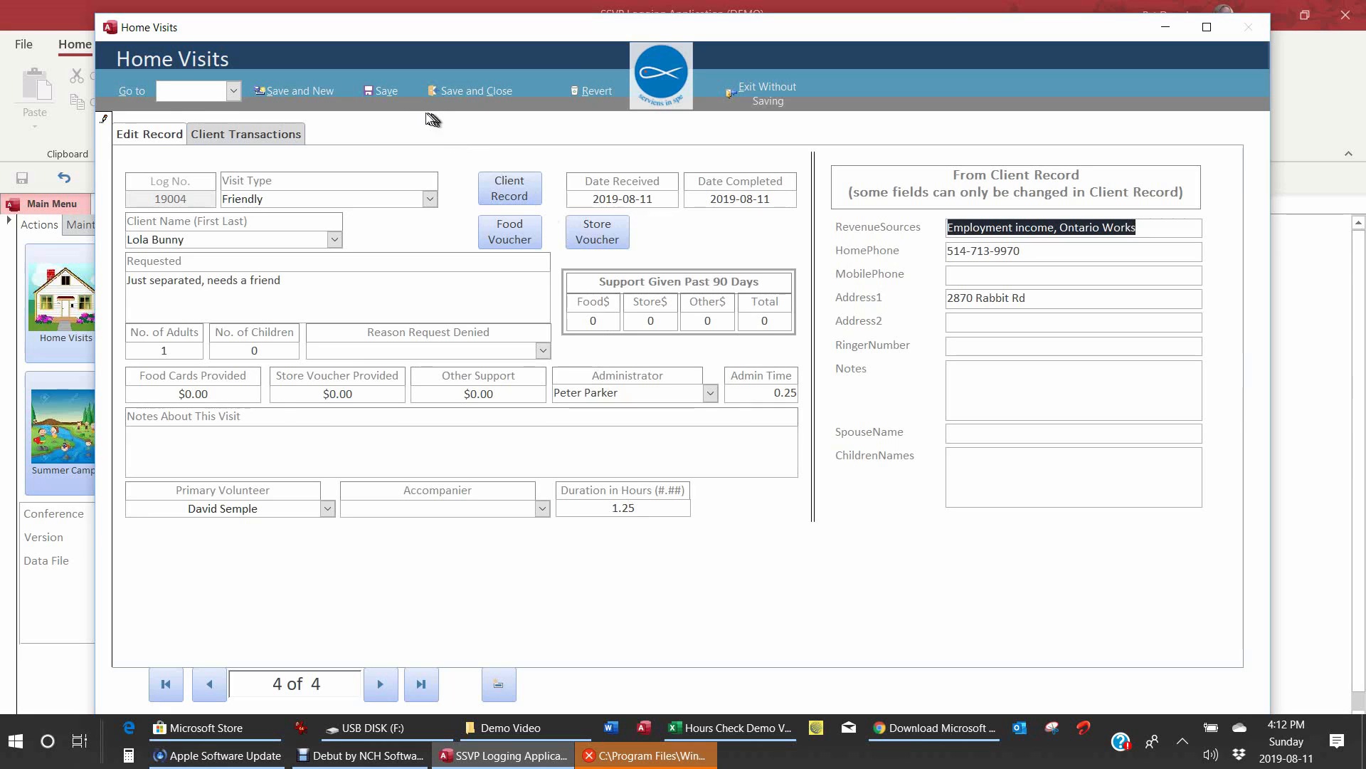
{"action": "left_click", "coordinate": [309, 94]}
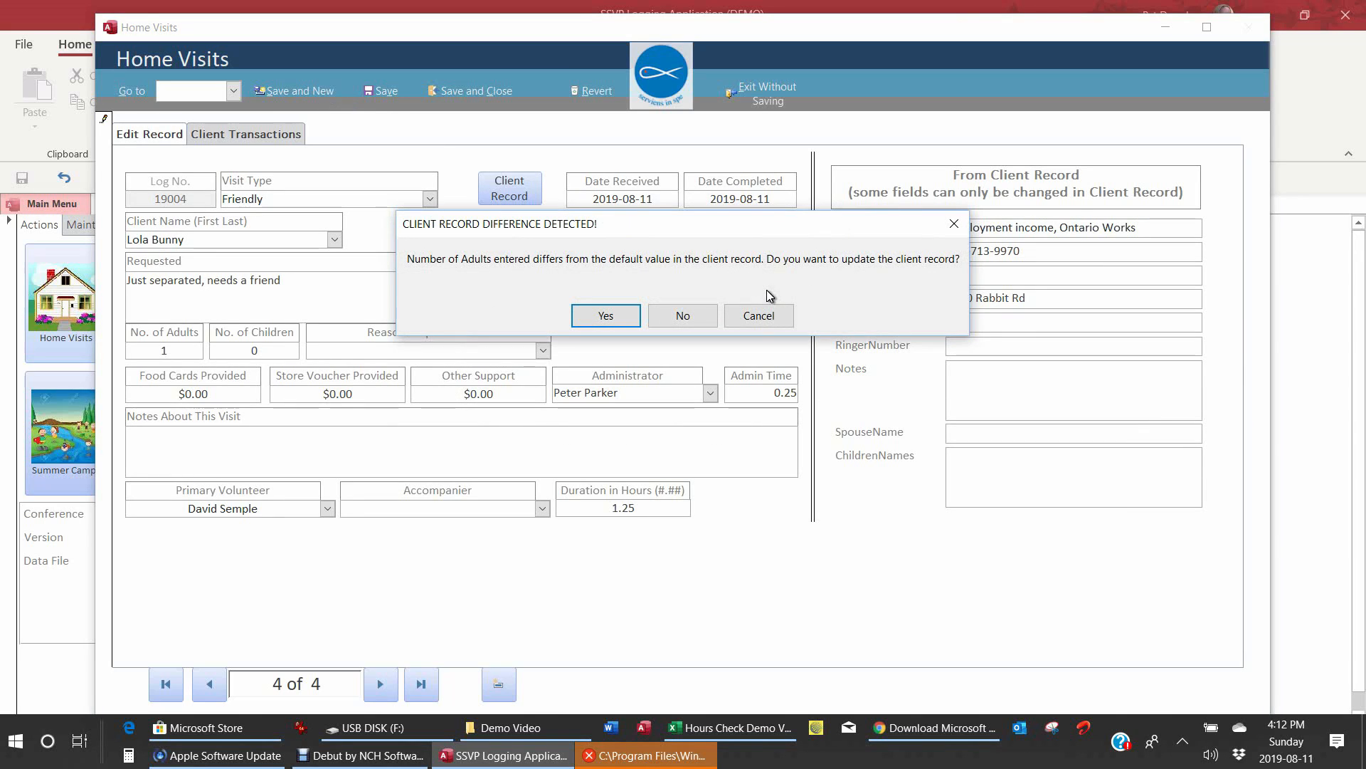
{"action": "left_click", "coordinate": [605, 316]}
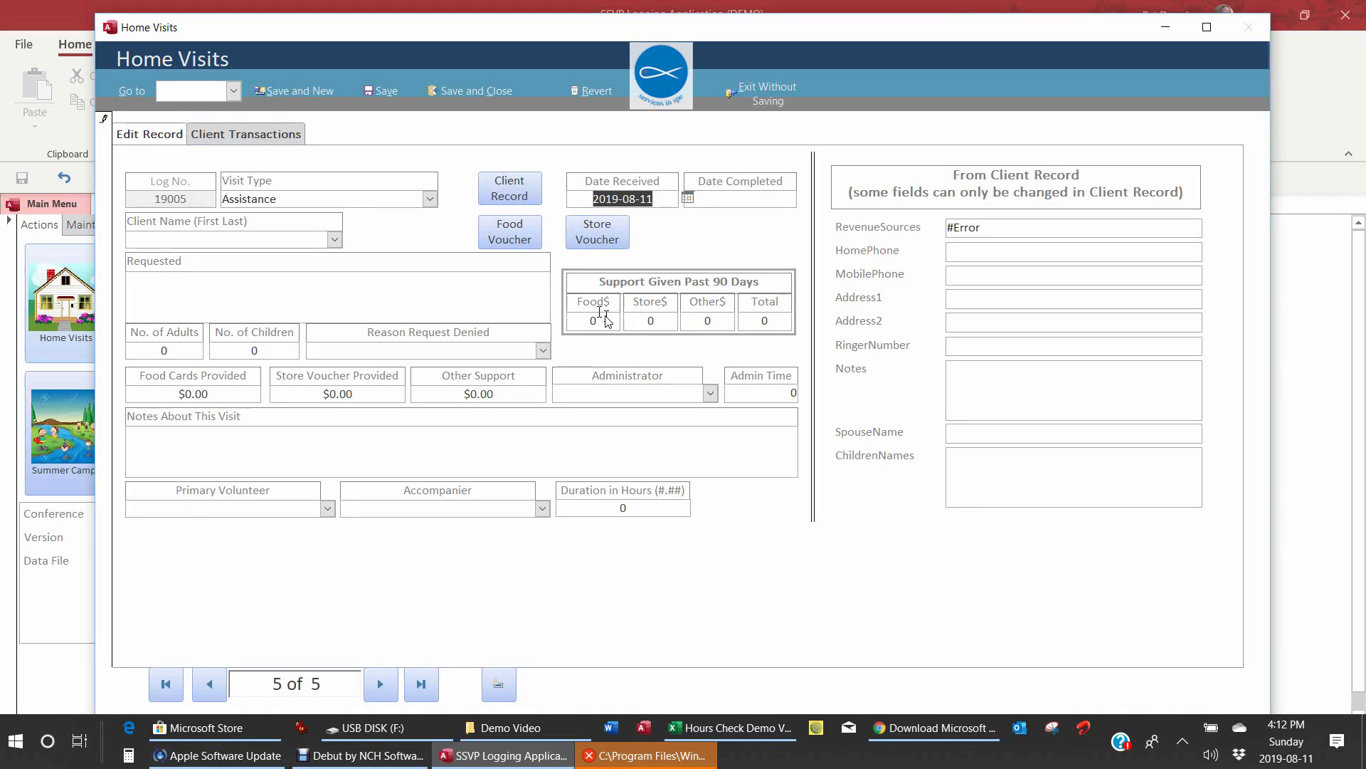
Step: Set completion date 2019-08-11, choose the client, and request 'Needs food, sister visiting W=with 3 kids'
{"action": "key", "text": "Tab"}
{"action": "type", "text": "20"}
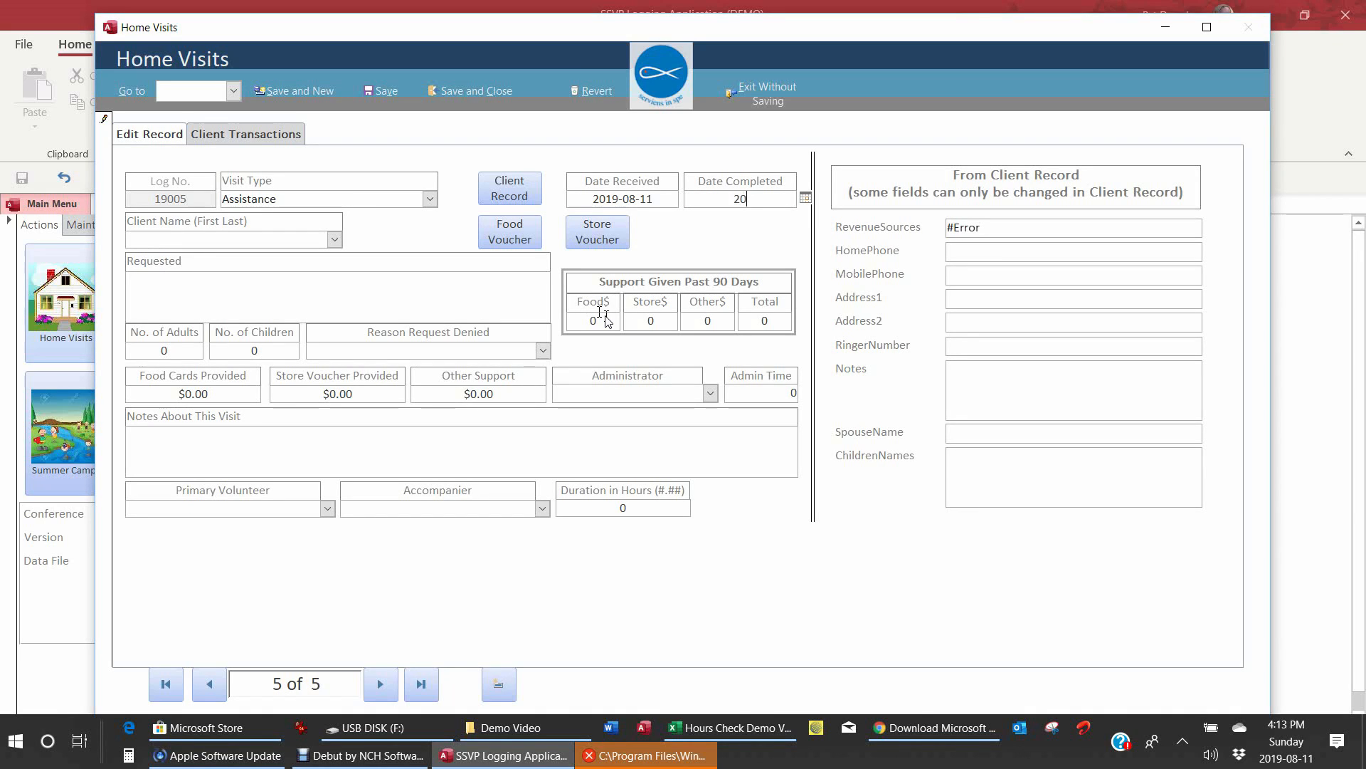
{"action": "type", "text": "19-08-11"}
{"action": "key", "text": "Tab"}
{"action": "type", "text": "arch"}
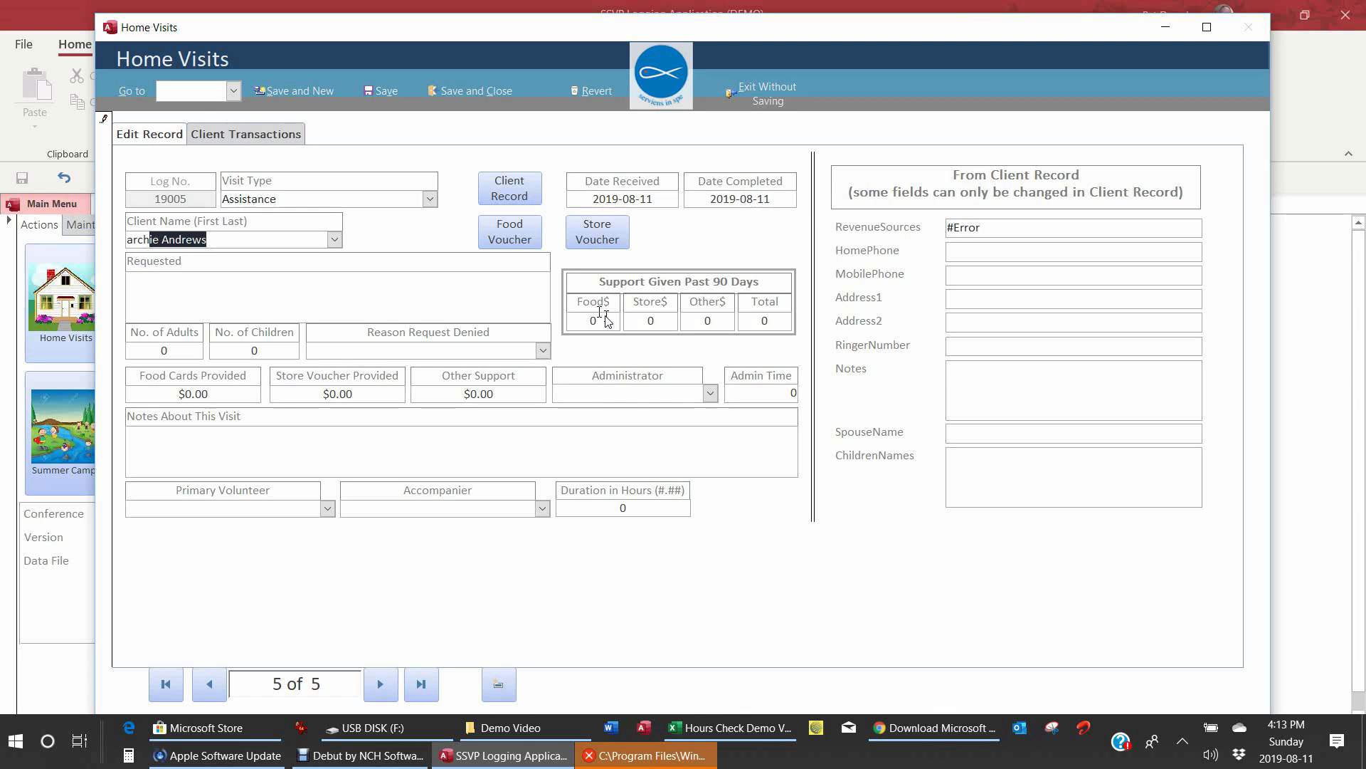
{"action": "key", "text": "Tab"}
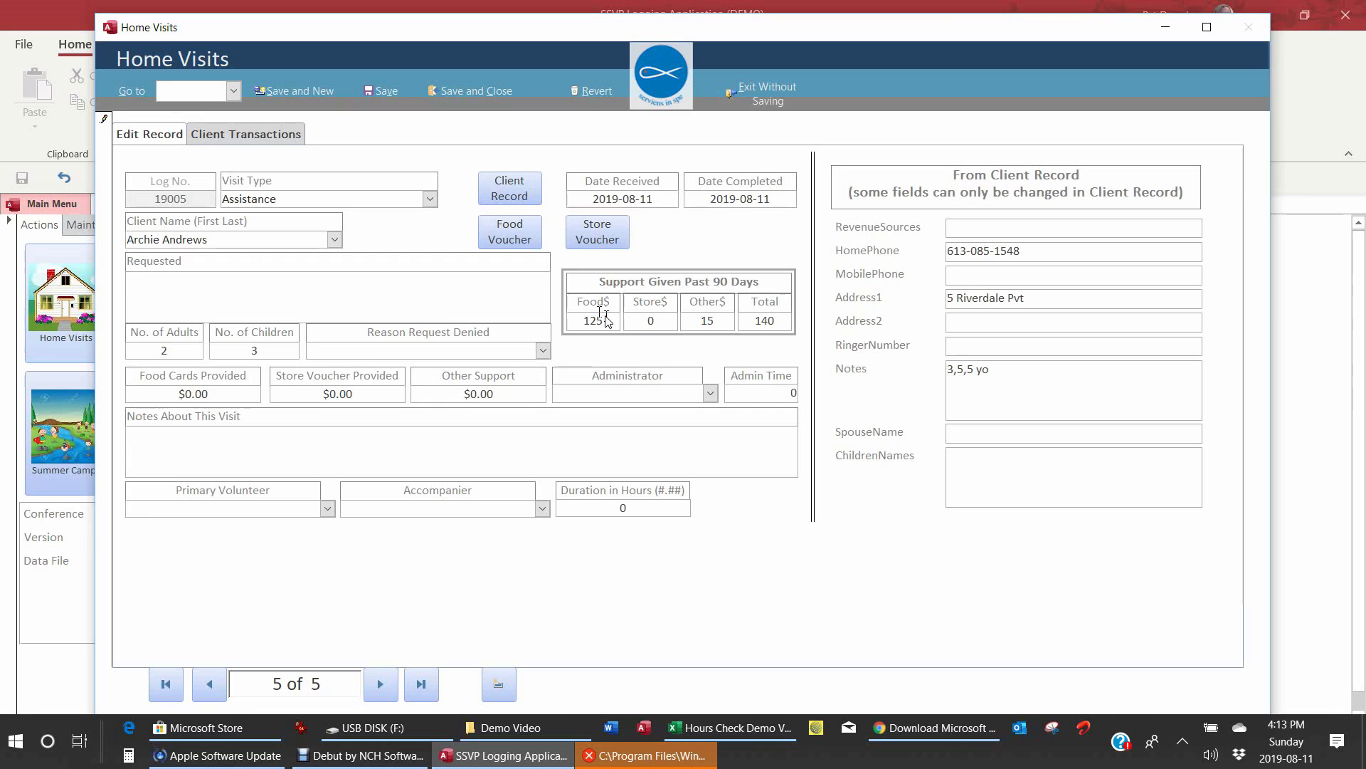
{"action": "type", "text": "Needs foo"}
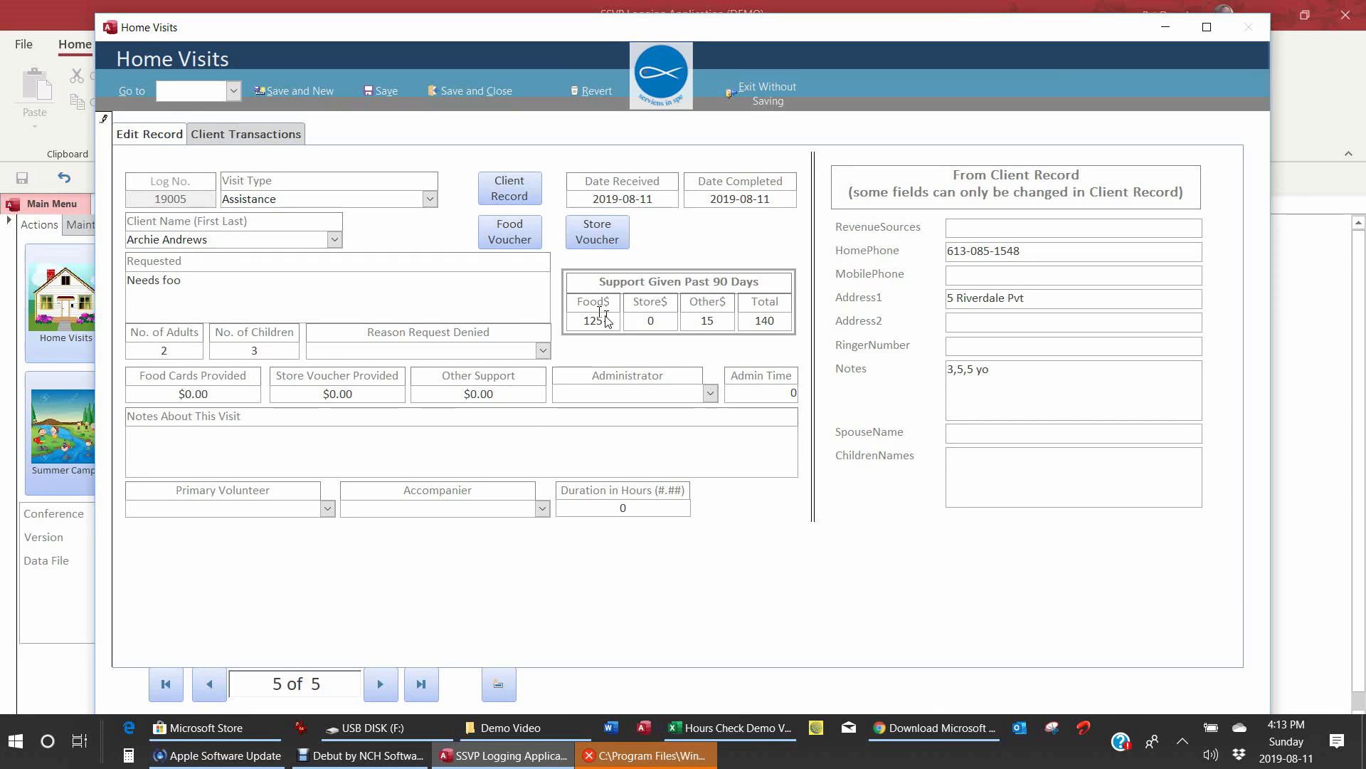
{"action": "type", "text": "d, sister visiting"}
{"action": "key", "text": "Tab"}
{"action": "left_click", "coordinate": [312, 284]}
{"action": "type", "text": "WITH 3 KIS"}
{"action": "key", "text": "BackSpace"}
{"action": "key", "text": "BackSpace"}
{"action": "key", "text": "BackSpace"}
{"action": "key", "text": "BackSpace"}
{"action": "key", "text": "BackSpace"}
{"action": "key", "text": "BackSpace"}
{"action": "key", "text": "BackSpace"}
{"action": "type", "text": "=with 3 kids"}
{"action": "key", "text": "Tab"}
Step: Set 3 adults, 6 children and $100.00 in food cards
{"action": "type", "text": "3"}
{"action": "key", "text": "Tab"}
{"action": "type", "text": "6"}
{"action": "key", "text": "Tab"}
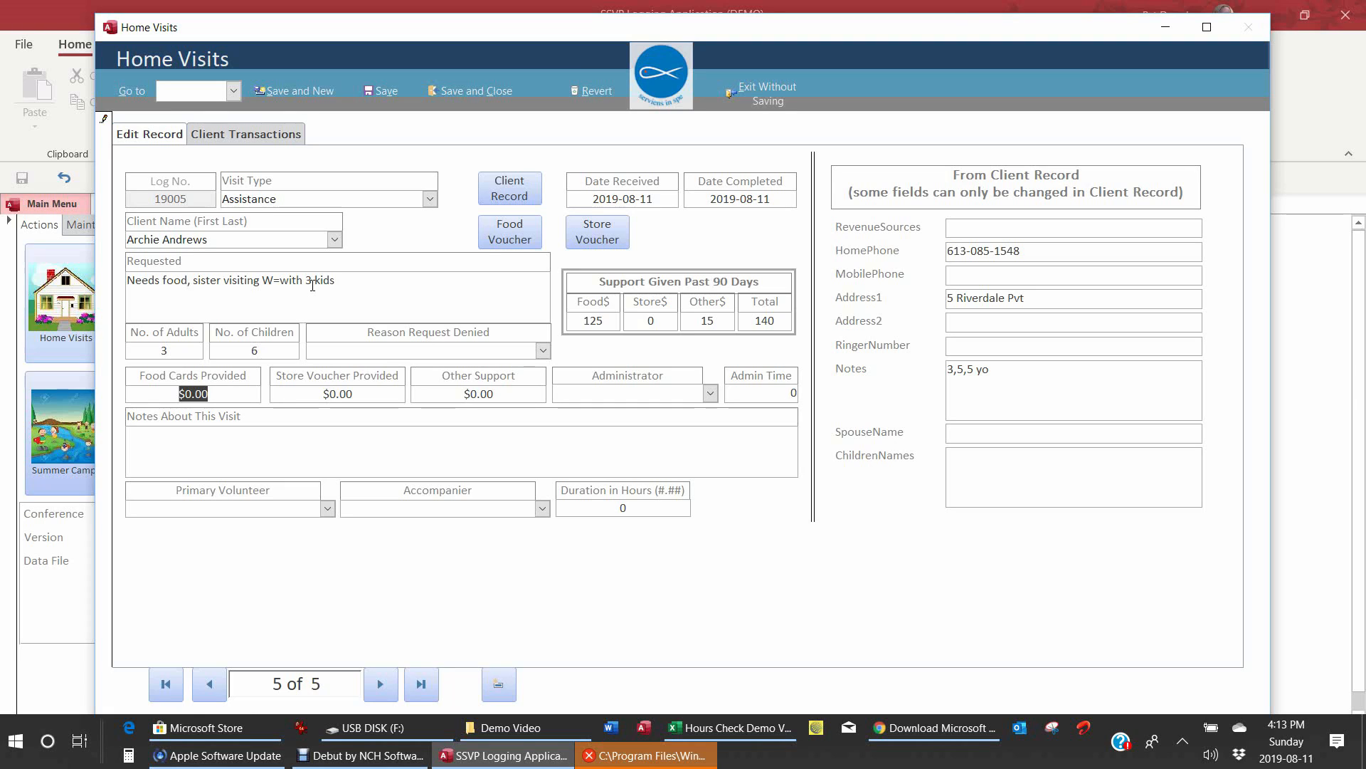
{"action": "type", "text": "100"}
{"action": "key", "text": "Tab"}
Step: Choose the administrator and set admin time to 0.5
{"action": "key", "text": "Tab"}
{"action": "key", "text": "Tab"}
{"action": "type", "text": "p"}
{"action": "key", "text": "Tab"}
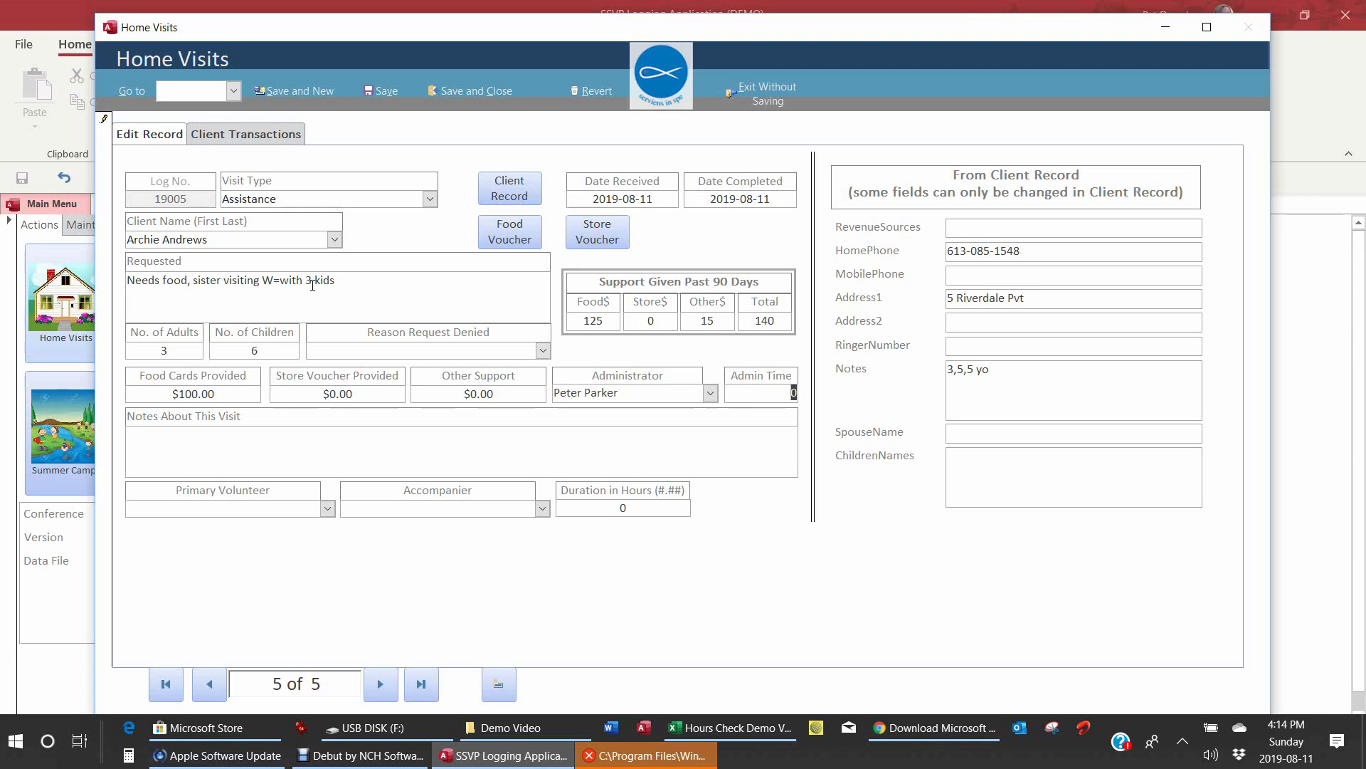
{"action": "type", "text": ".5"}
{"action": "key", "text": "Tab"}
Step: Choose the primary volunteer and accompanier and set duration to 0.5 hours
{"action": "left_click", "coordinate": [316, 508]}
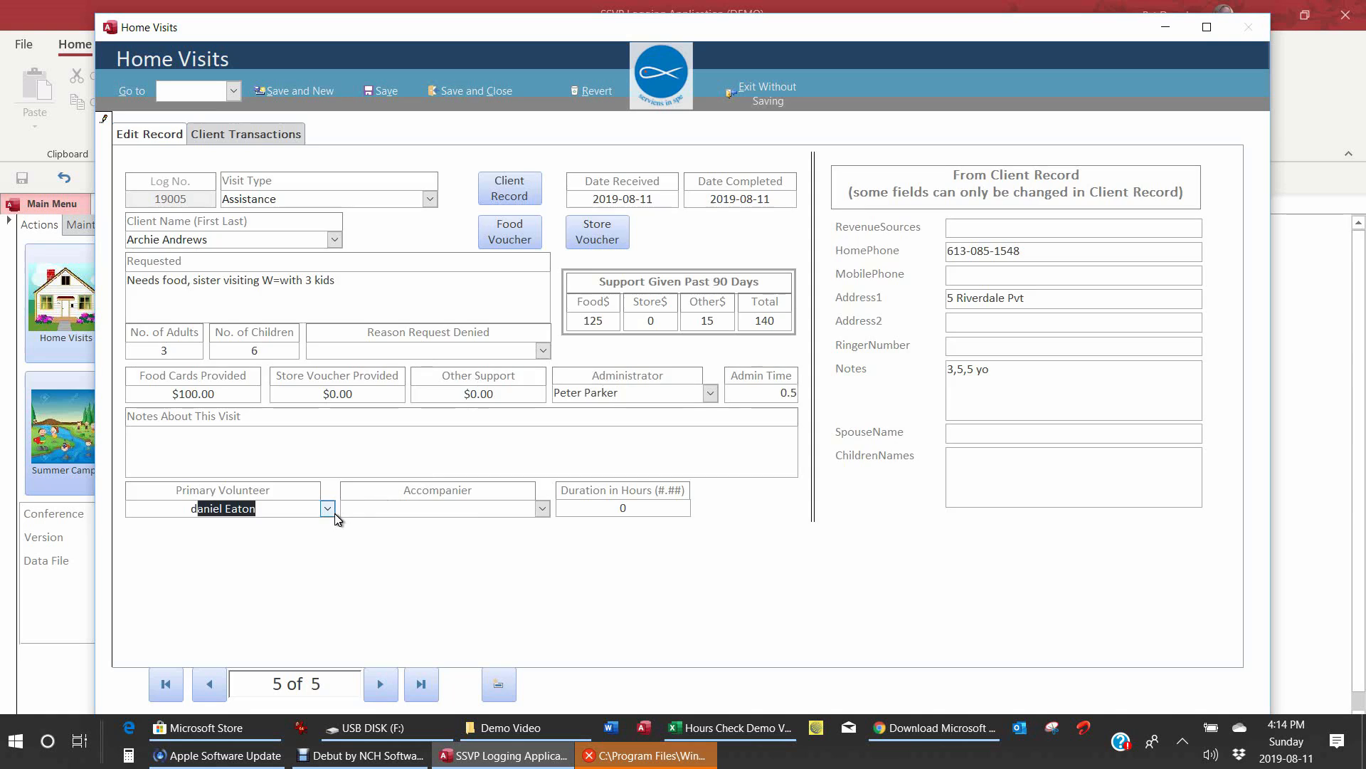
{"action": "key", "text": "Tab"}
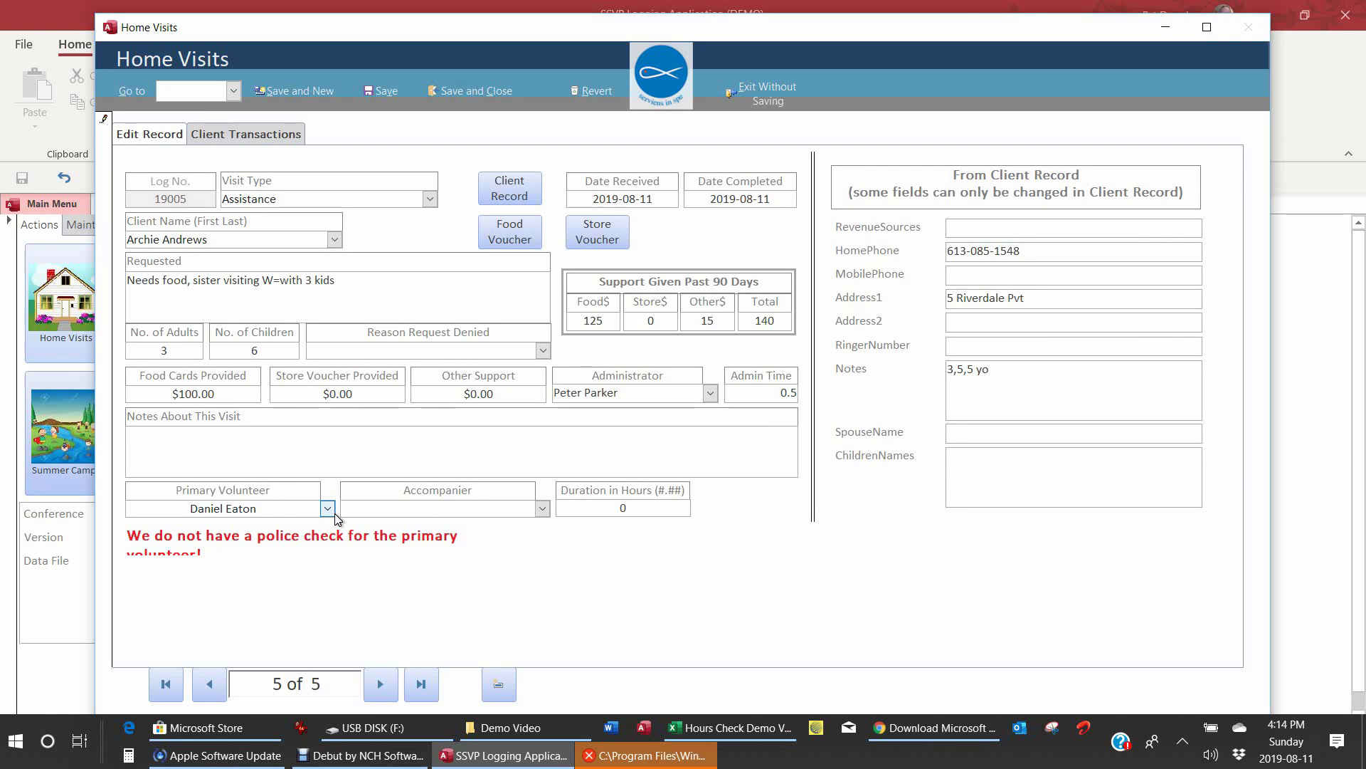
{"action": "type", "text": "s"}
{"action": "key", "text": "Tab"}
{"action": "type", "text": ".5"}
{"action": "key", "text": "Tab"}
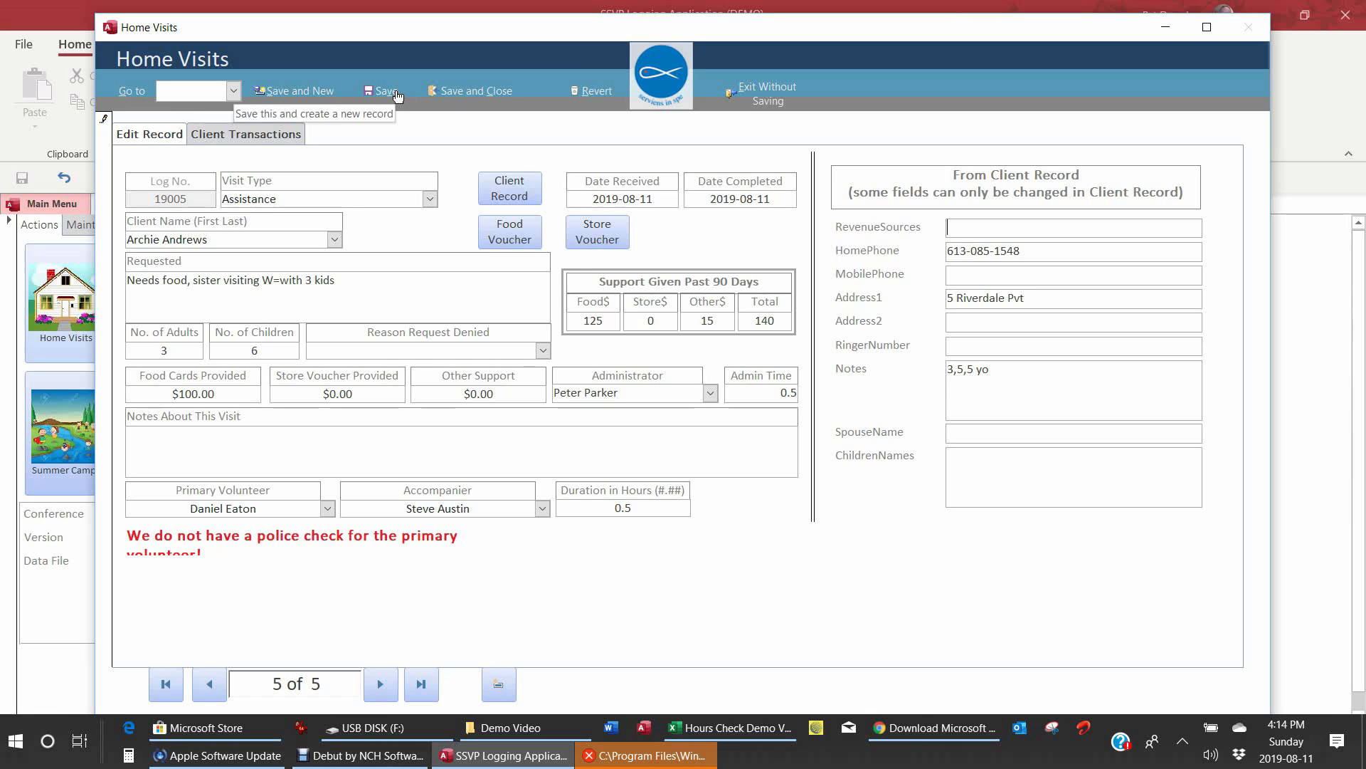
Step: Save visit 19005 with Save and New, answering the adults prompt and choosing No for children
{"action": "left_click", "coordinate": [304, 95]}
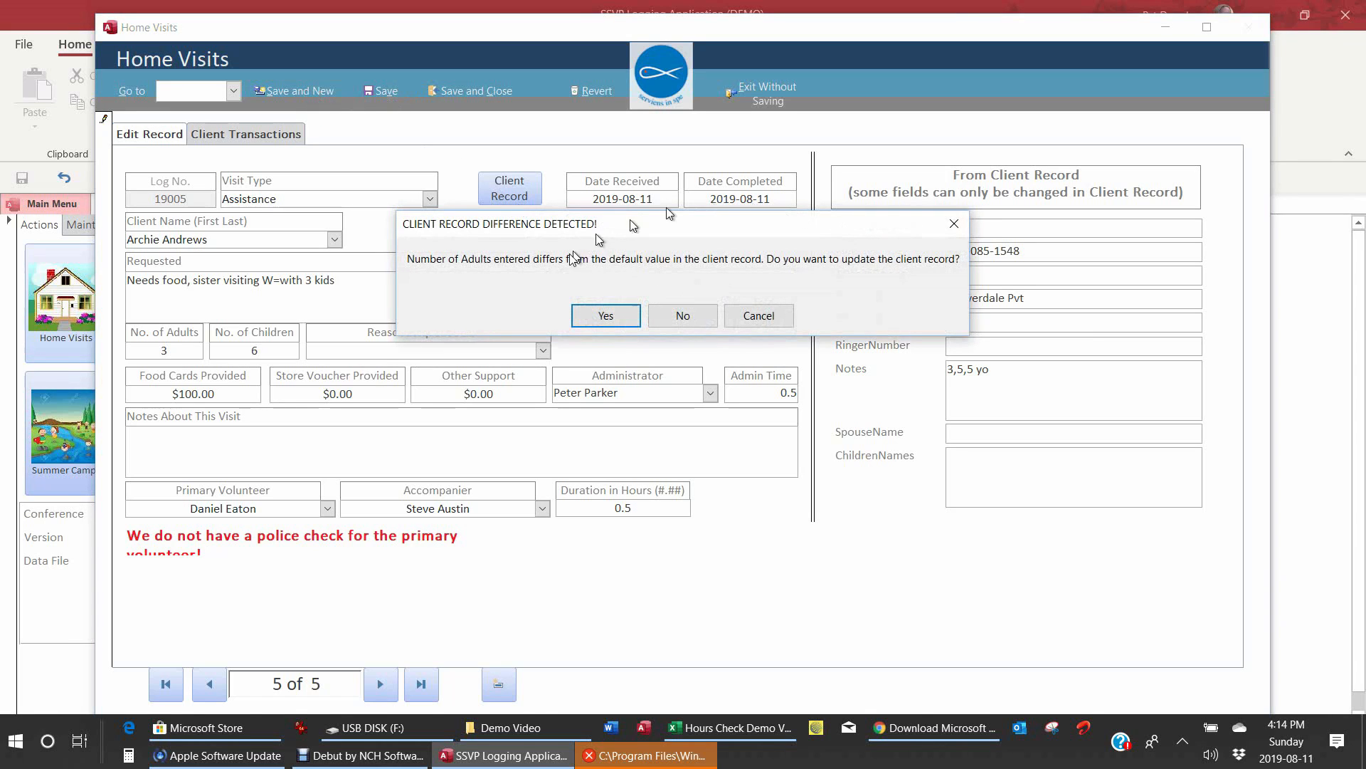
{"action": "left_click", "coordinate": [683, 314]}
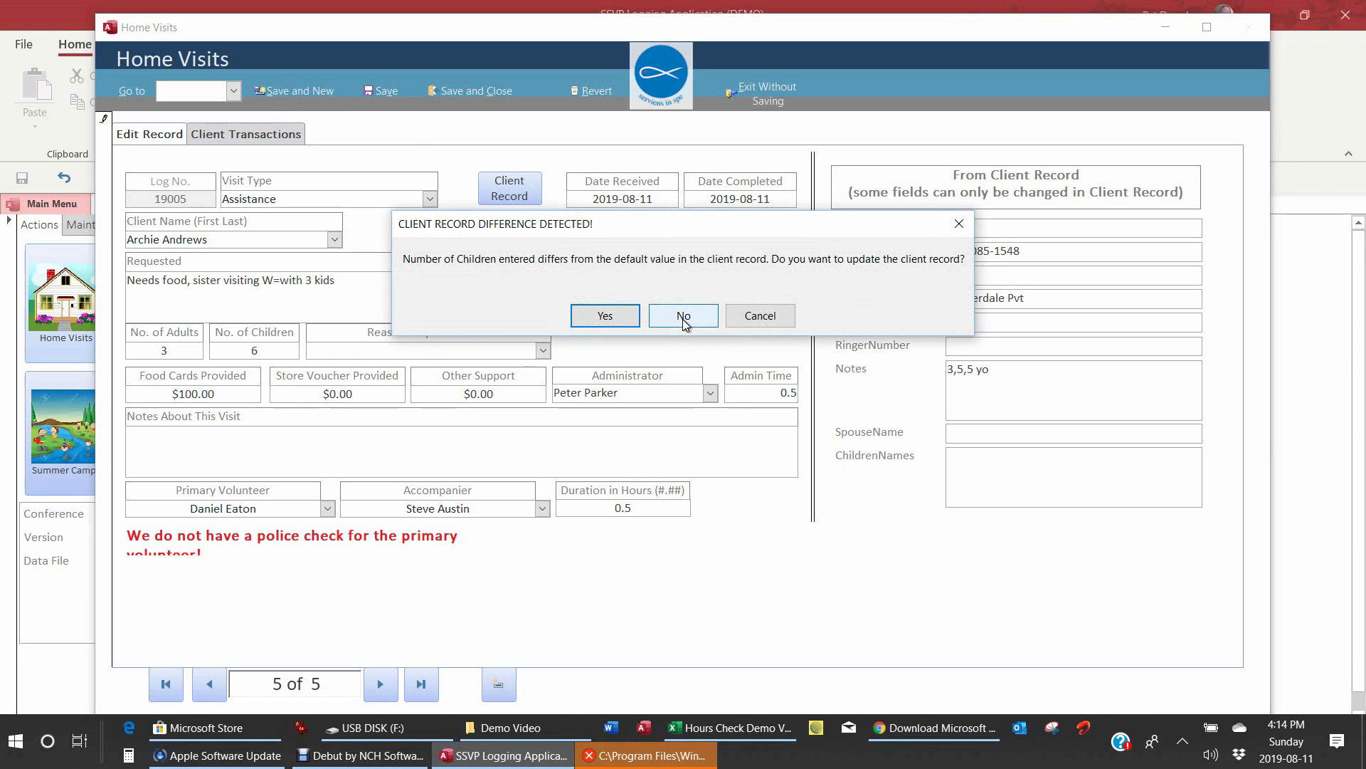
{"action": "left_click", "coordinate": [686, 322]}
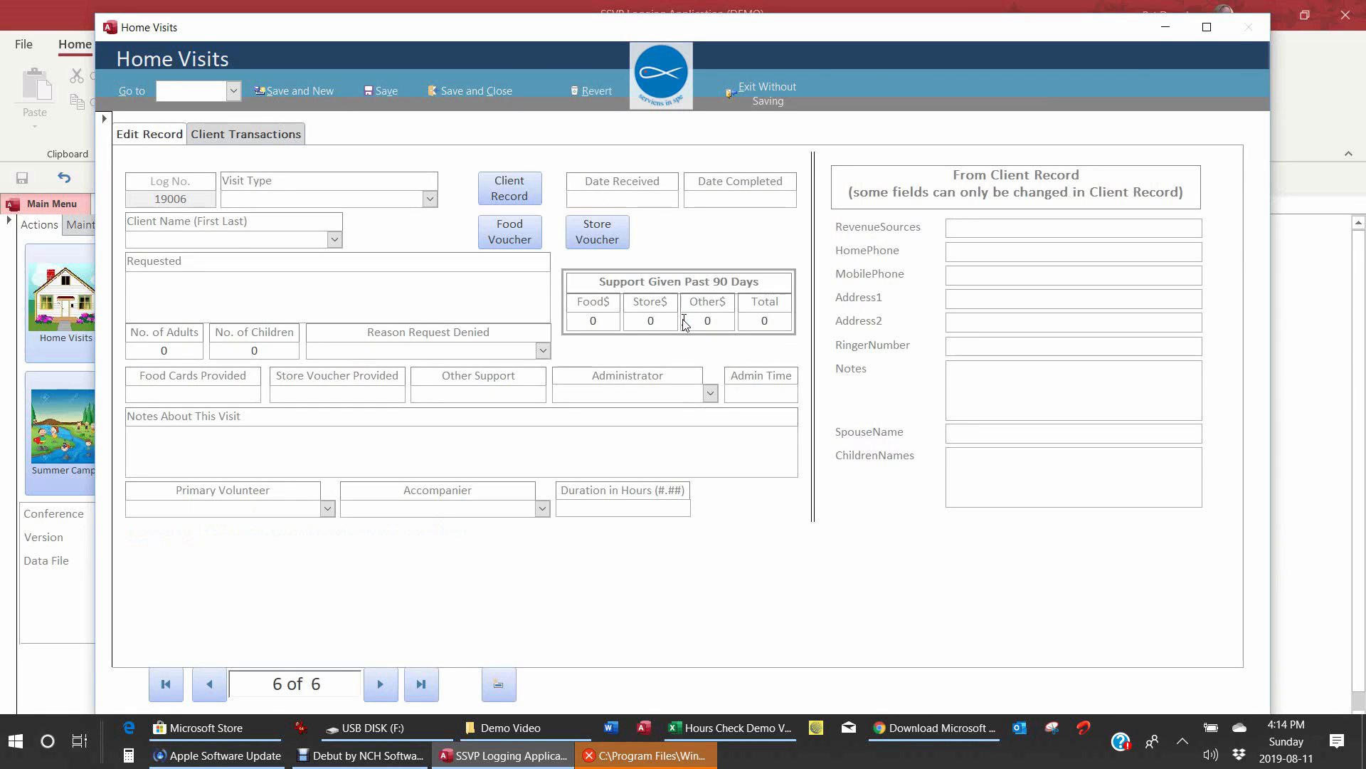
Step: Set visit type Sick and completion date 2019-08-11, and choose the client
{"action": "left_click", "coordinate": [342, 199]}
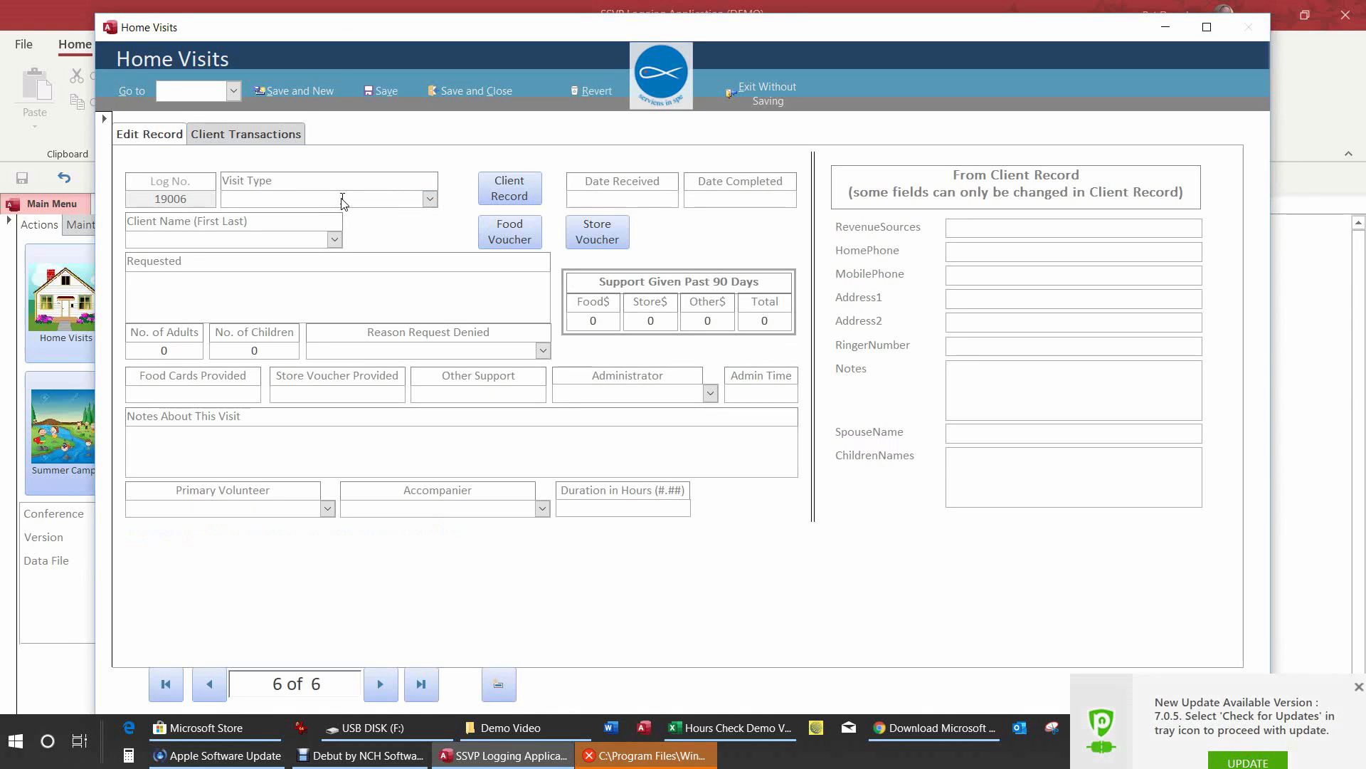
{"action": "type", "text": "Sick"}
{"action": "key", "text": "Tab"}
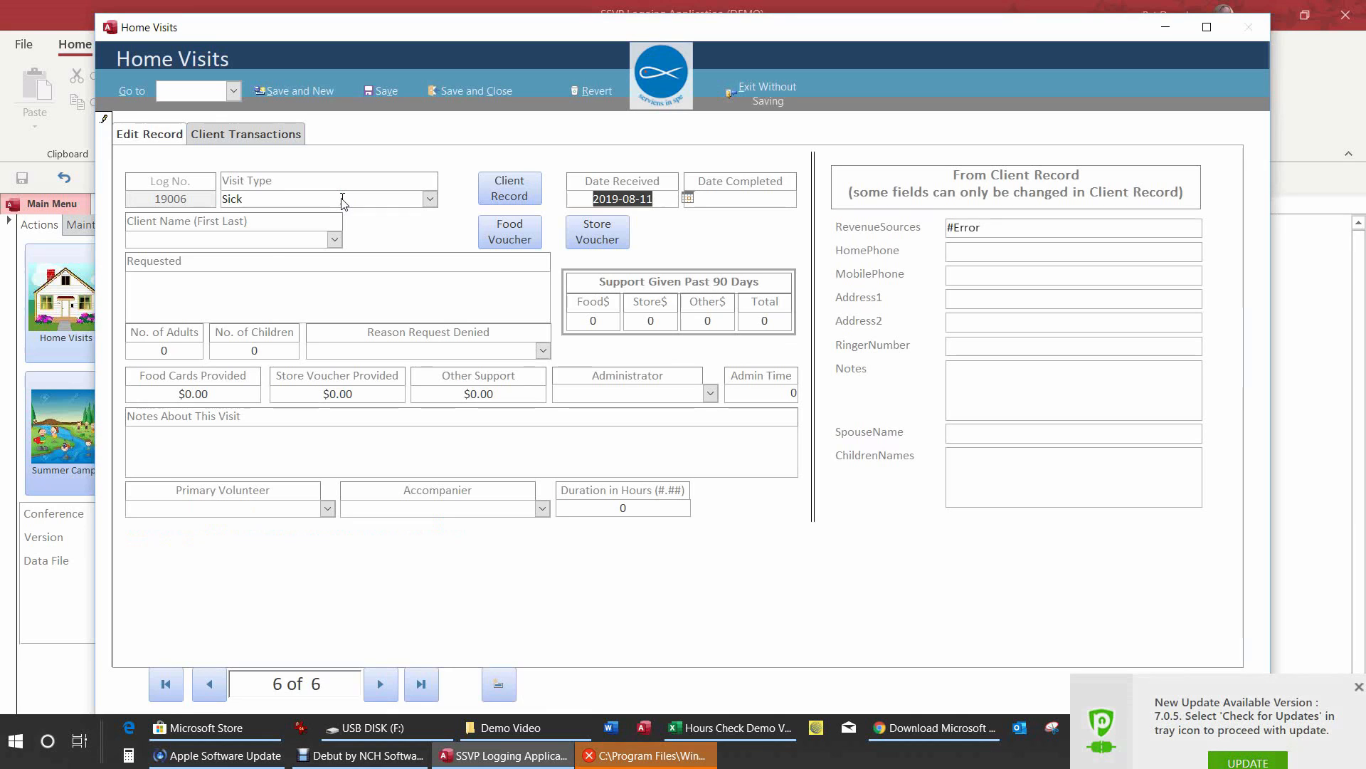
{"action": "key", "text": "Tab"}
{"action": "type", "text": "2019"}
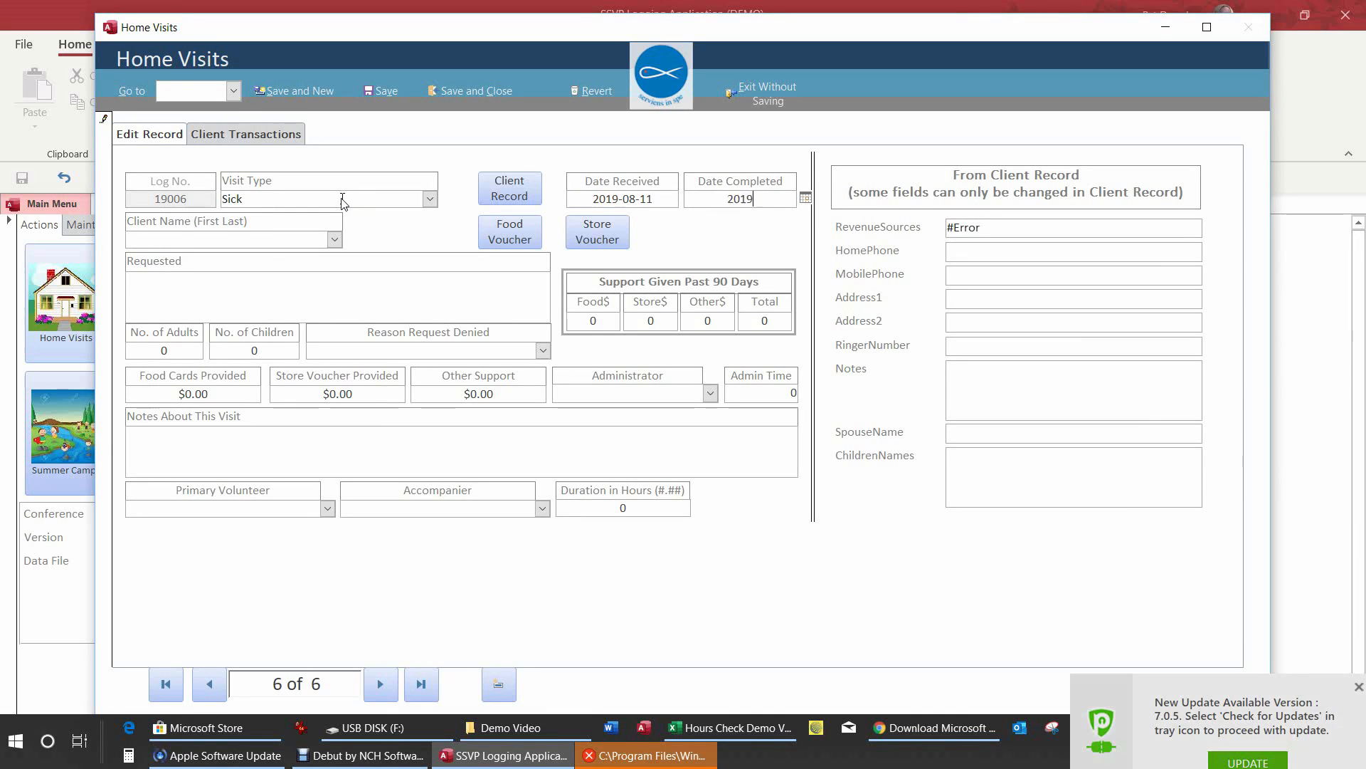
{"action": "type", "text": "-08-11"}
{"action": "key", "text": "Tab"}
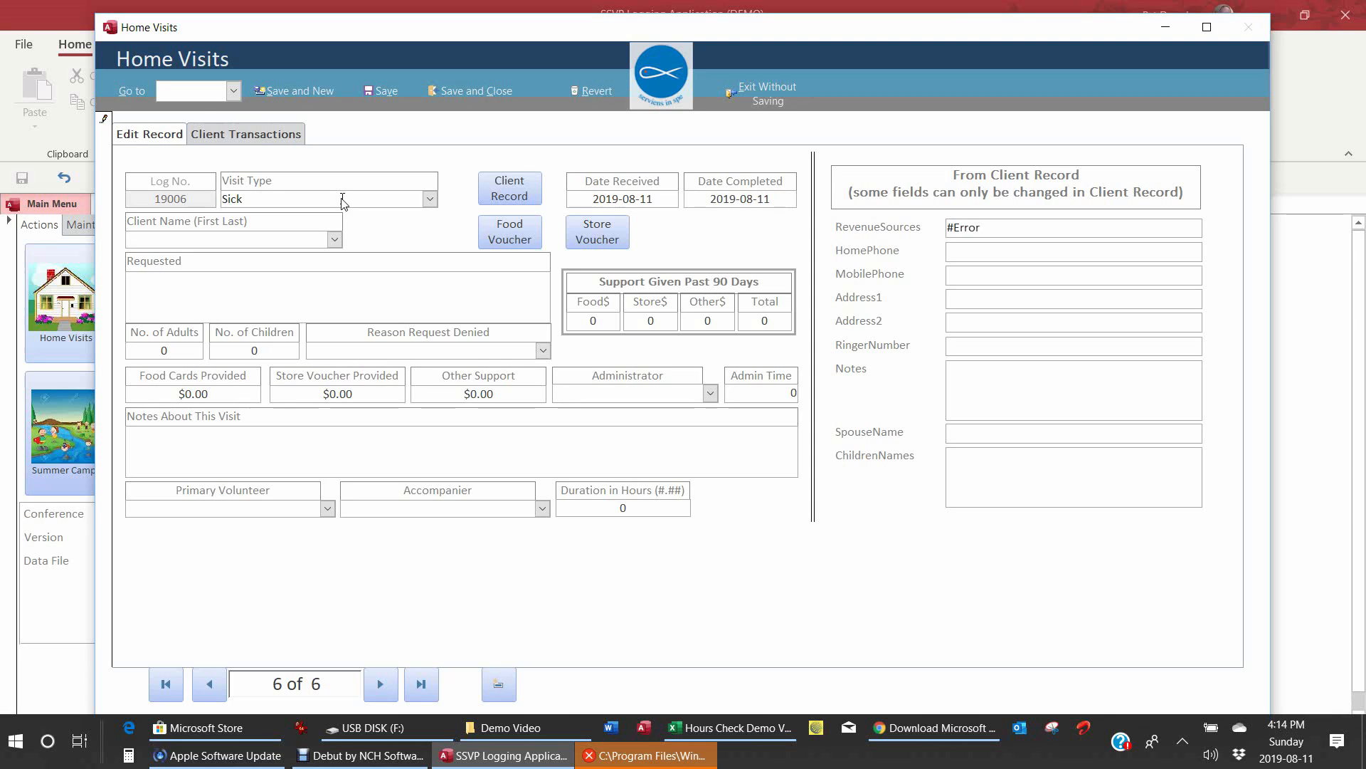
{"action": "type", "text": "Donald Duck"}
{"action": "key", "text": "Tab"}
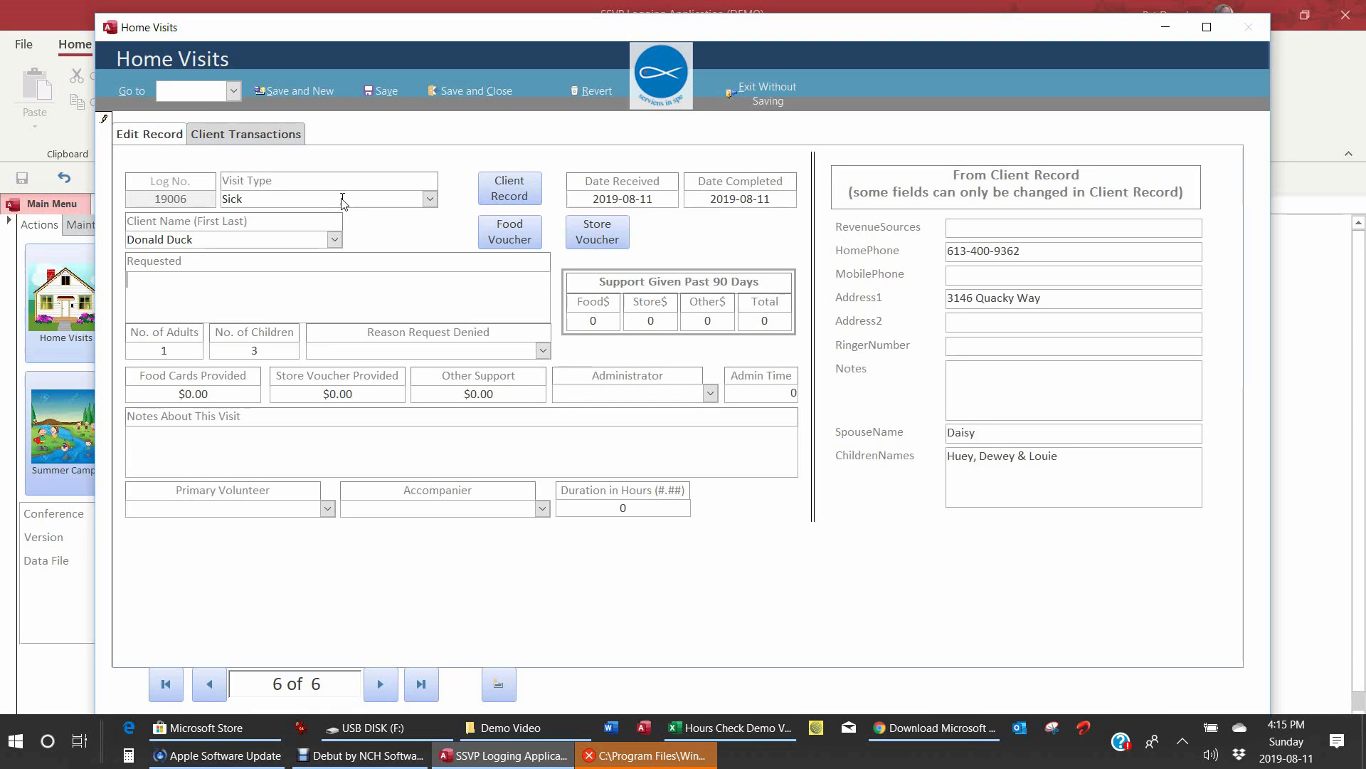
Step: Enter 'Has flu' as the request, pick the administrator, and set admin time 0.25
{"action": "type", "text": "Has flu"}
{"action": "key", "text": "Tab"}
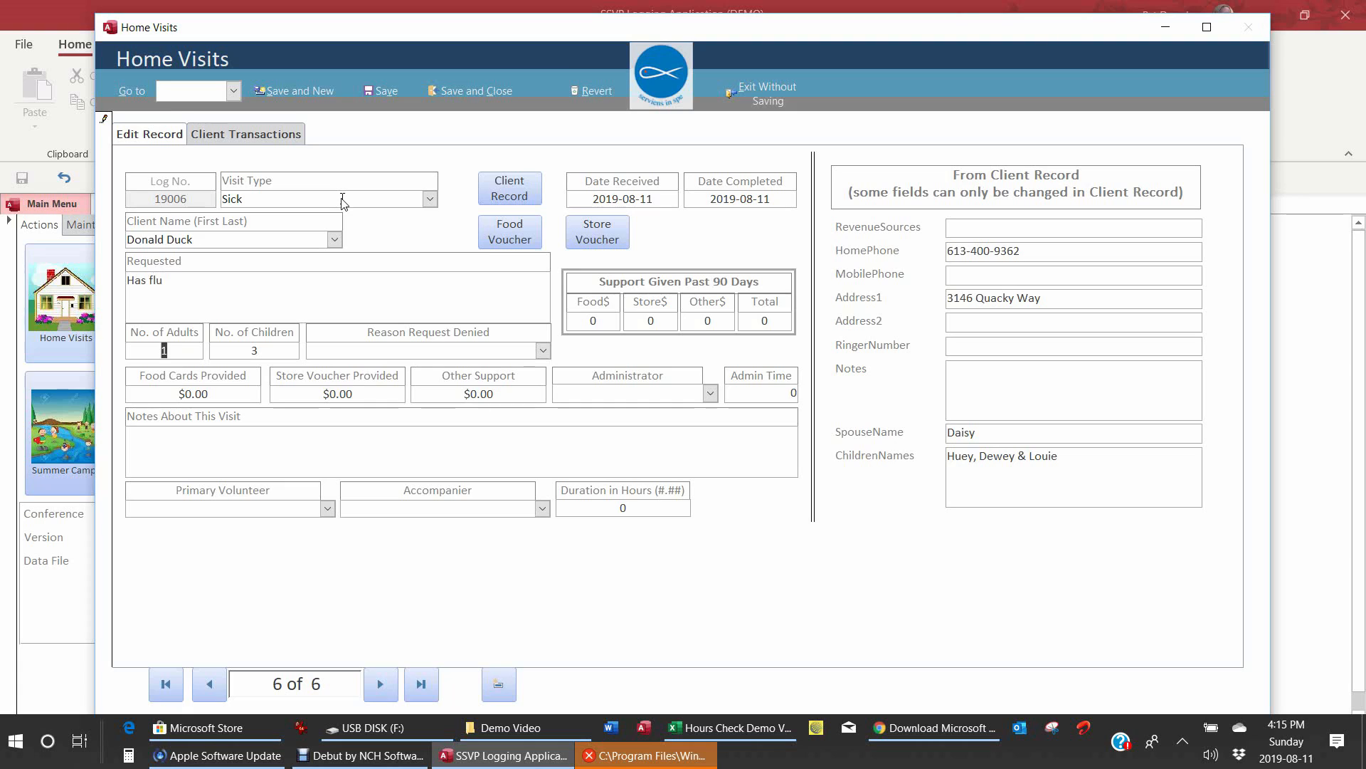
{"action": "key", "text": "Tab"}
{"action": "key", "text": "Tab"}
{"action": "key", "text": "Tab"}
{"action": "key", "text": "Tab"}
{"action": "key", "text": "Tab"}
{"action": "key", "text": "Tab"}
{"action": "type", "text": "P"}
{"action": "key", "text": "Tab"}
{"action": "type", "text": ".25"}
{"action": "key", "text": "Tab"}
{"action": "type", "text": "t"}
{"action": "key", "text": "BackSpace"}
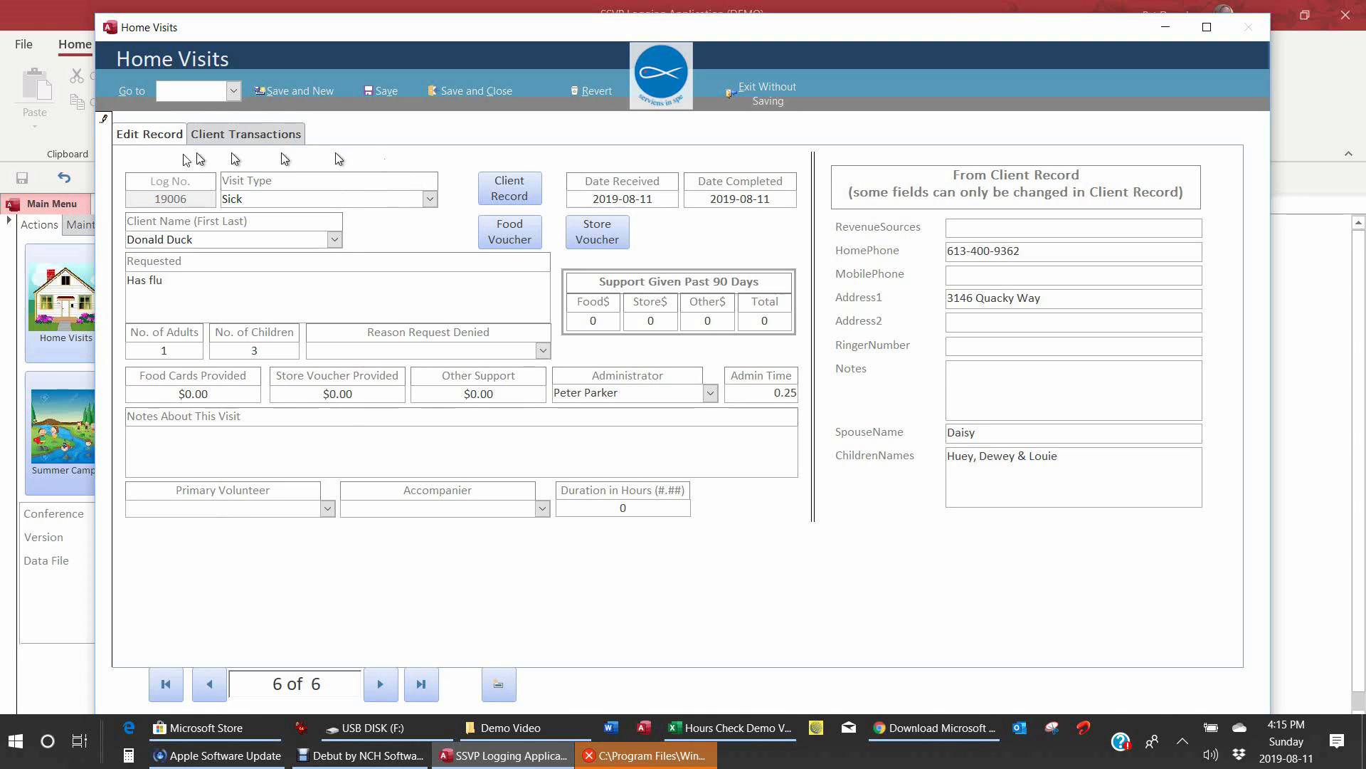
Step: Choose the primary volunteer and the accompanying volunteer for the visit
{"action": "left_click", "coordinate": [327, 508]}
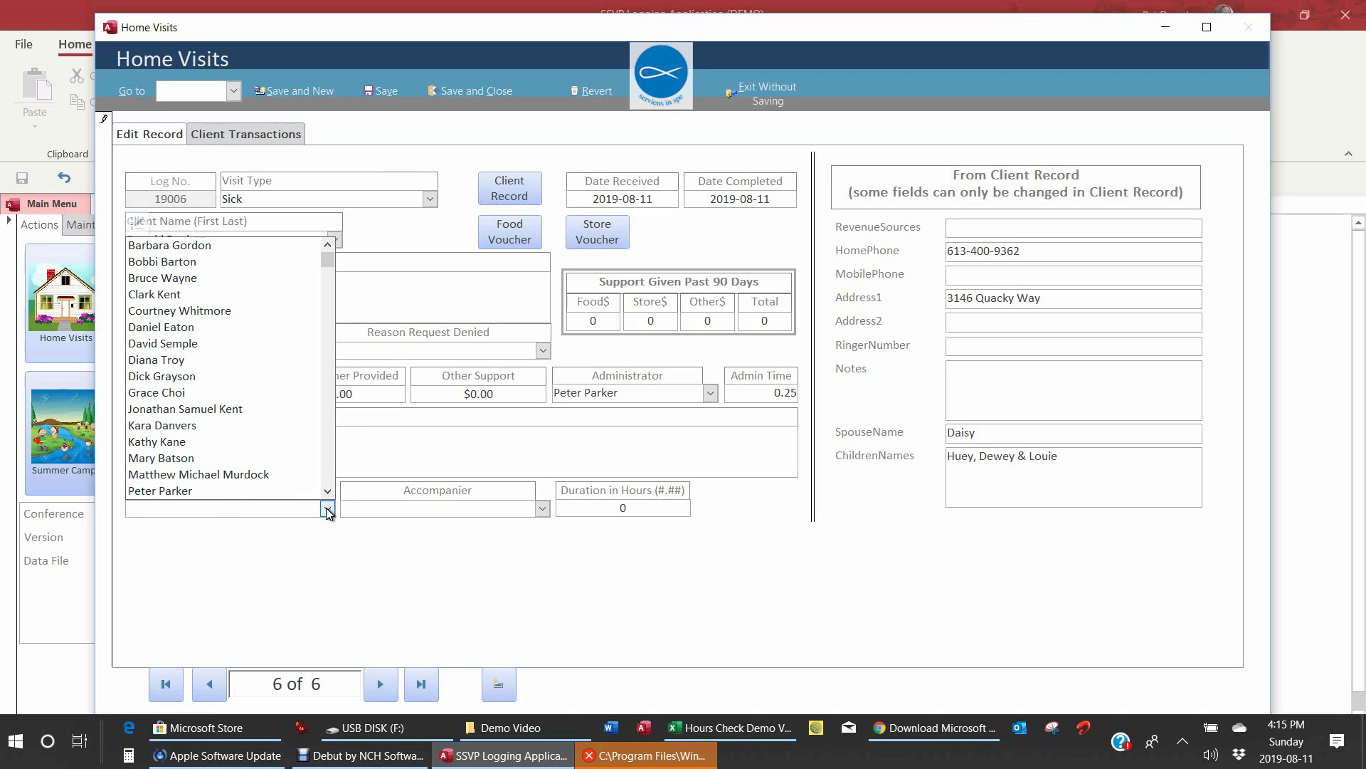
{"action": "scroll", "coordinate": [327, 491], "scroll_direction": "down", "scroll_amount": 1}
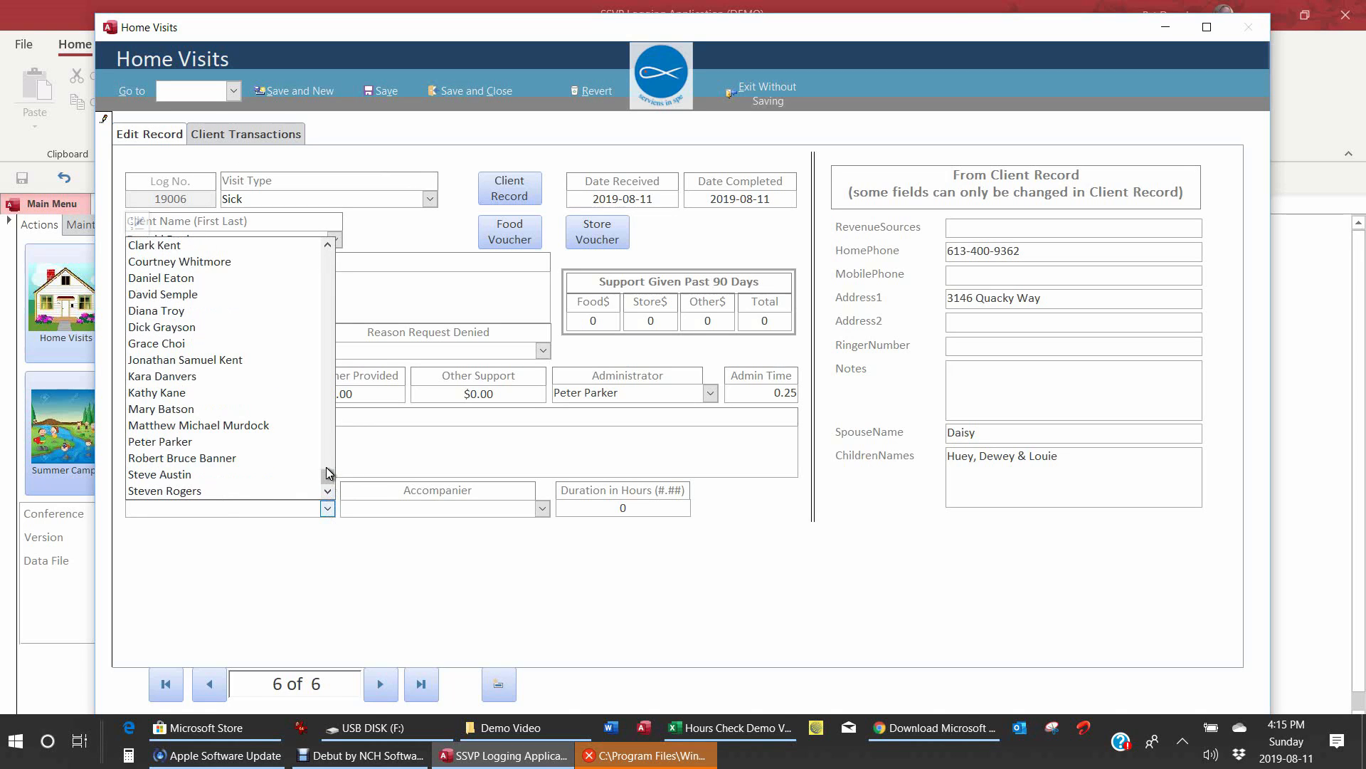
{"action": "left_click", "coordinate": [196, 462]}
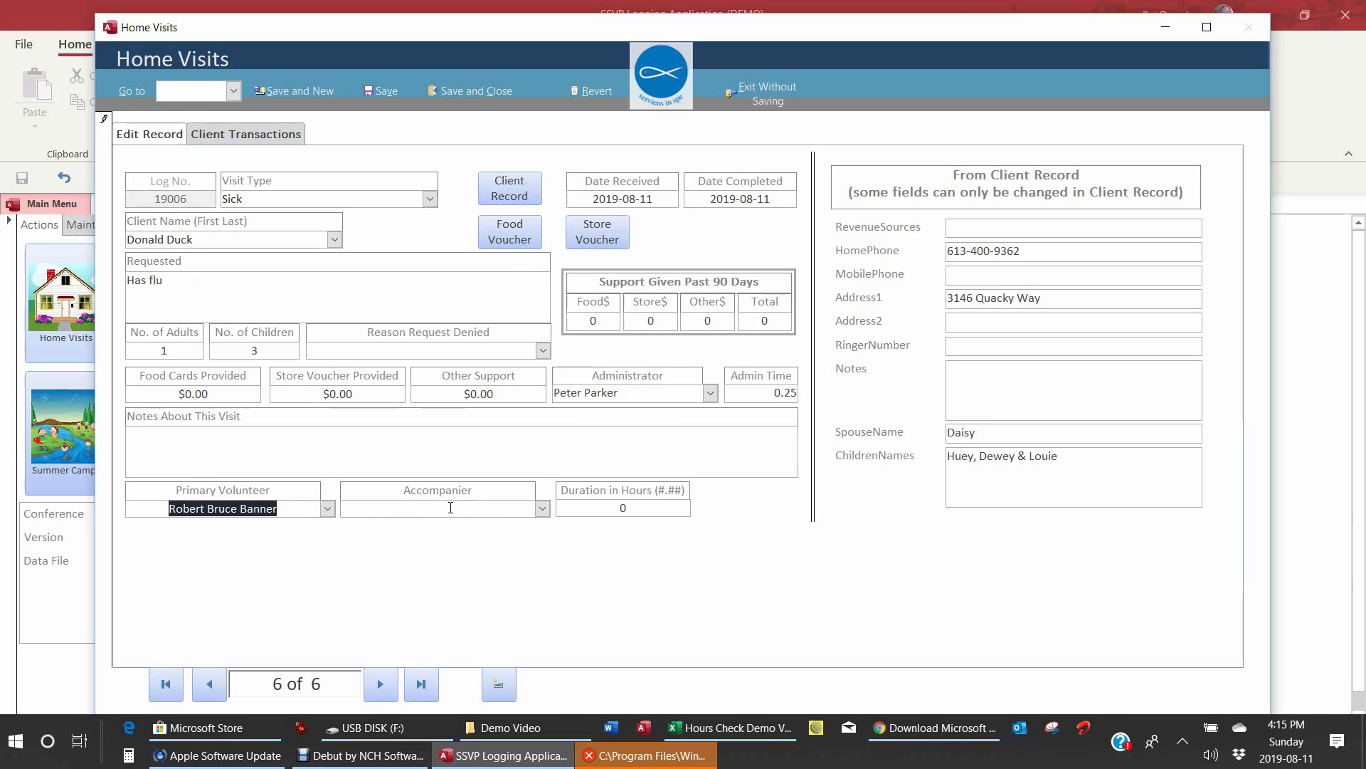
{"action": "left_click", "coordinate": [450, 507]}
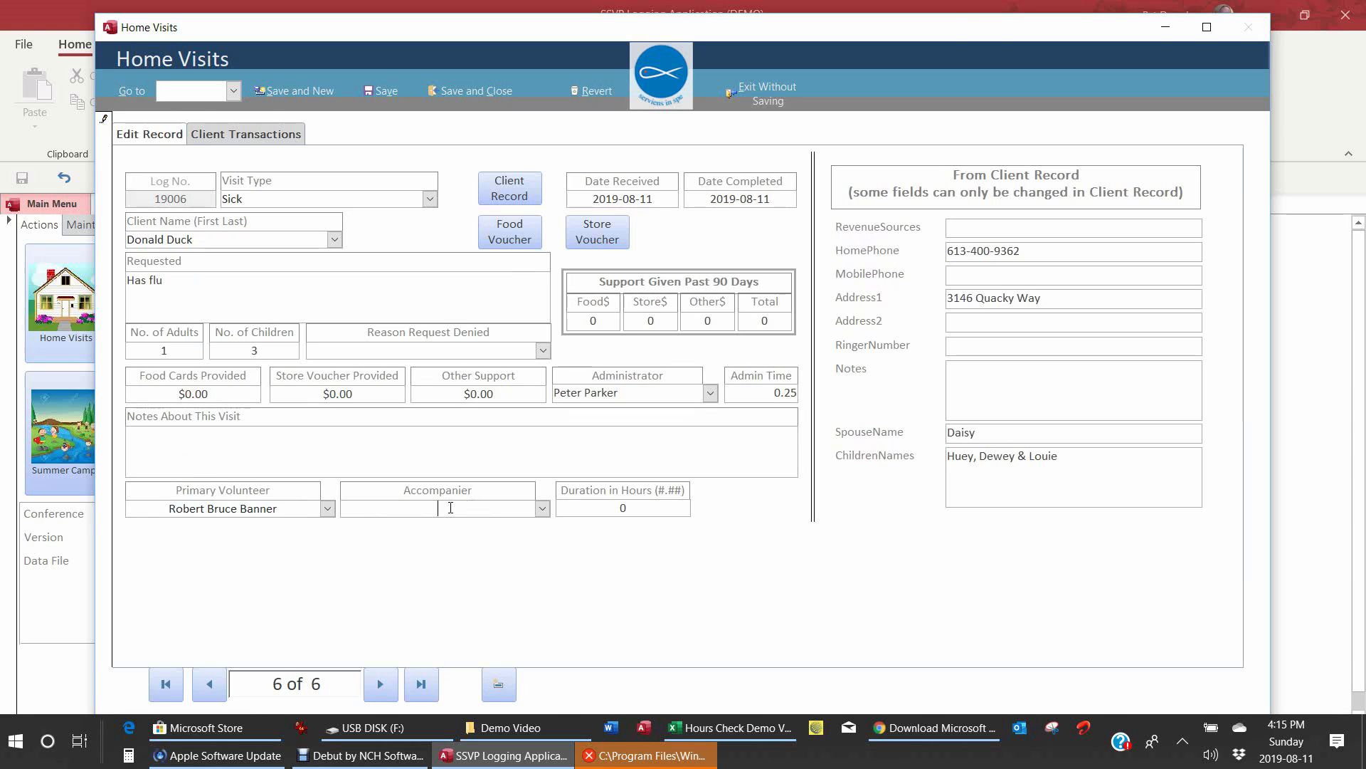
{"action": "left_click", "coordinate": [541, 509]}
{"action": "left_click", "coordinate": [451, 295]}
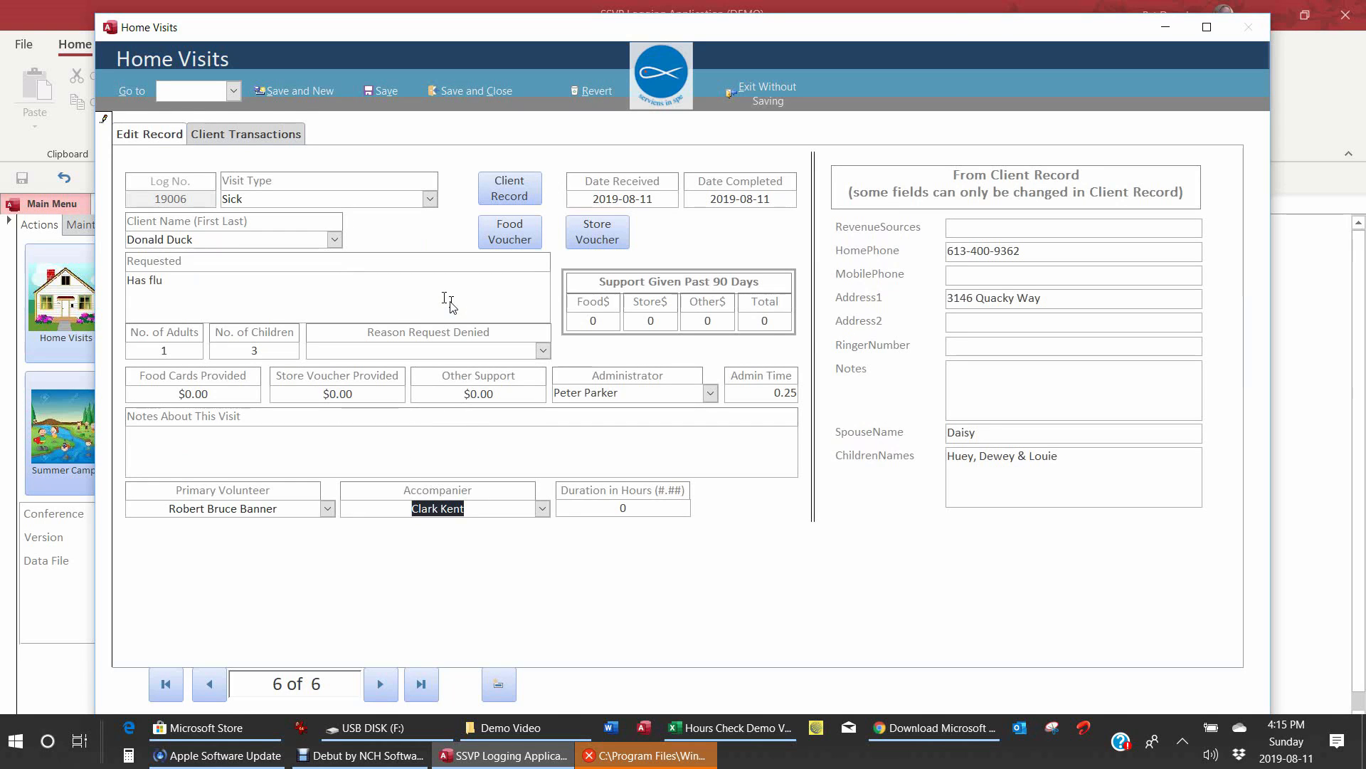
Step: Replace the Duration in Hours value with 1.75
{"action": "double_click", "coordinate": [623, 508]}
{"action": "left_click", "coordinate": [491, 509]}
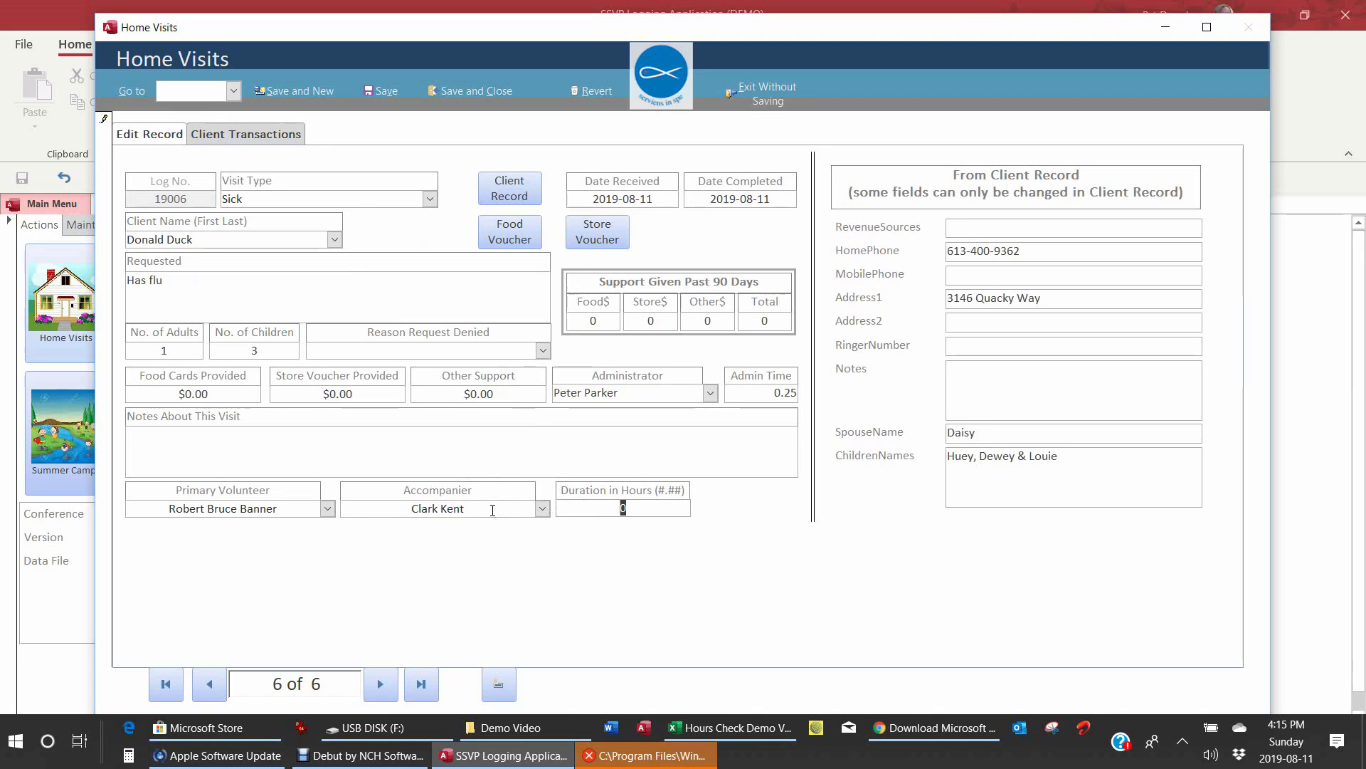
{"action": "left_click_drag", "start_coordinate": [491, 509], "coordinate": [388, 502]}
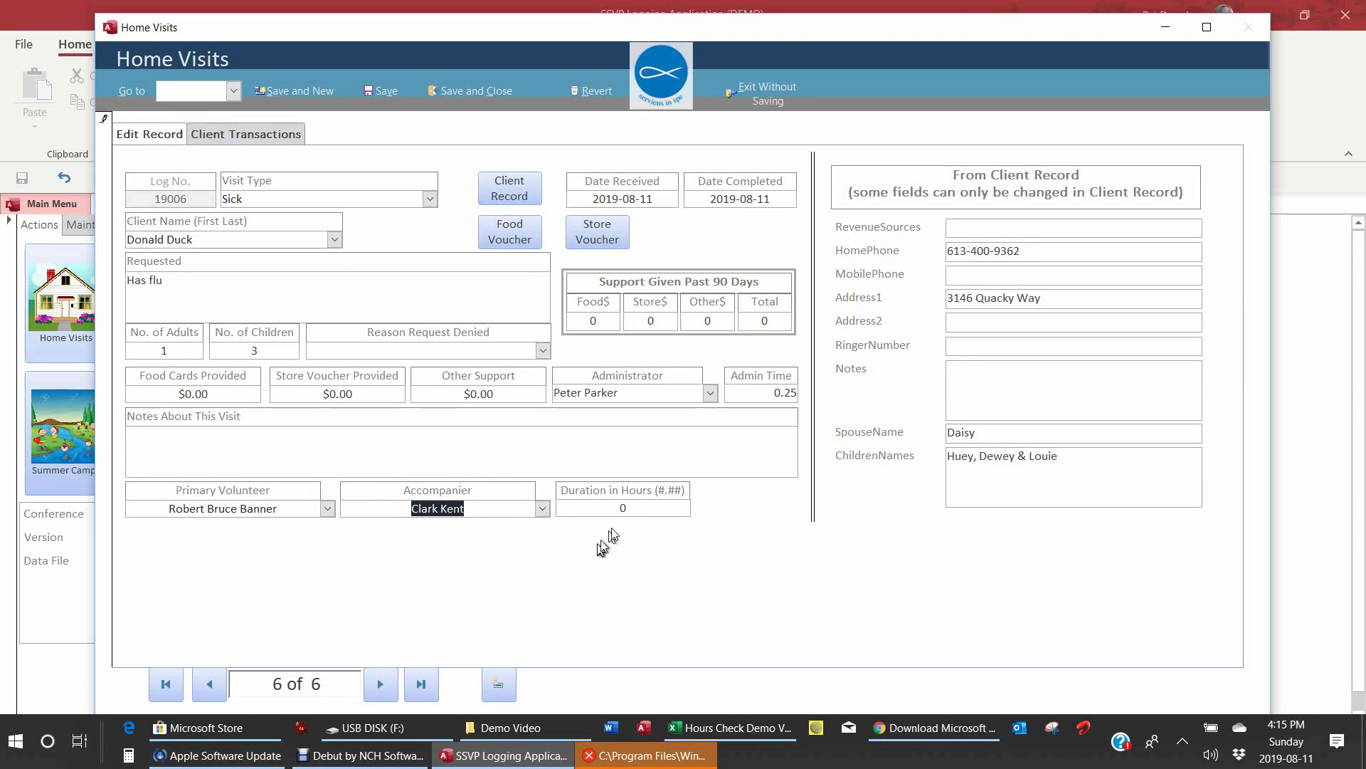
{"action": "left_click", "coordinate": [634, 508]}
{"action": "key", "text": "BackSpace"}
{"action": "type", "text": ".25"}
{"action": "key", "text": "BackSpace"}
{"action": "key", "text": "BackSpace"}
{"action": "type", "text": "1.75"}
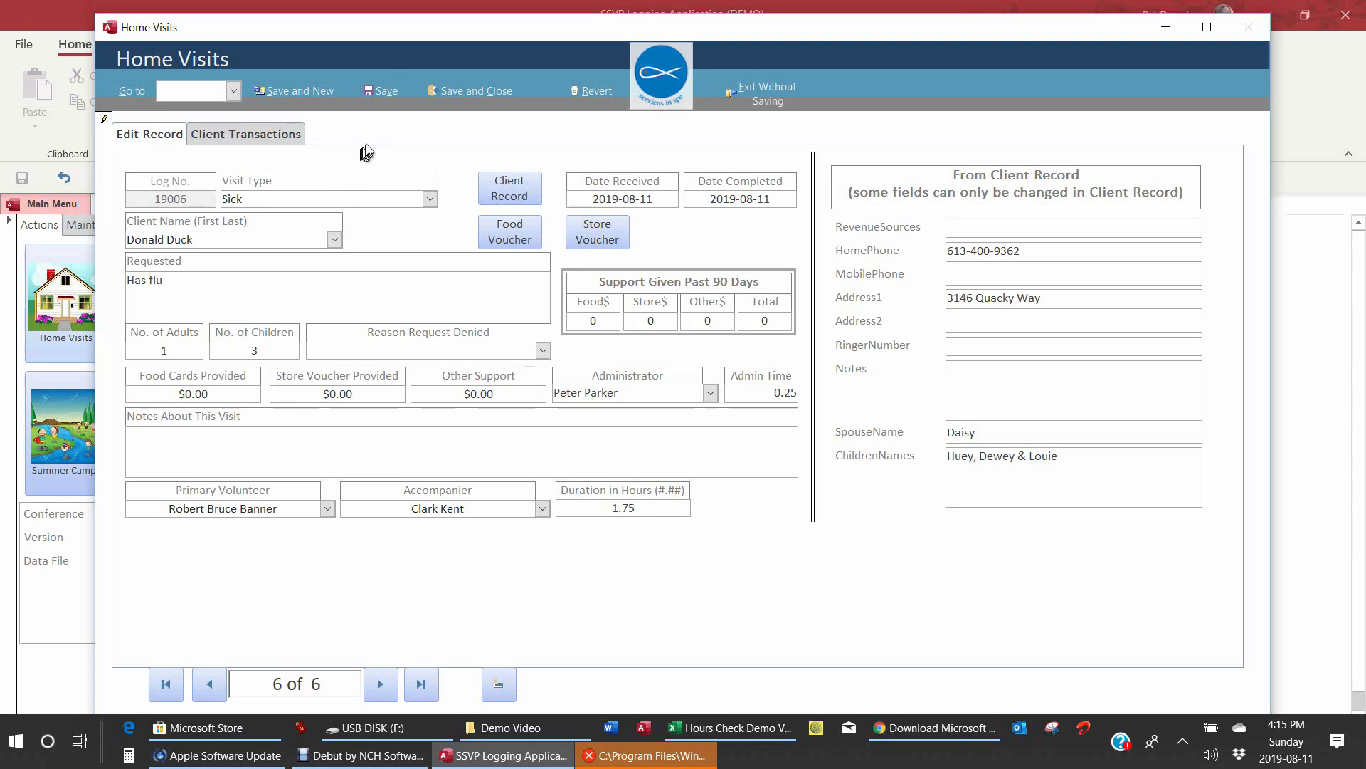
Step: Save and close visit 19006, returning to the dashboard showing 6 visits and 9.75 hours
{"action": "left_click", "coordinate": [477, 94]}
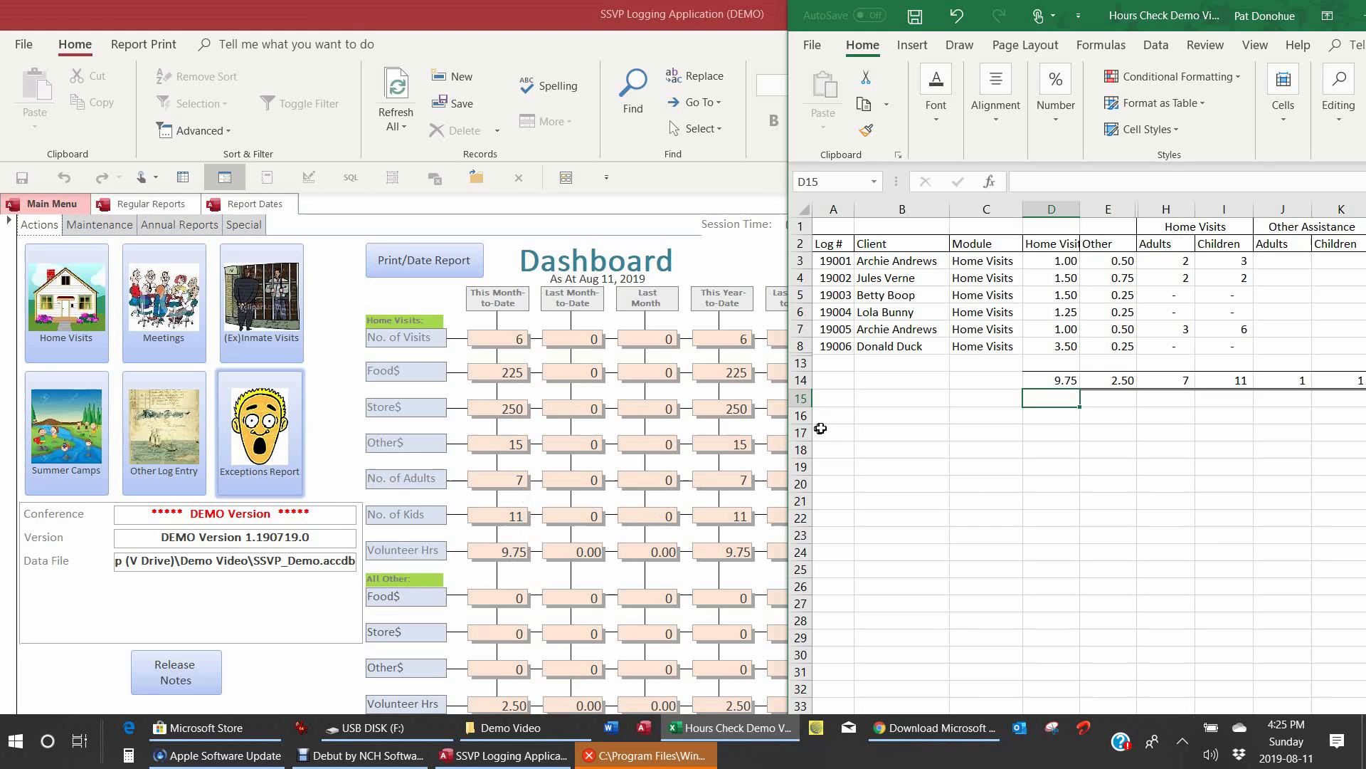
{"action": "double_click", "coordinate": [1069, 377]}
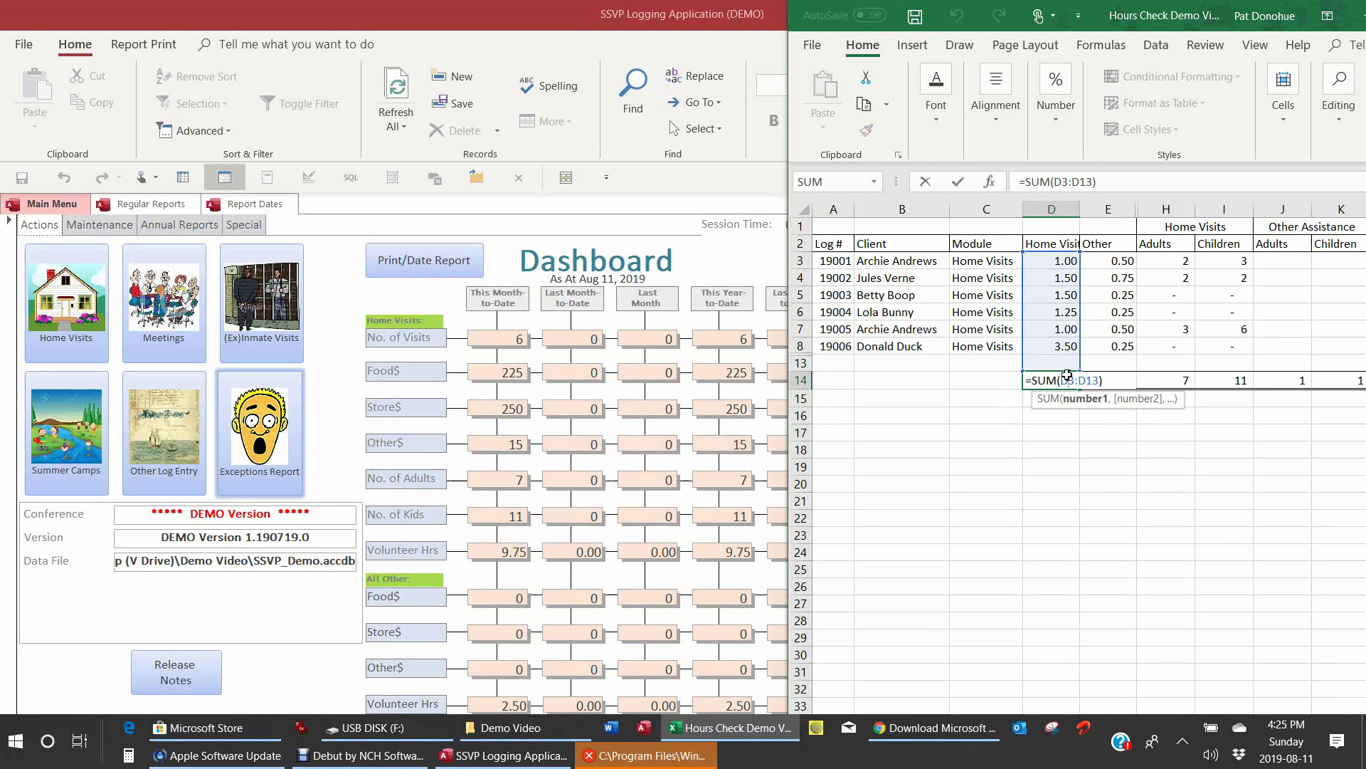
{"action": "left_click", "coordinate": [1053, 434]}
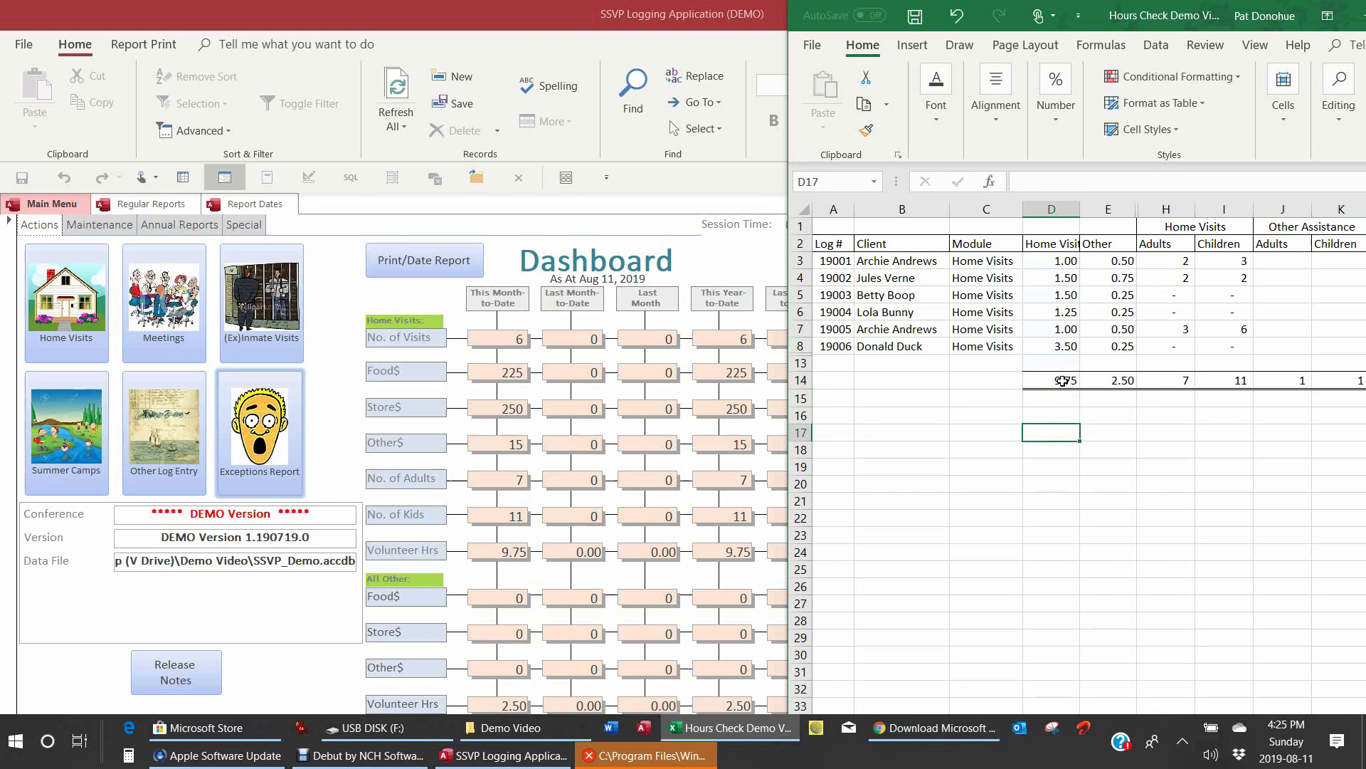
{"action": "double_click", "coordinate": [1063, 380]}
{"action": "left_click", "coordinate": [1128, 416]}
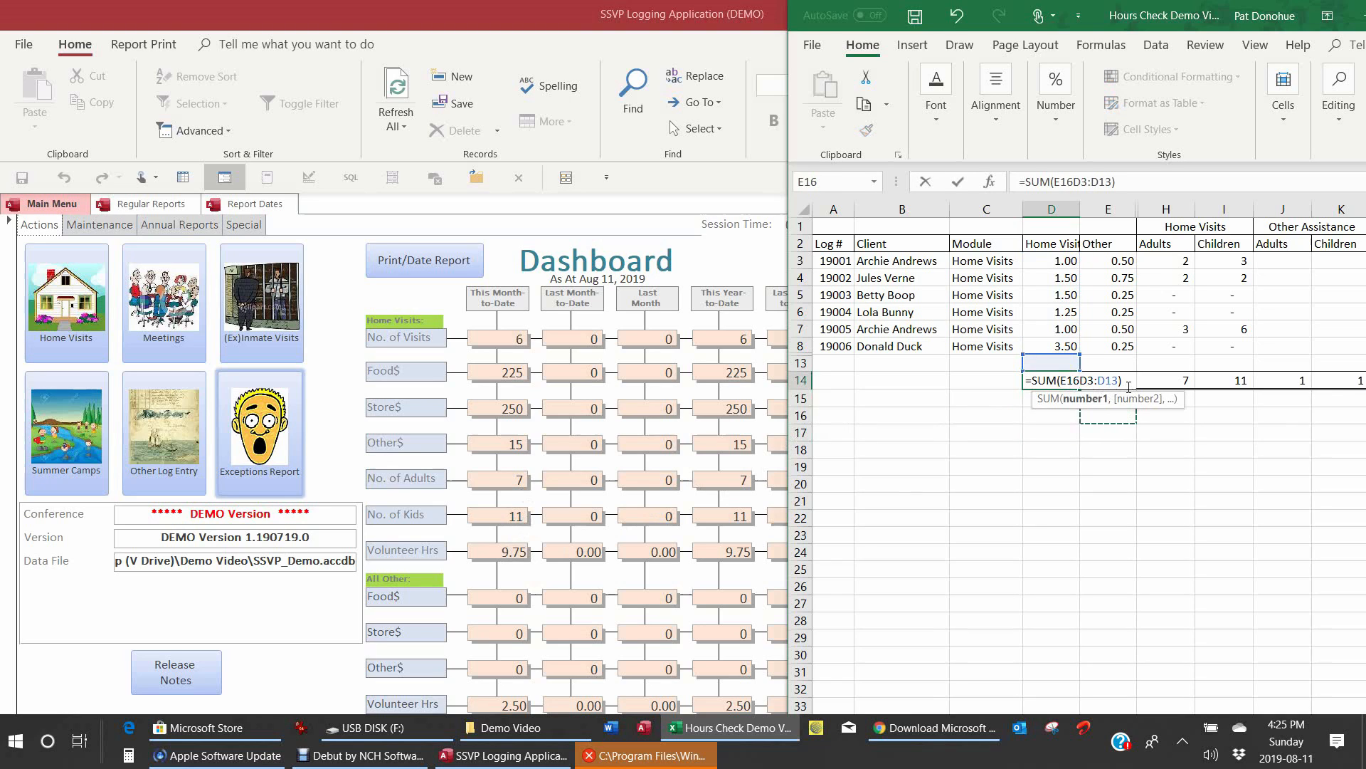
{"action": "key", "text": "Escape"}
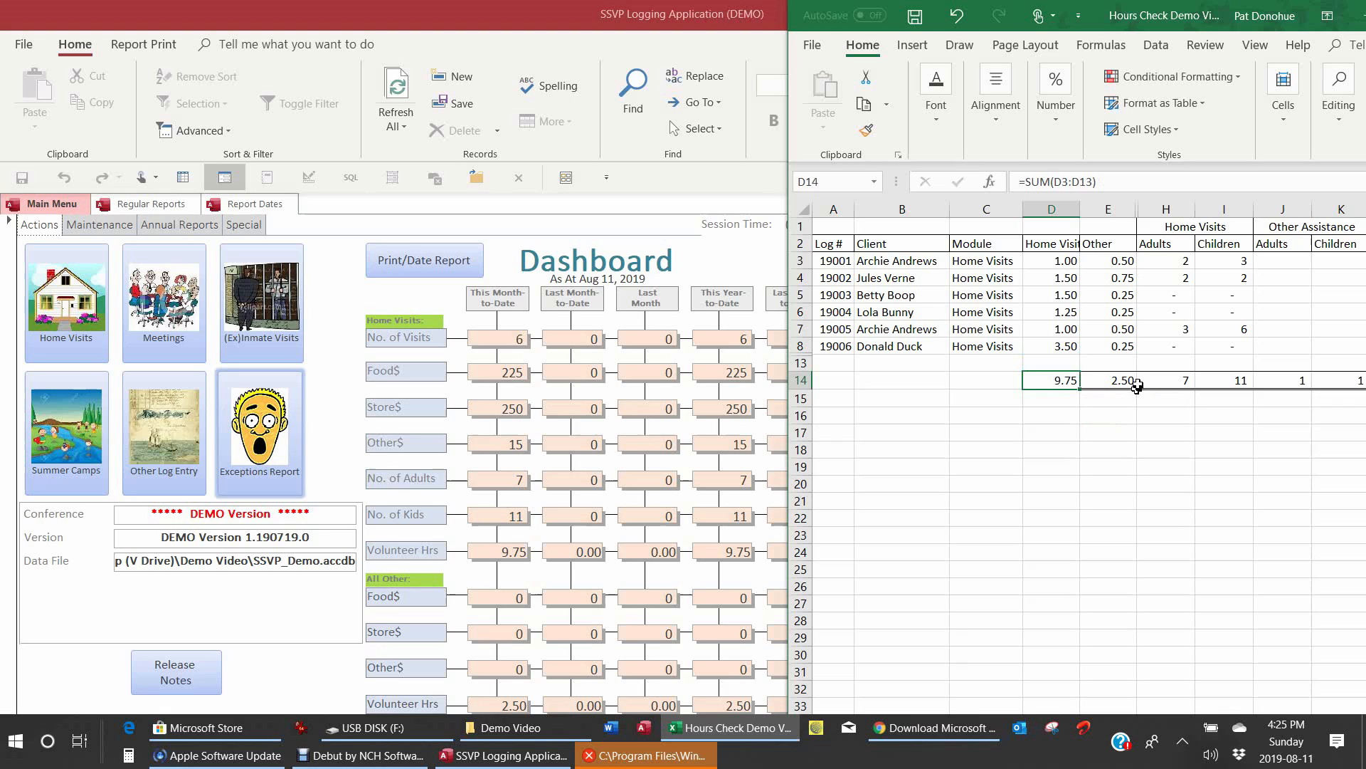
{"action": "left_click", "coordinate": [1140, 383]}
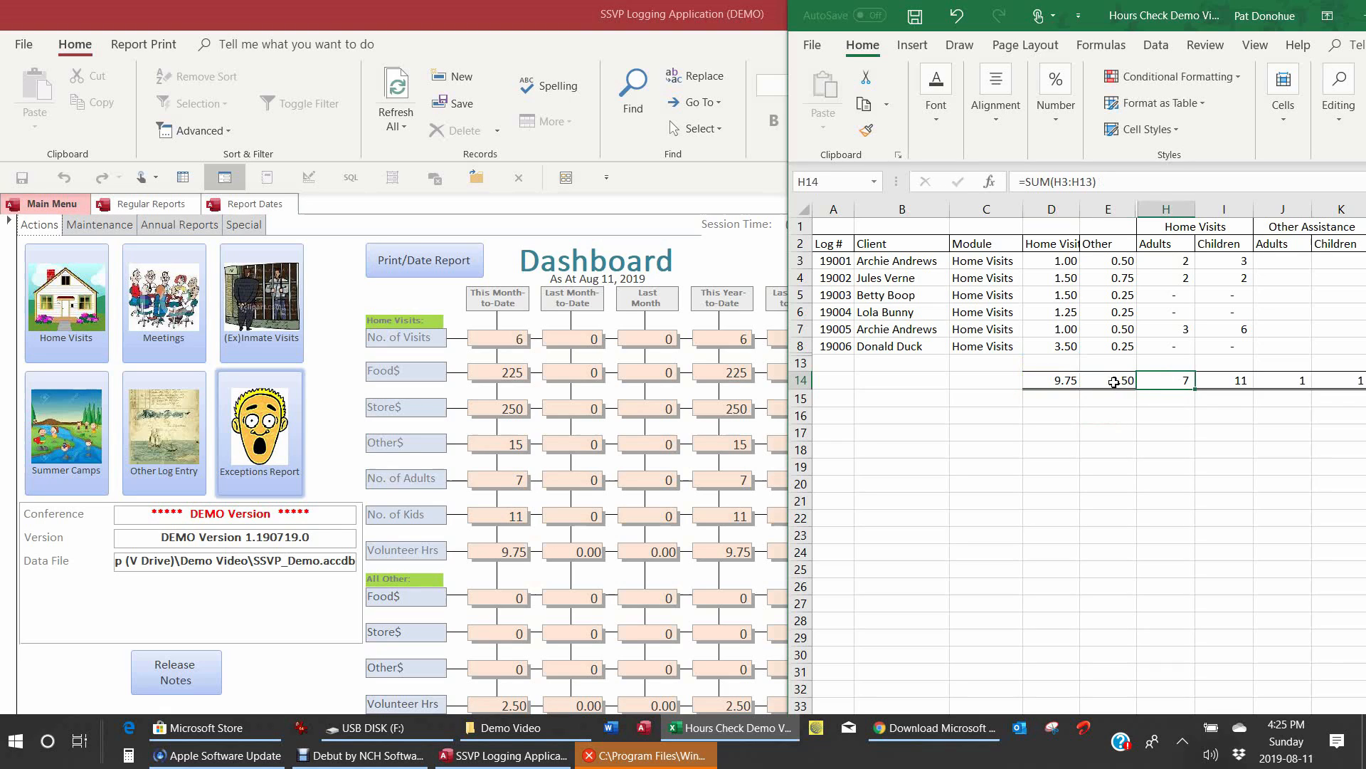
{"action": "double_click", "coordinate": [1115, 382]}
{"action": "left_click", "coordinate": [1098, 464]}
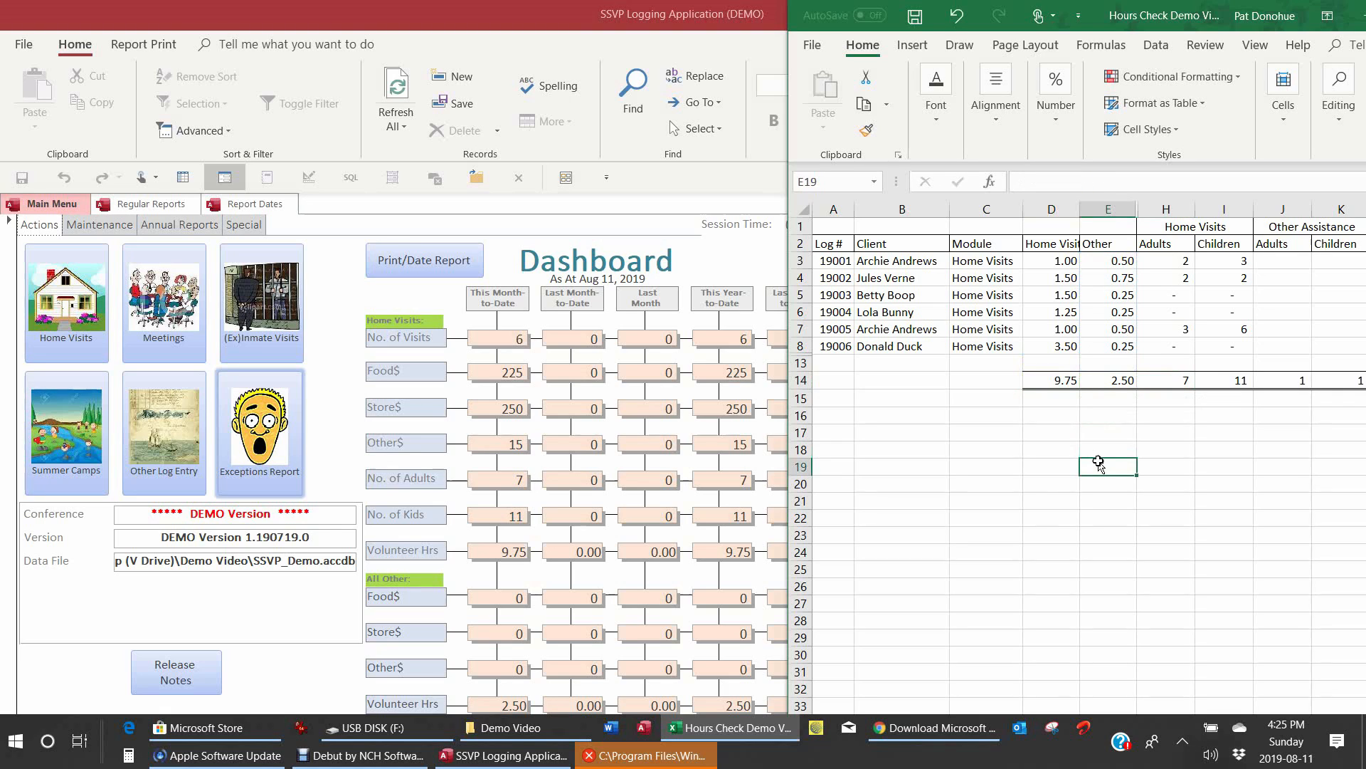
{"action": "key", "text": "Up"}
{"action": "key", "text": "Up"}
{"action": "key", "text": "Up"}
{"action": "key", "text": "Up"}
{"action": "key", "text": "Up"}
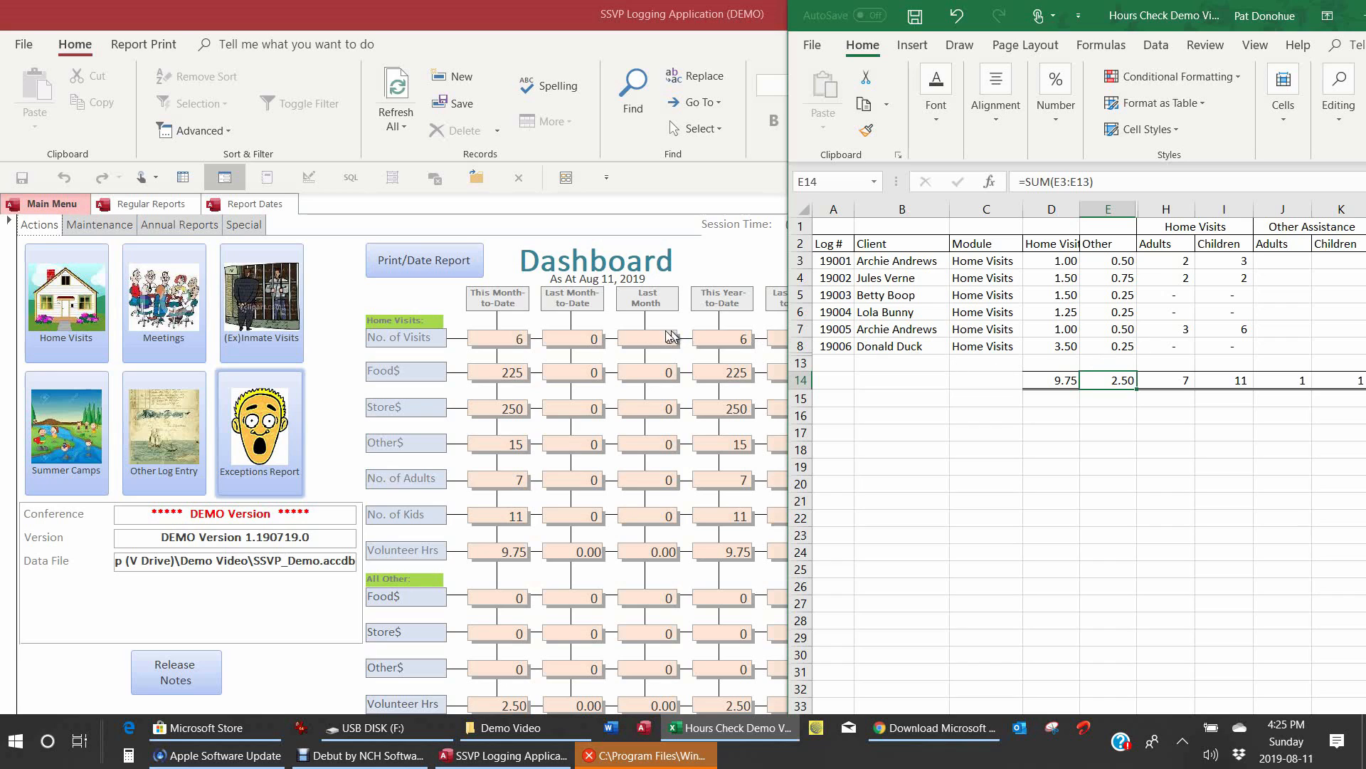
Step: Review the Annual A Visits and Programs report totalling 12.25 volunteer hours, then return to Main Menu
{"action": "left_click", "coordinate": [189, 226]}
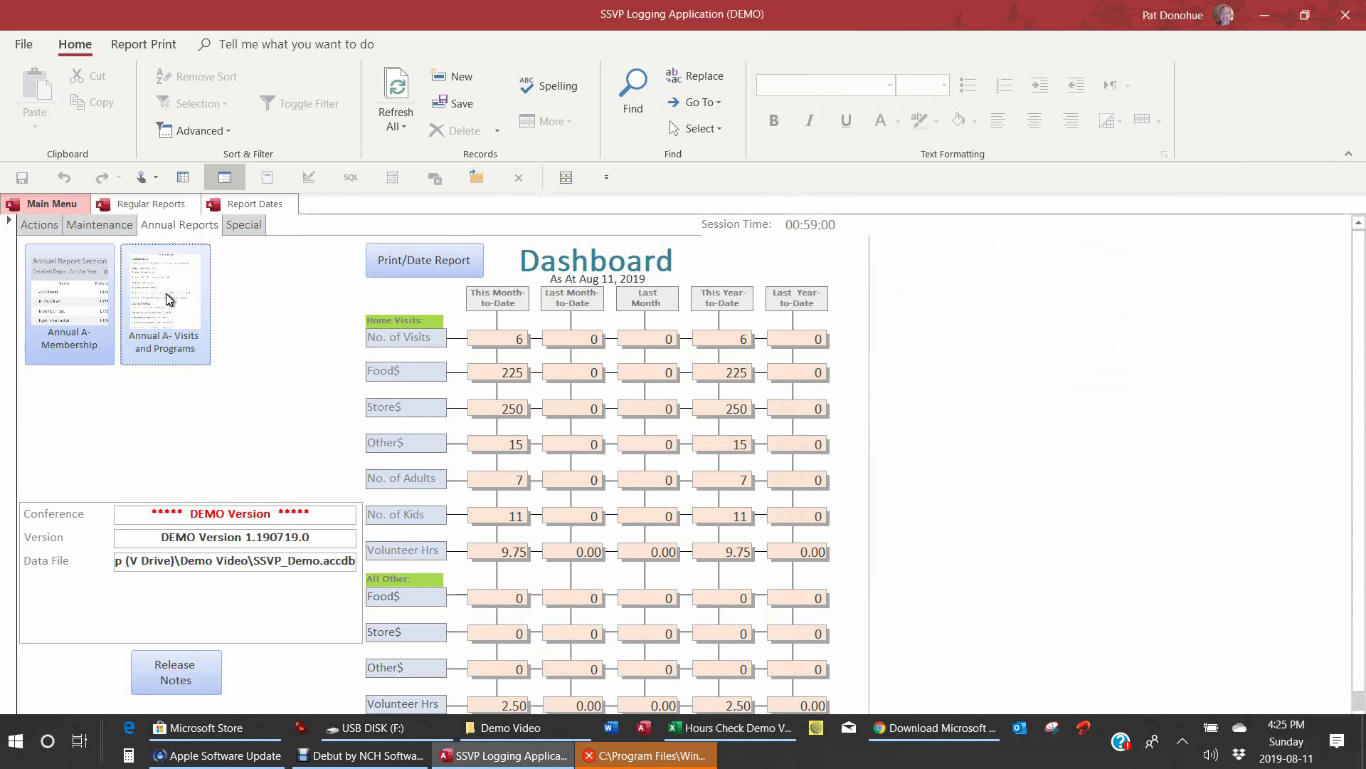
{"action": "left_click", "coordinate": [168, 299]}
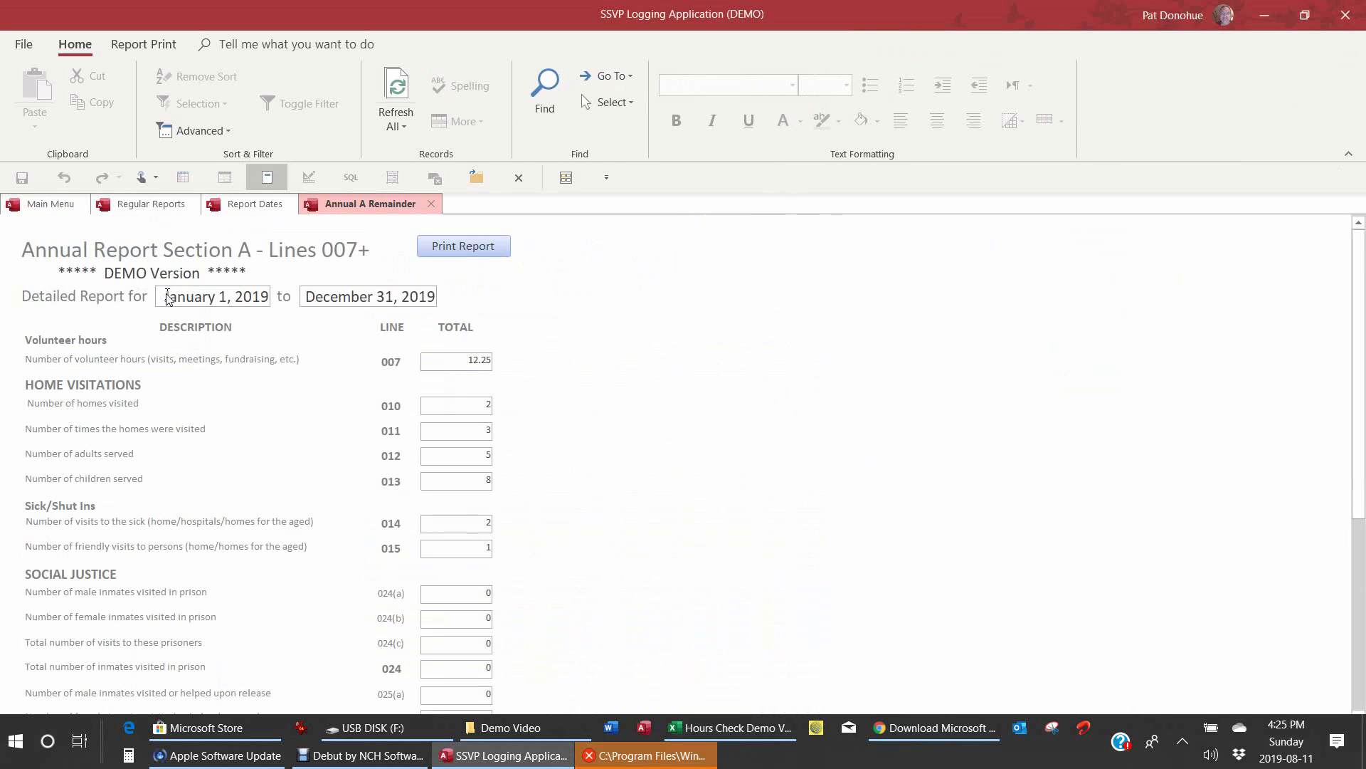
{"action": "left_click", "coordinate": [639, 471]}
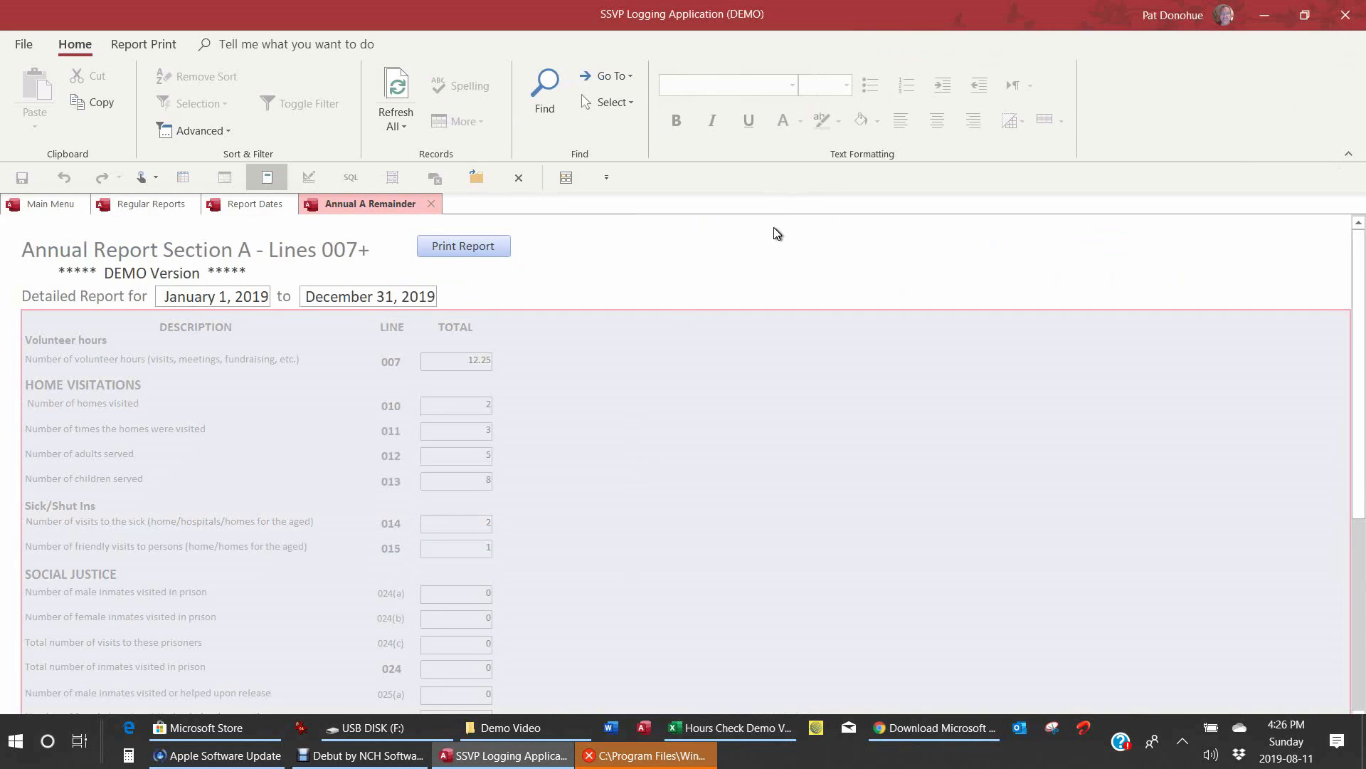
{"action": "left_click", "coordinate": [630, 326]}
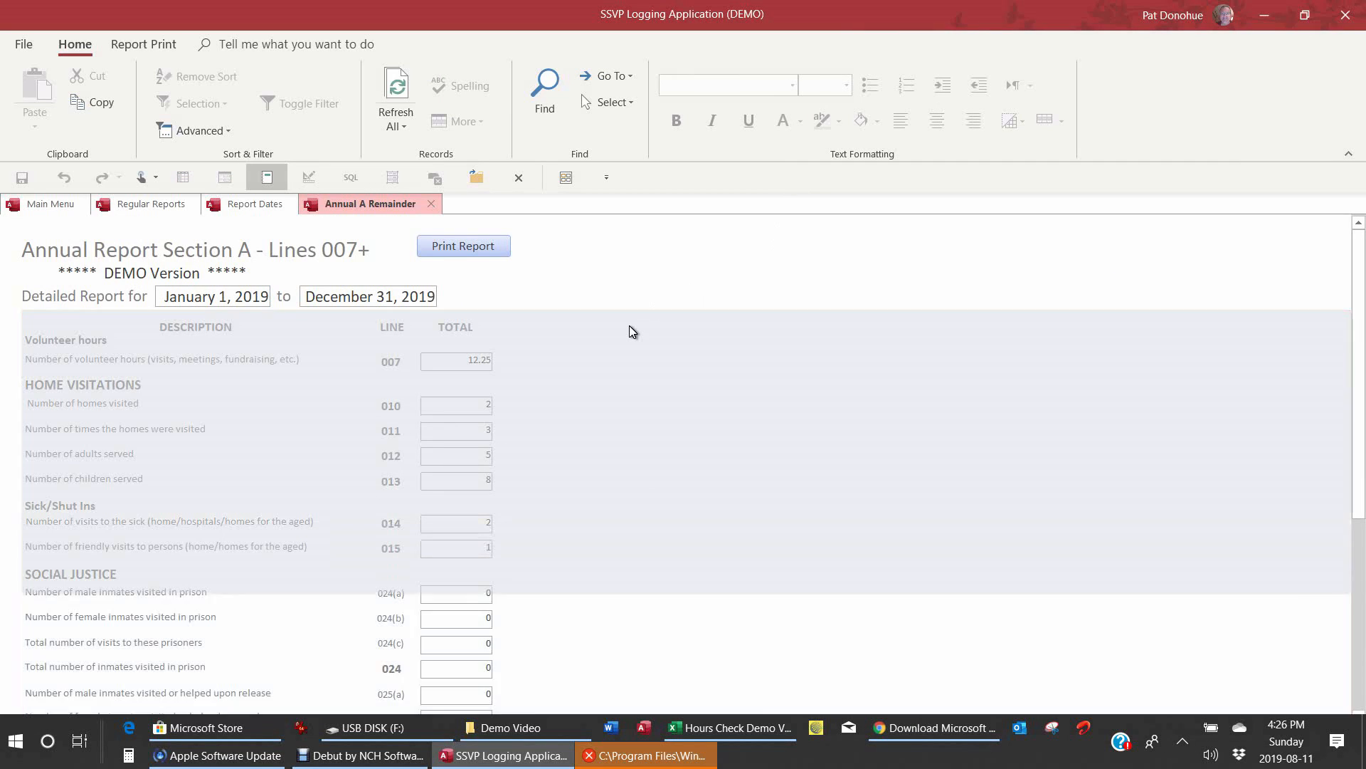
{"action": "right_click", "coordinate": [724, 376]}
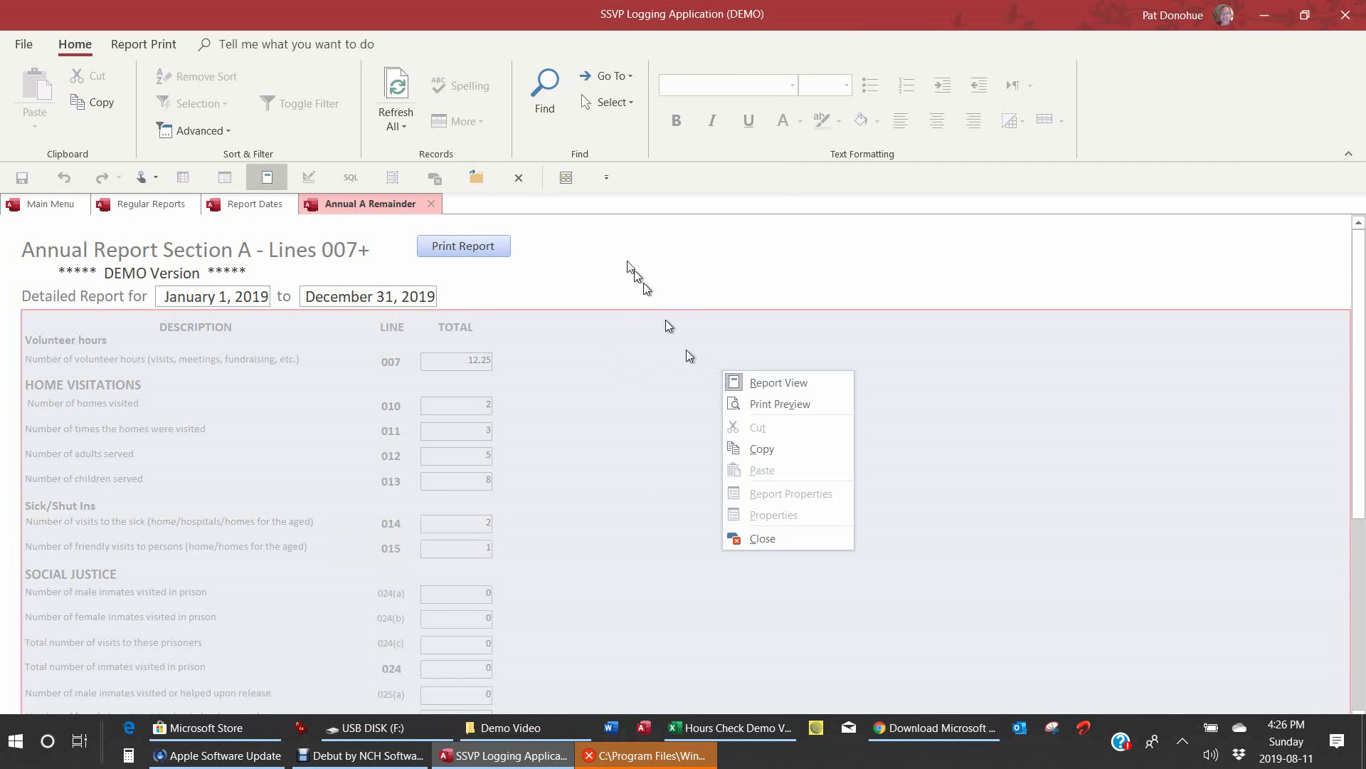
{"action": "left_click", "coordinate": [590, 223]}
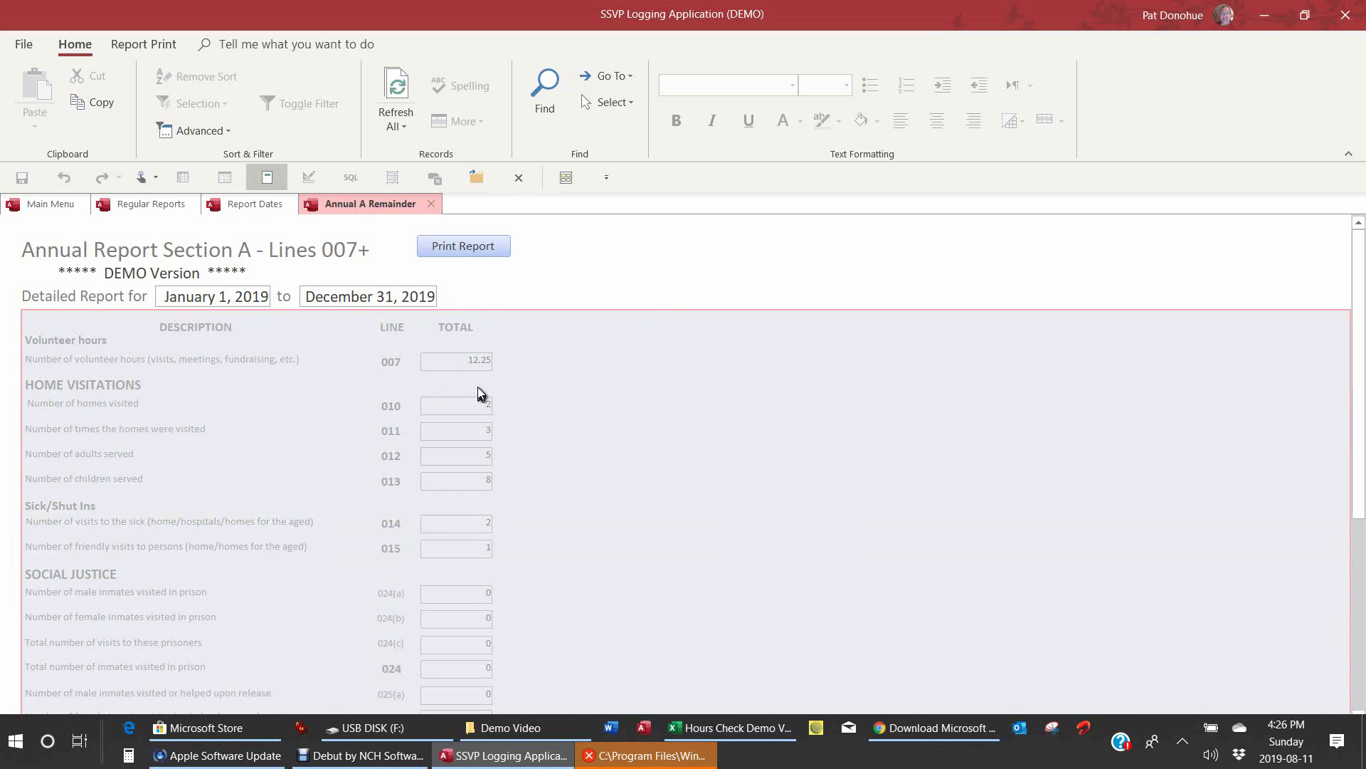
{"action": "left_click", "coordinate": [363, 288]}
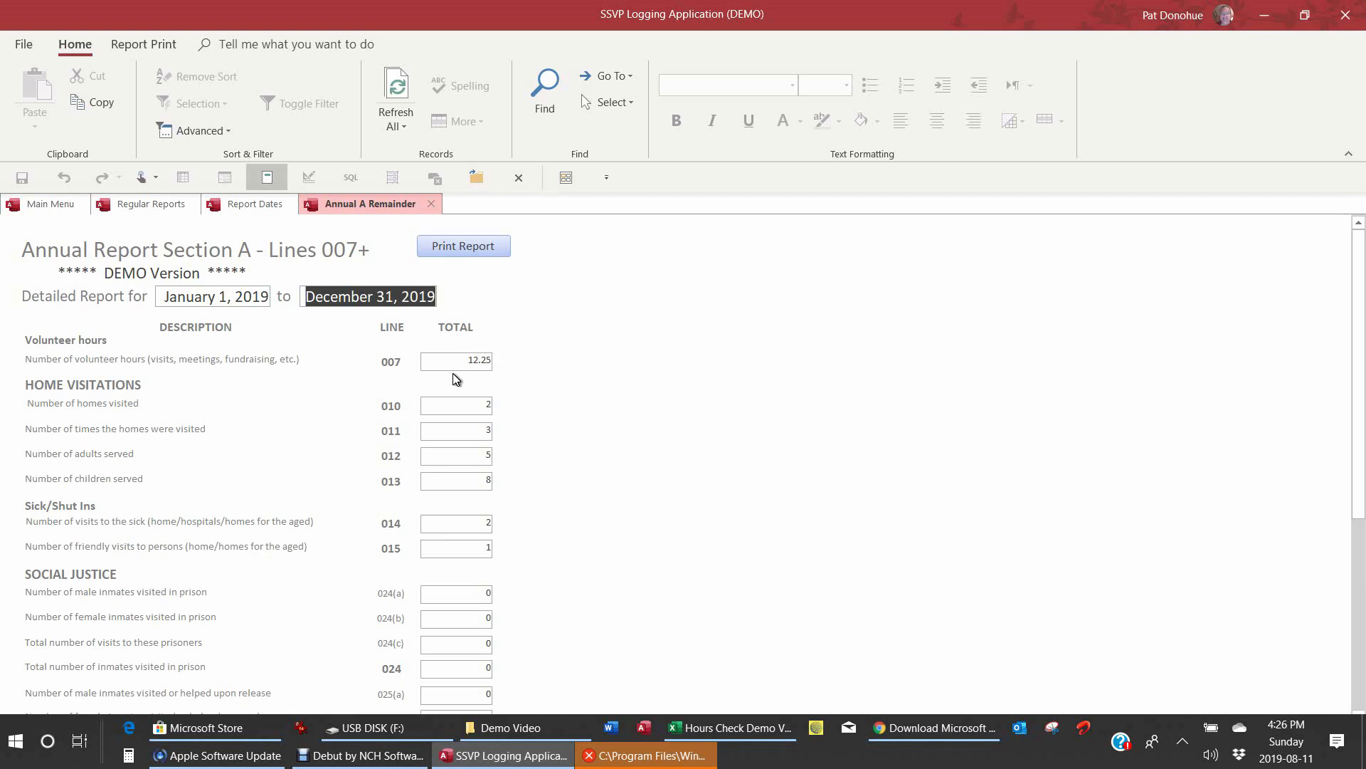
{"action": "left_click", "coordinate": [54, 205]}
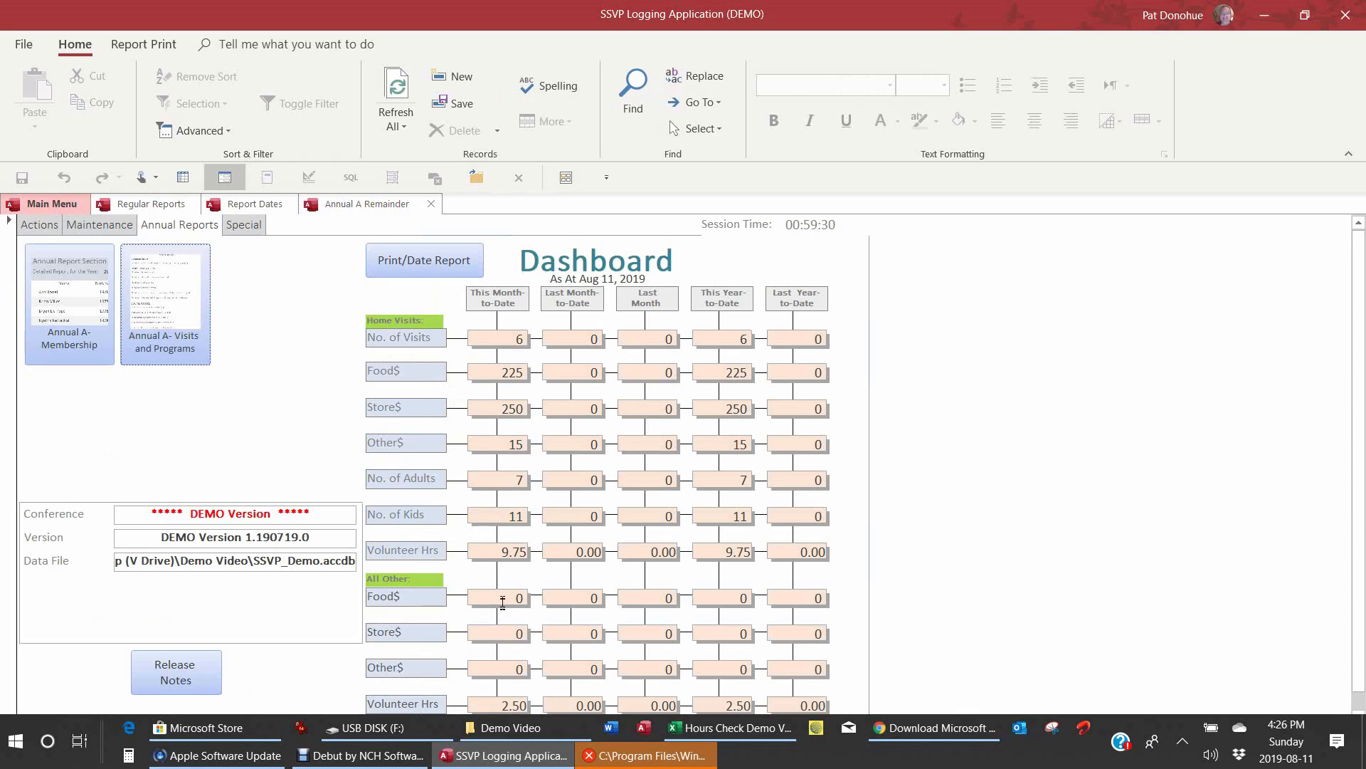
Step: Compare the Annual A Remainder report against the Excel hours check, then close the report
{"action": "left_click", "coordinate": [354, 205]}
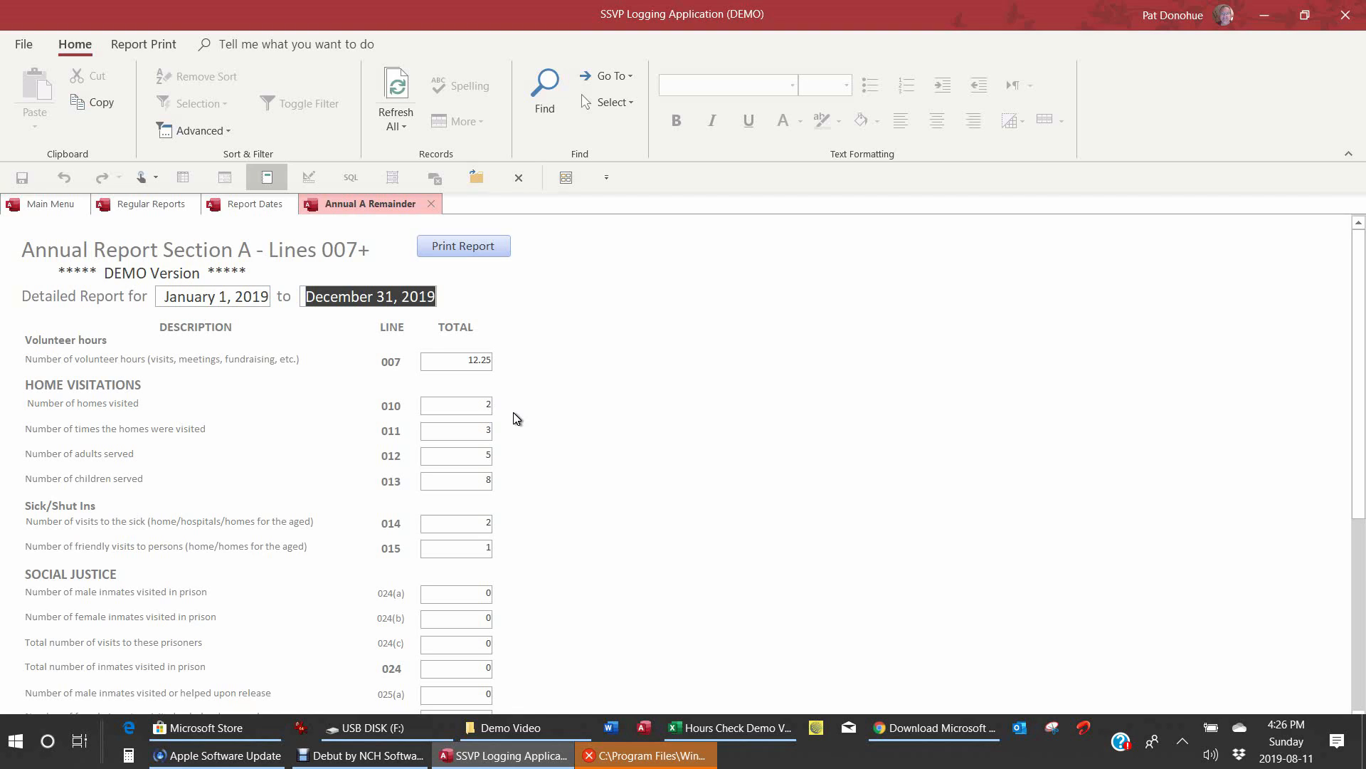
{"action": "left_click", "coordinate": [724, 733]}
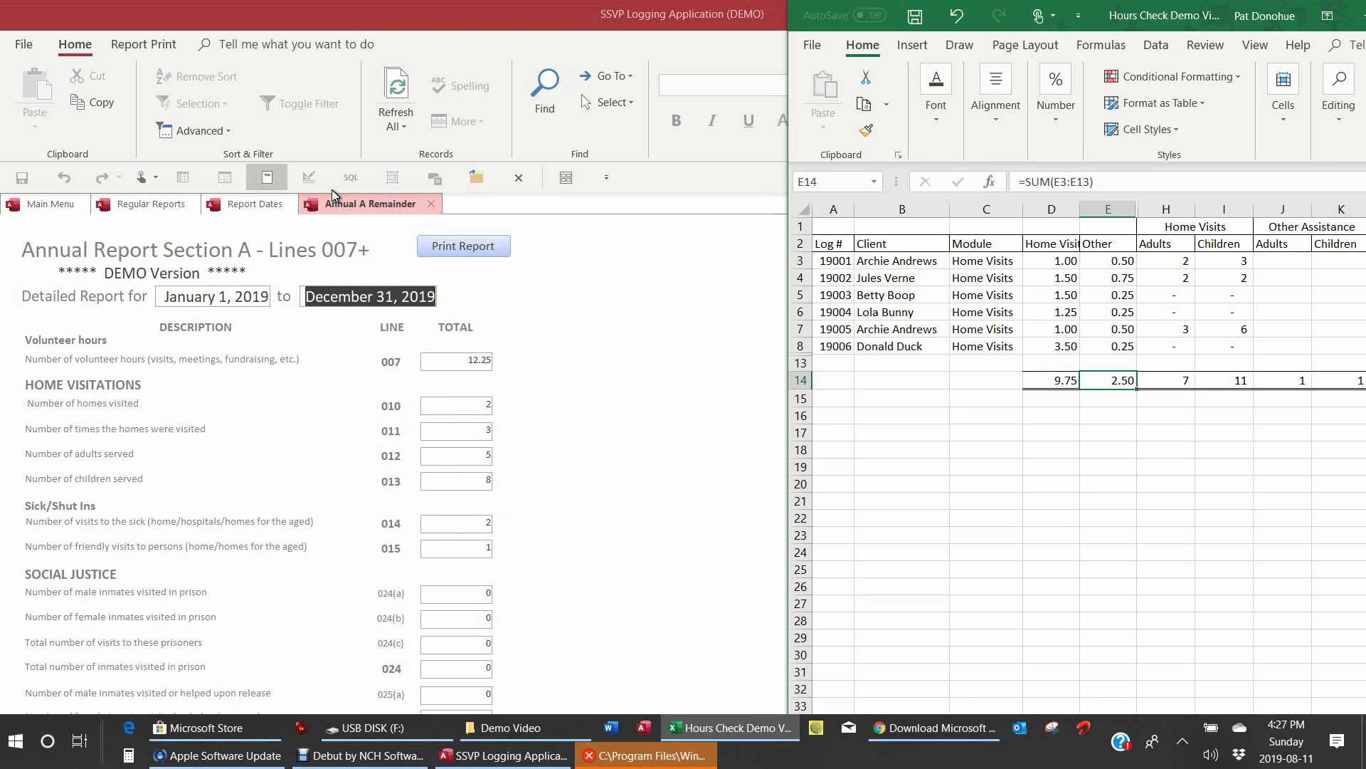
{"action": "left_click", "coordinate": [431, 204]}
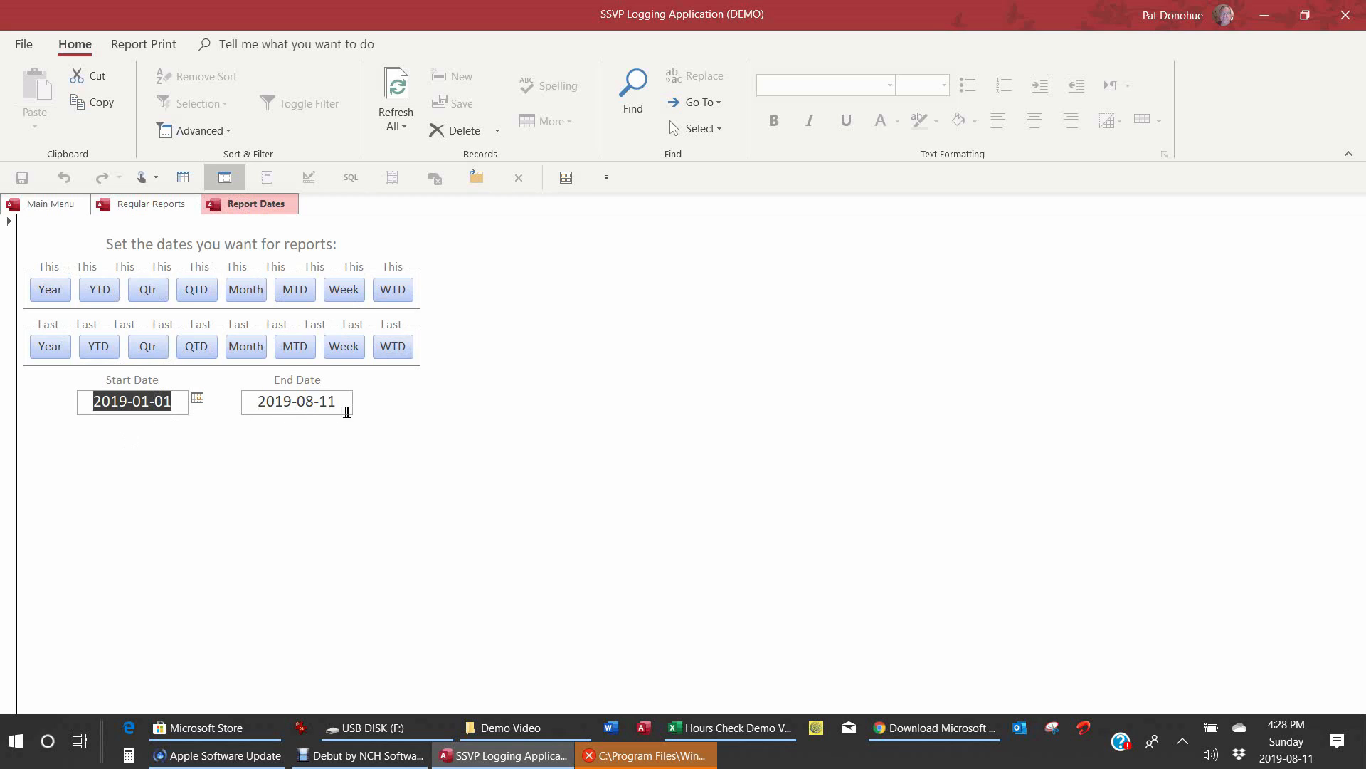
Step: Open the Annual A Membership report, scroll to its 19-member total, then close it
{"action": "left_click", "coordinate": [145, 208]}
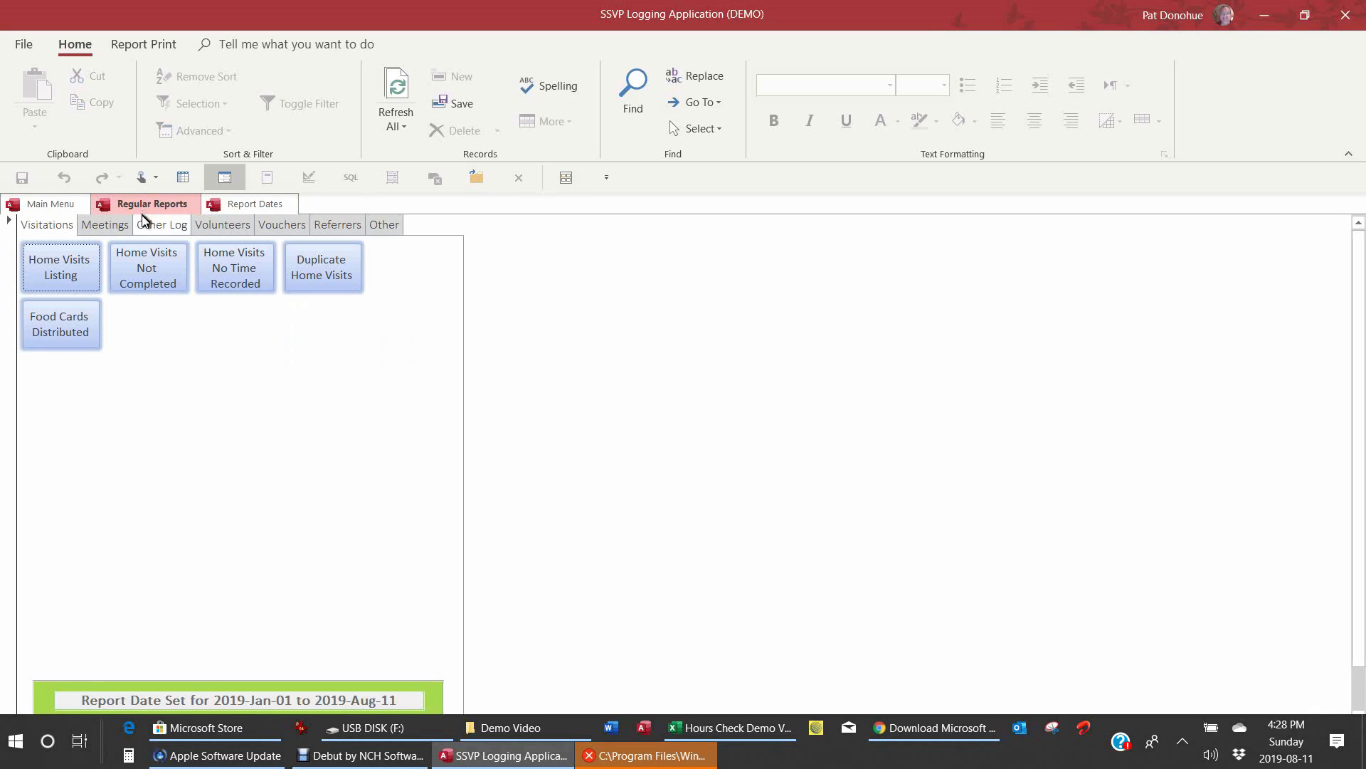
{"action": "left_click", "coordinate": [39, 206]}
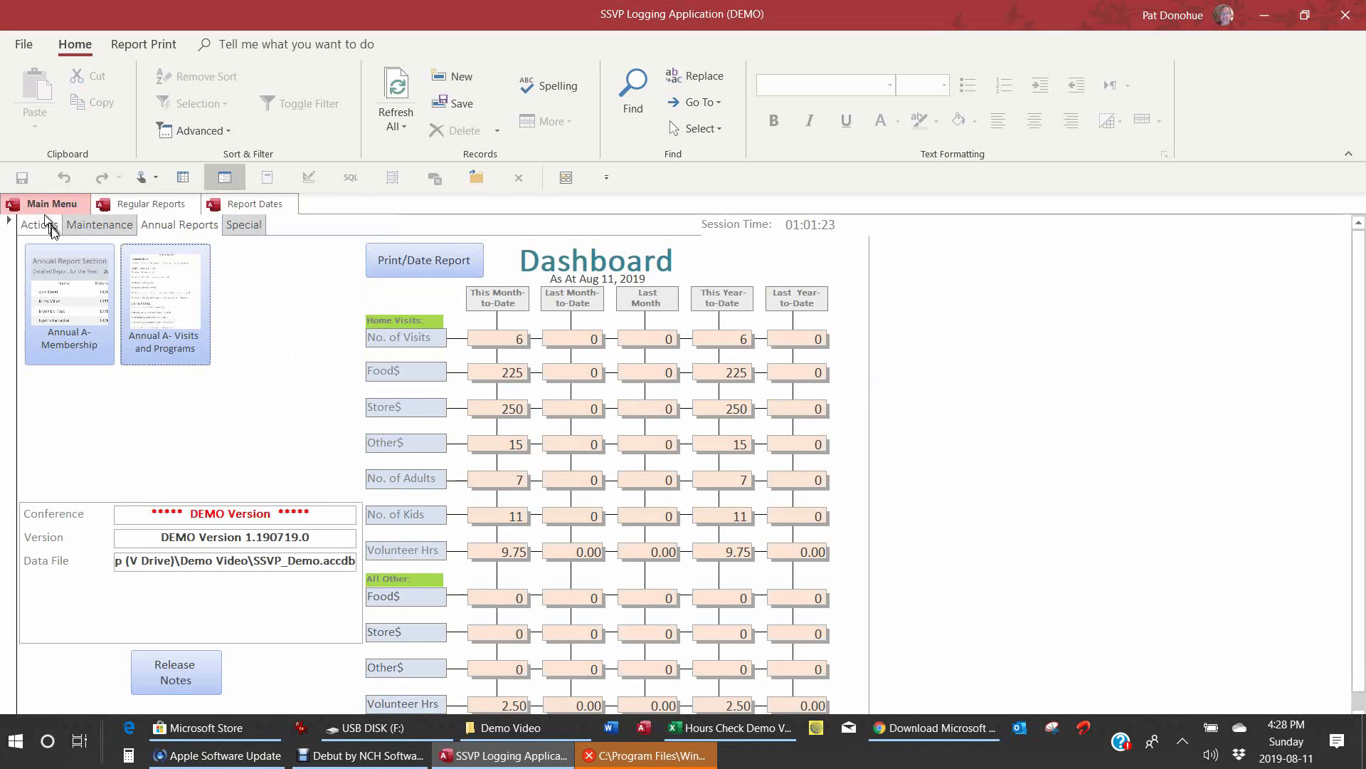
{"action": "left_click", "coordinate": [71, 292]}
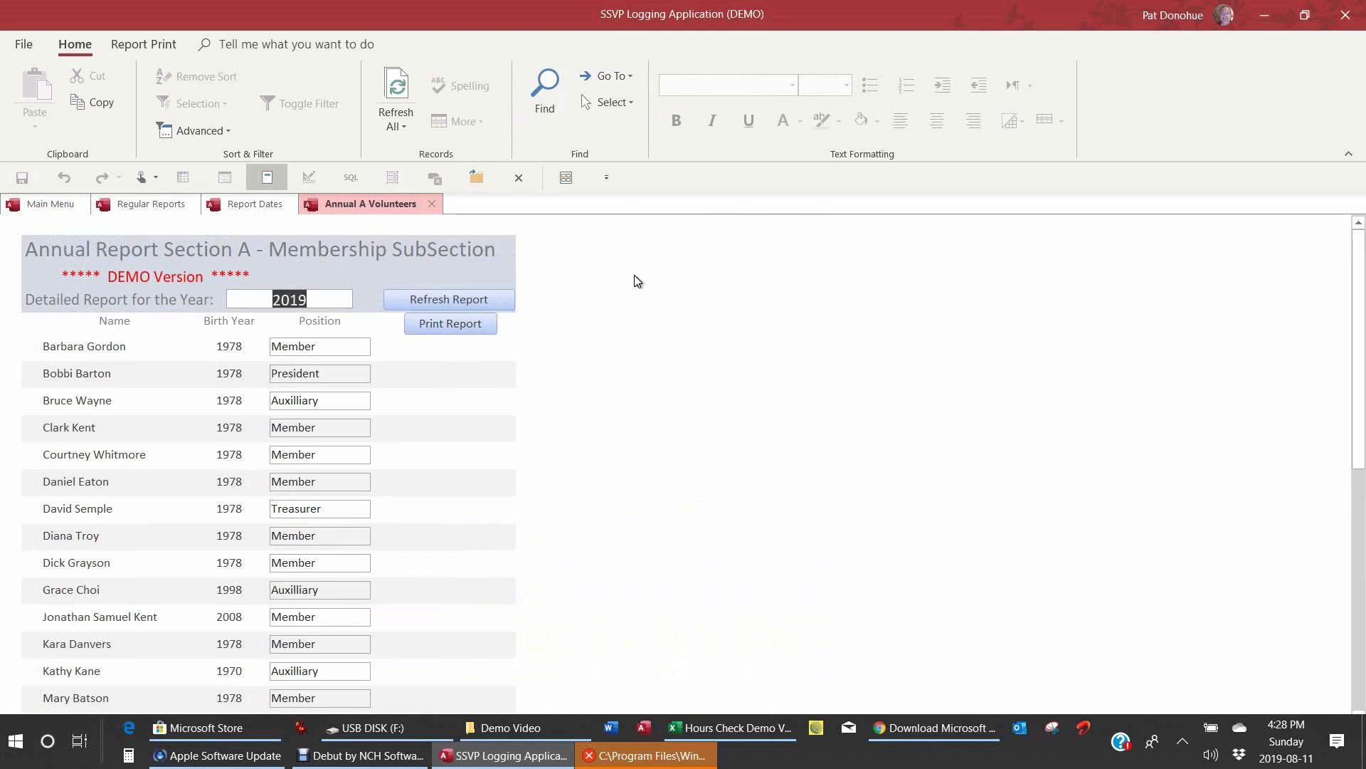
{"action": "left_click_drag", "start_coordinate": [1360, 412], "coordinate": [1345, 620]}
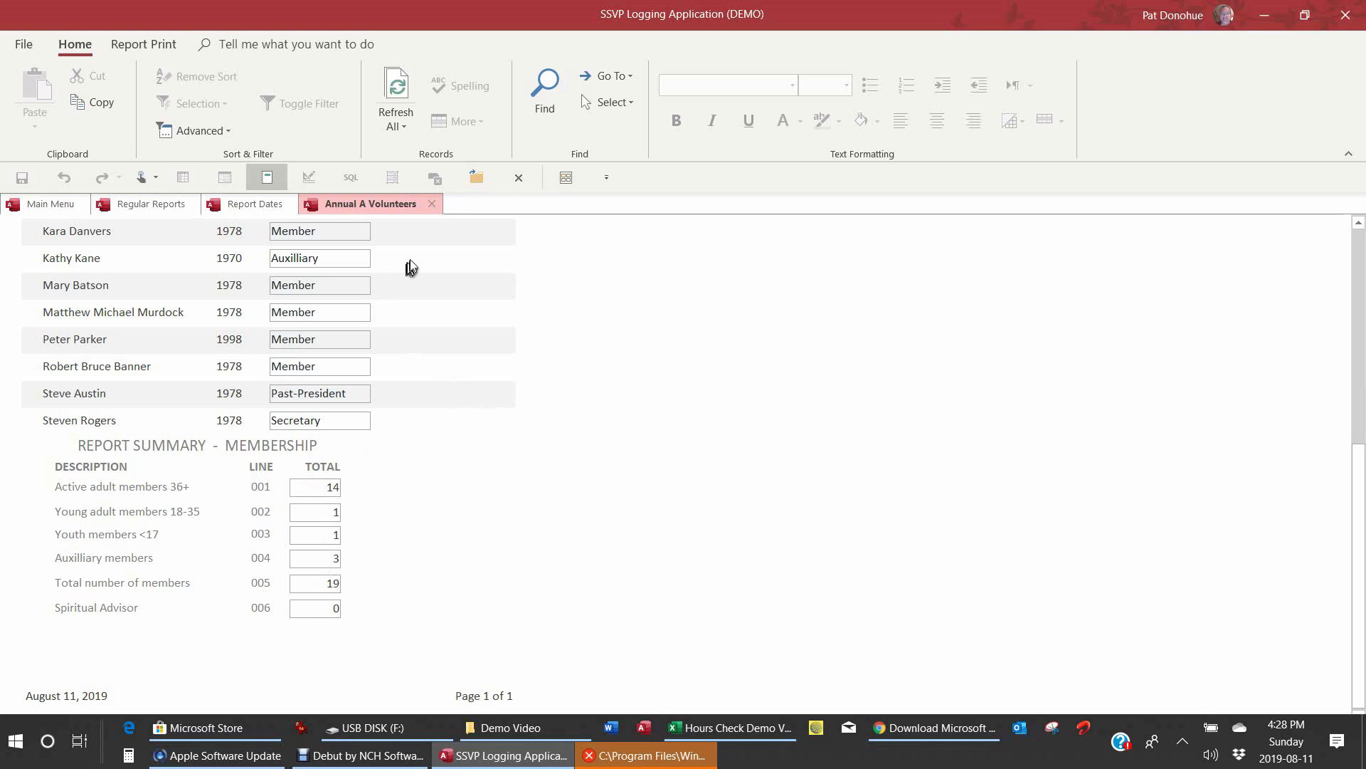
{"action": "left_click", "coordinate": [430, 204]}
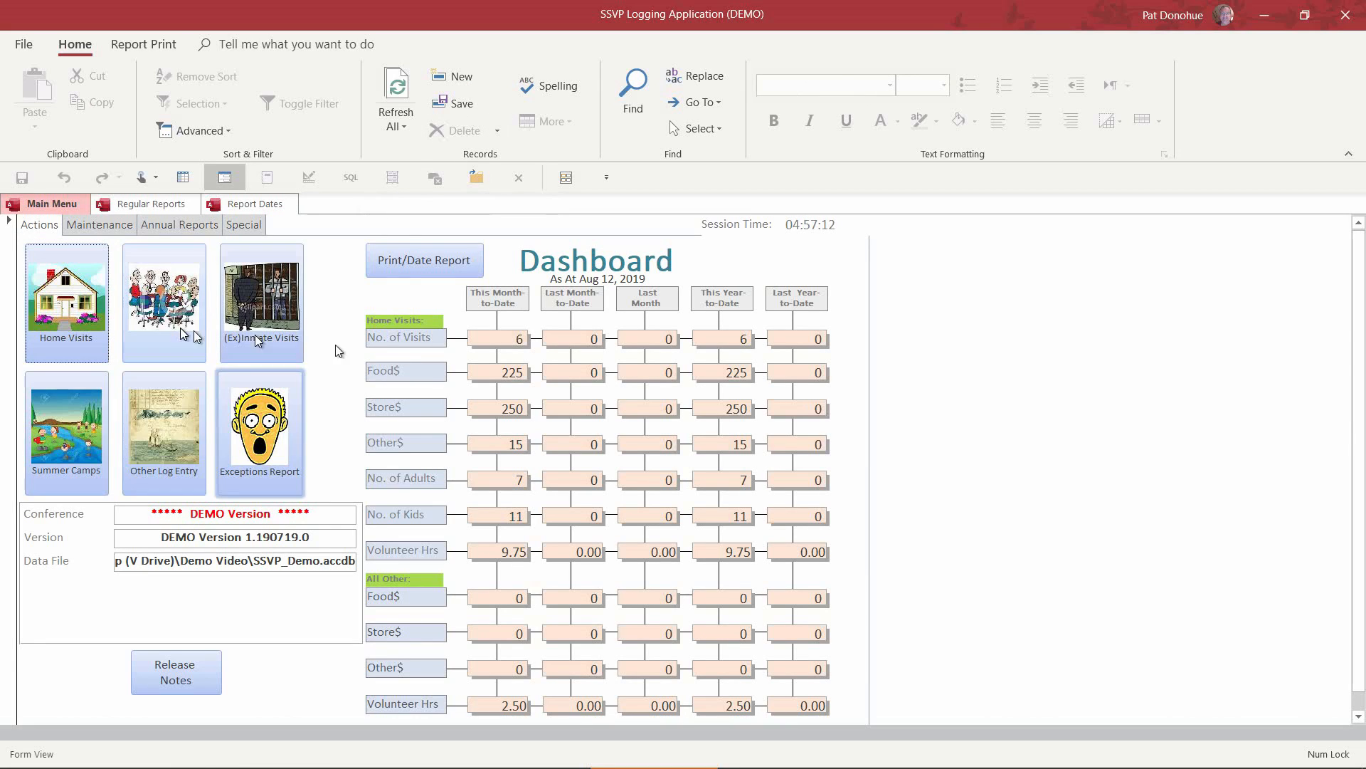
Step: Save a Regular meeting for 2019-08-12 with 8 attendees and a 1.5 duration
{"action": "left_click", "coordinate": [165, 326]}
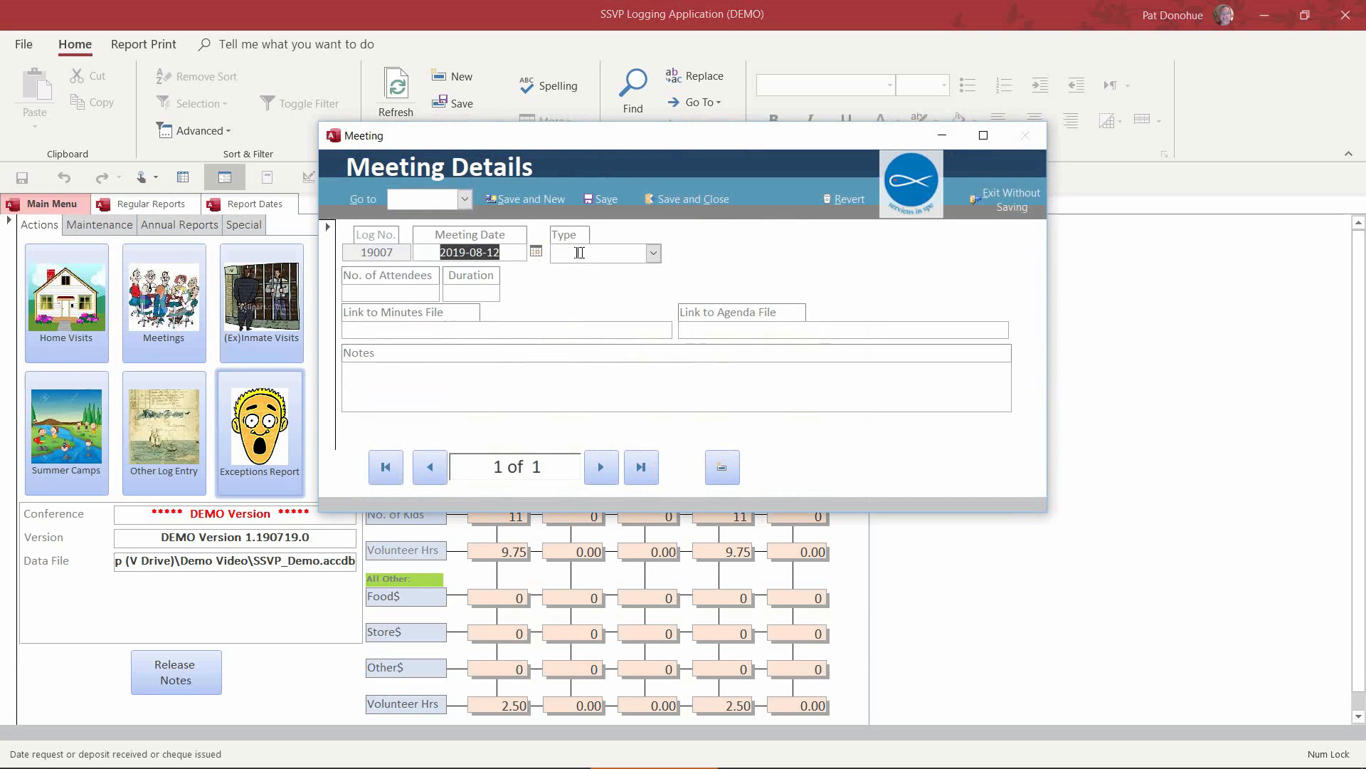
{"action": "left_click", "coordinate": [653, 255]}
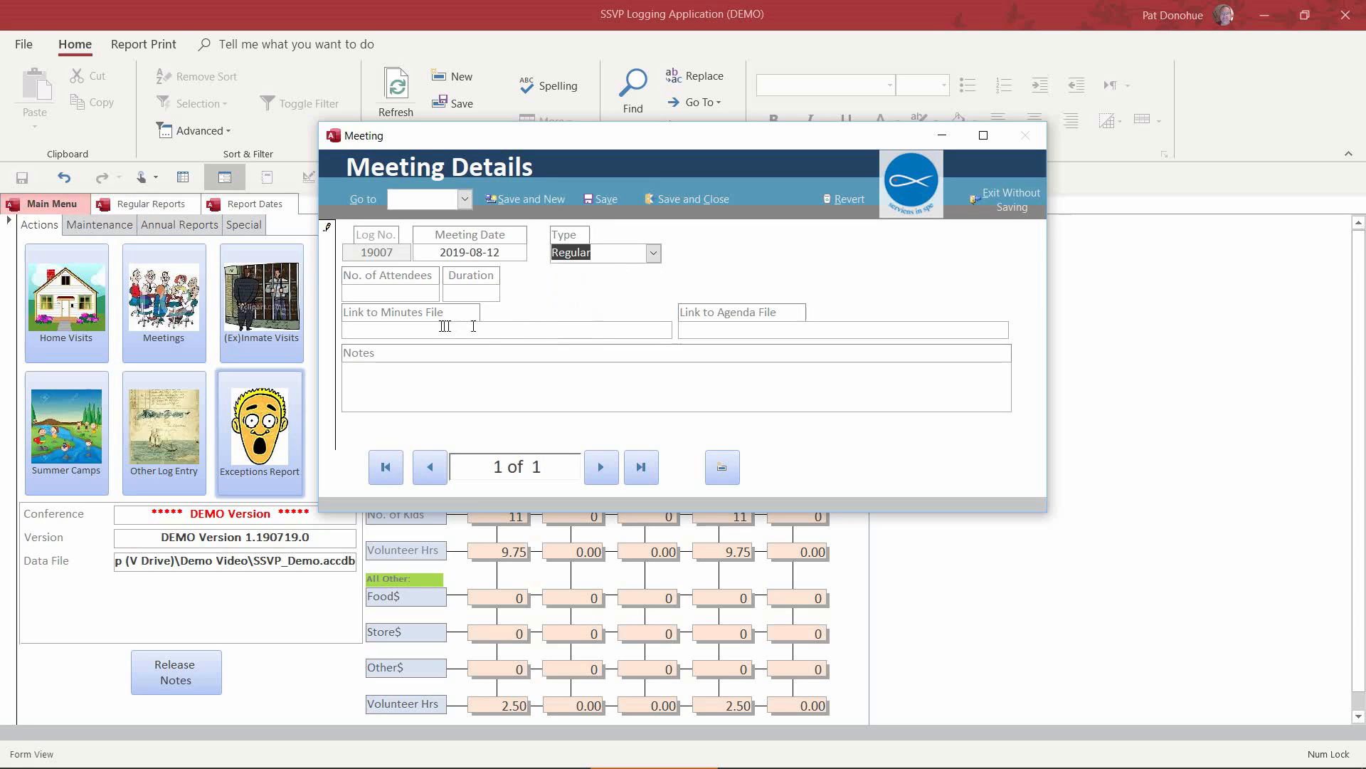
{"action": "left_click", "coordinate": [405, 288]}
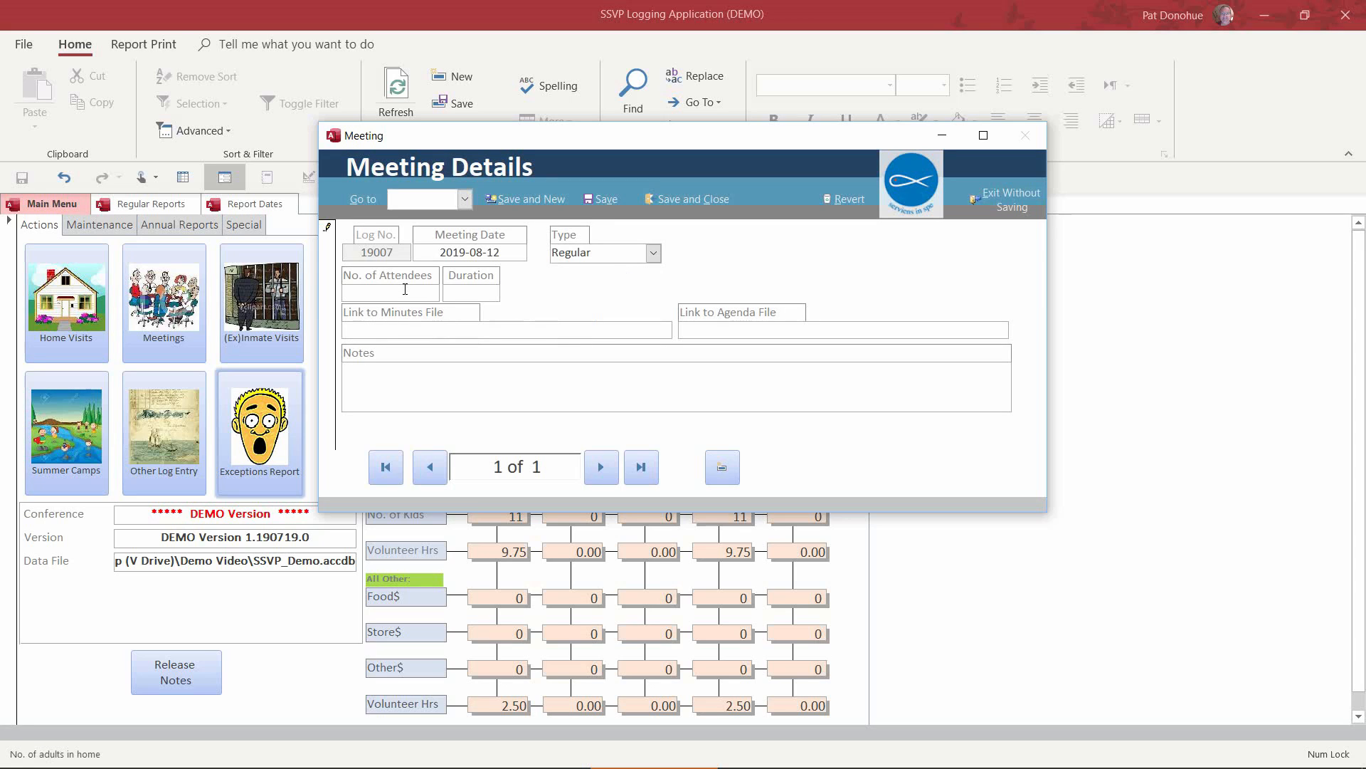
{"action": "type", "text": "8"}
{"action": "left_click", "coordinate": [458, 291]}
{"action": "type", "text": "1.5"}
{"action": "left_click", "coordinate": [450, 337]}
{"action": "left_click", "coordinate": [735, 331]}
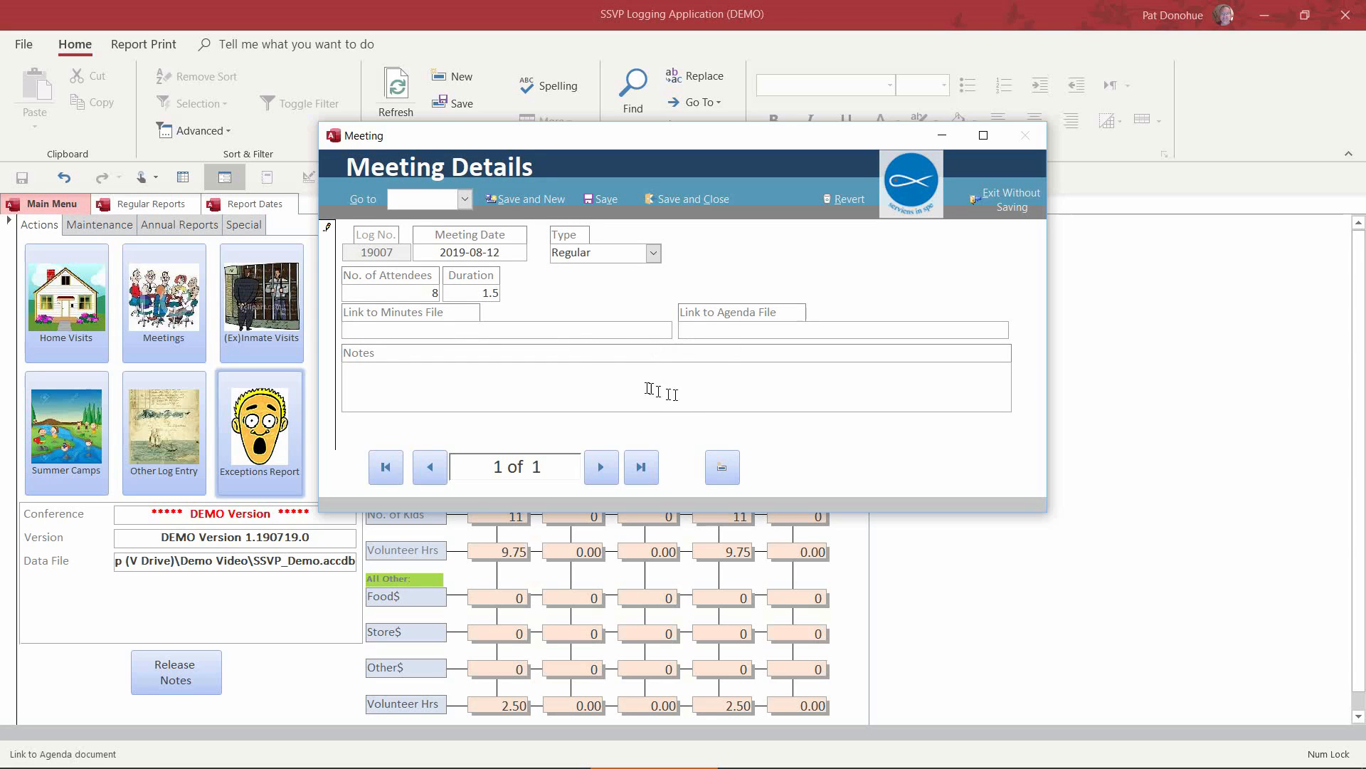
{"action": "left_click", "coordinate": [679, 207]}
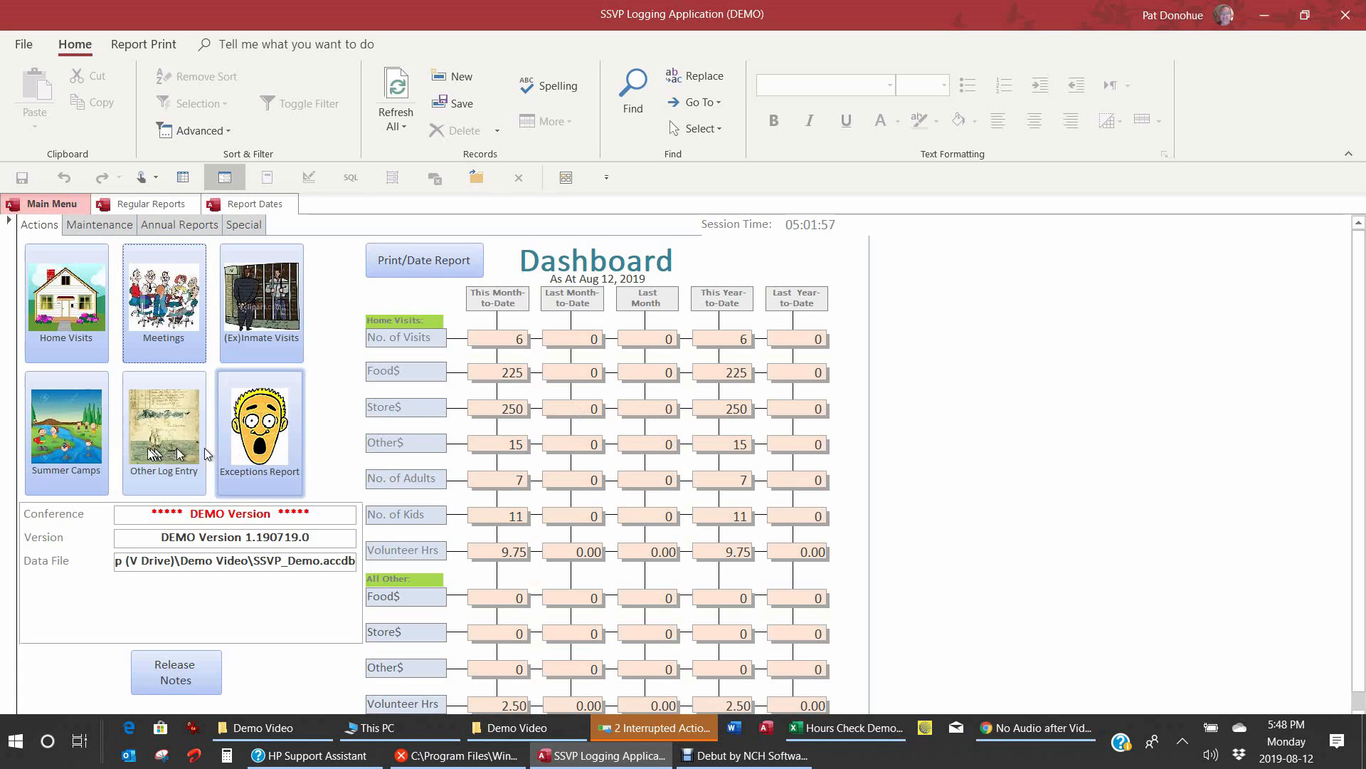
Step: Start a new other log entry dated 2019-08-12
{"action": "left_click", "coordinate": [173, 457]}
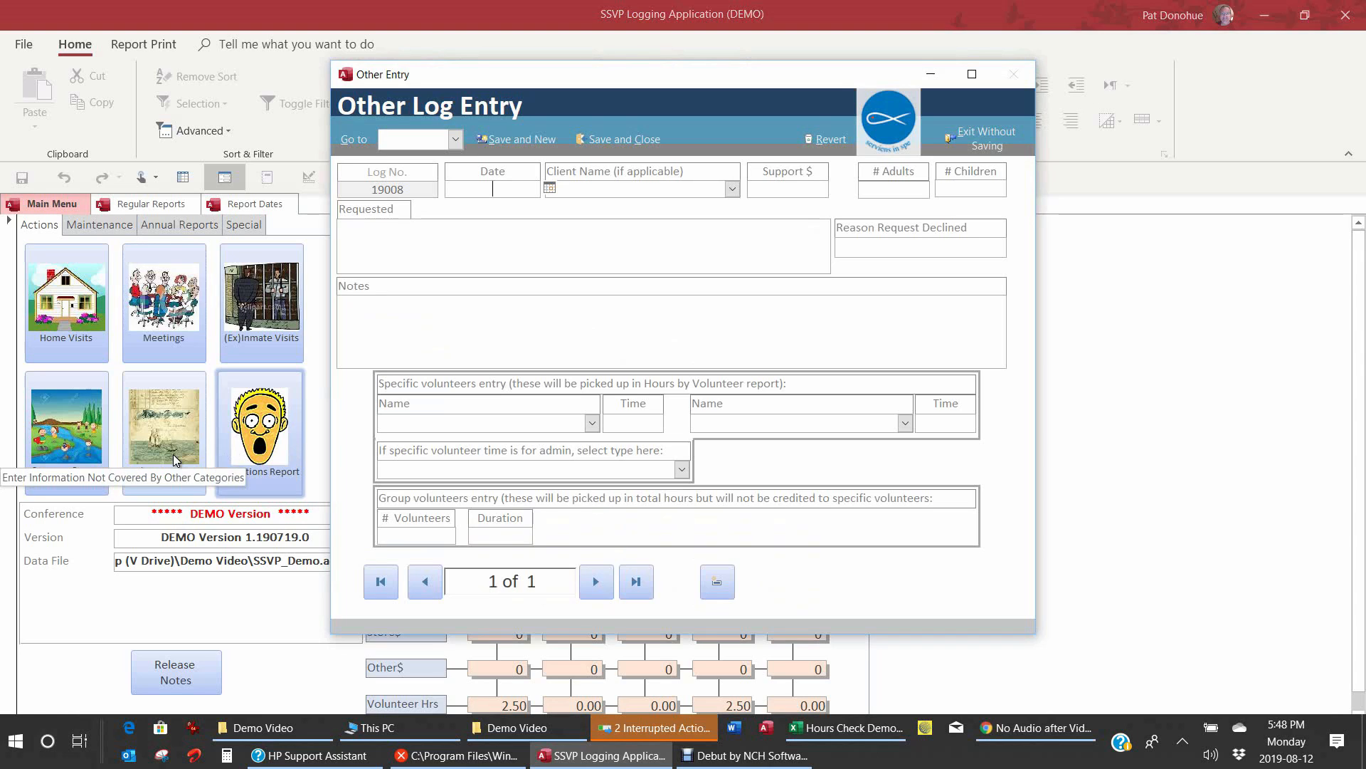
{"action": "left_click", "coordinate": [551, 189]}
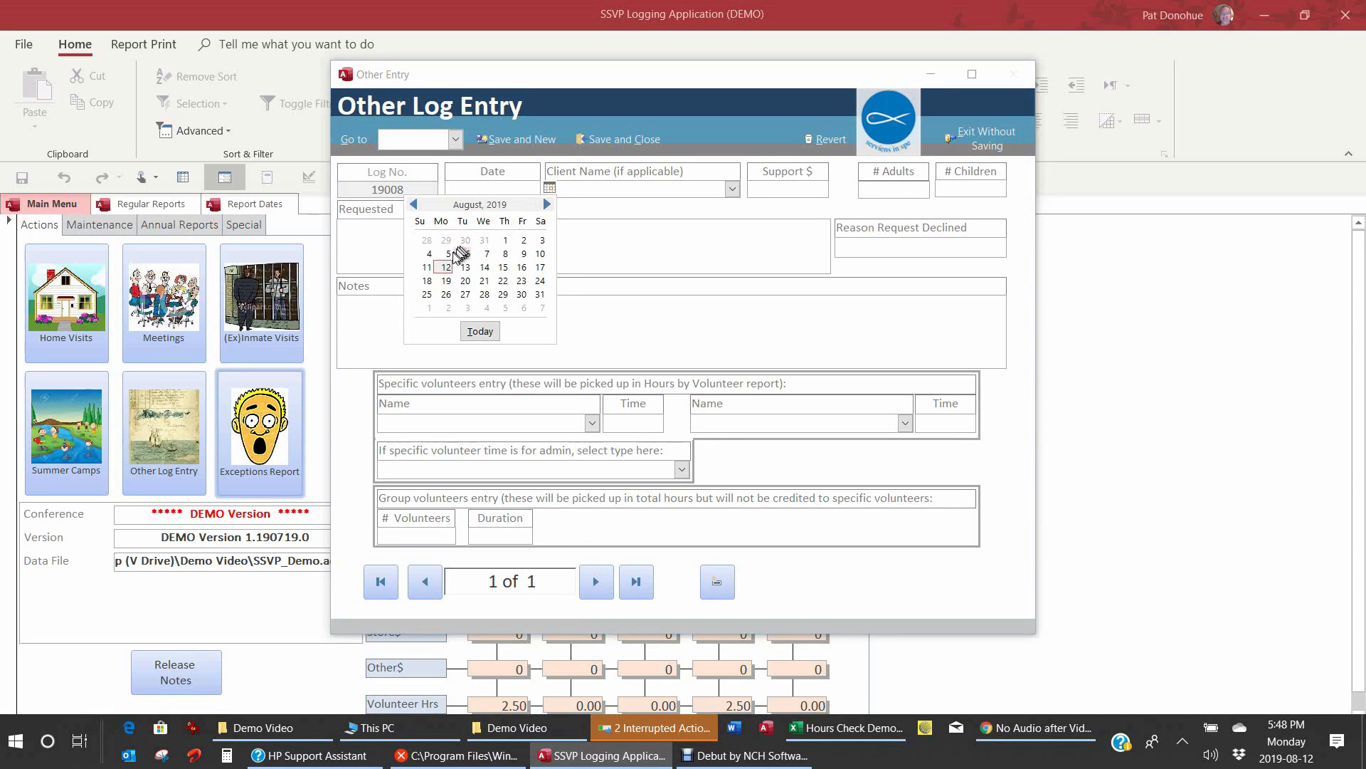
{"action": "left_click", "coordinate": [453, 277]}
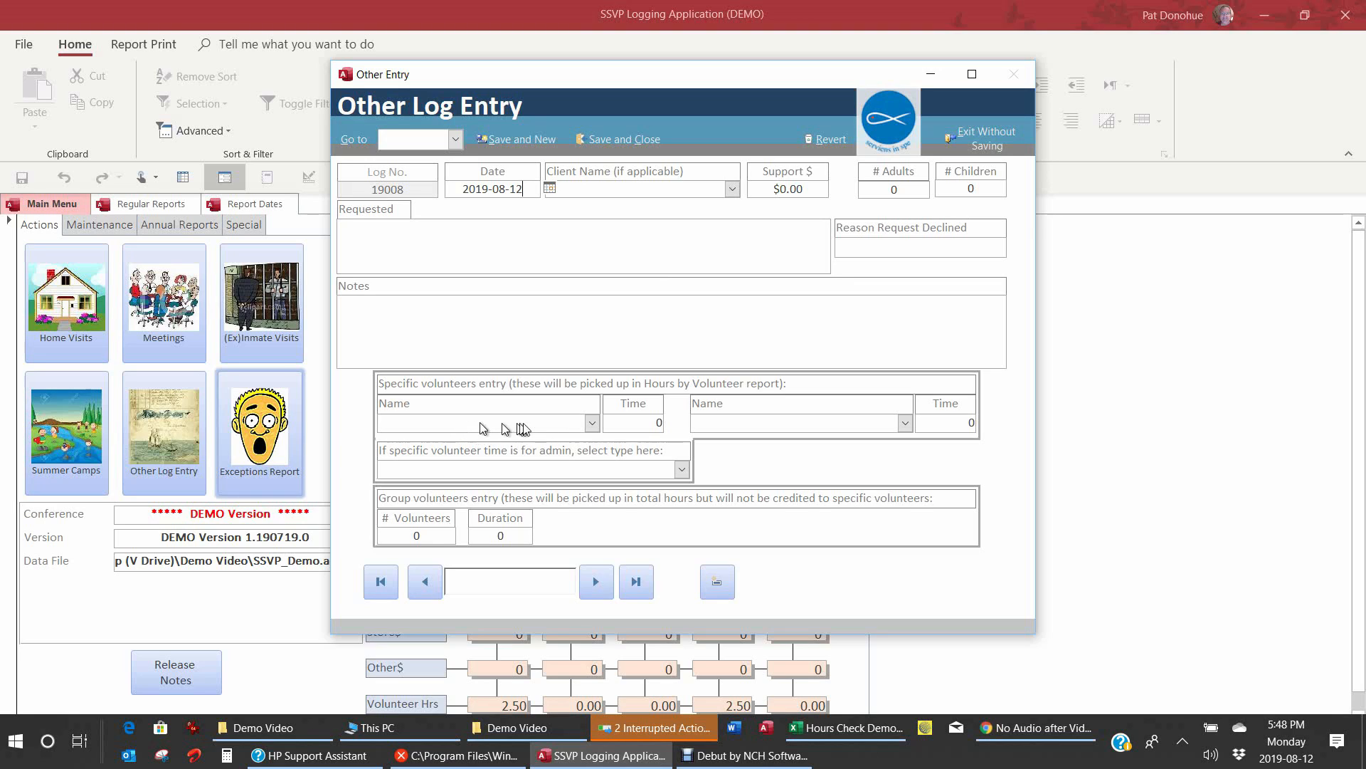
Step: Add one volunteer with 0.75 hours of Accounting admin time, then Save and New
{"action": "left_click", "coordinate": [562, 425]}
{"action": "type", "text": "peter Parker"}
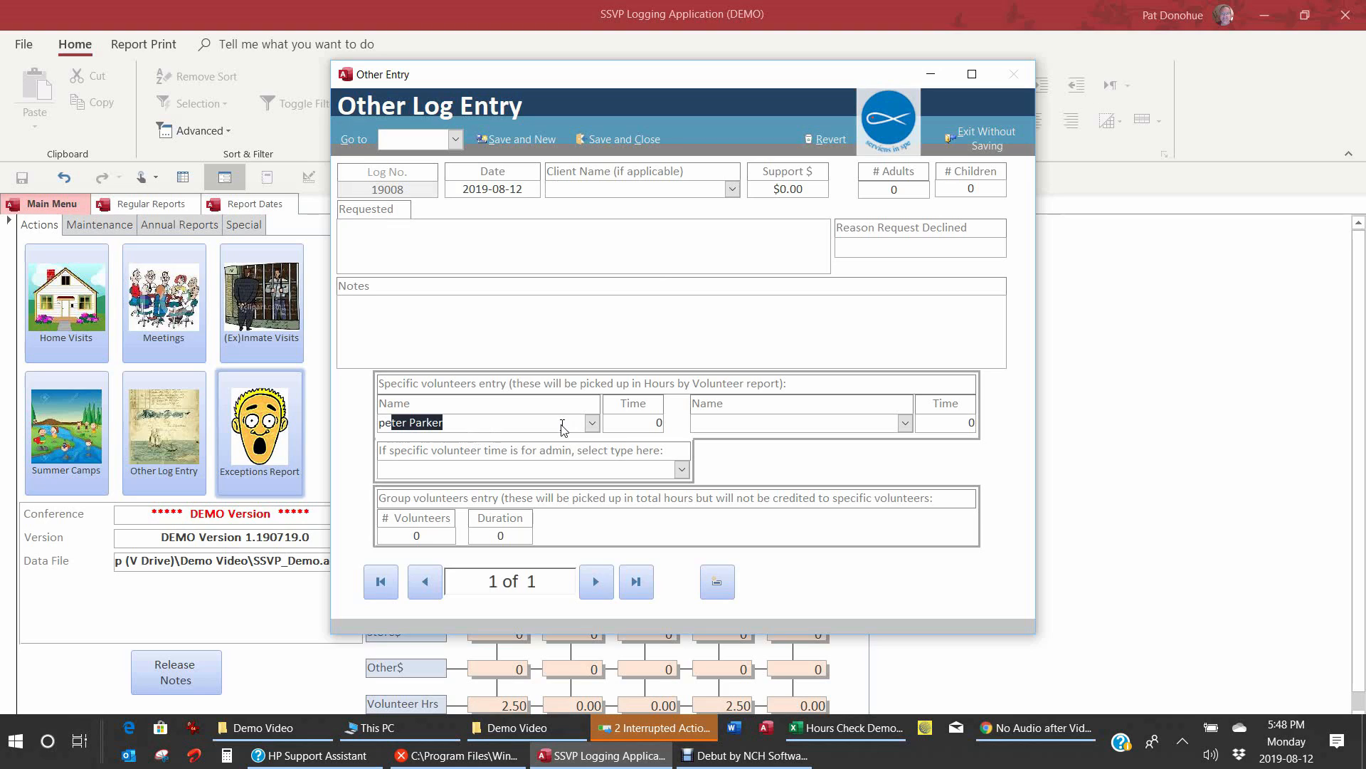
{"action": "key", "text": "Tab"}
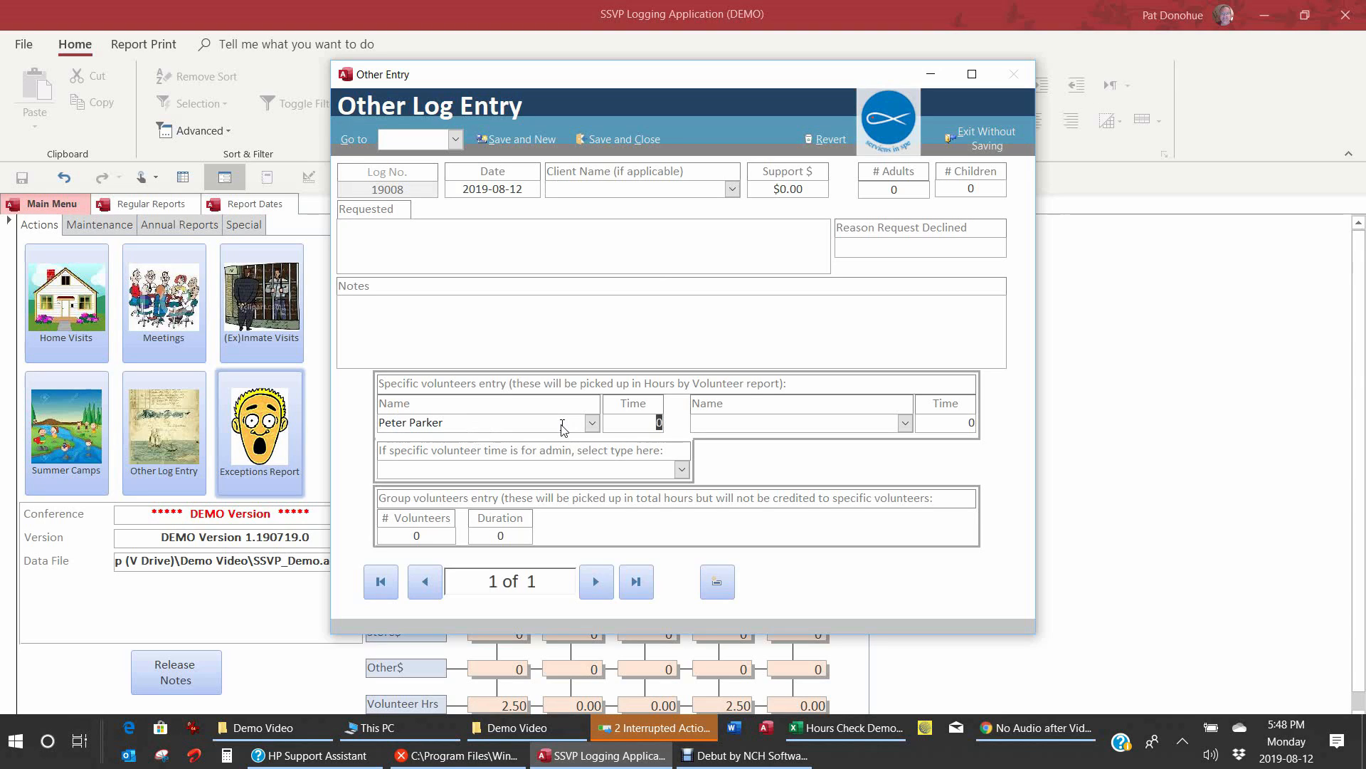
{"action": "type", "text": ".75"}
{"action": "key", "text": "Tab"}
{"action": "key", "text": "Tab"}
{"action": "left_click", "coordinate": [681, 469]}
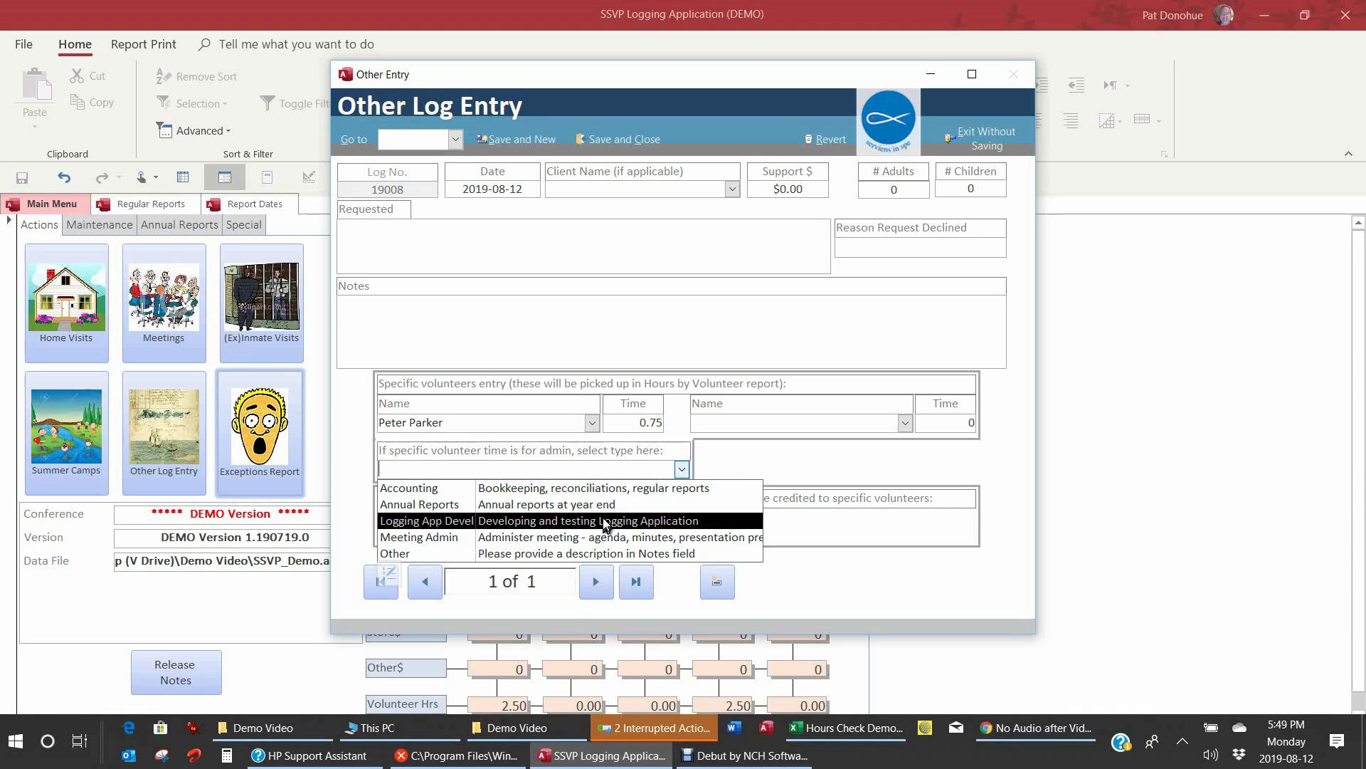
{"action": "left_click", "coordinate": [599, 491]}
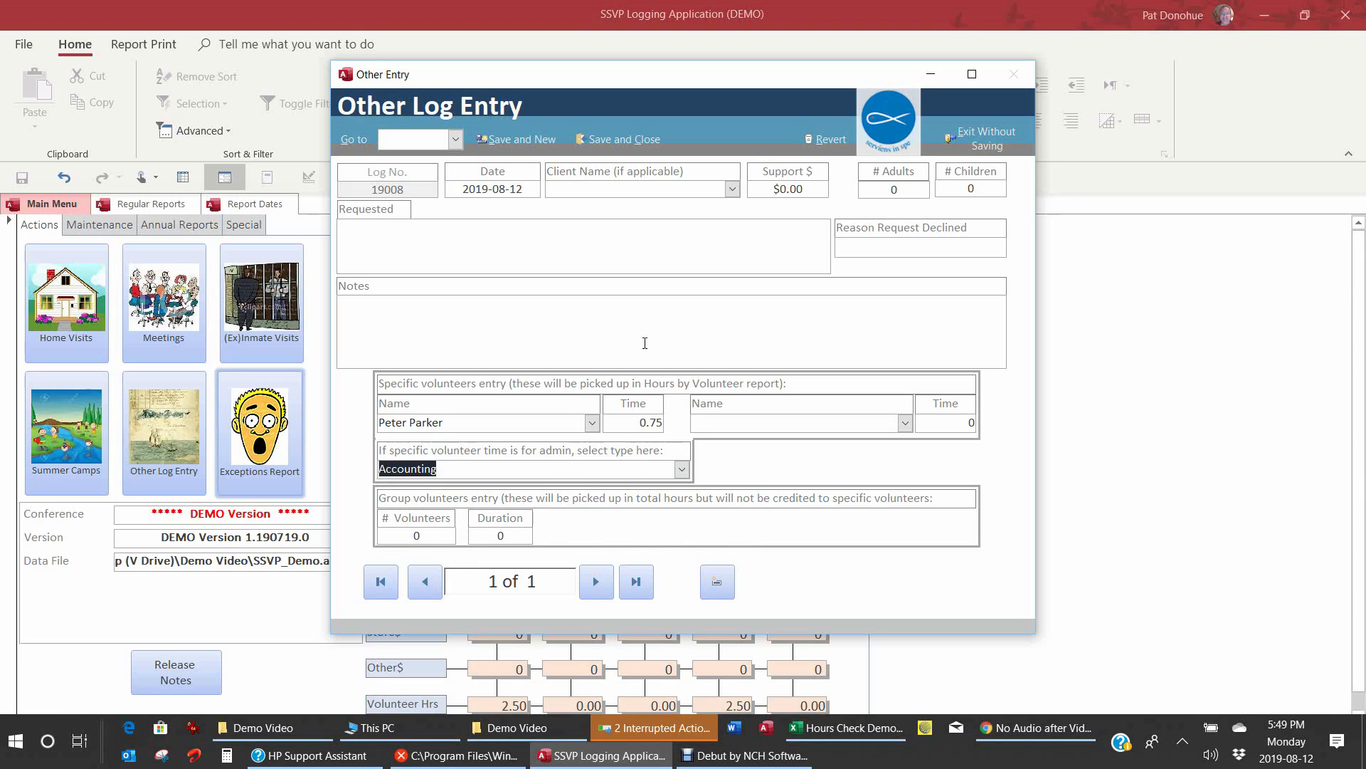
{"action": "left_click", "coordinate": [534, 142]}
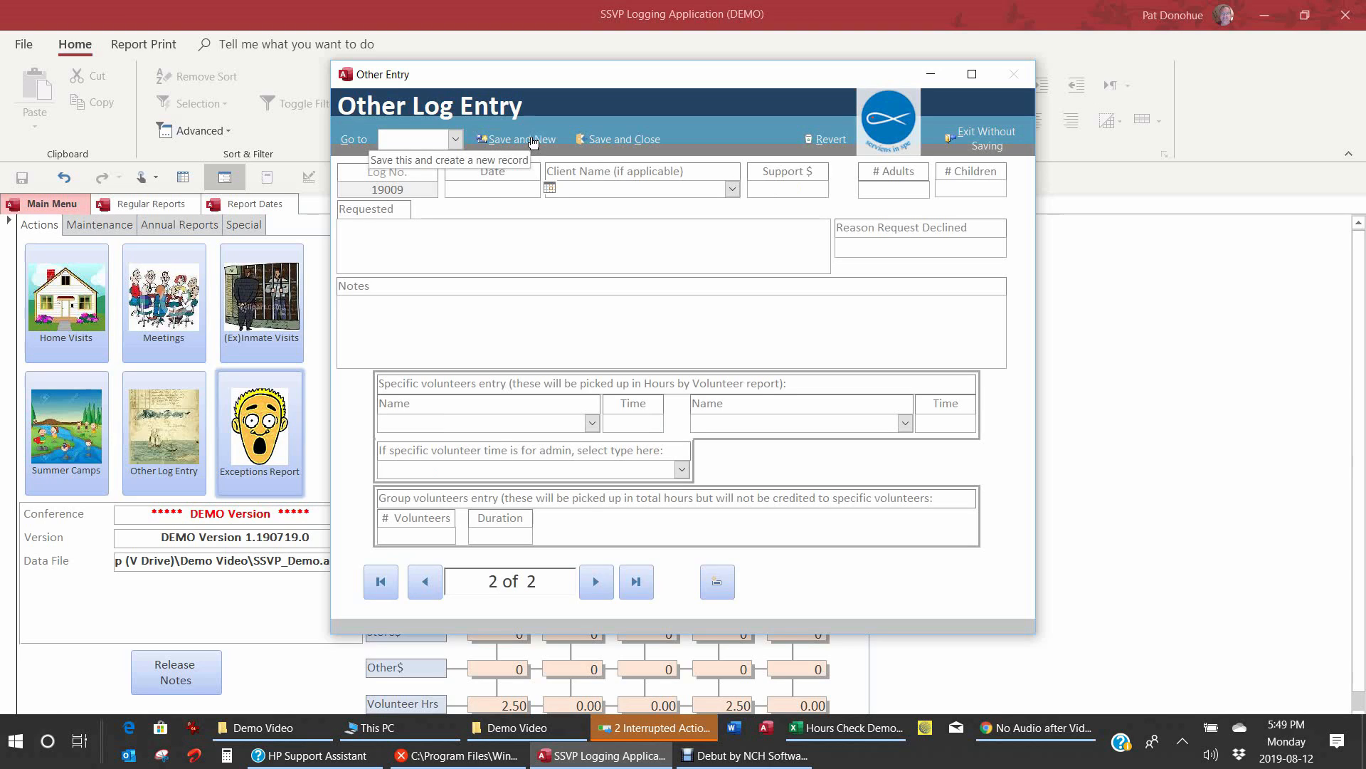
Step: Date the entry 2019-08-12 and note 'North of 60 packing'
{"action": "left_click", "coordinate": [549, 188]}
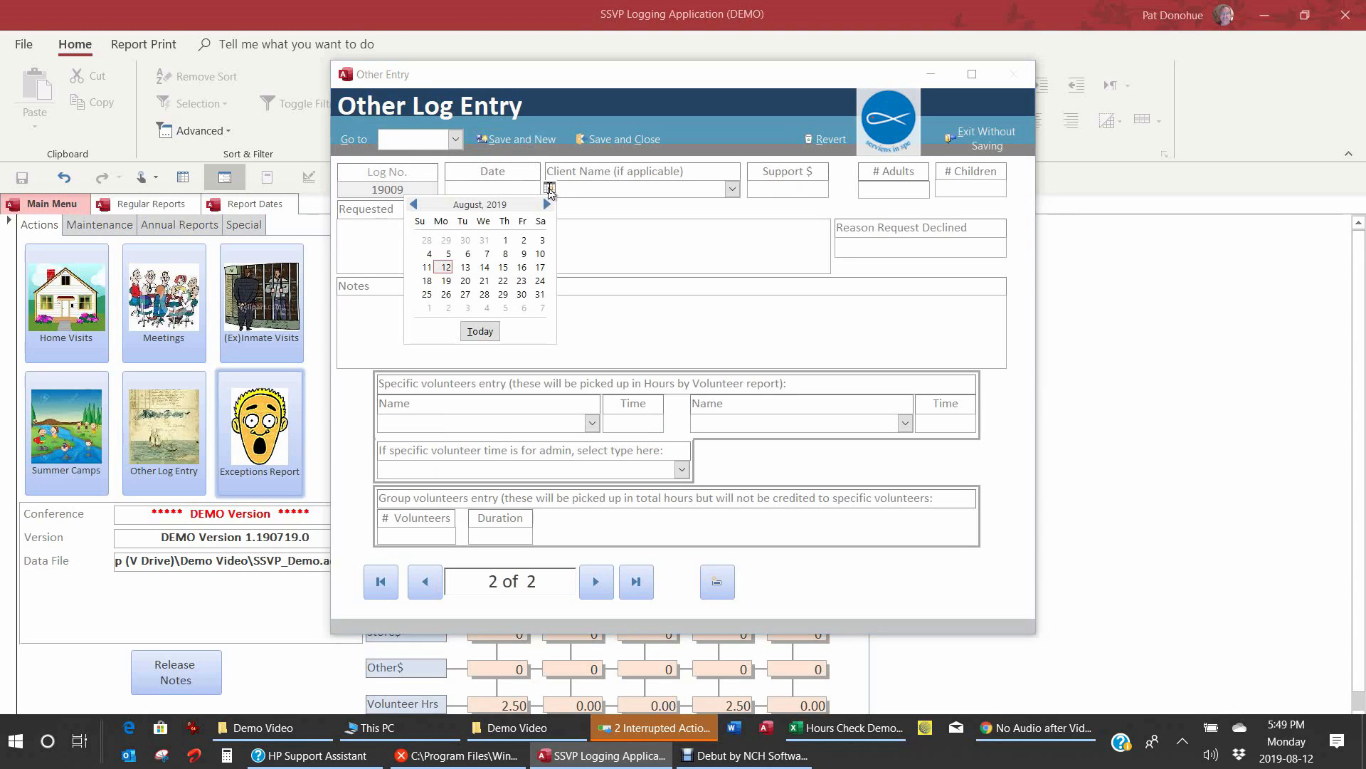
{"action": "left_click", "coordinate": [446, 268]}
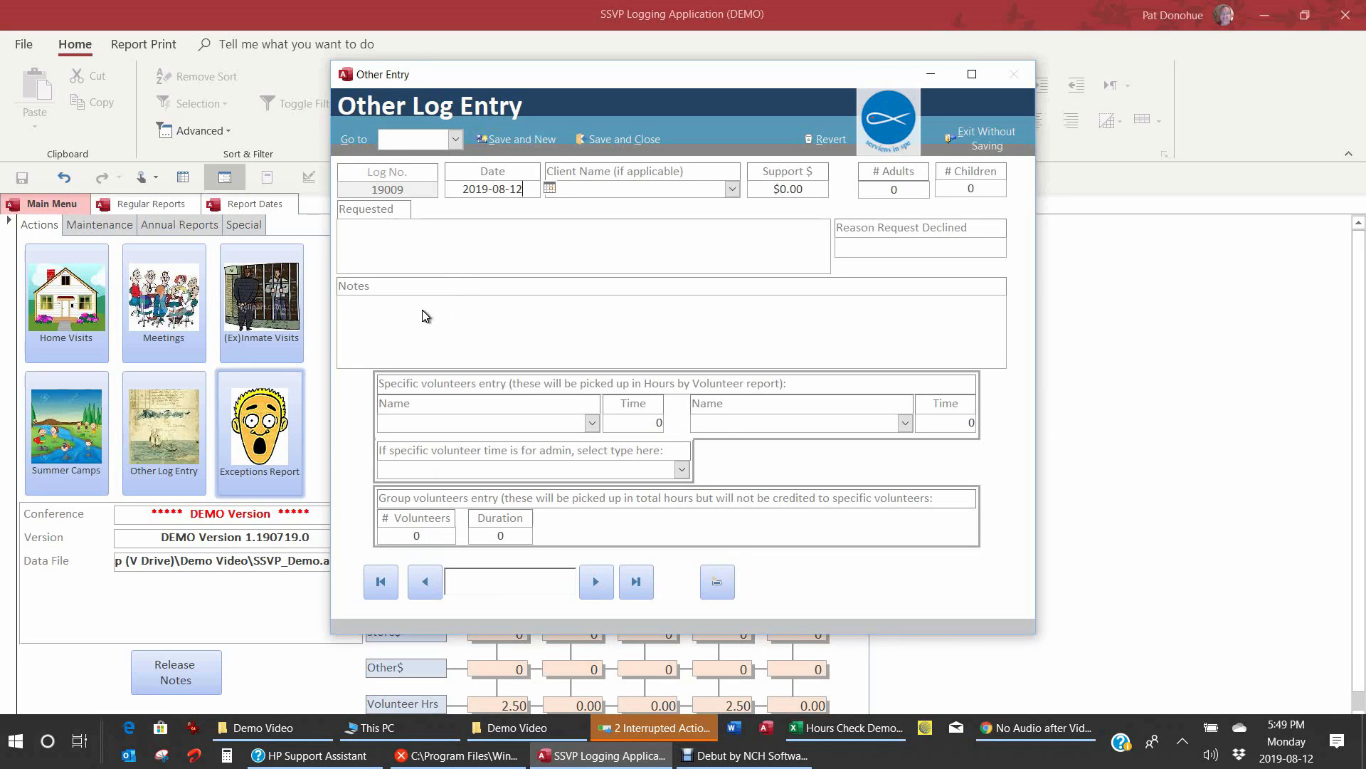
{"action": "left_click", "coordinate": [391, 309]}
{"action": "type", "text": "North of 60 packing"}
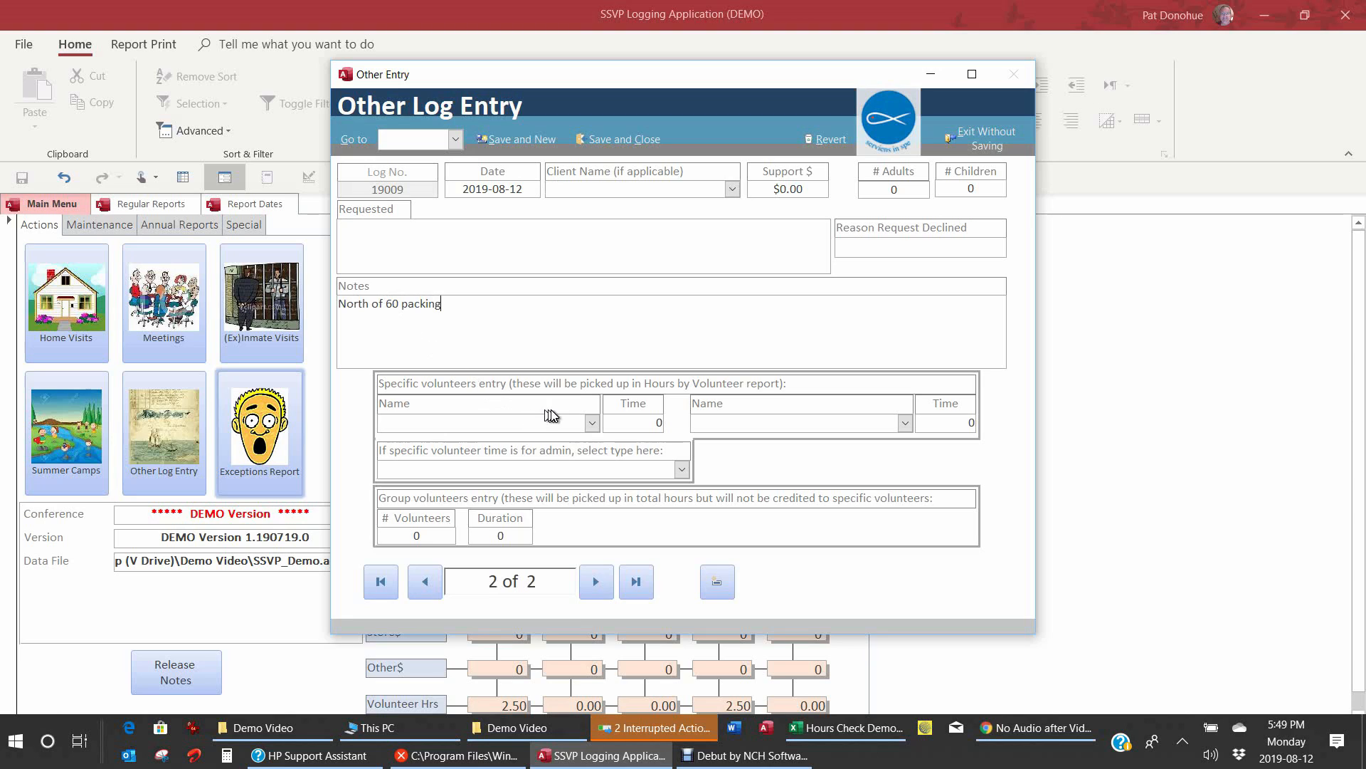
Step: Set 4 volunteers and a 1.5 duration, then Save and New
{"action": "left_click", "coordinate": [426, 533]}
{"action": "key", "text": "BackSpace"}
{"action": "type", "text": "4"}
{"action": "key", "text": "BackSpace"}
{"action": "type", "text": "1.5"}
{"action": "left_click", "coordinate": [511, 140]}
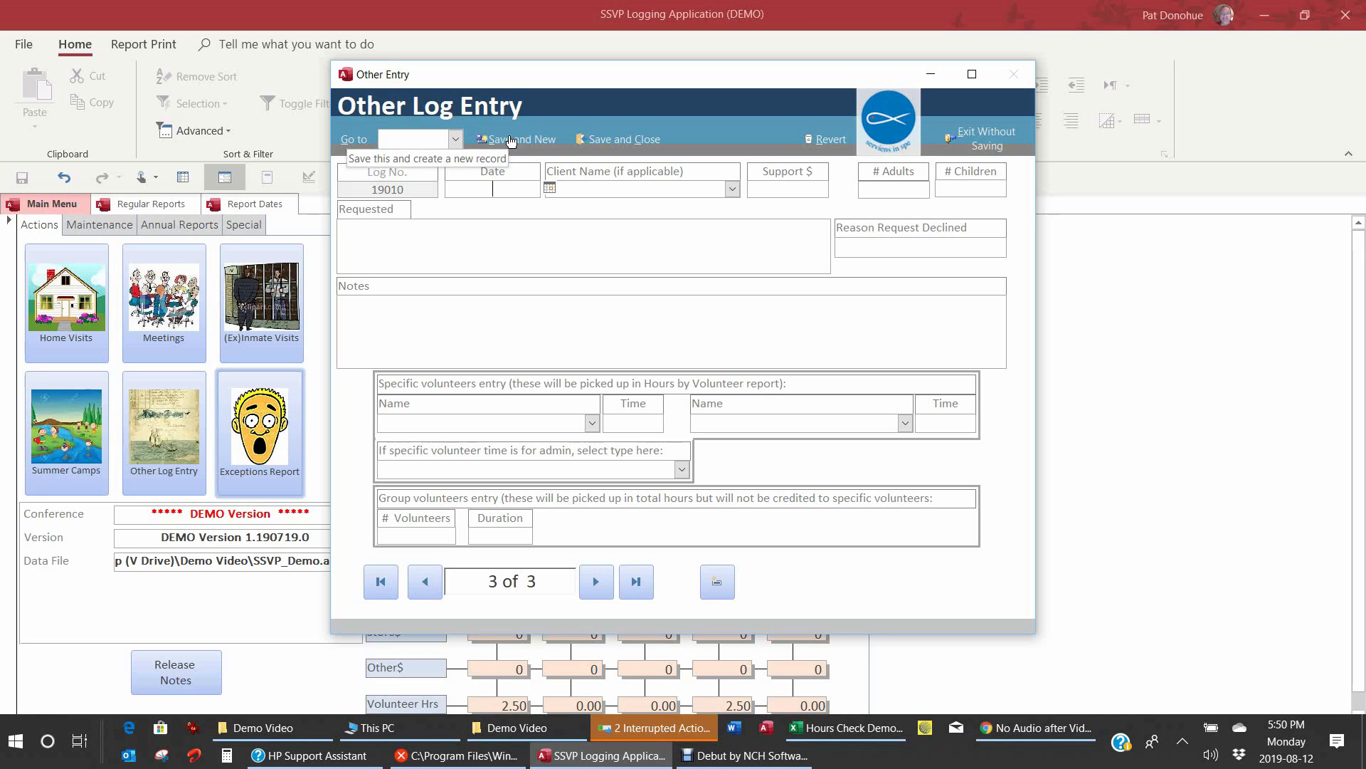
Step: Date the entry 2019-08-11, choose the client, and enter $250 support
{"action": "left_click", "coordinate": [550, 187]}
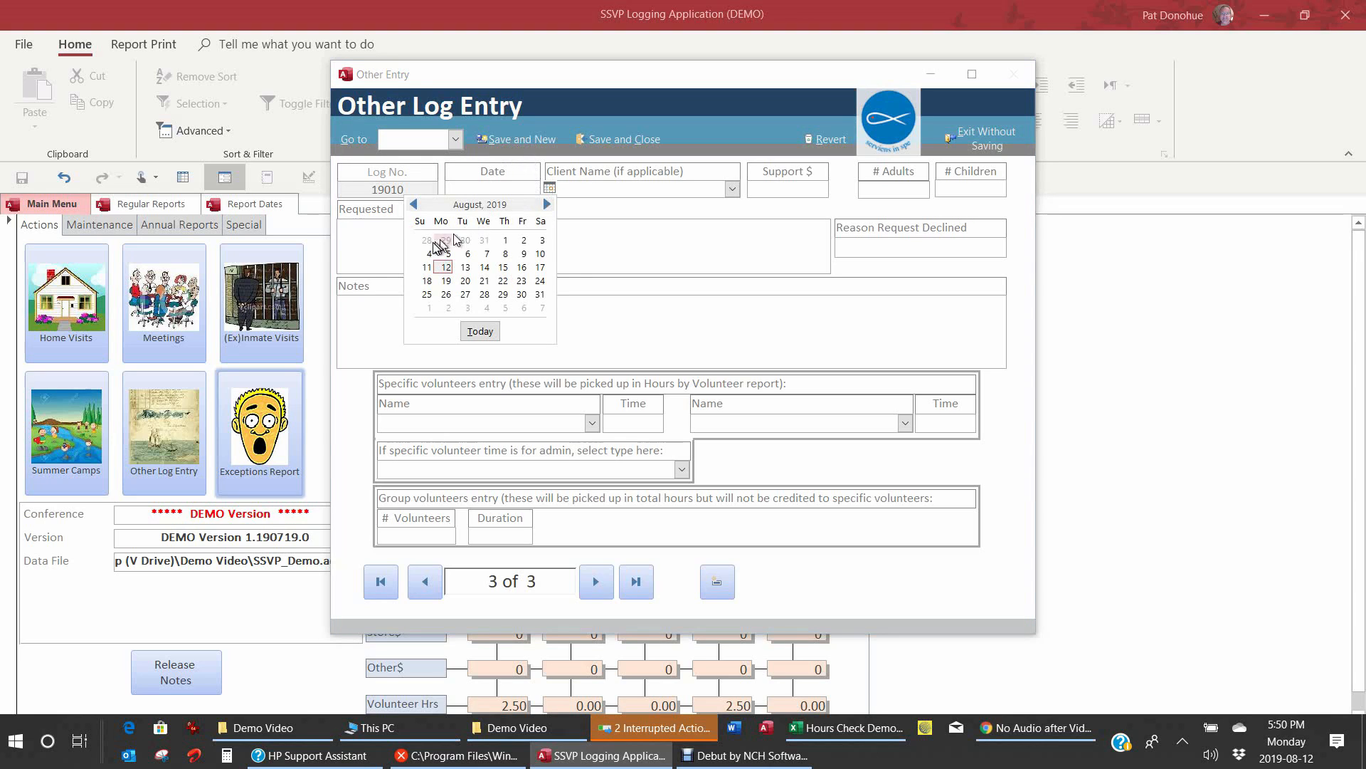
{"action": "left_click", "coordinate": [425, 269]}
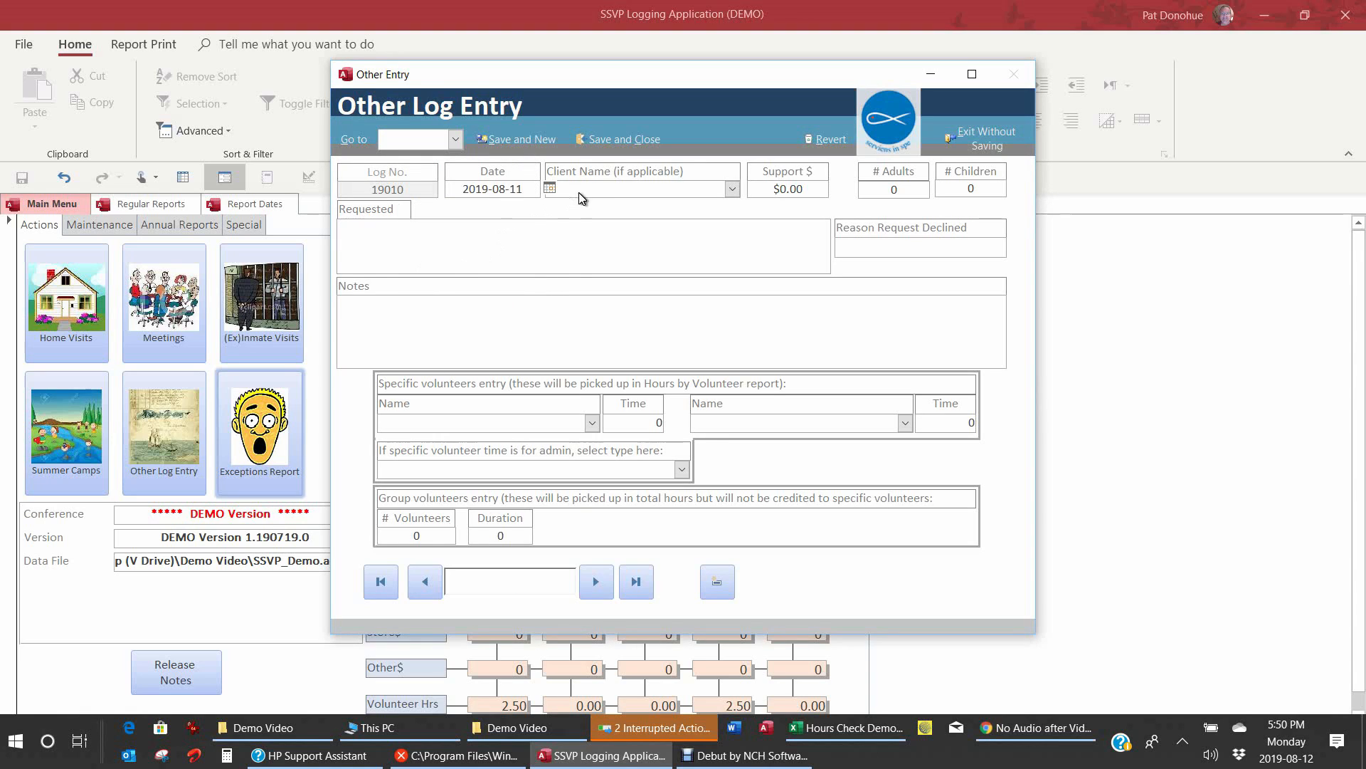
{"action": "left_click", "coordinate": [609, 188]}
{"action": "type", "text": "boris Badenov"}
{"action": "key", "text": "Tab"}
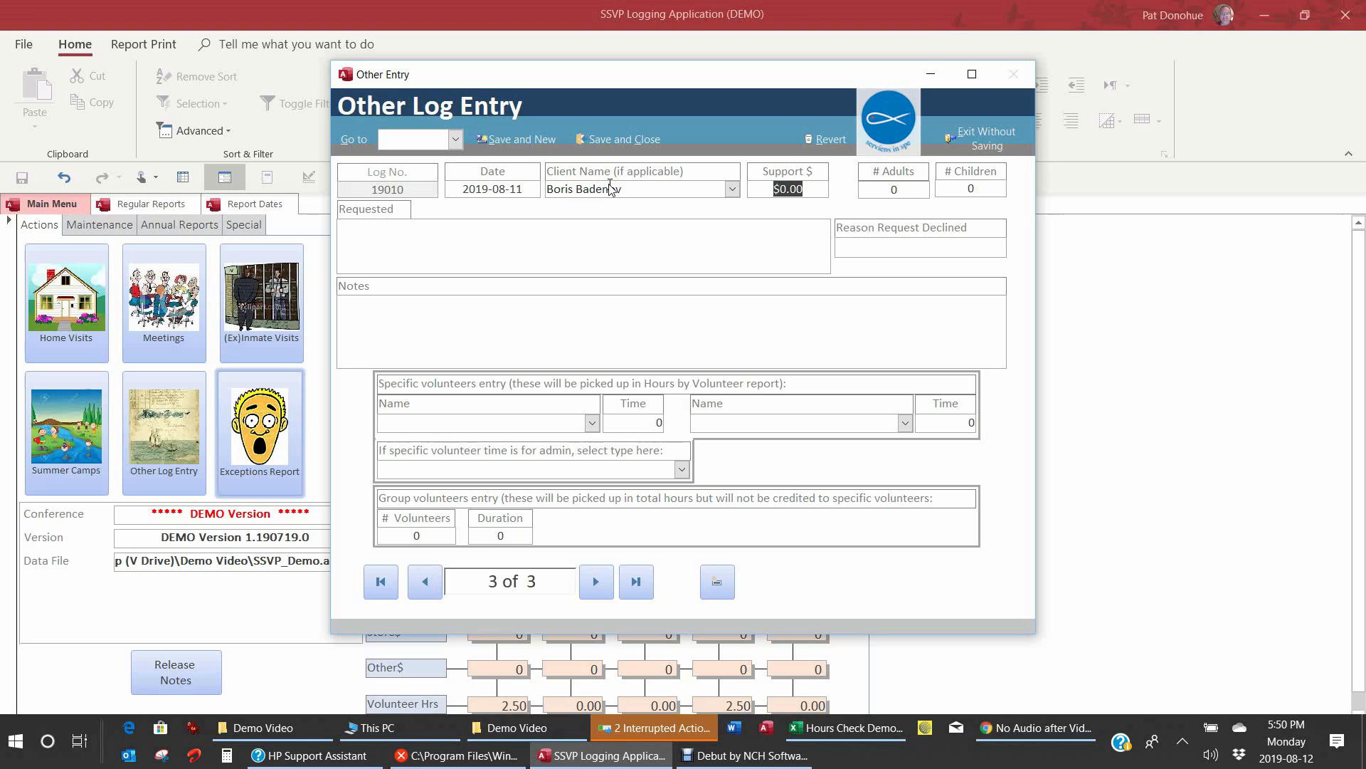
{"action": "type", "text": "20"}
{"action": "key", "text": "BackSpace"}
{"action": "type", "text": "50"}
{"action": "key", "text": "Tab"}
Step: Record 1 adult, 1 child and a Wheelchair request
{"action": "type", "text": "1"}
{"action": "key", "text": "Tab"}
{"action": "type", "text": "1"}
{"action": "key", "text": "Tab"}
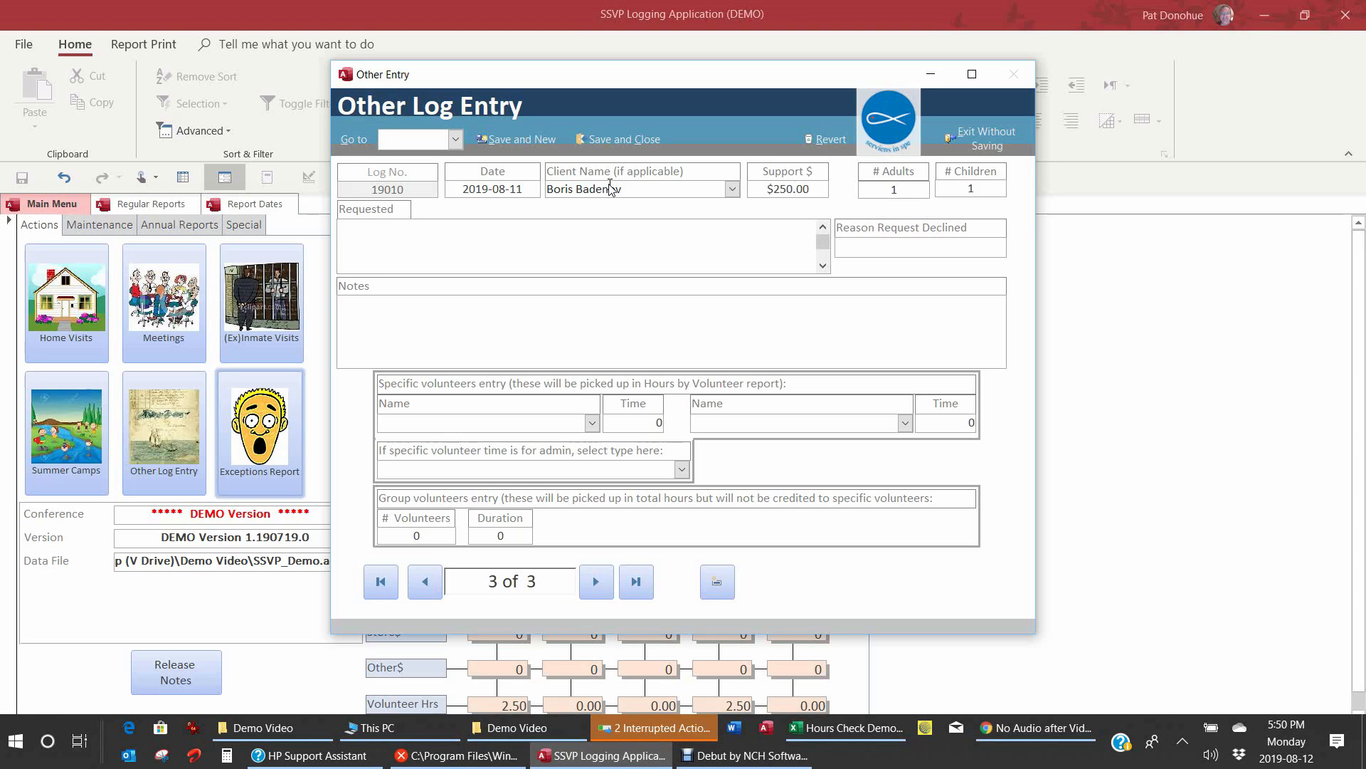
{"action": "type", "text": "Wheelchair"}
Step: Add two volunteers at 2 hours each, then save and close the entry
{"action": "left_click", "coordinate": [592, 424]}
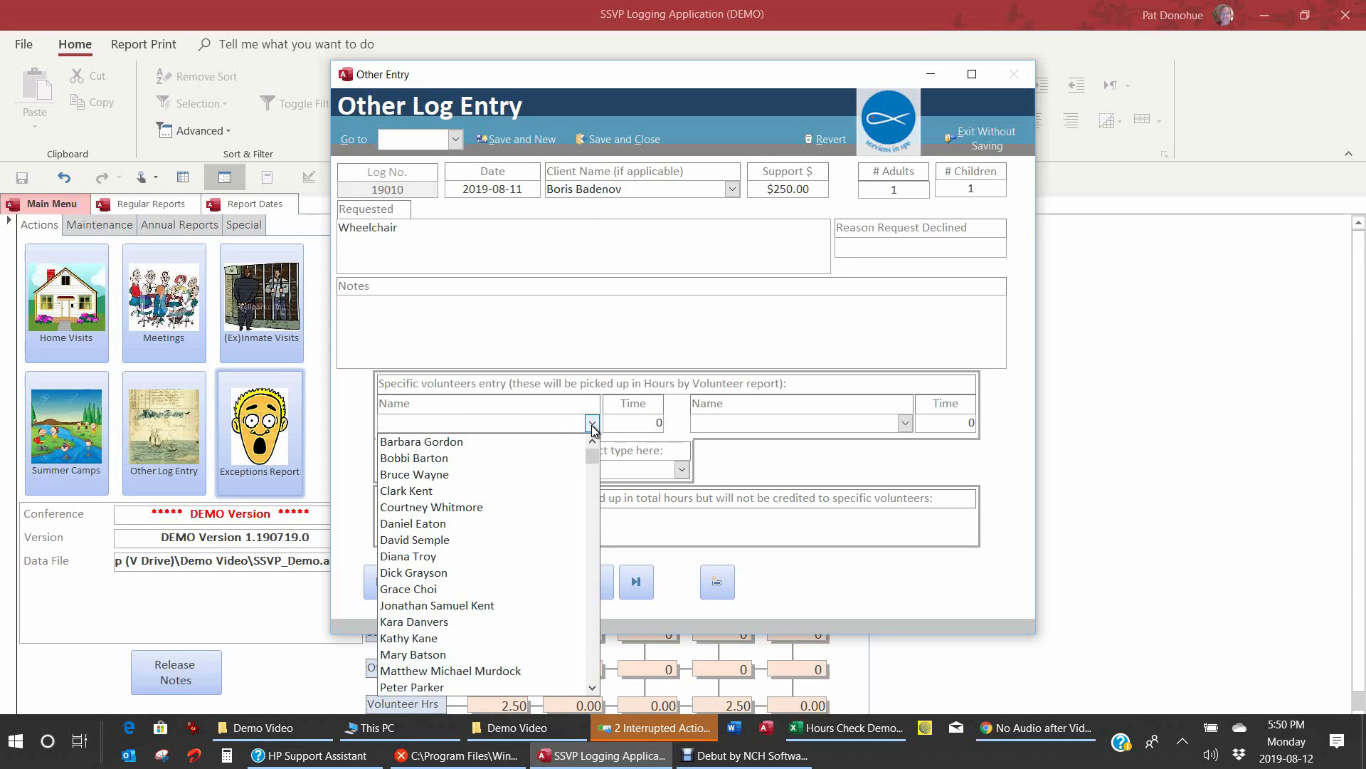
{"action": "left_click", "coordinate": [523, 532]}
{"action": "left_click", "coordinate": [656, 425]}
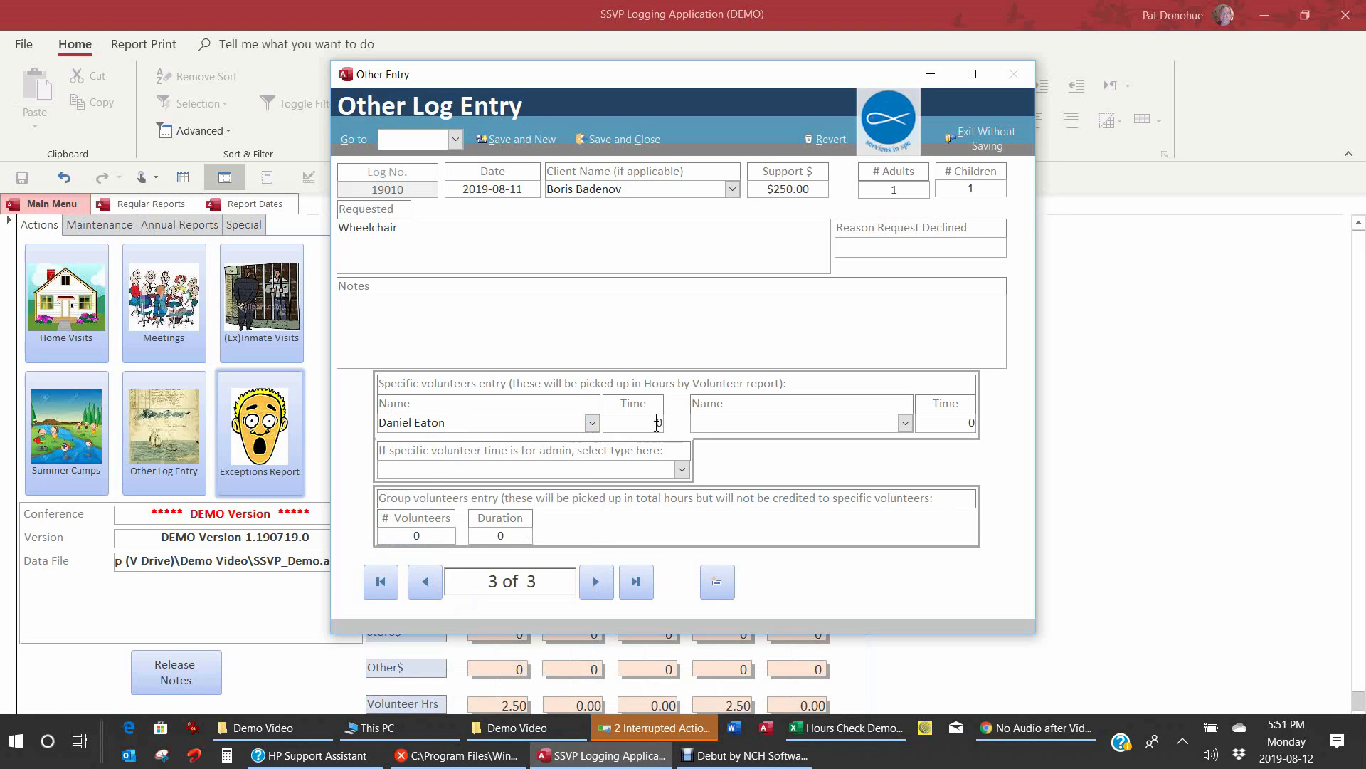
{"action": "key", "text": "Delete"}
{"action": "type", "text": "2"}
{"action": "left_click", "coordinate": [904, 421]}
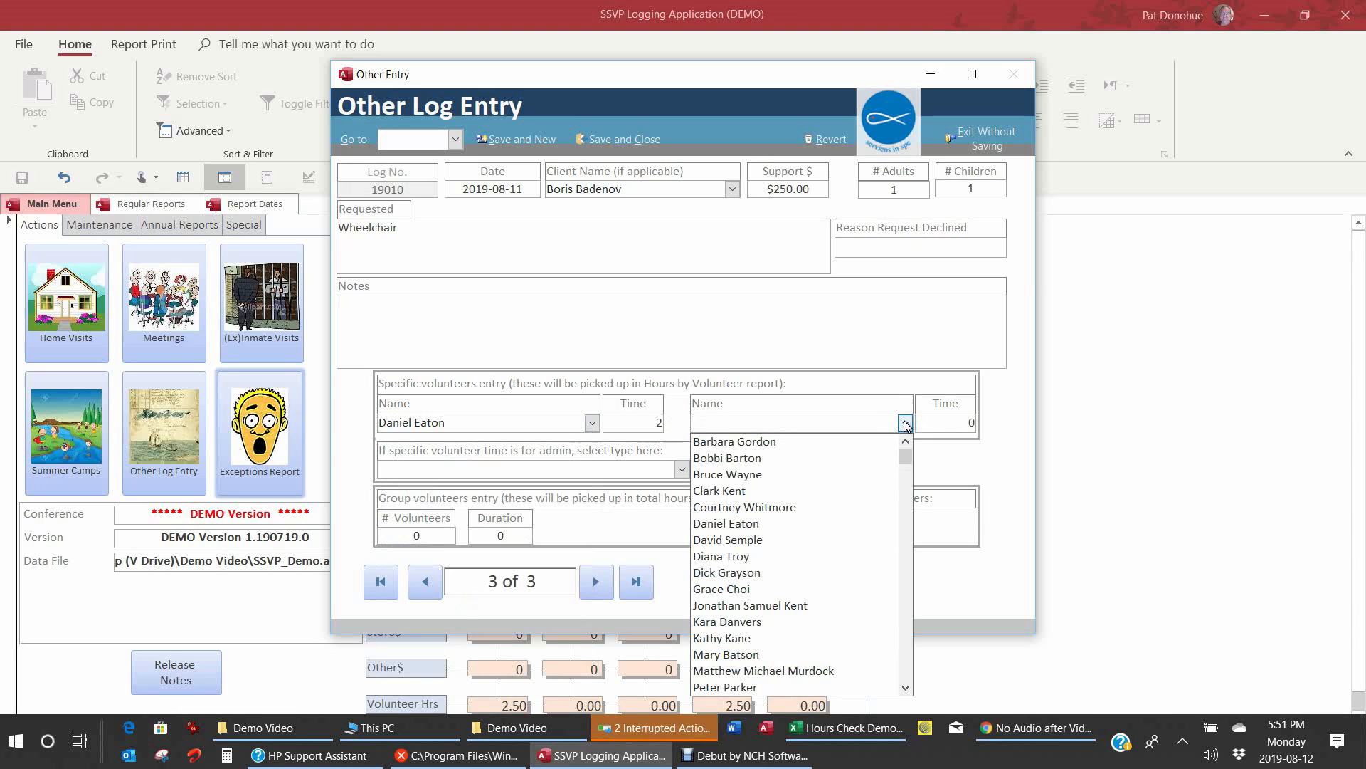
{"action": "left_click", "coordinate": [798, 525]}
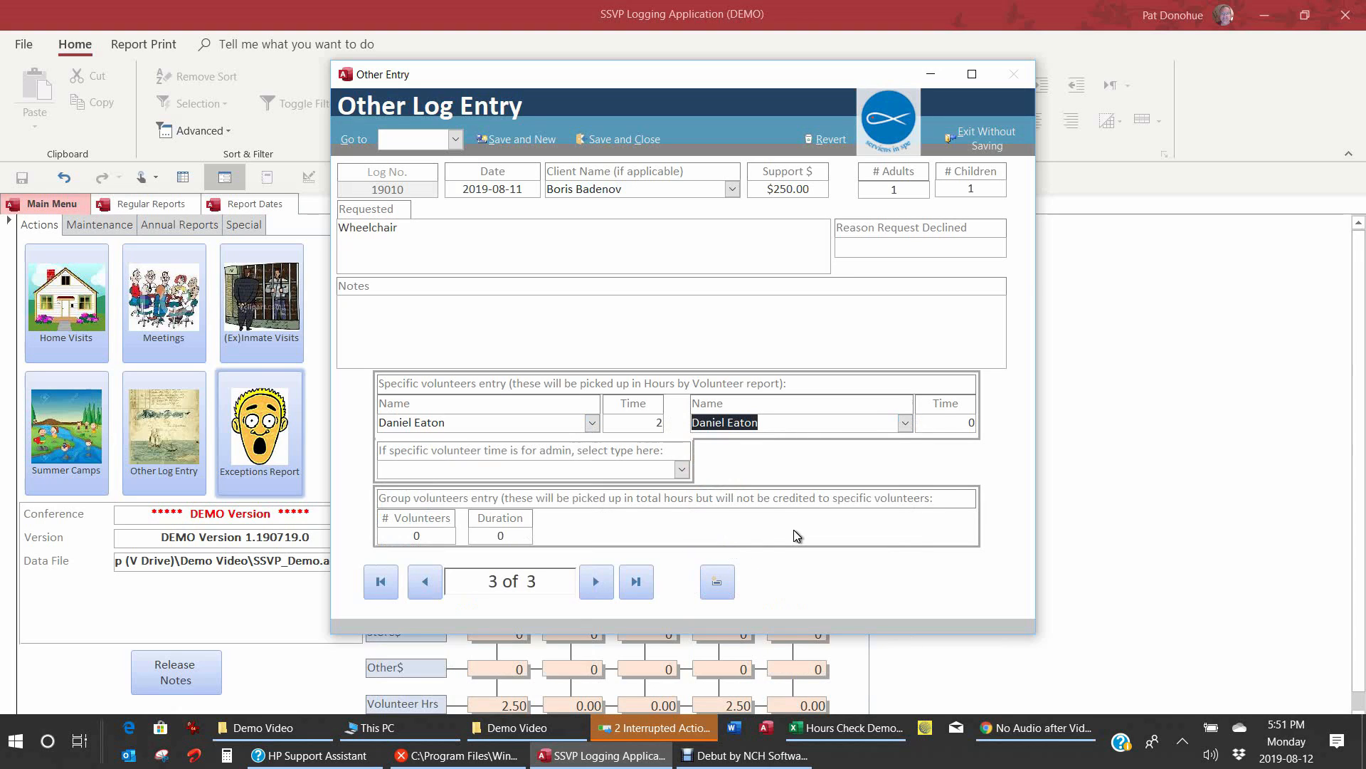
{"action": "left_click", "coordinate": [904, 422]}
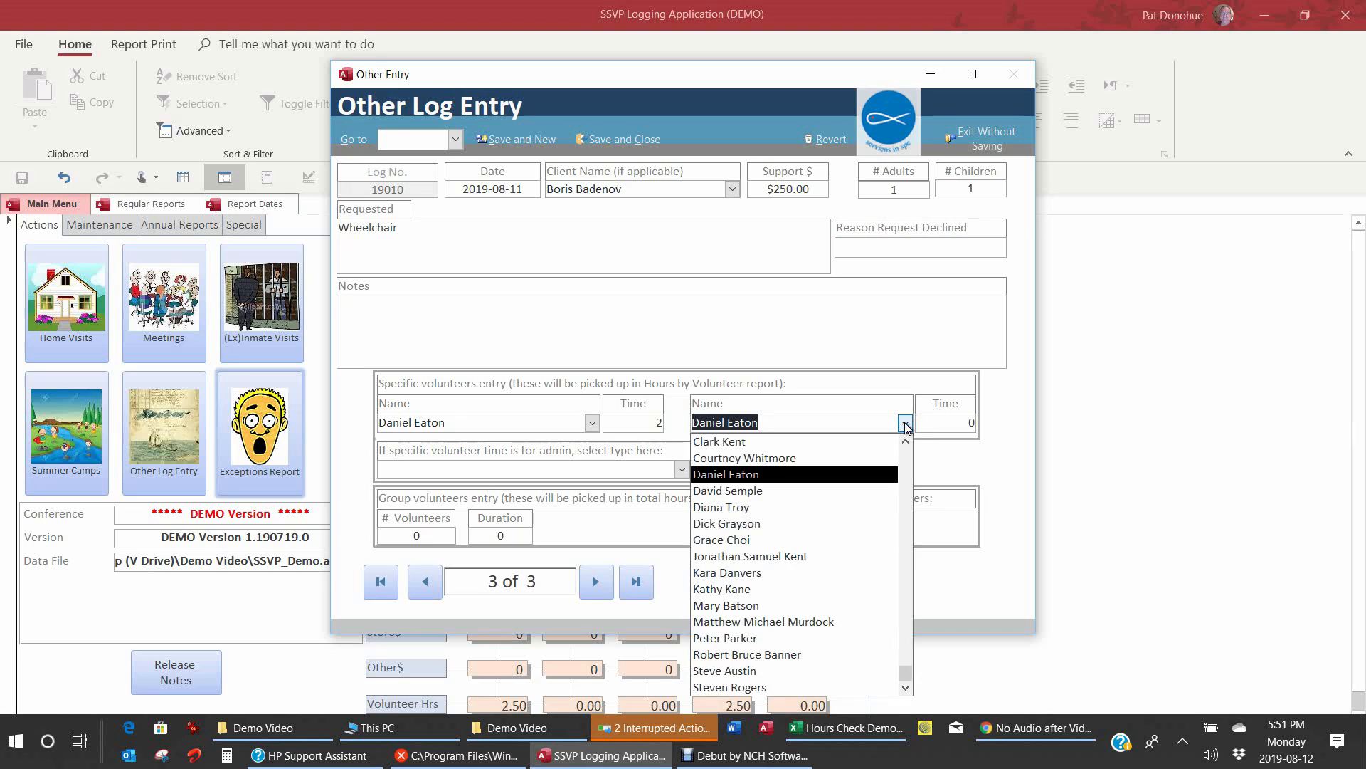
{"action": "left_click", "coordinate": [833, 459]}
{"action": "key", "text": "Tab"}
{"action": "type", "text": "2"}
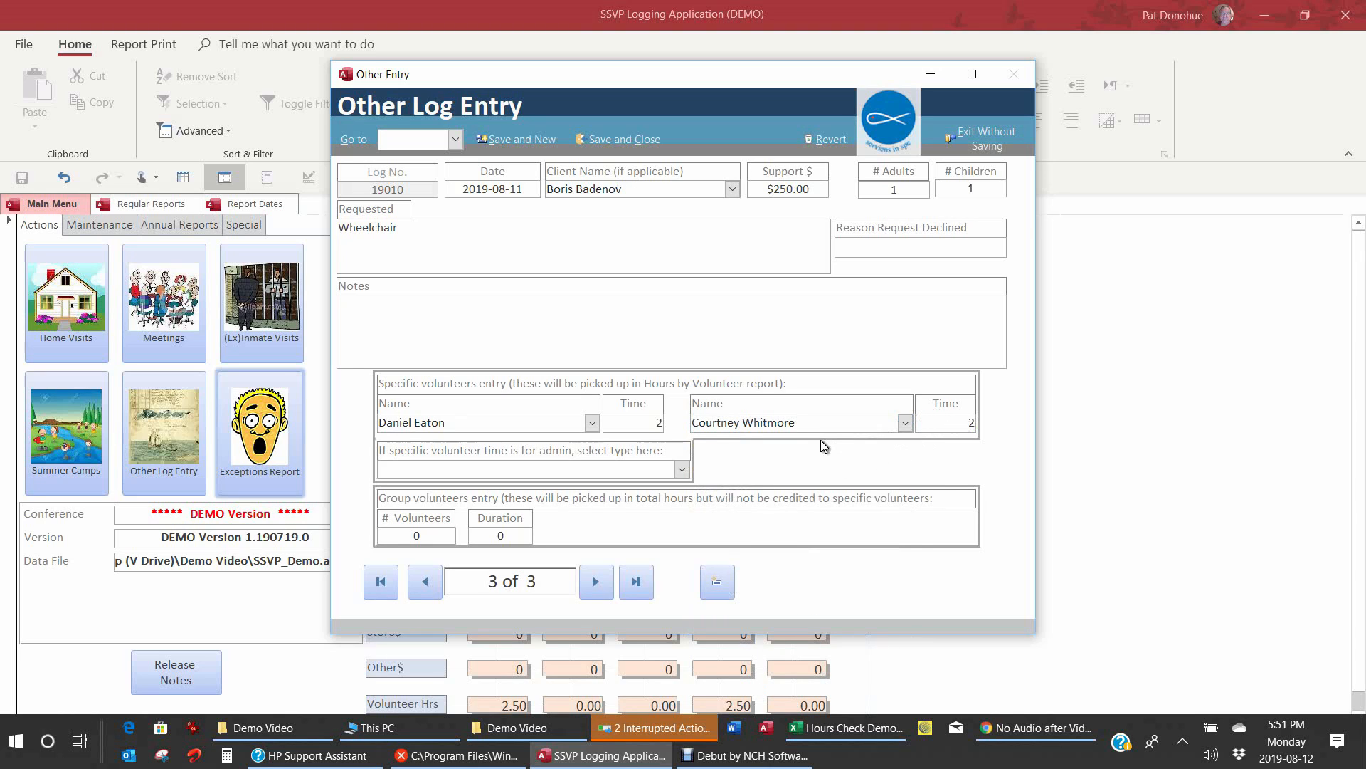
{"action": "left_click", "coordinate": [636, 140]}
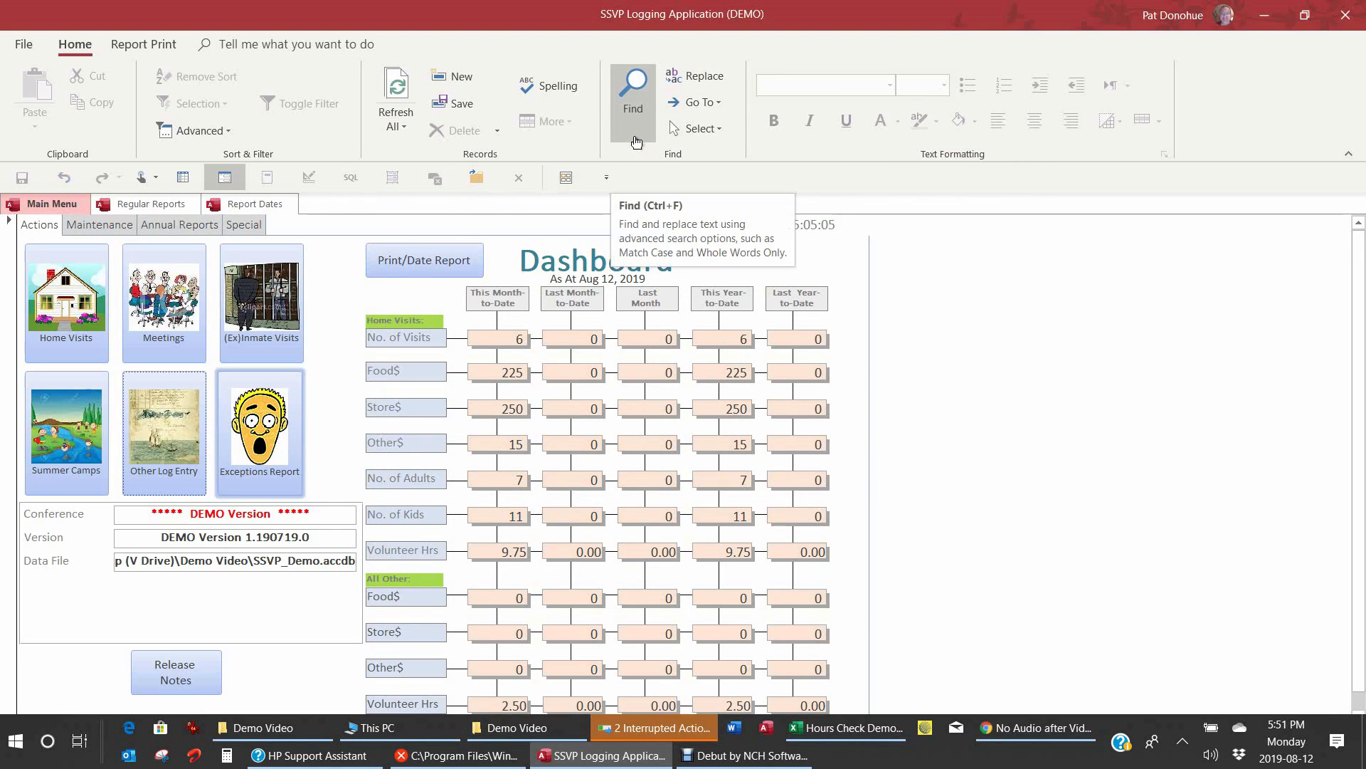
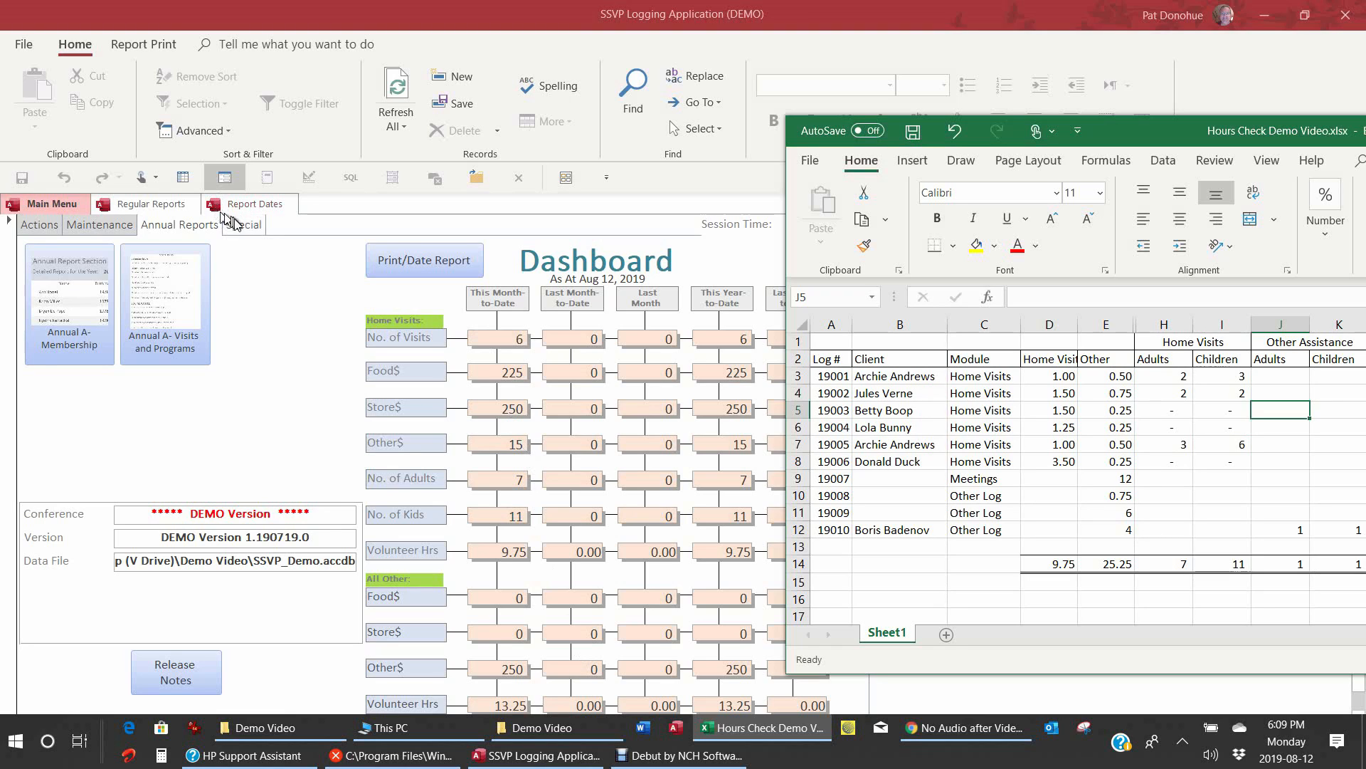
Step: Compare the 2019 Annual Report Section A totals (1 adult, 1 child) with the Excel hours check-sheet
{"action": "left_click", "coordinate": [169, 313]}
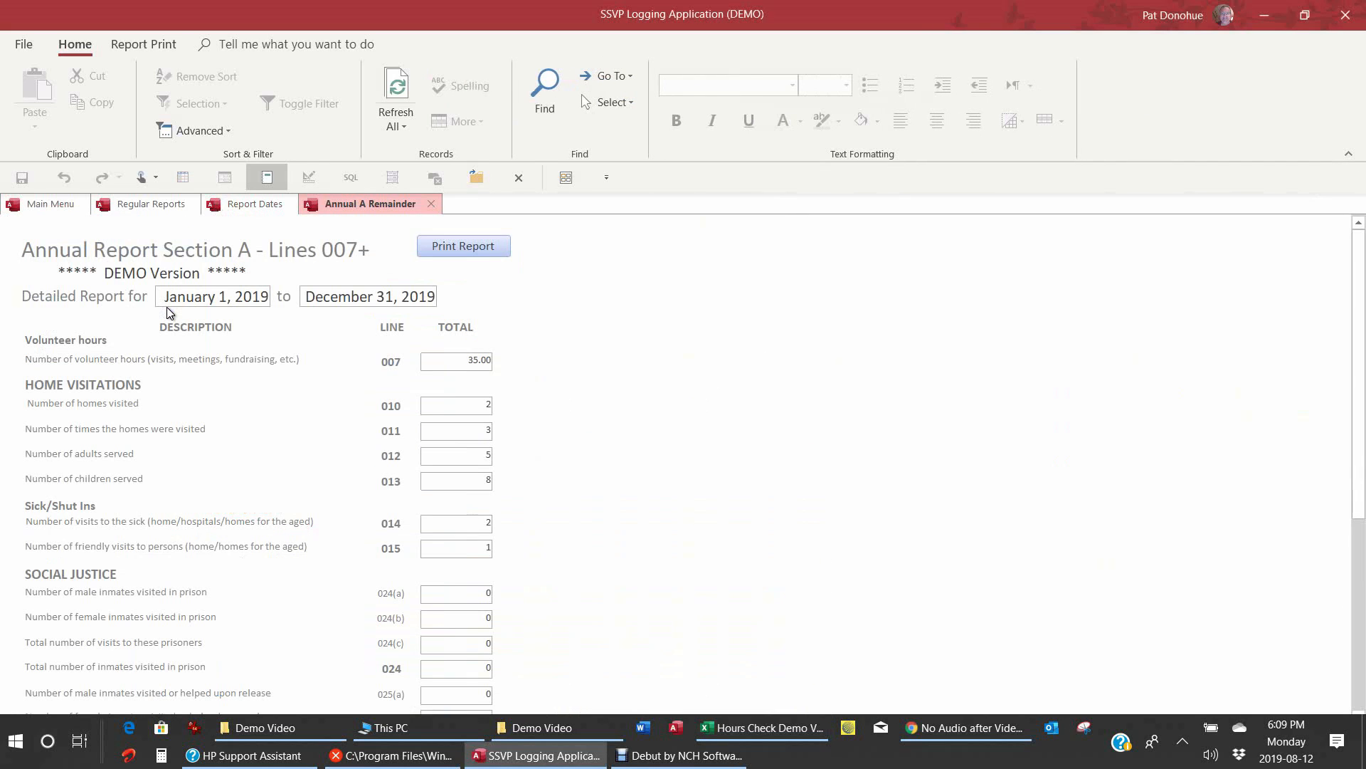
{"action": "left_click", "coordinate": [741, 735]}
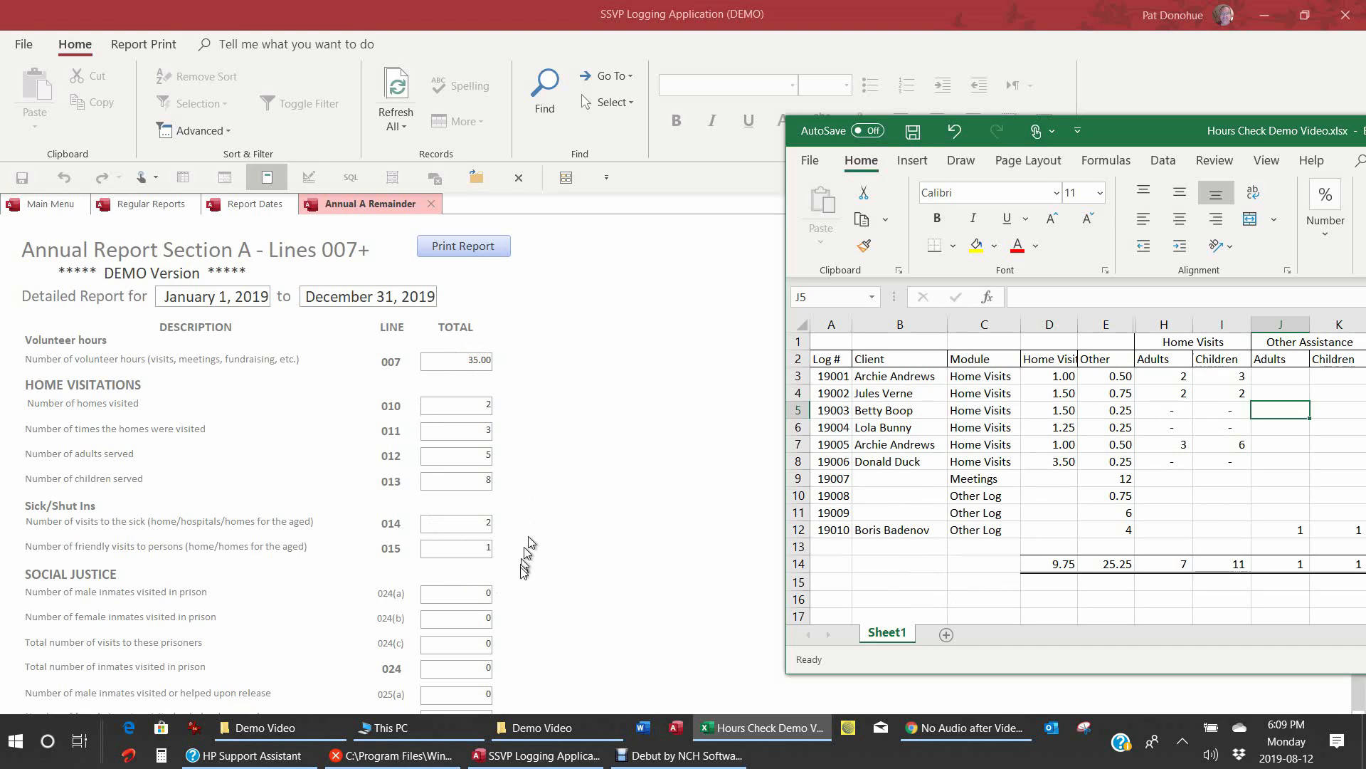
{"action": "left_click", "coordinate": [1358, 707]}
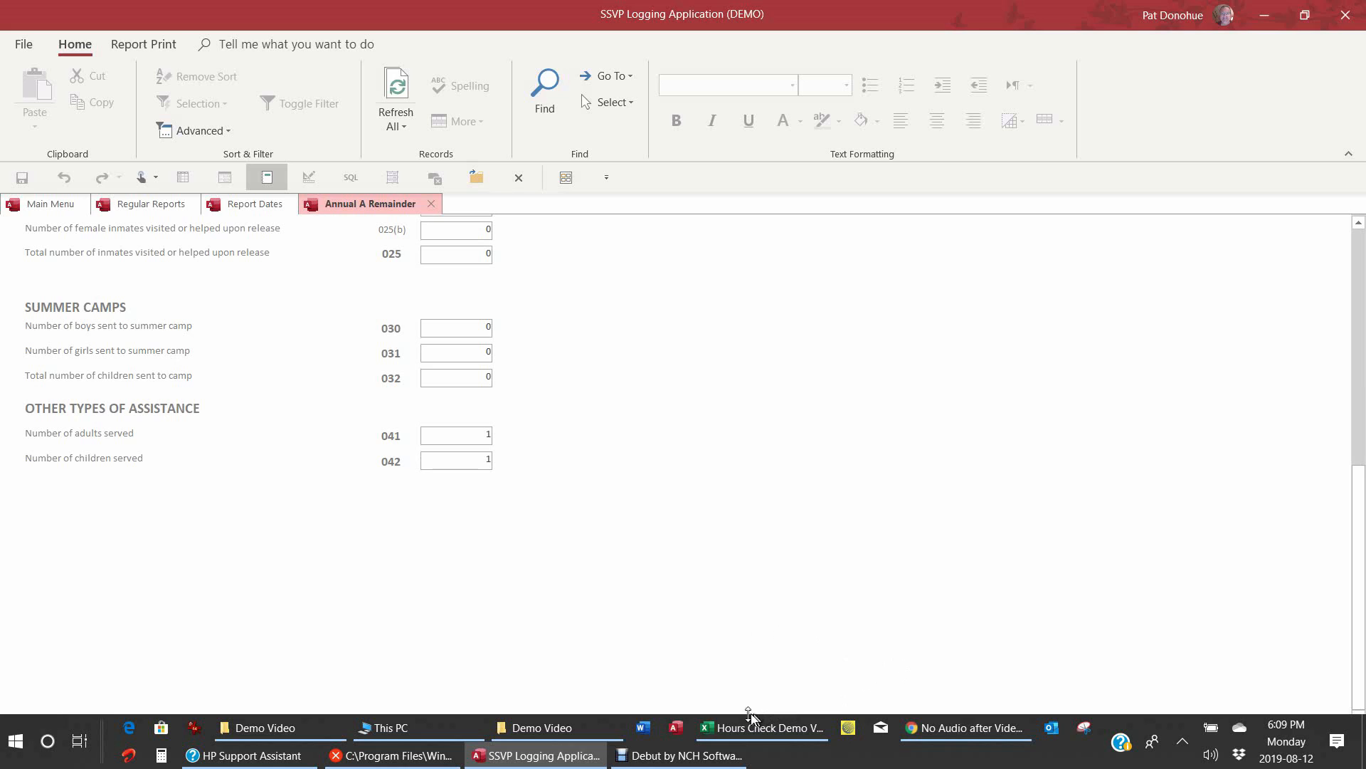
{"action": "left_click", "coordinate": [739, 733]}
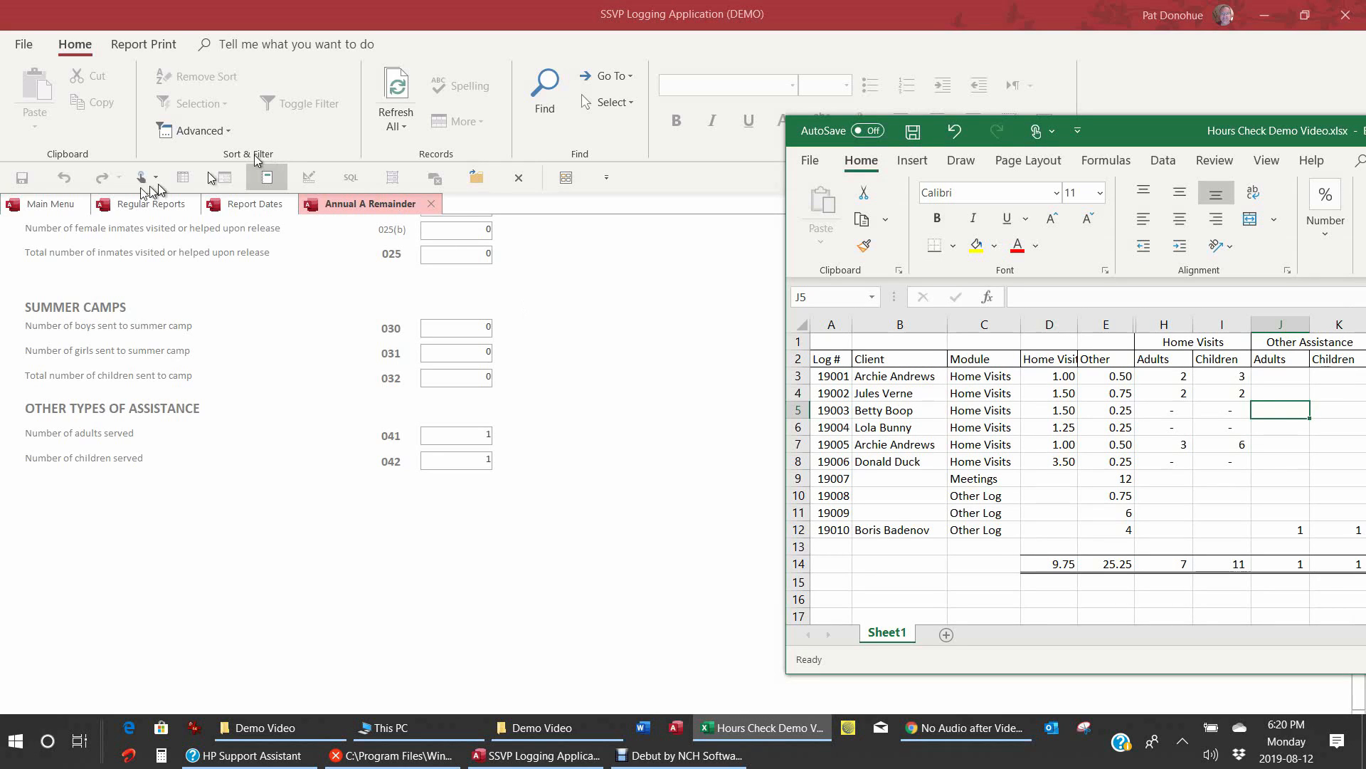
Step: Close the Annual A Remainder report and go back to the Main Menu's Actions page
{"action": "left_click", "coordinate": [430, 211]}
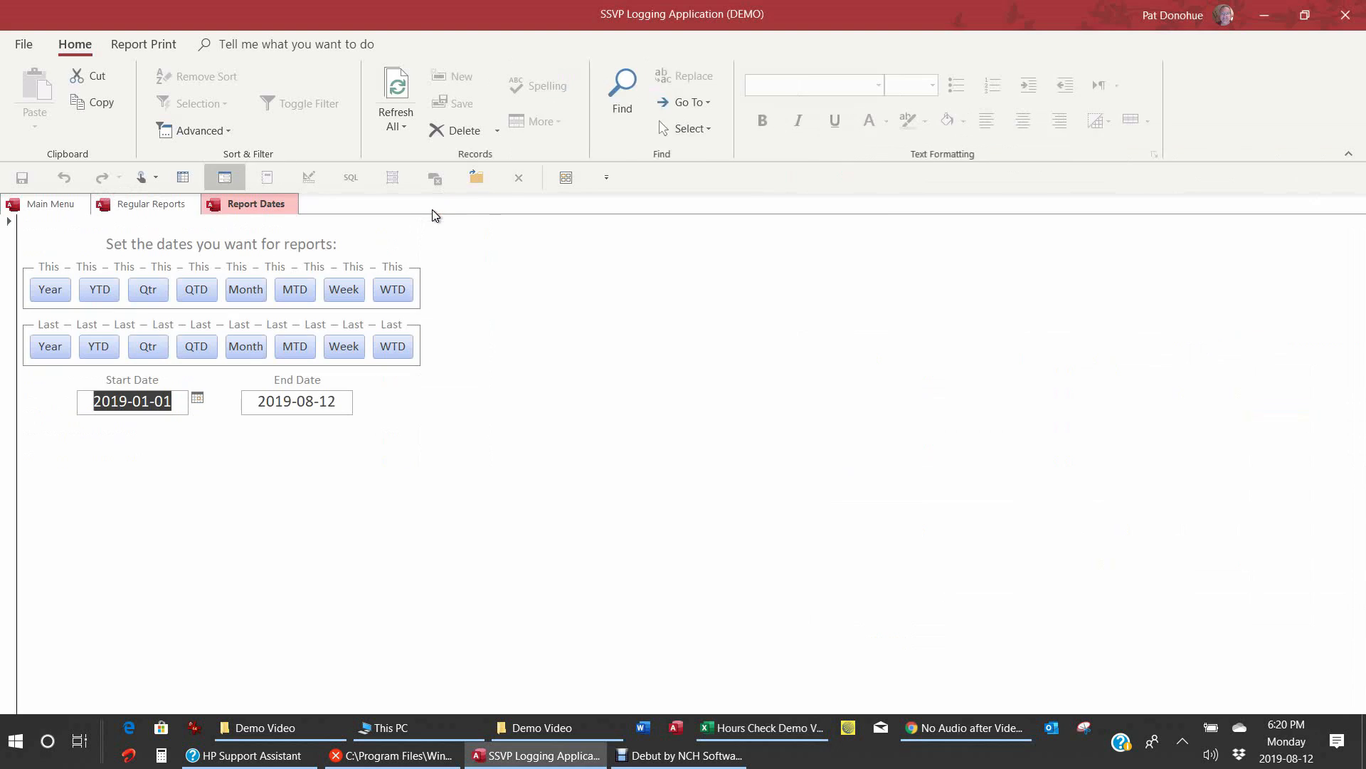
{"action": "left_click", "coordinate": [50, 205]}
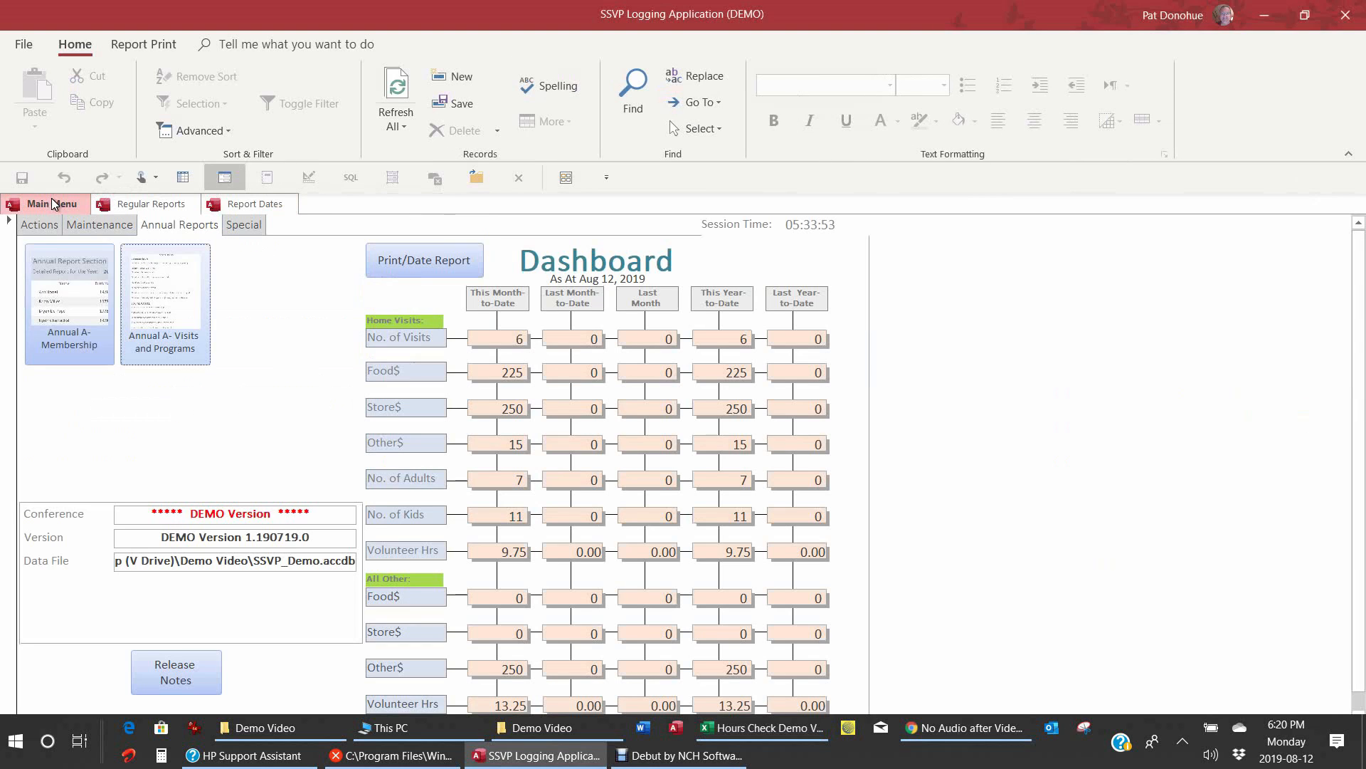
{"action": "left_click", "coordinate": [38, 230]}
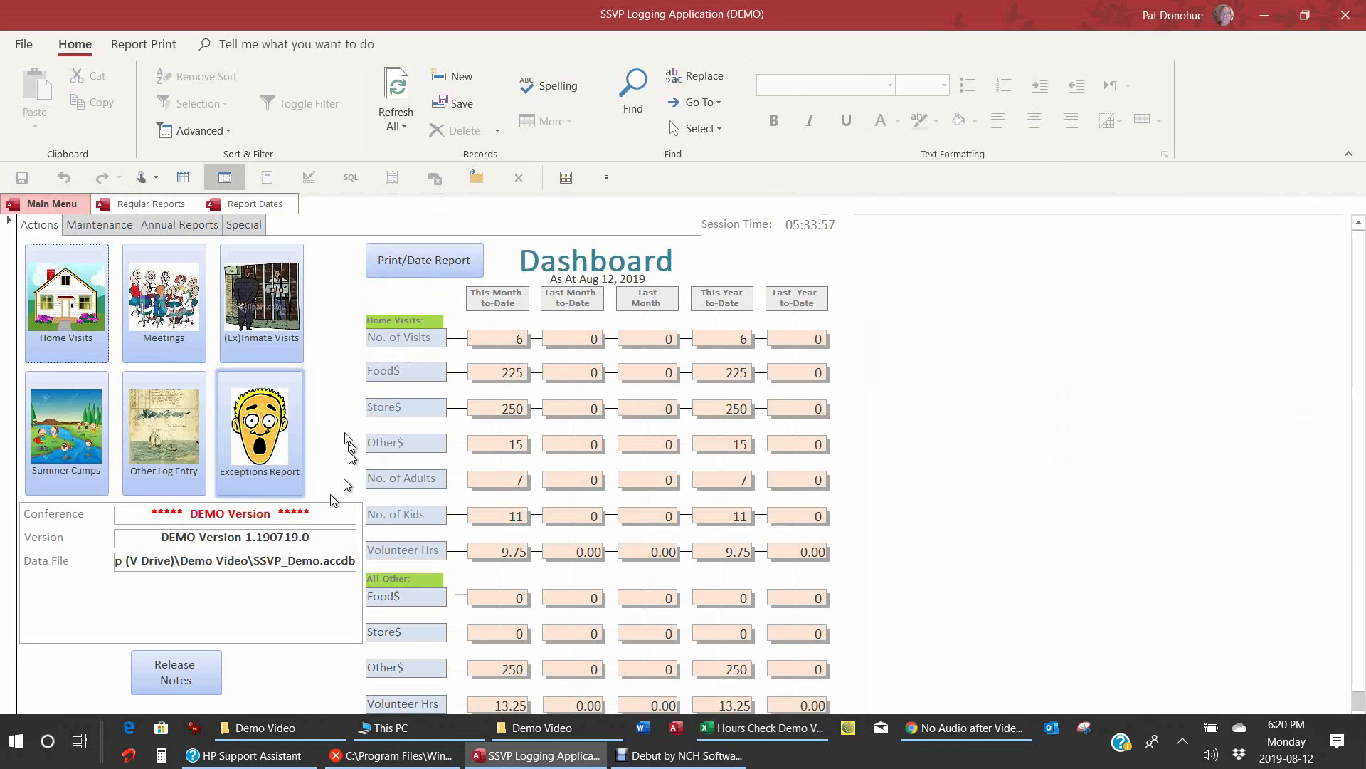
{"action": "left_click", "coordinate": [251, 443]}
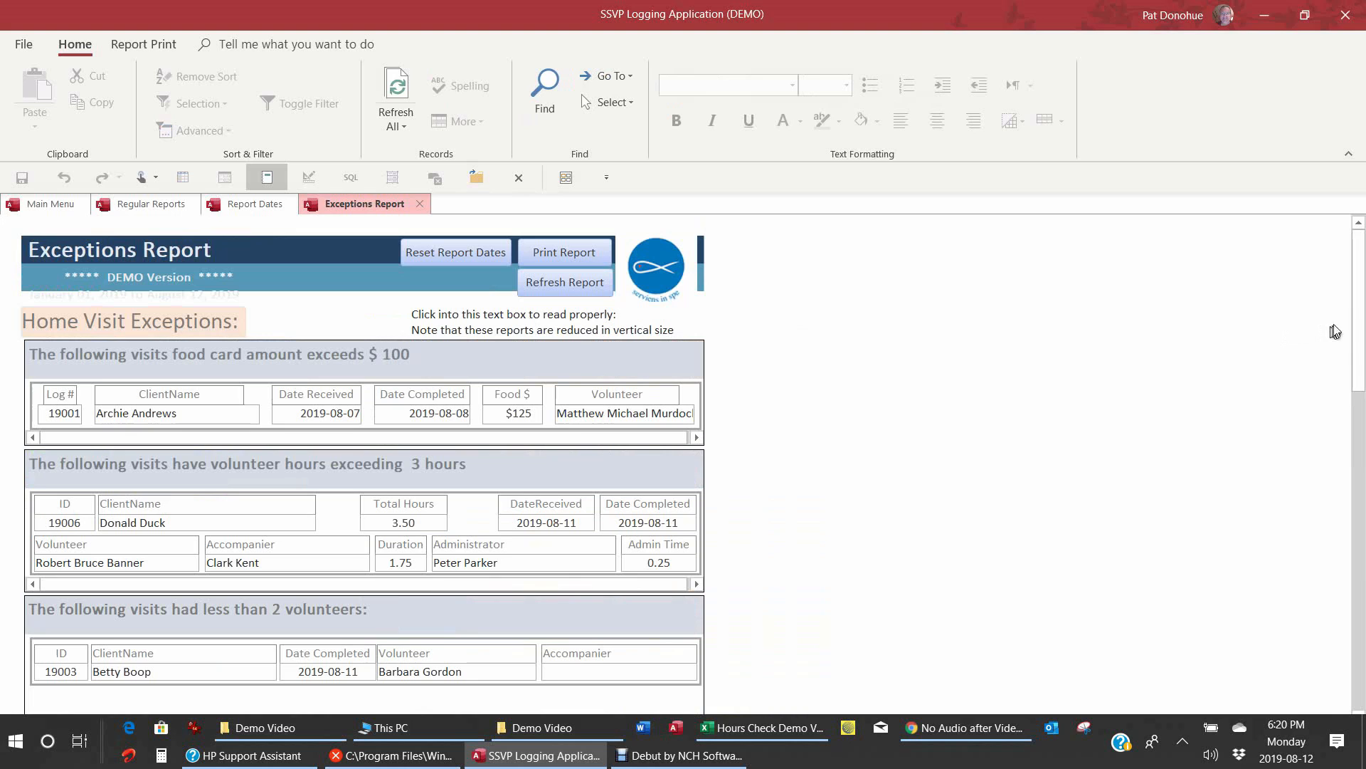
{"action": "left_click_drag", "start_coordinate": [1361, 316], "coordinate": [1361, 347]}
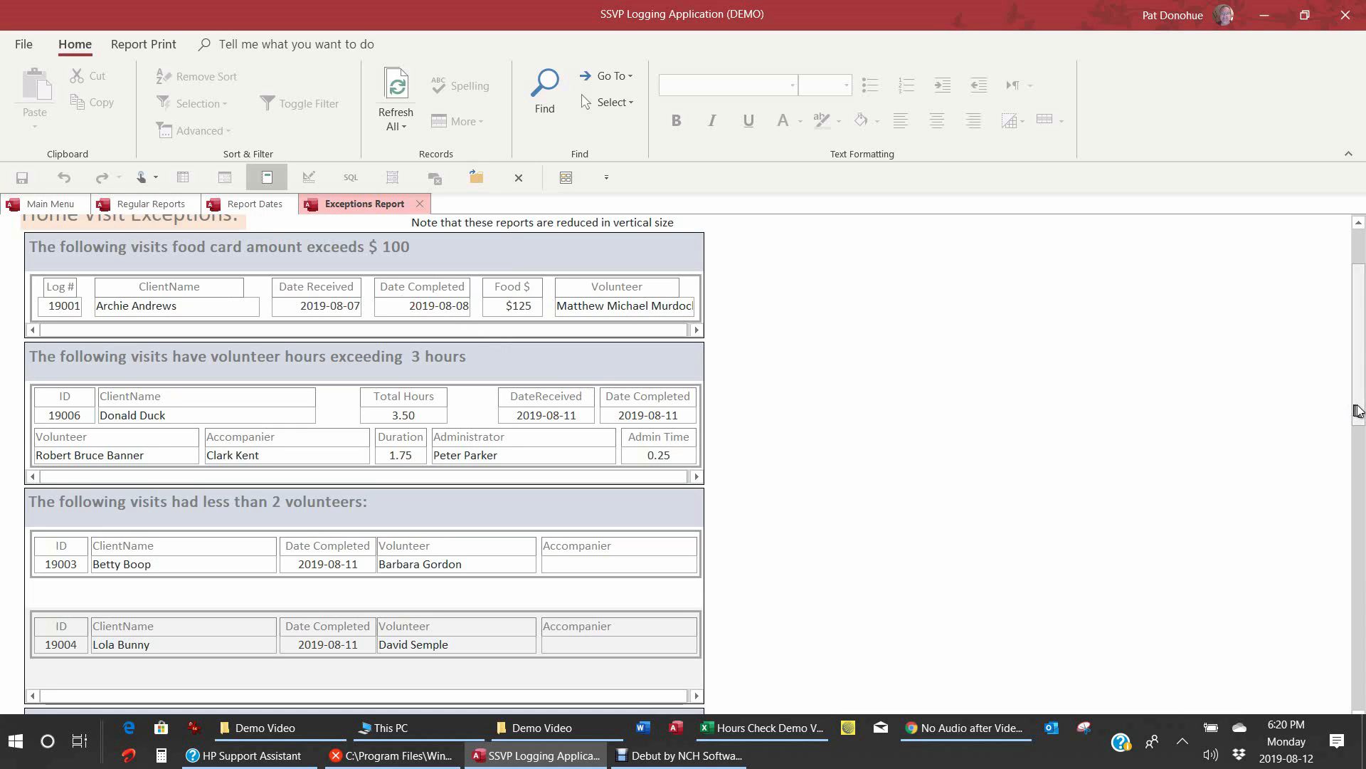
{"action": "left_click_drag", "start_coordinate": [1359, 410], "coordinate": [1360, 450]}
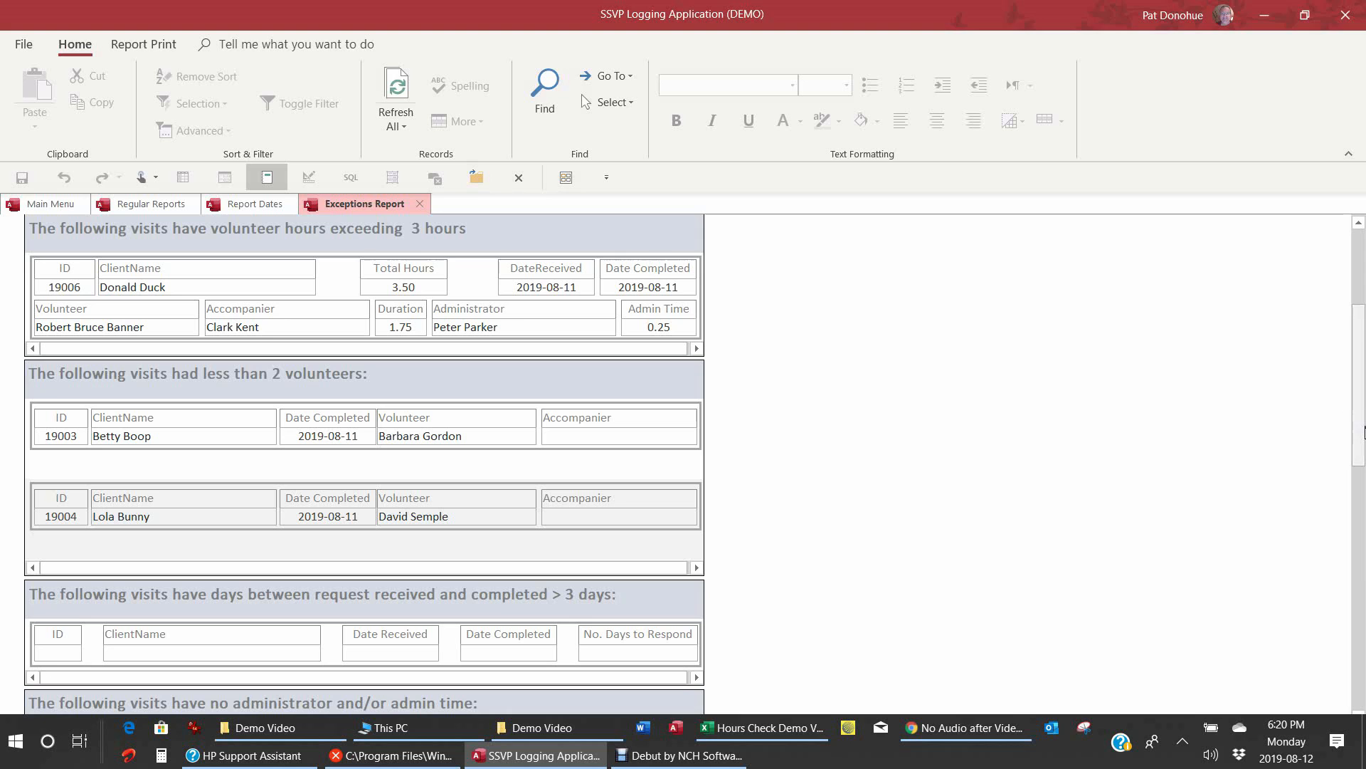
{"action": "left_click_drag", "start_coordinate": [1364, 433], "coordinate": [1364, 466]}
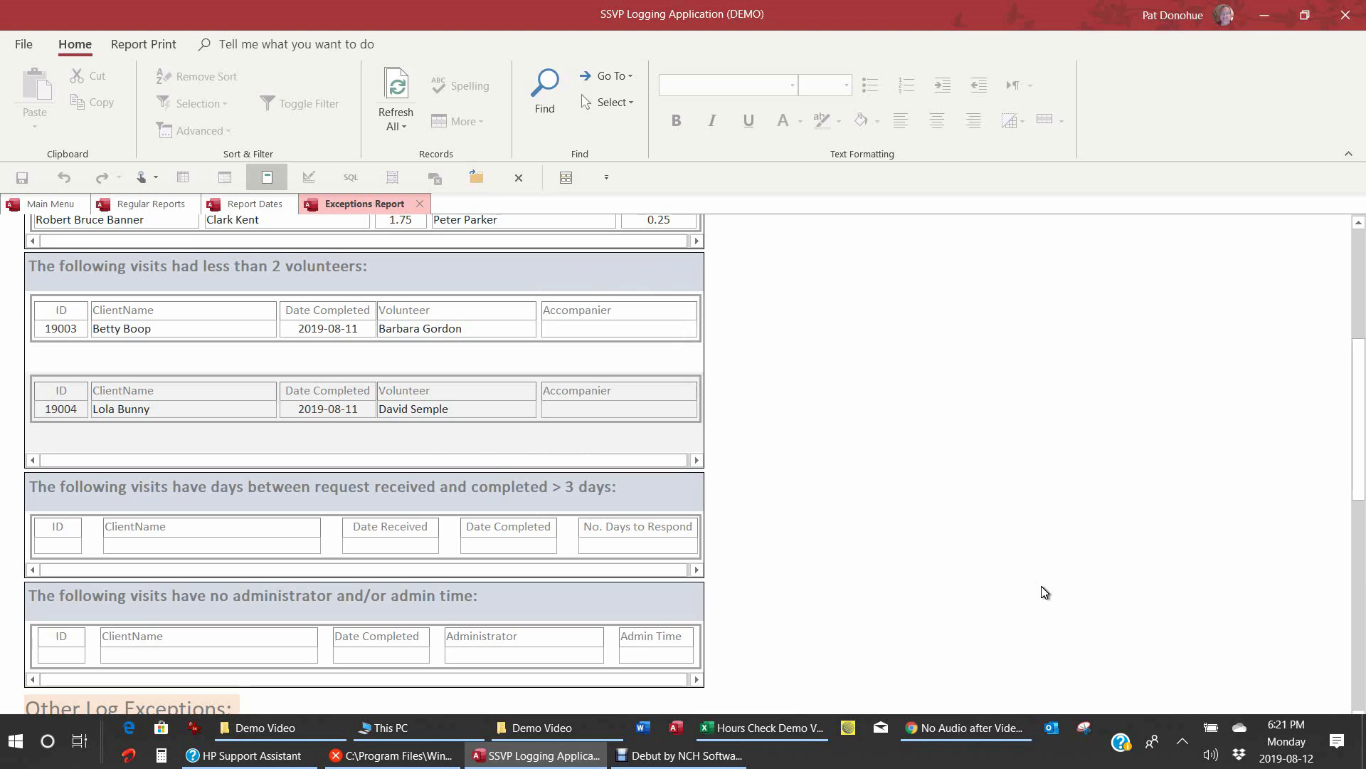
{"action": "left_click_drag", "start_coordinate": [1360, 449], "coordinate": [1364, 528]}
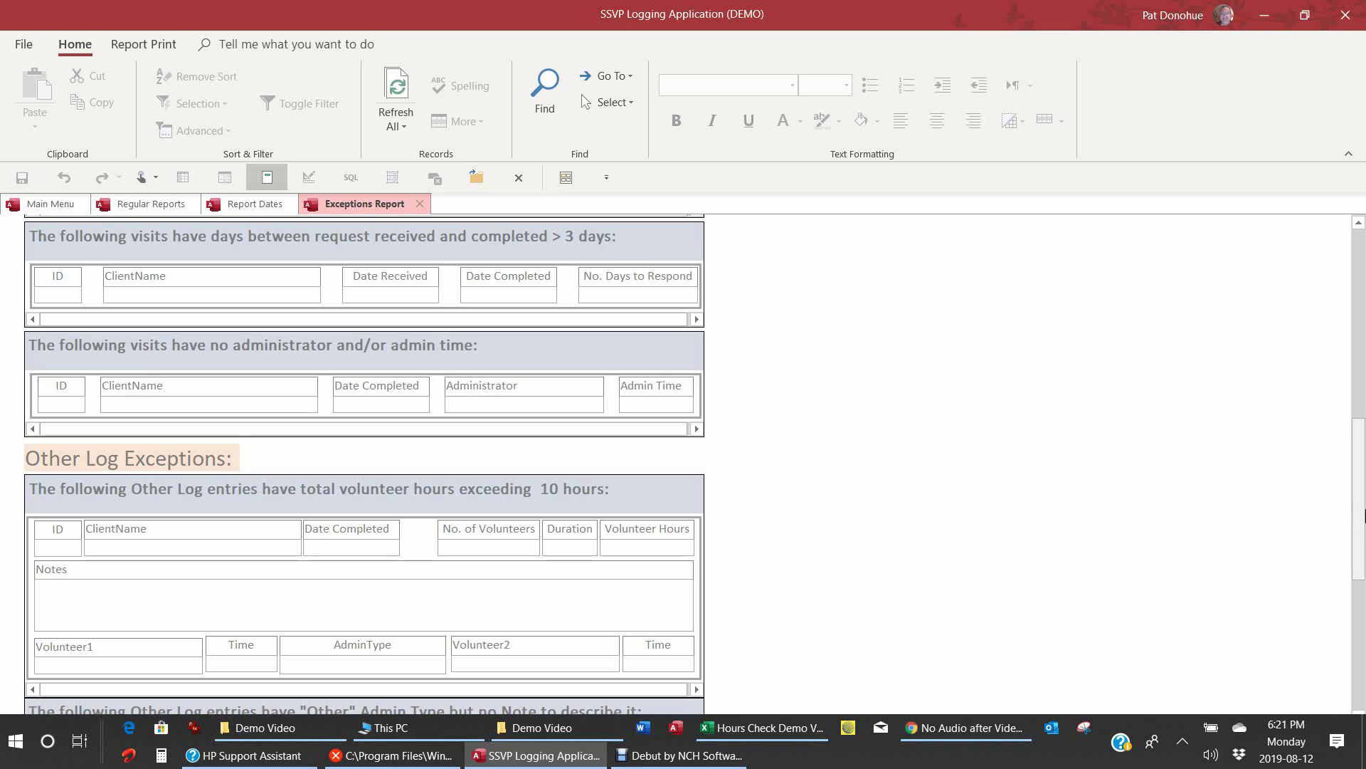
{"action": "left_click_drag", "start_coordinate": [1361, 519], "coordinate": [1361, 596]}
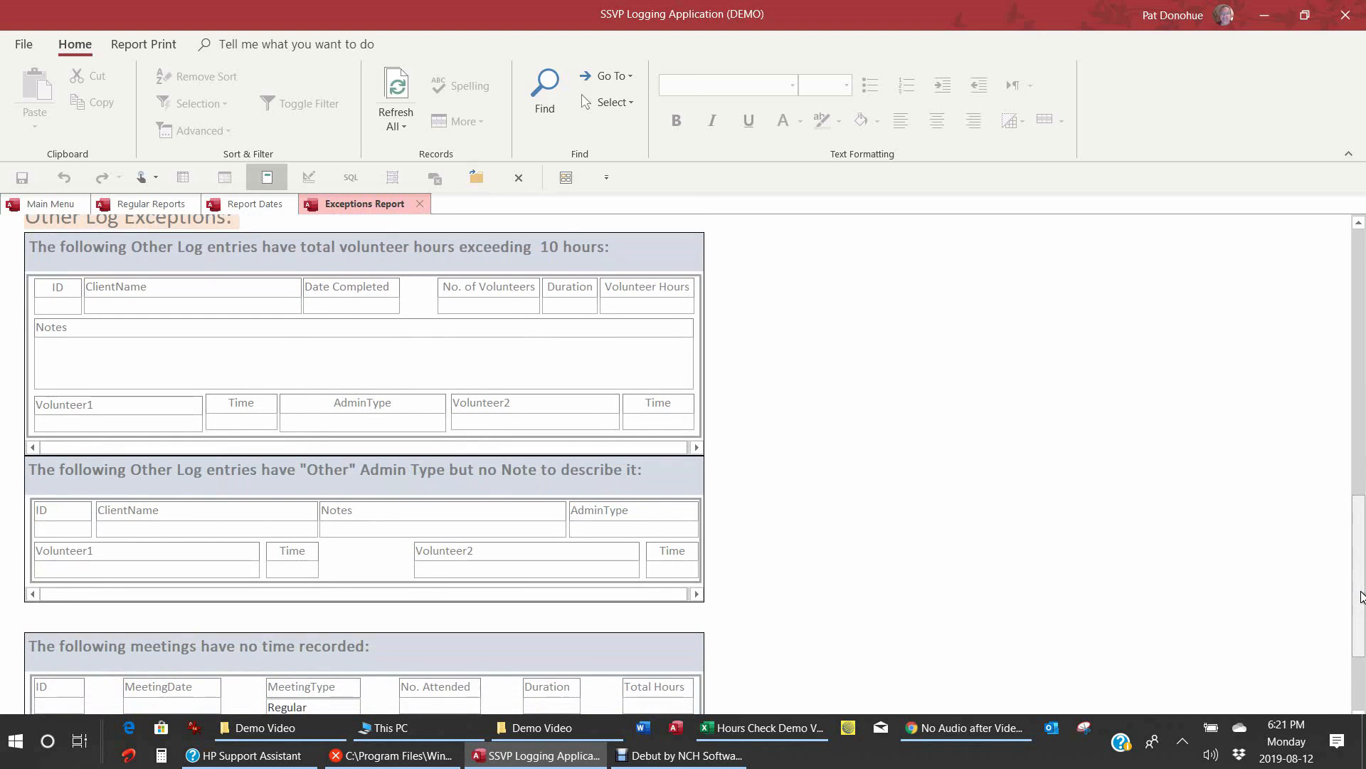
{"action": "left_click_drag", "start_coordinate": [1360, 597], "coordinate": [1365, 604]}
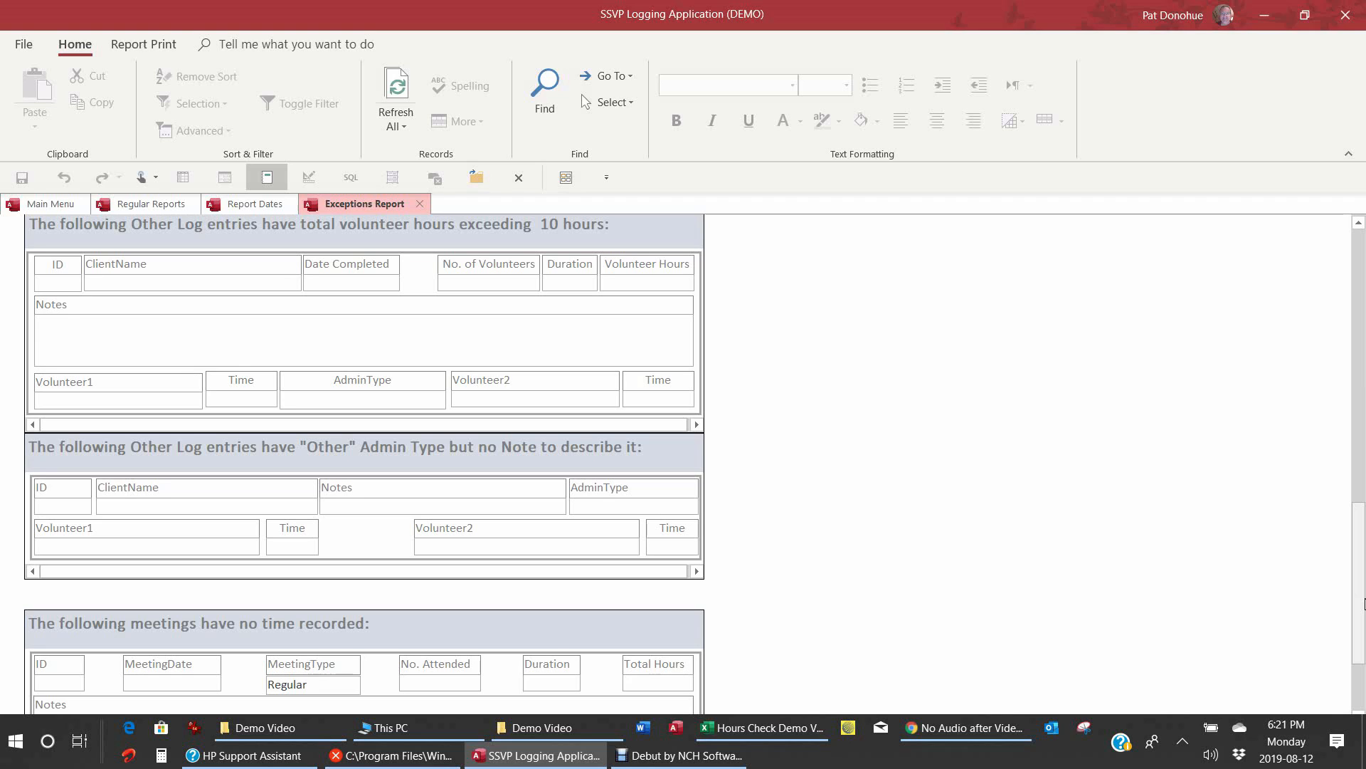
{"action": "left_click_drag", "start_coordinate": [1360, 605], "coordinate": [1363, 710]}
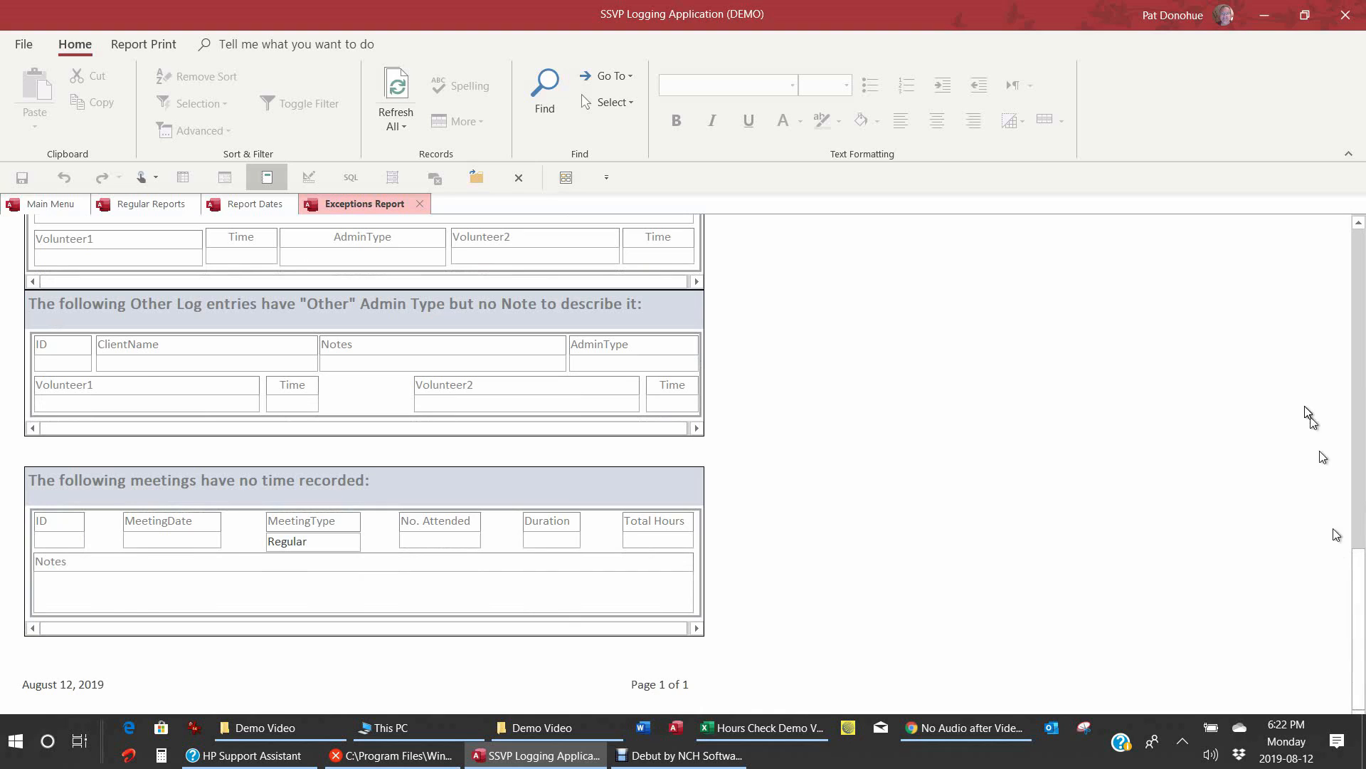
{"action": "left_click", "coordinate": [421, 205]}
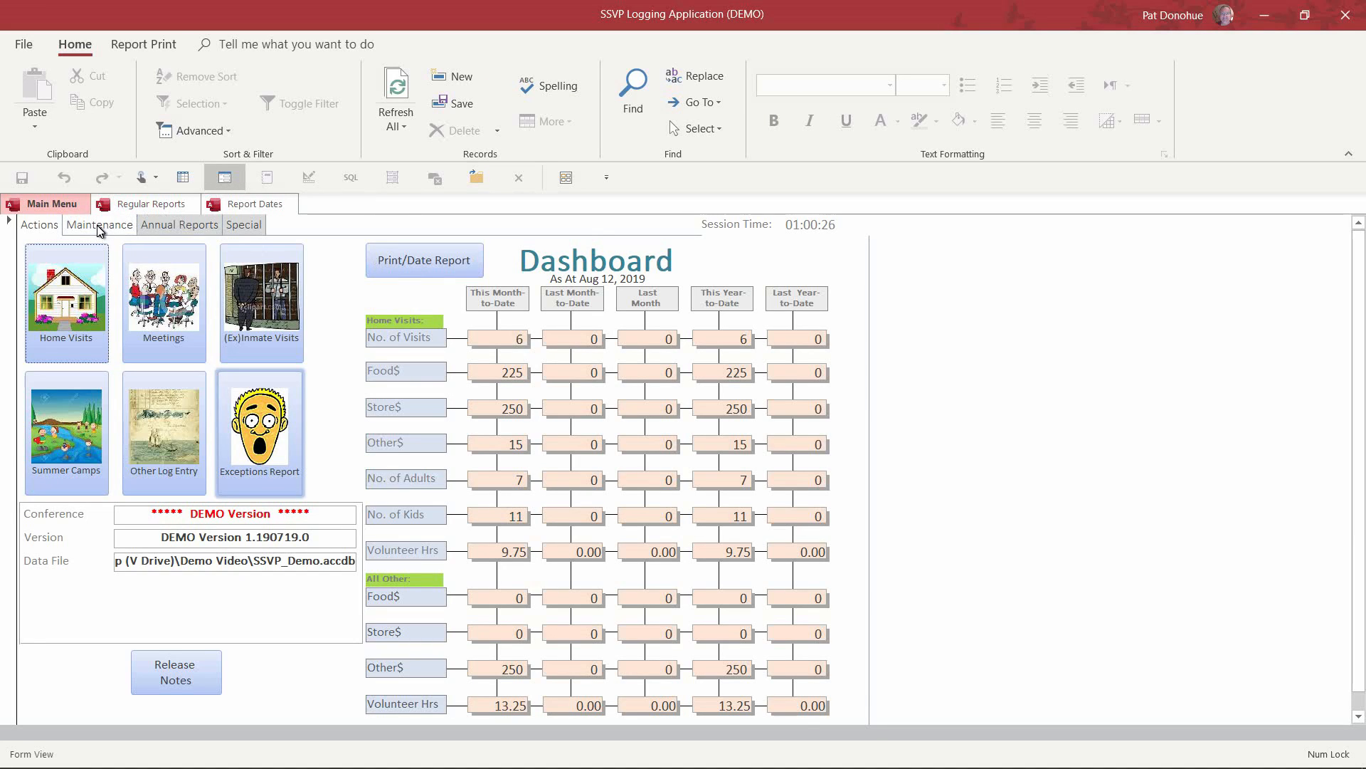
Step: Review the SSVP Conference Information form under Maintenance, then close it
{"action": "left_click", "coordinate": [100, 226]}
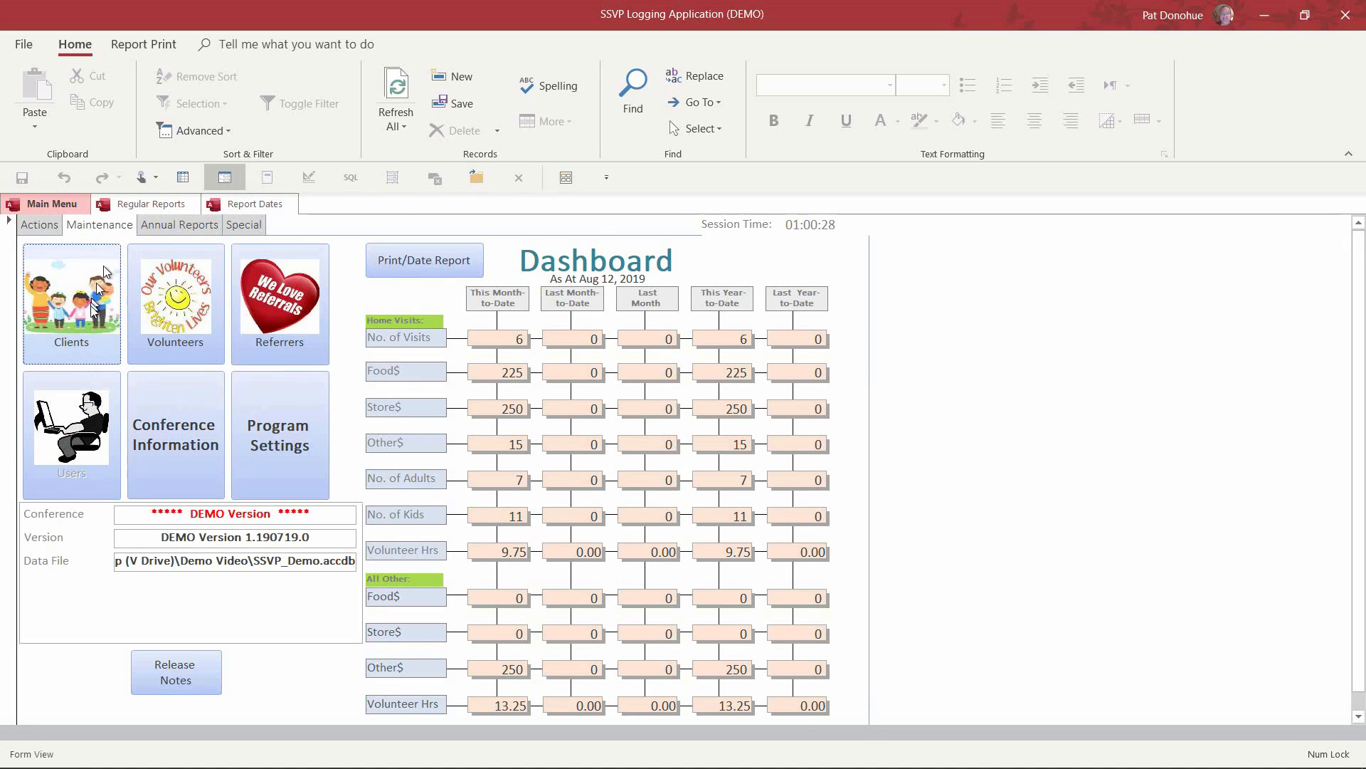
{"action": "left_click", "coordinate": [173, 433]}
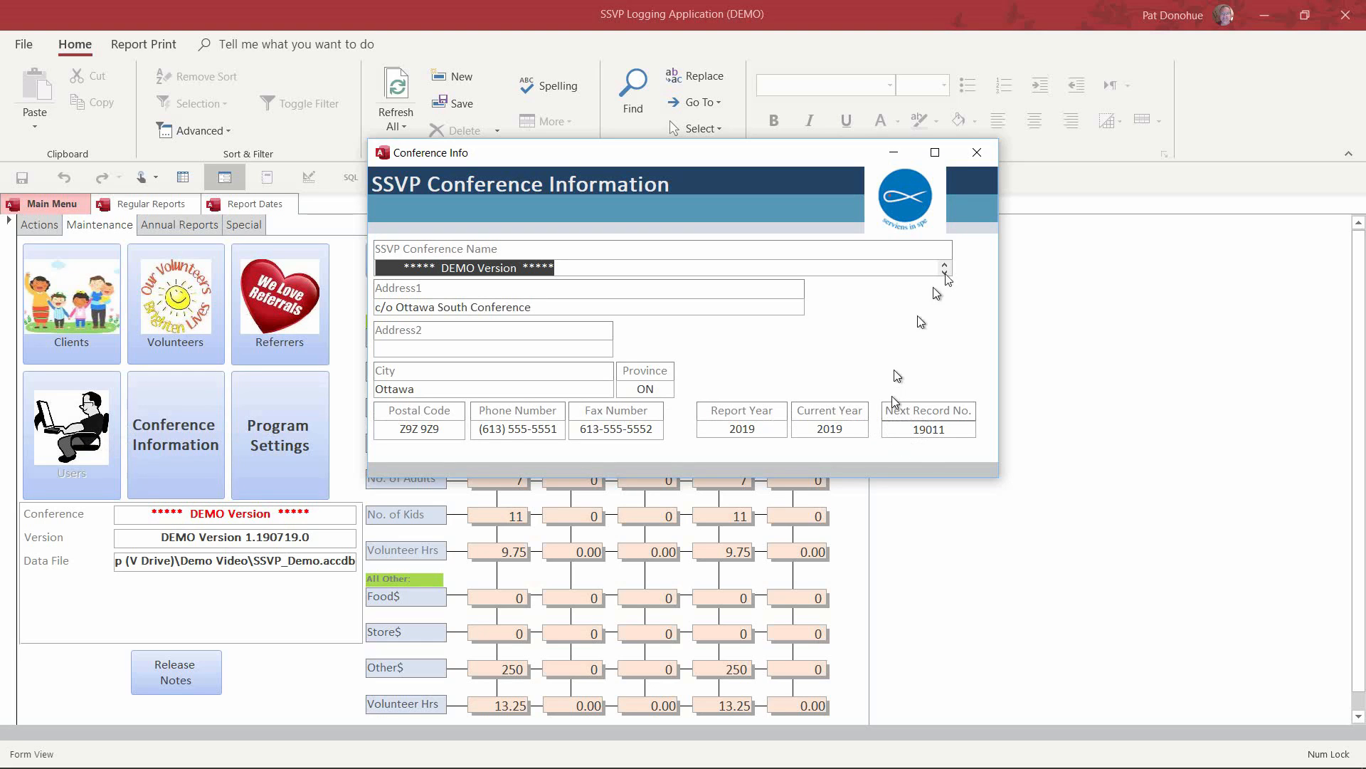
{"action": "left_click", "coordinate": [977, 152]}
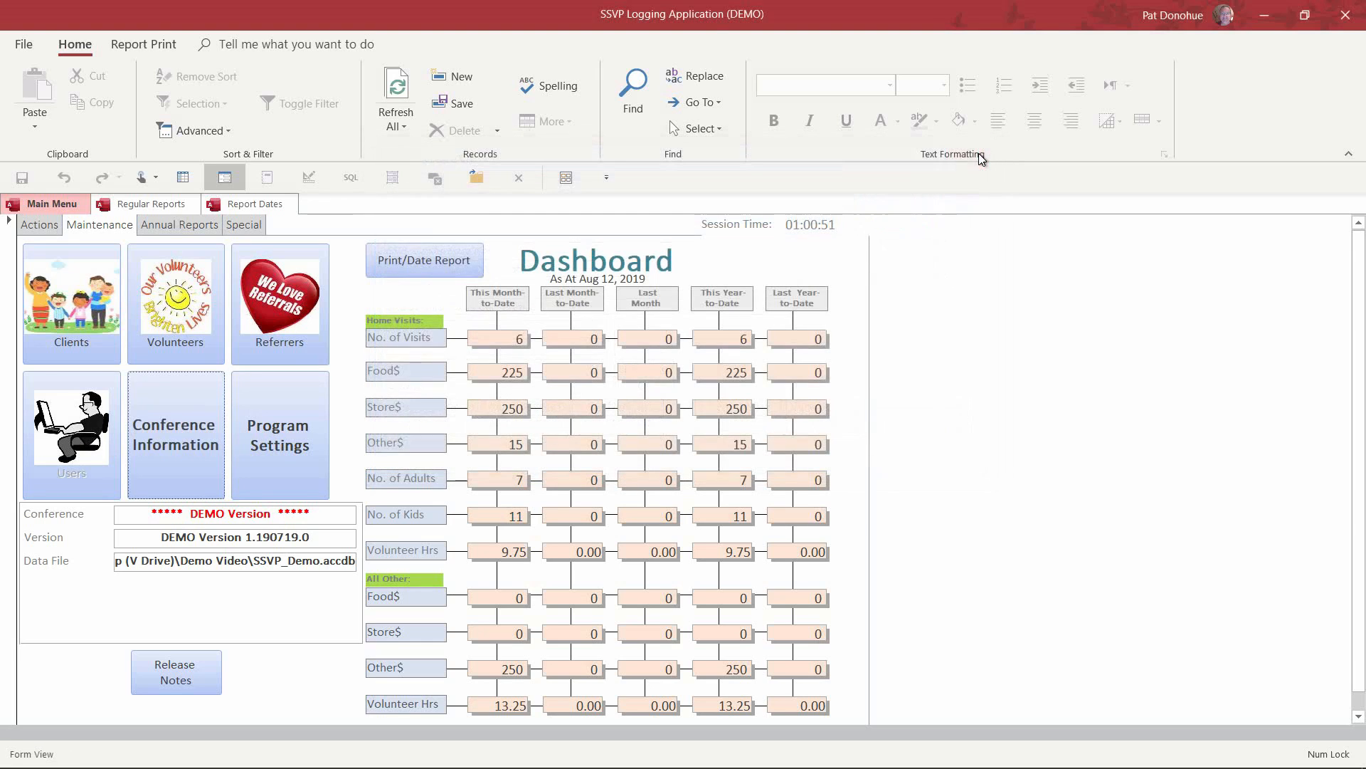
Step: Uncheck 'Force entry of Volunteer if completed date filled' in Program Settings and close it
{"action": "left_click", "coordinate": [274, 442]}
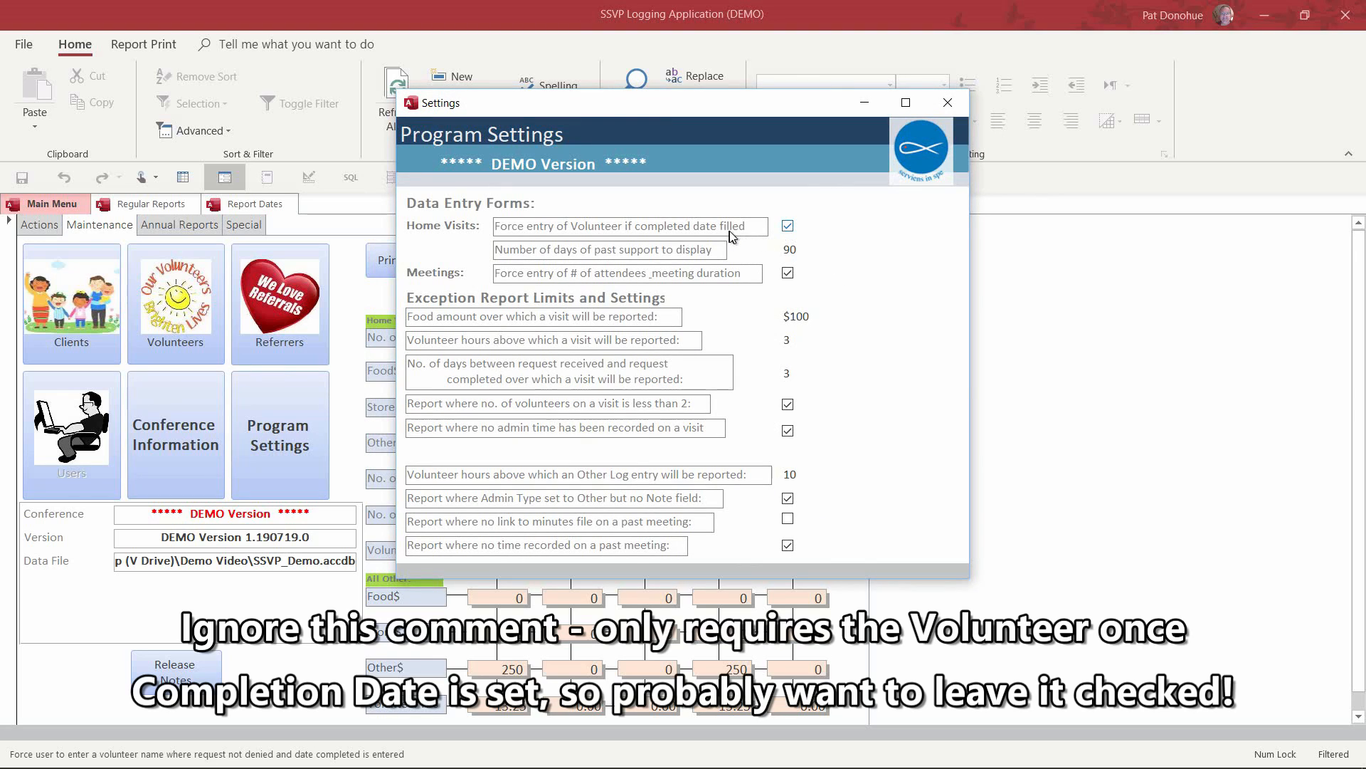
{"action": "left_click", "coordinate": [789, 228]}
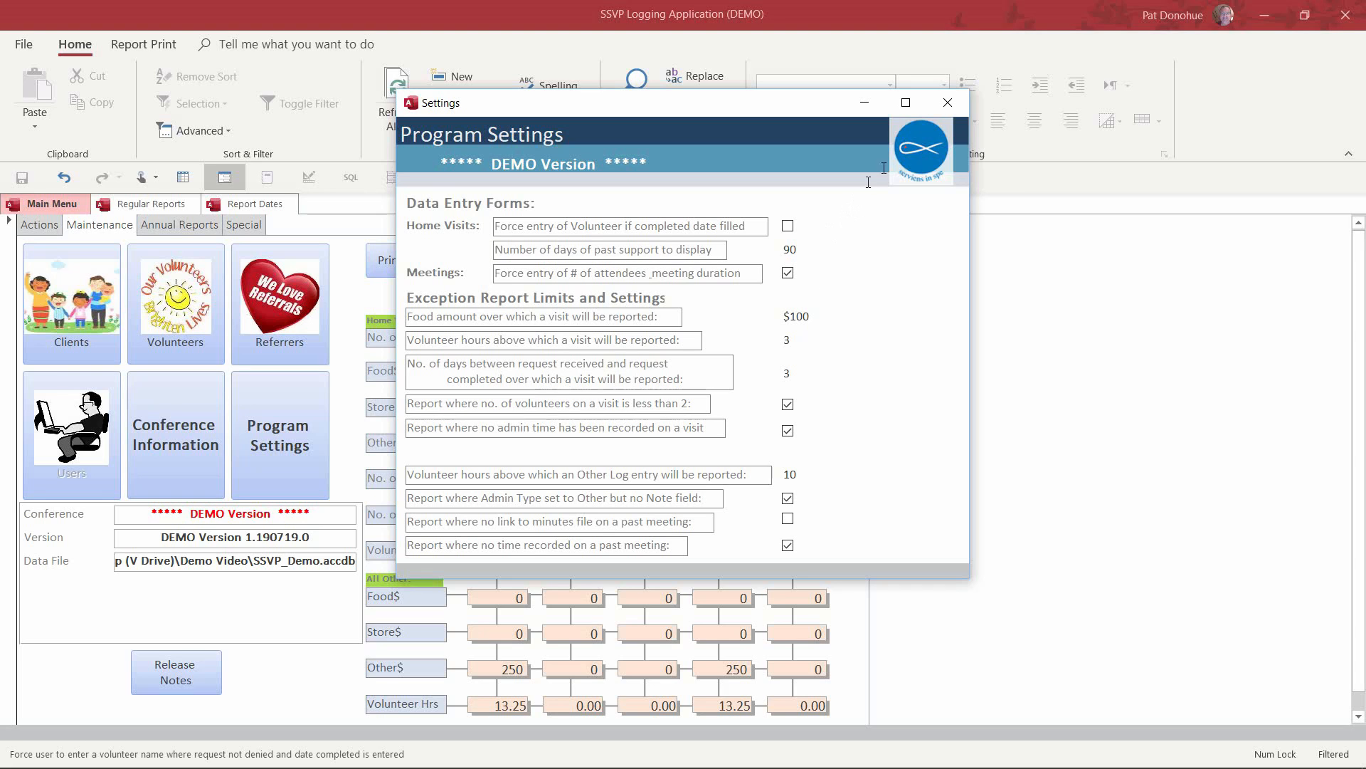
{"action": "left_click", "coordinate": [950, 104]}
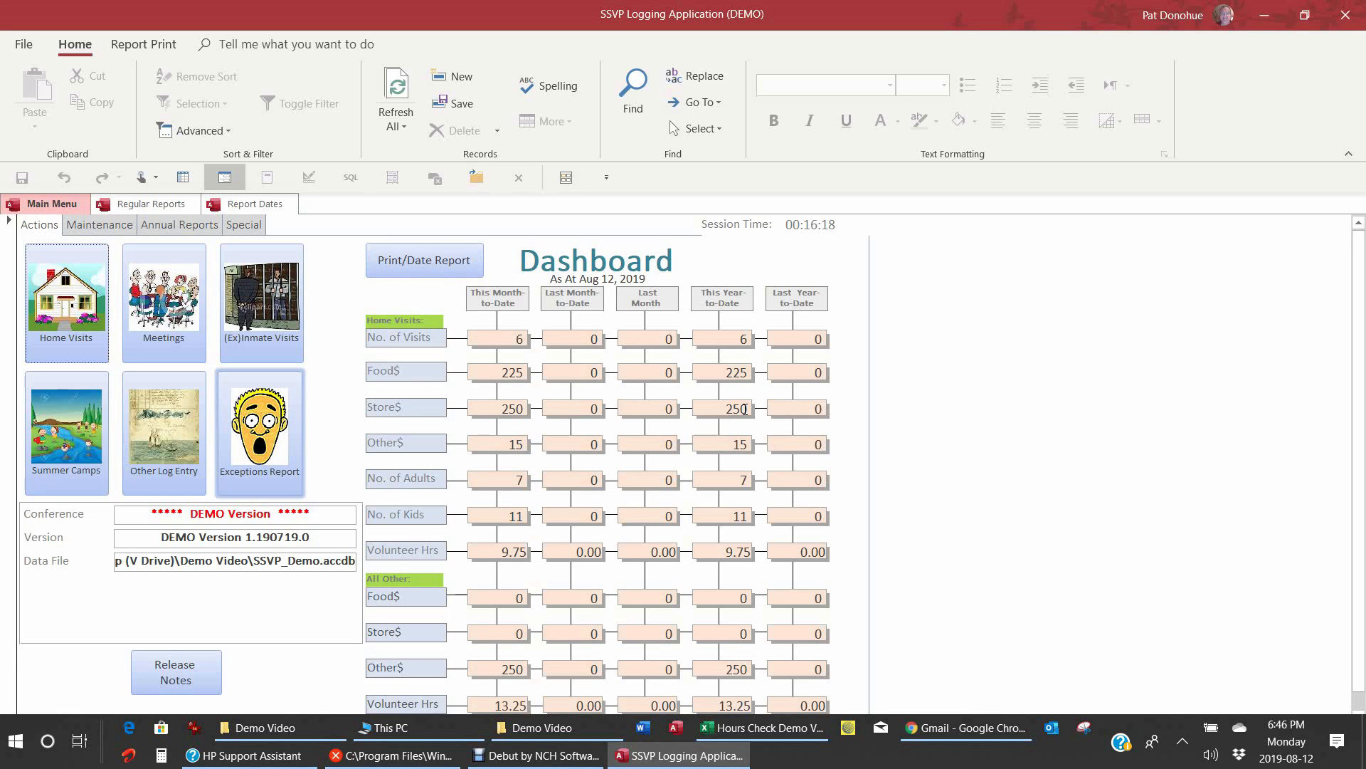